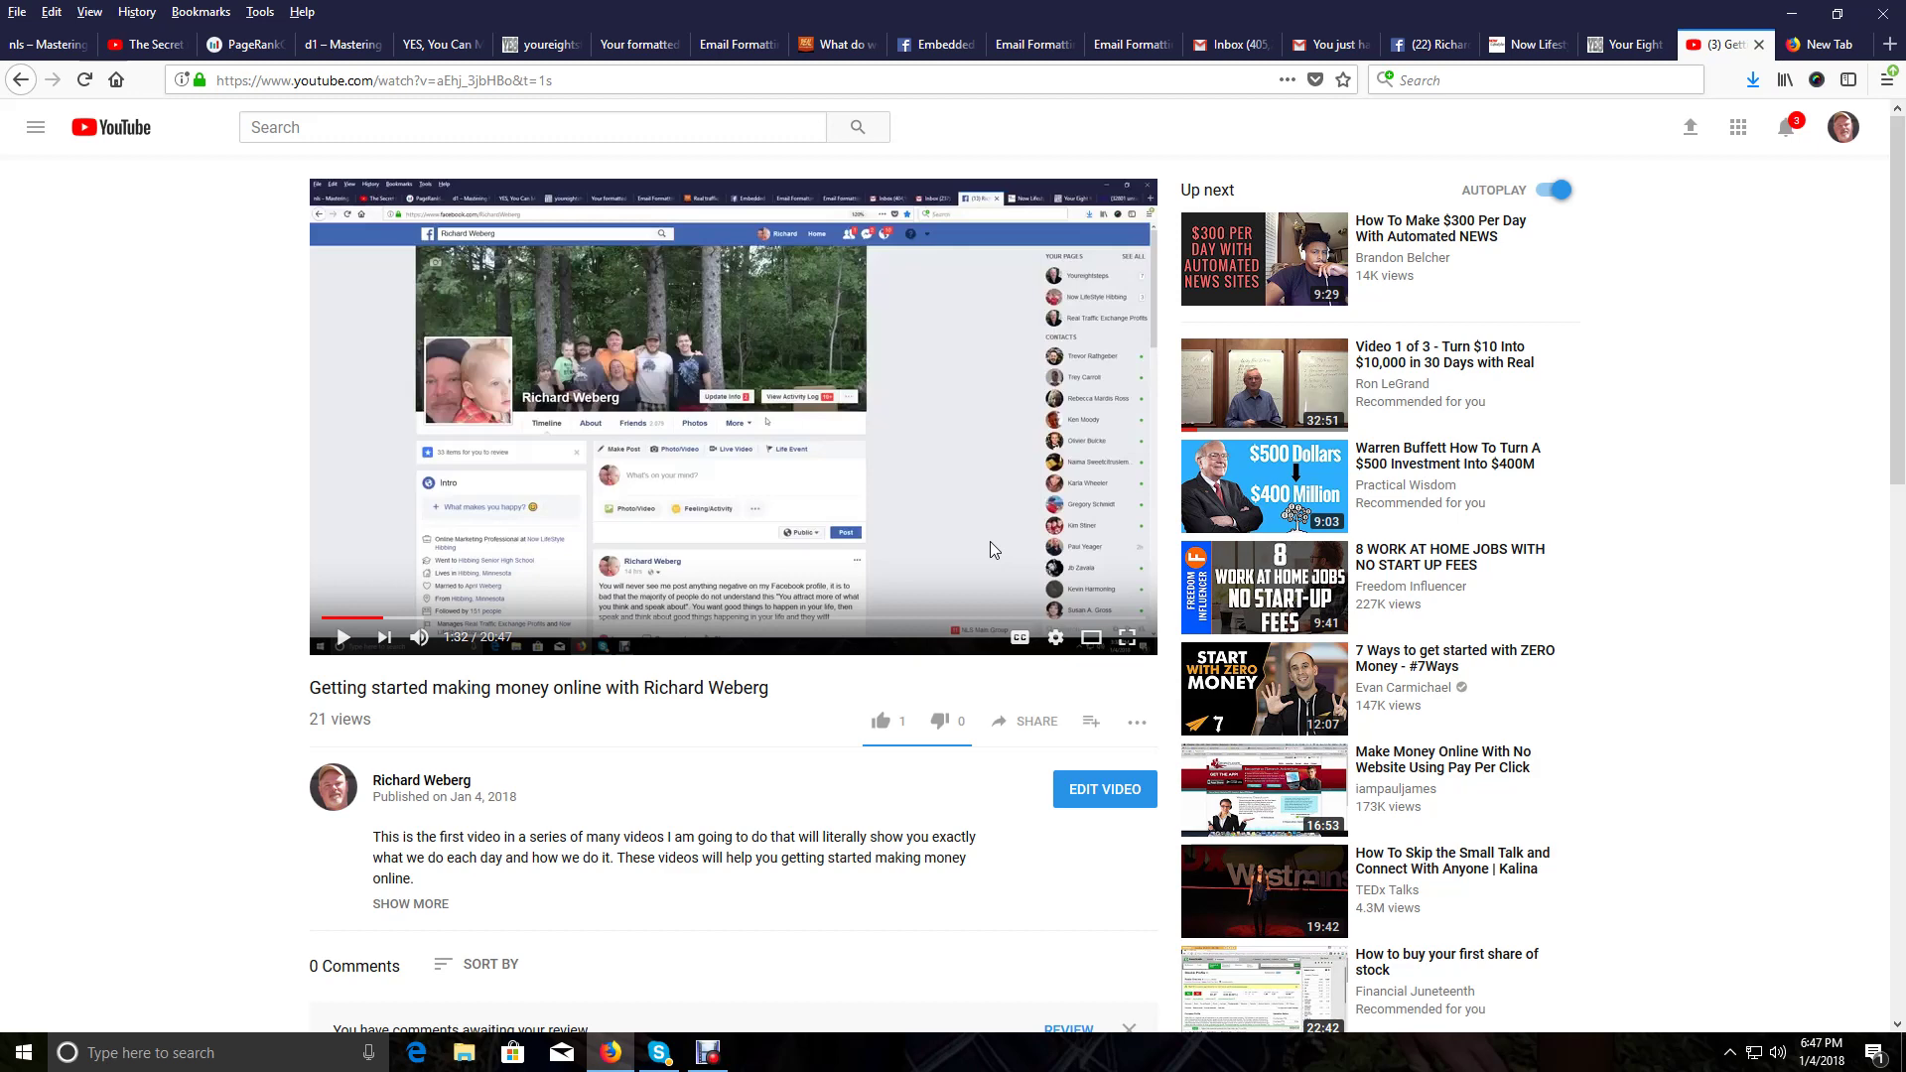
Switch to the "Getting started making money online" YouTube video and view it in full screen, returning to normal size
left_click(243, 44)
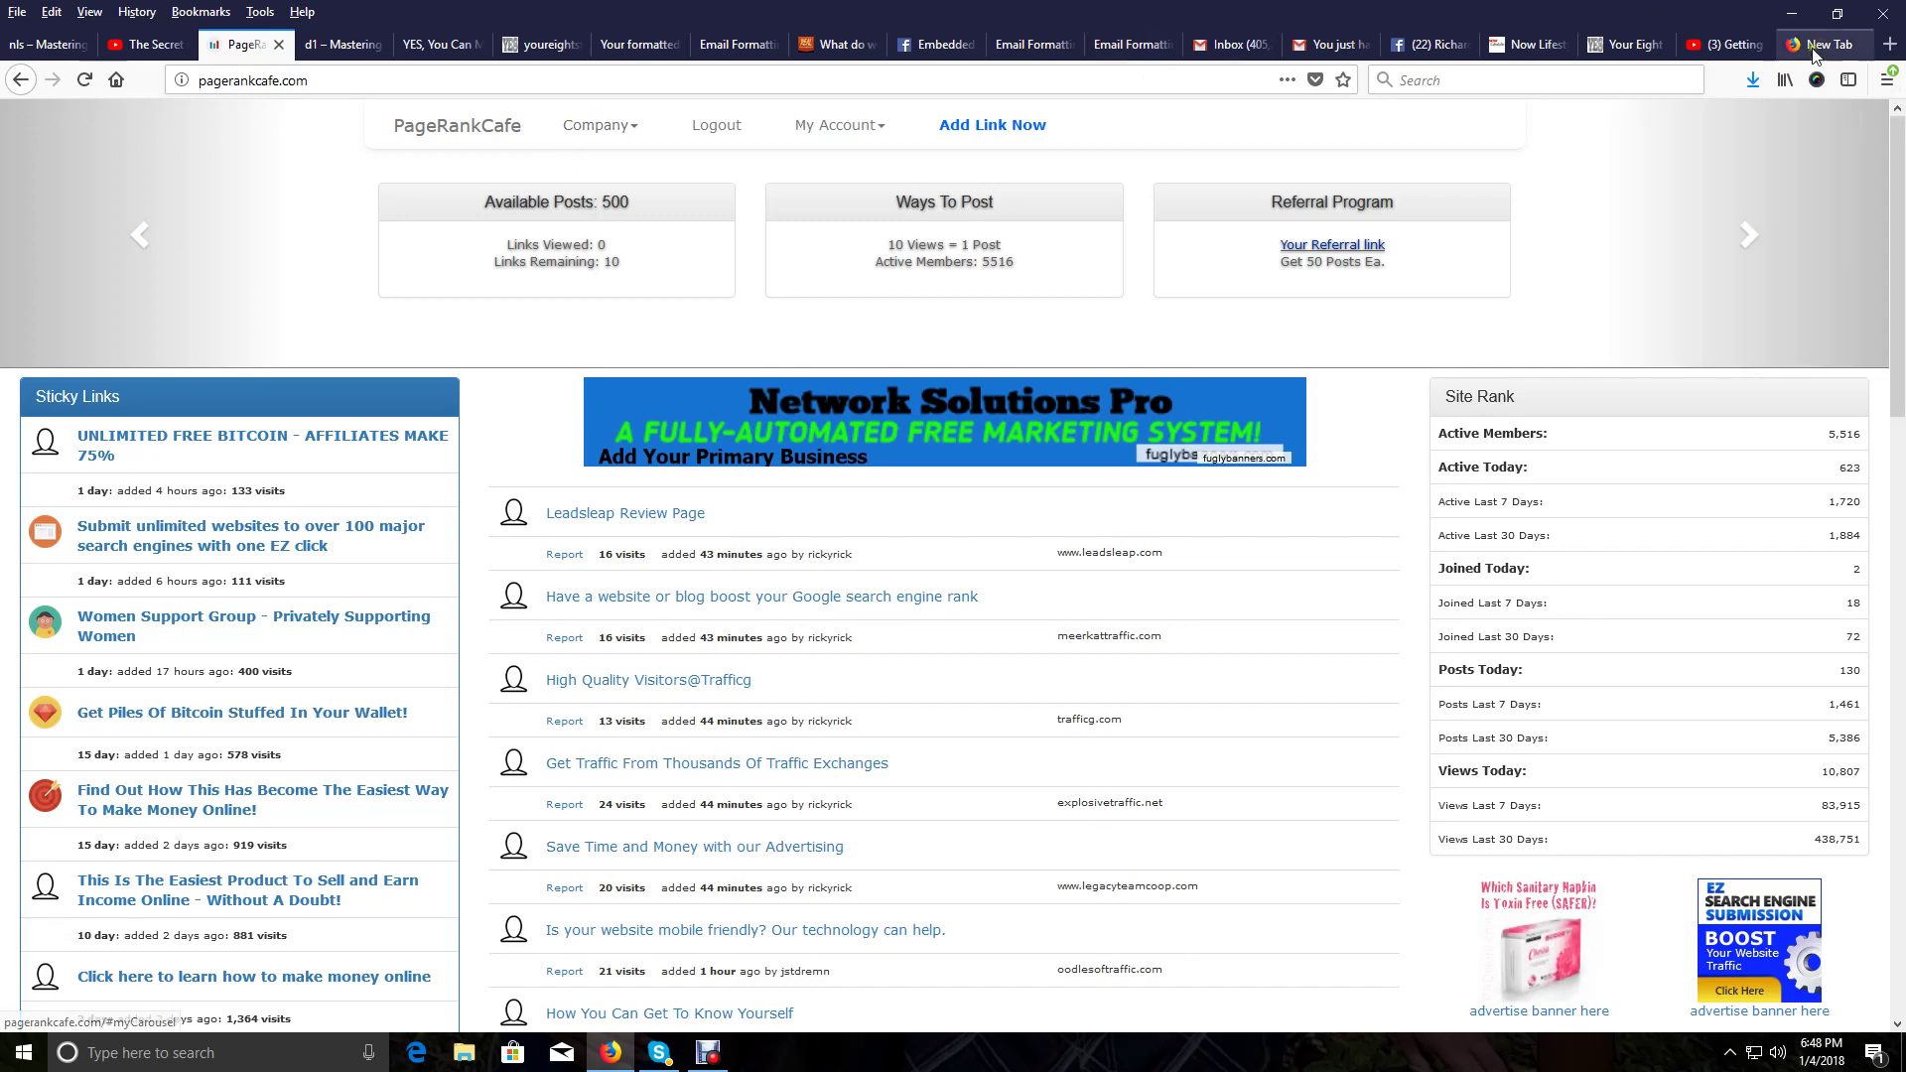
left_click(1714, 45)
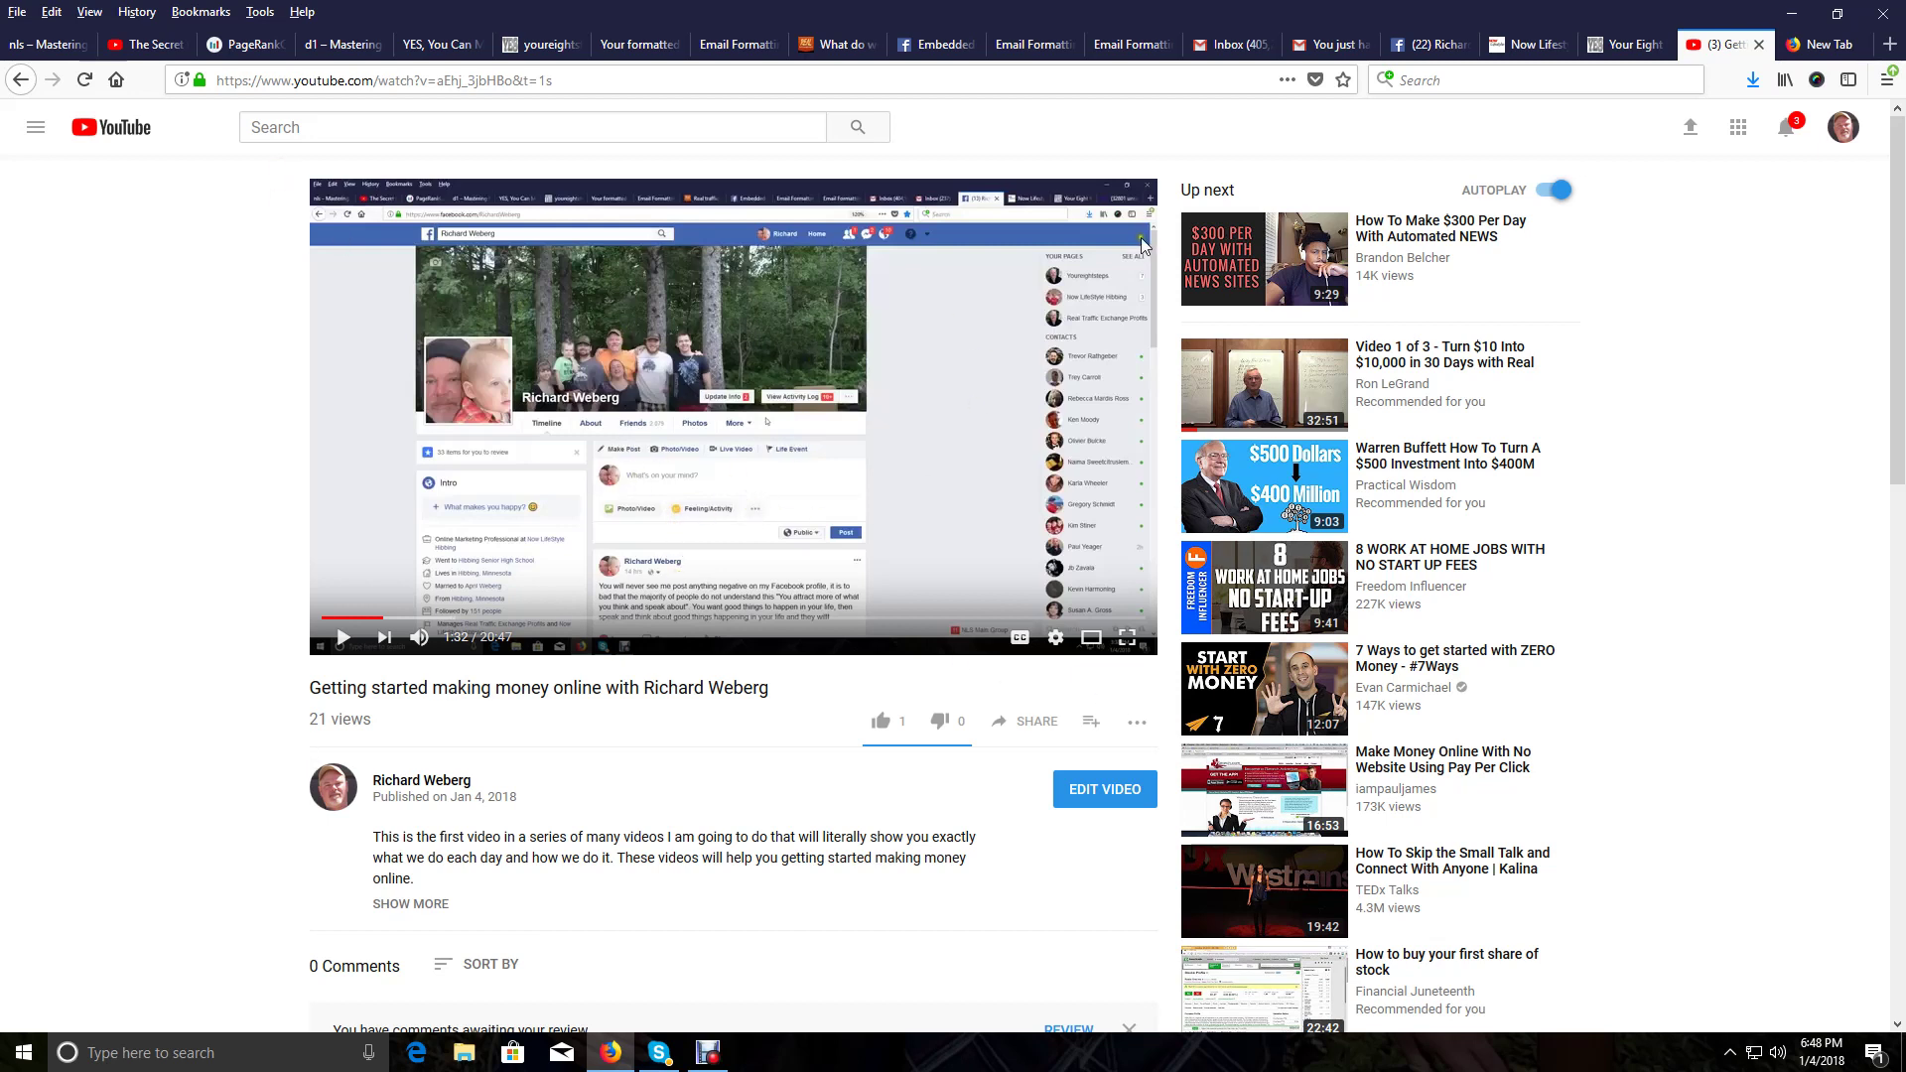
left_click(1128, 641)
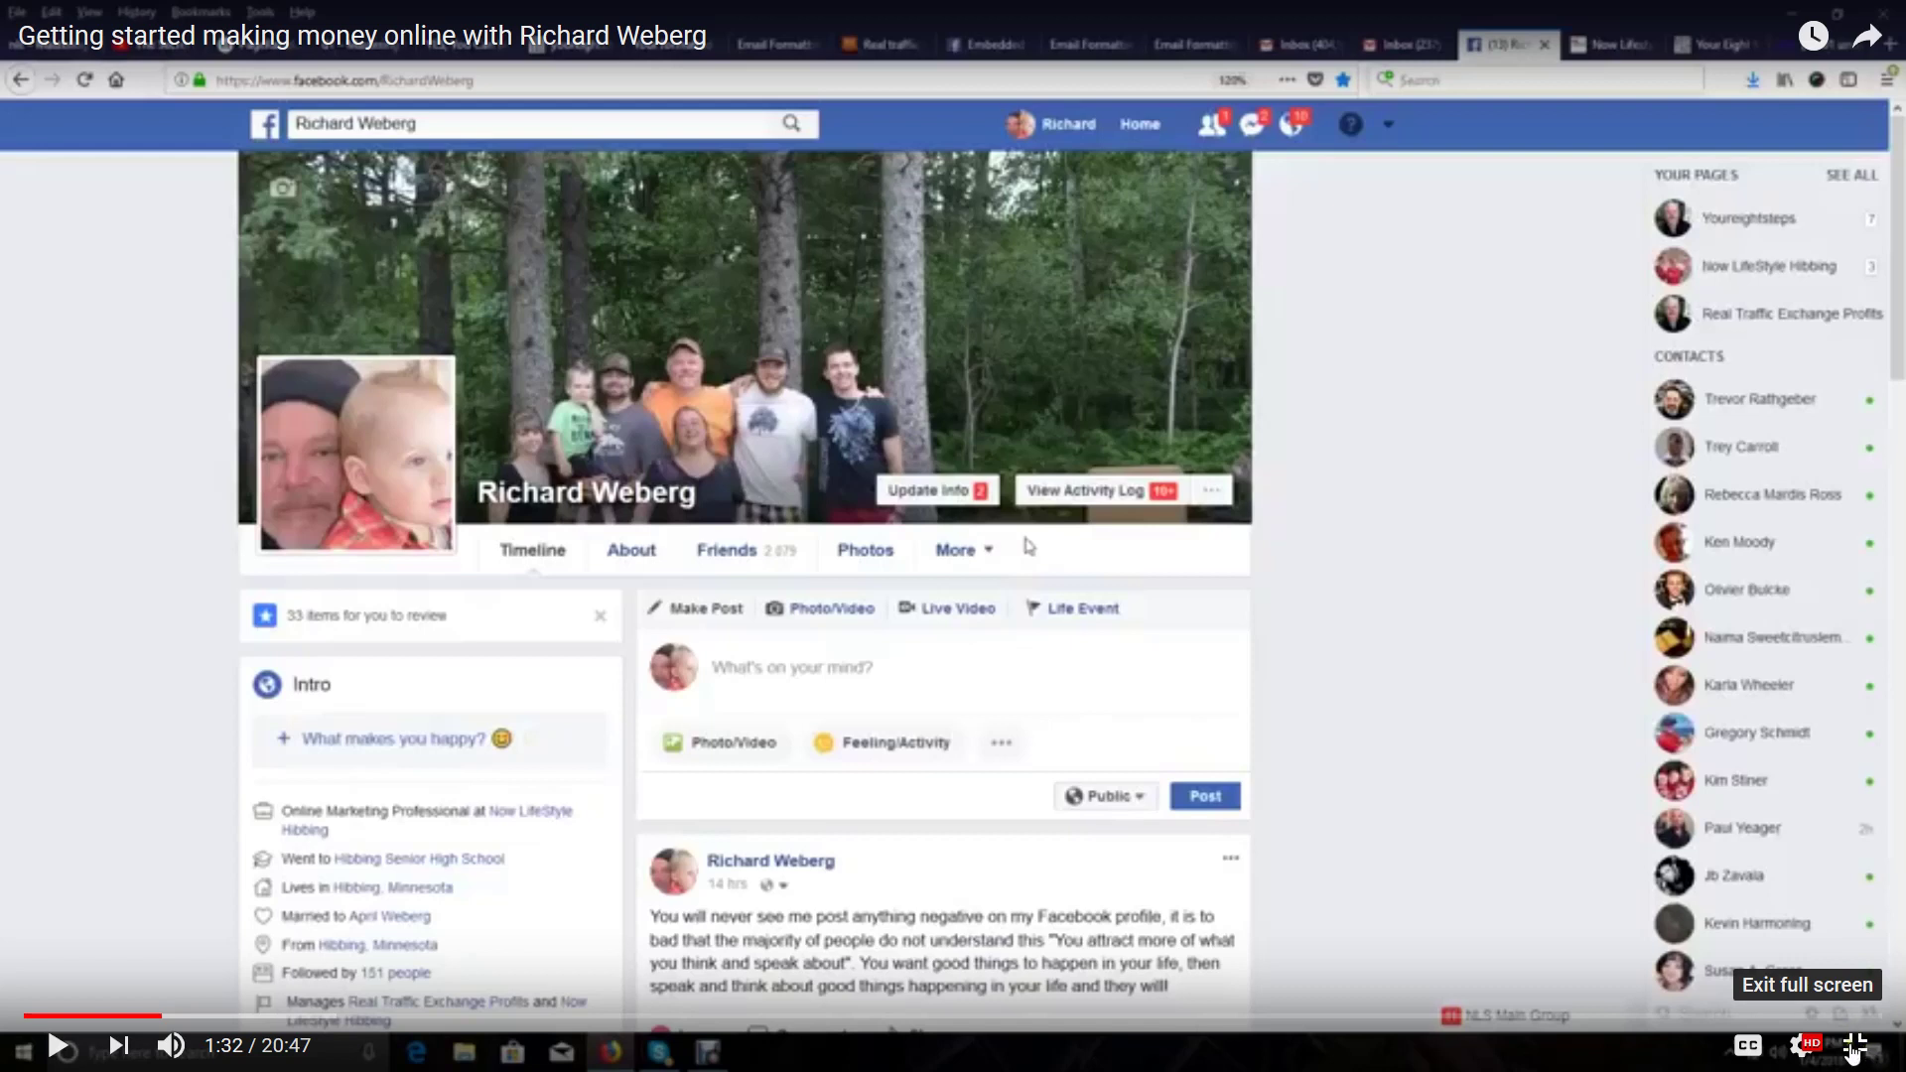
left_click(1852, 1048)
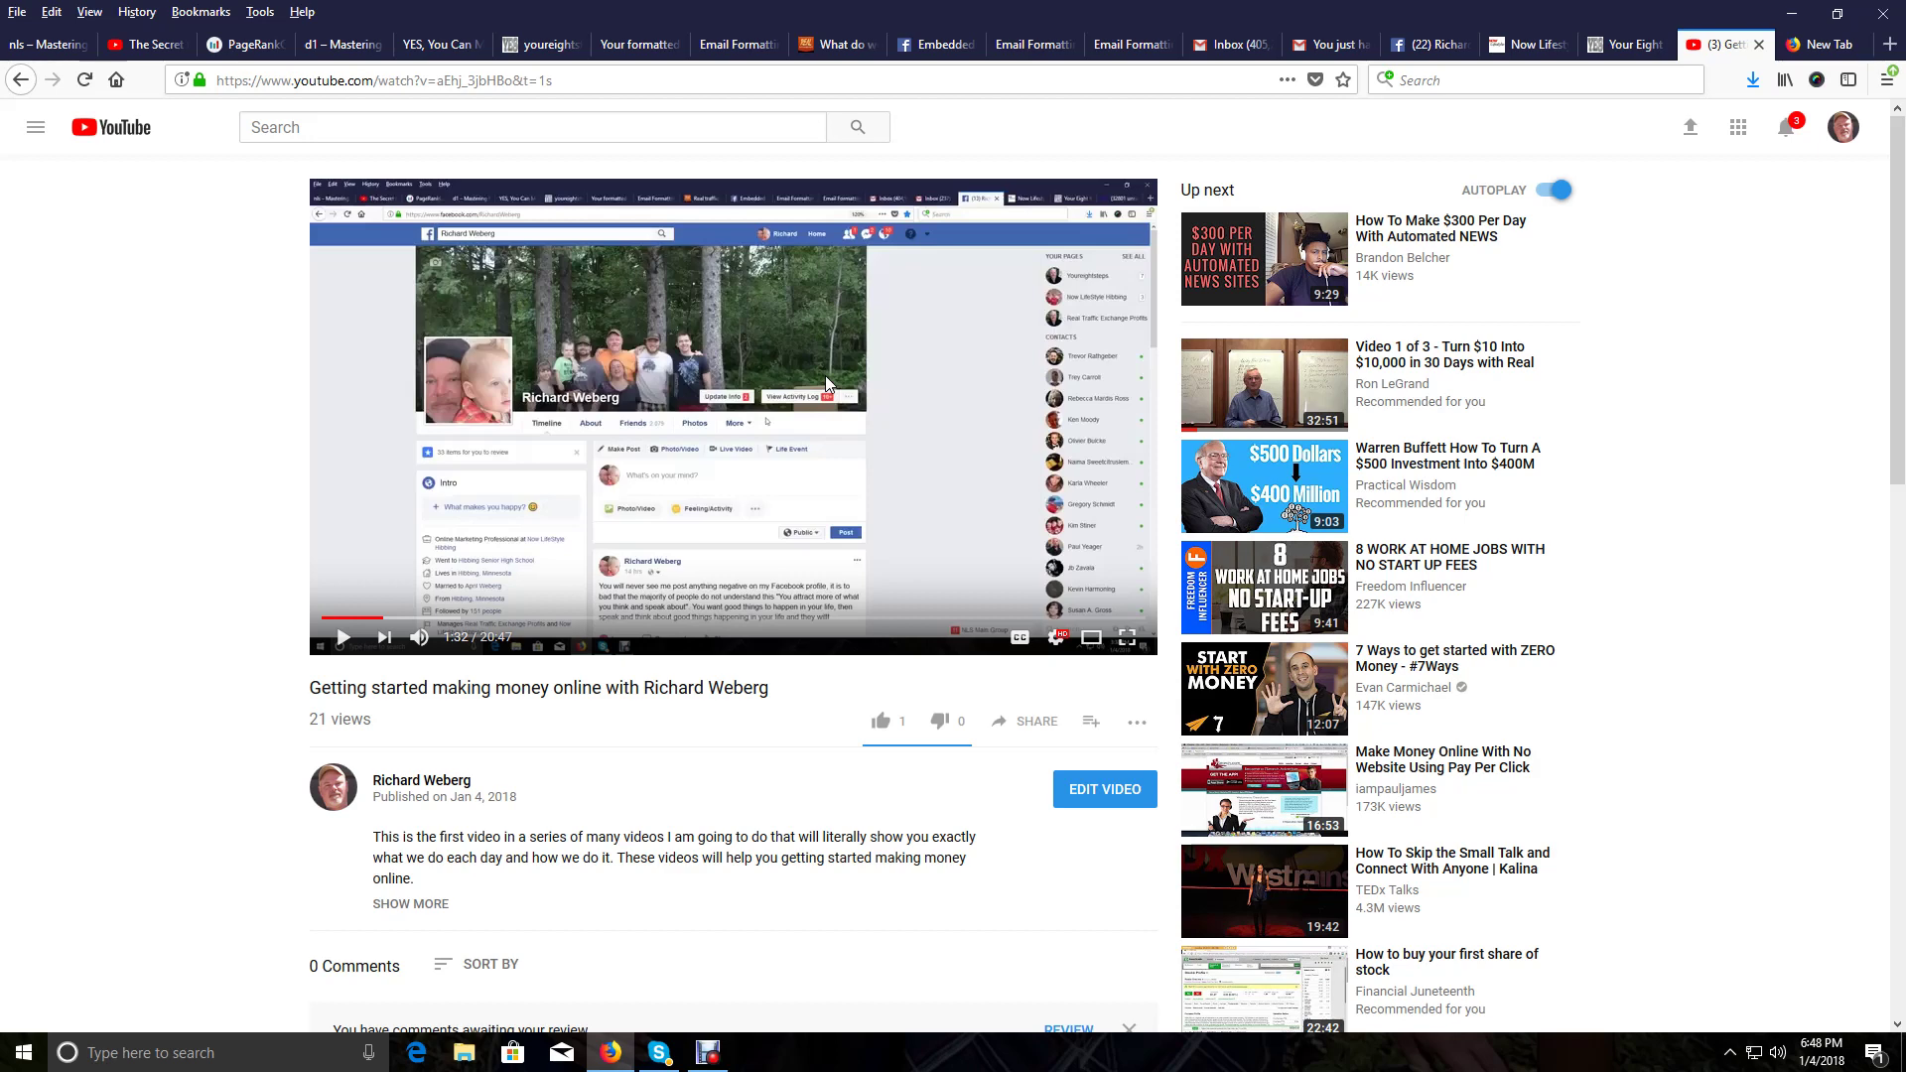
Switch to PageRankCafe and open the account's My Links page
left_click(246, 43)
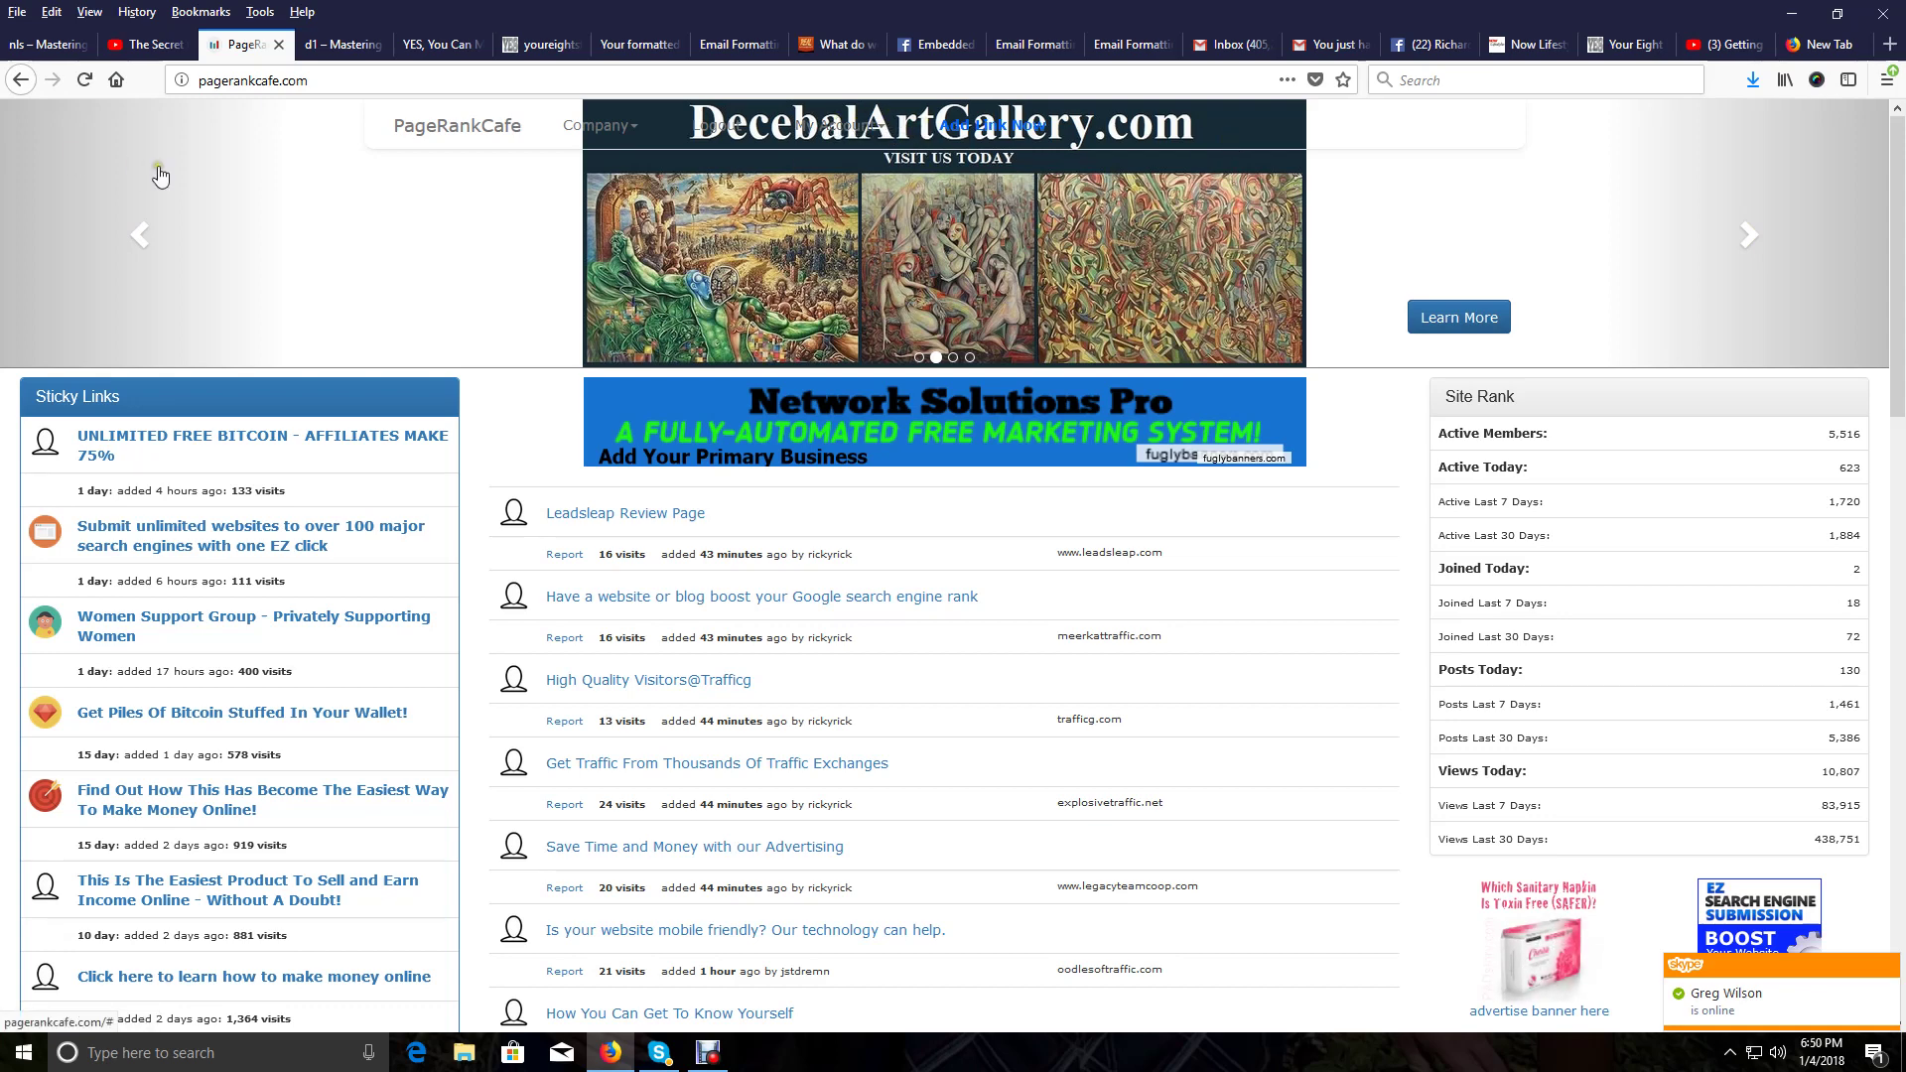
left_click(450, 135)
right_click(923, 247)
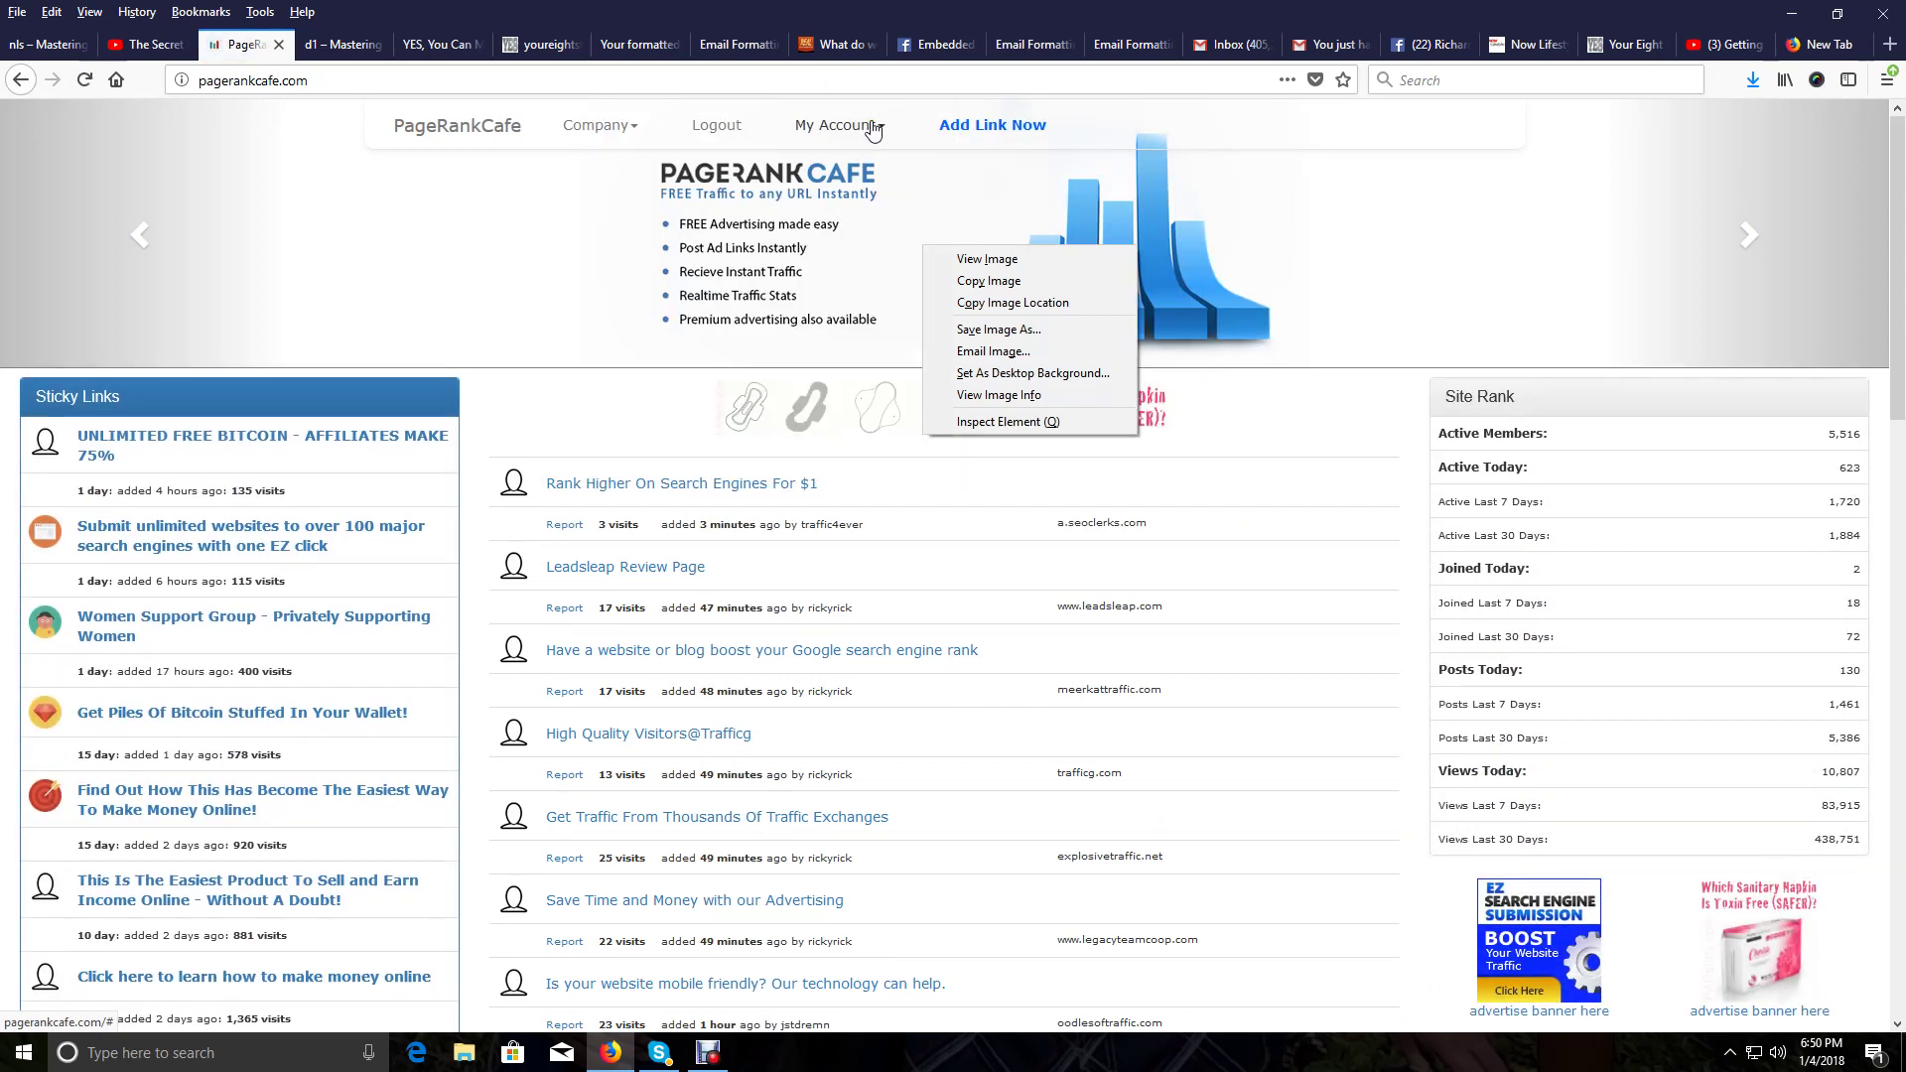
left_click(872, 127)
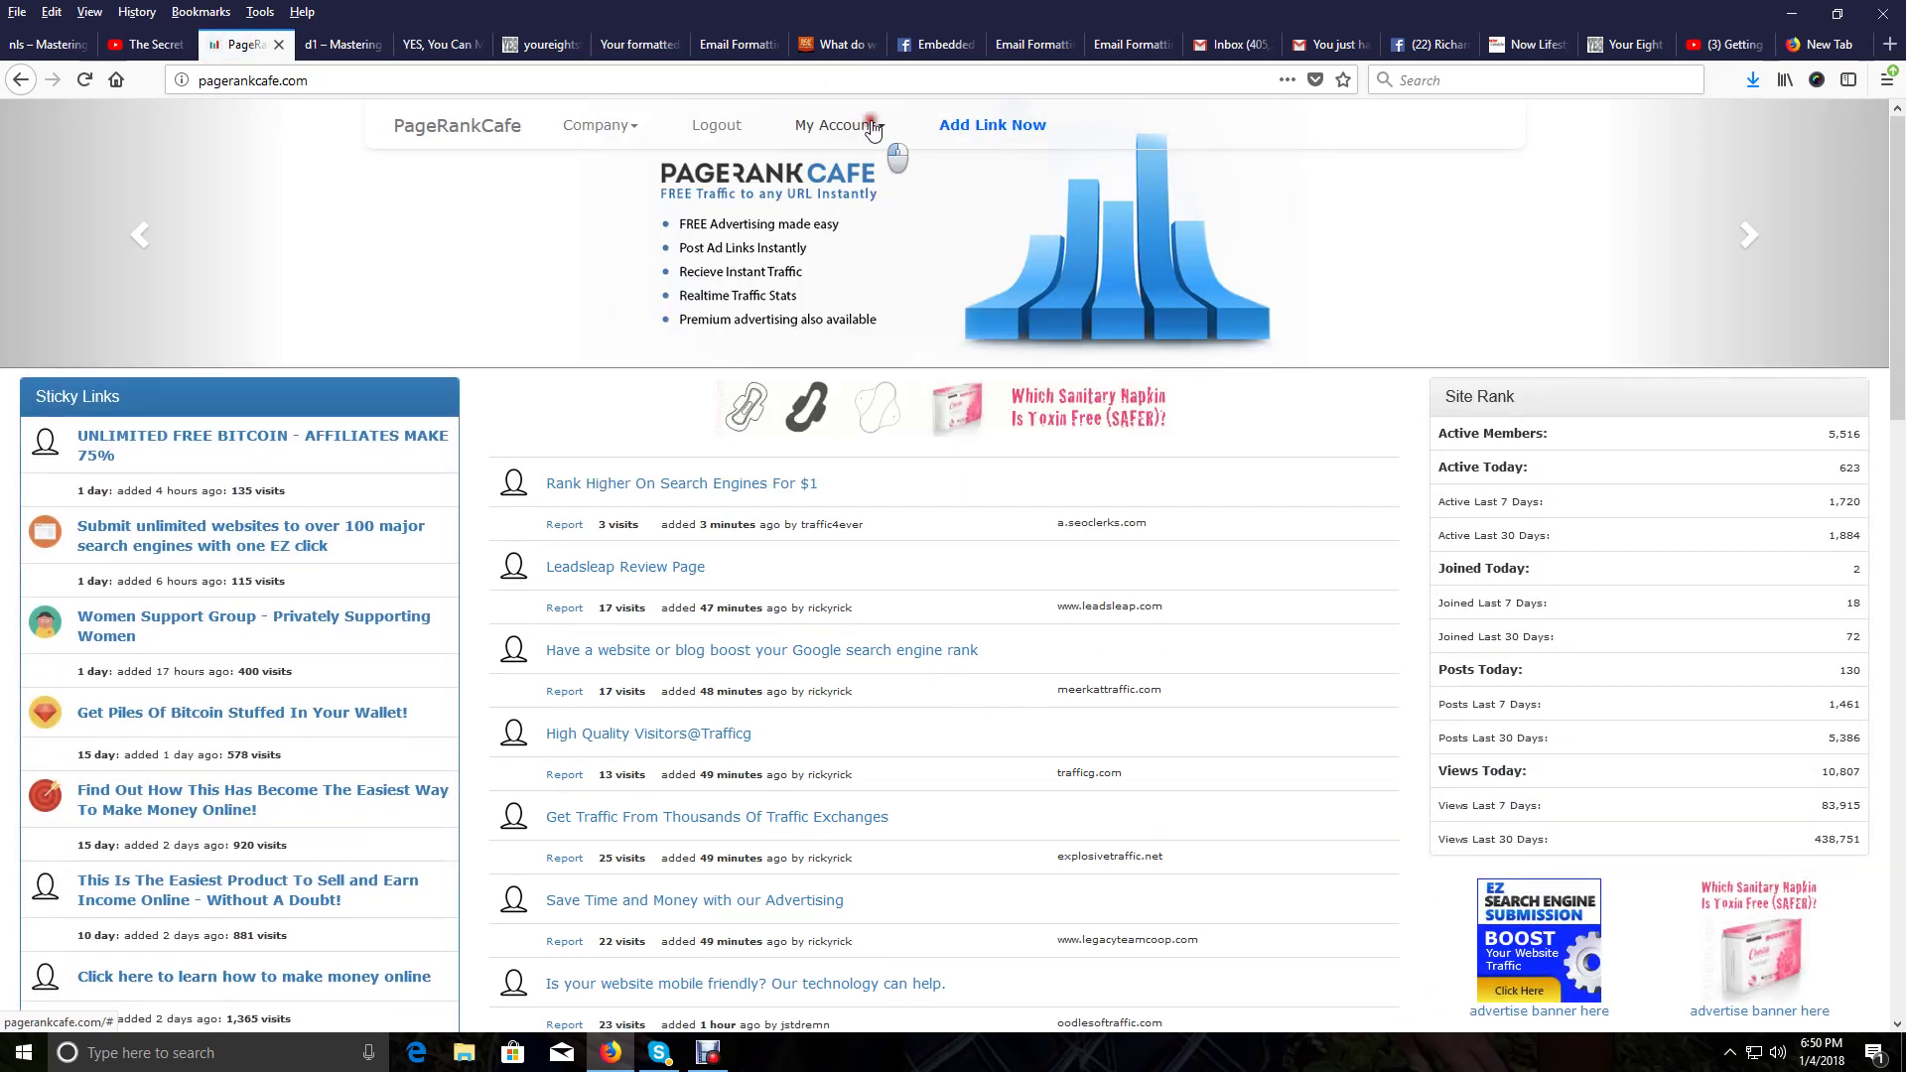
left_click(873, 127)
left_click(843, 194)
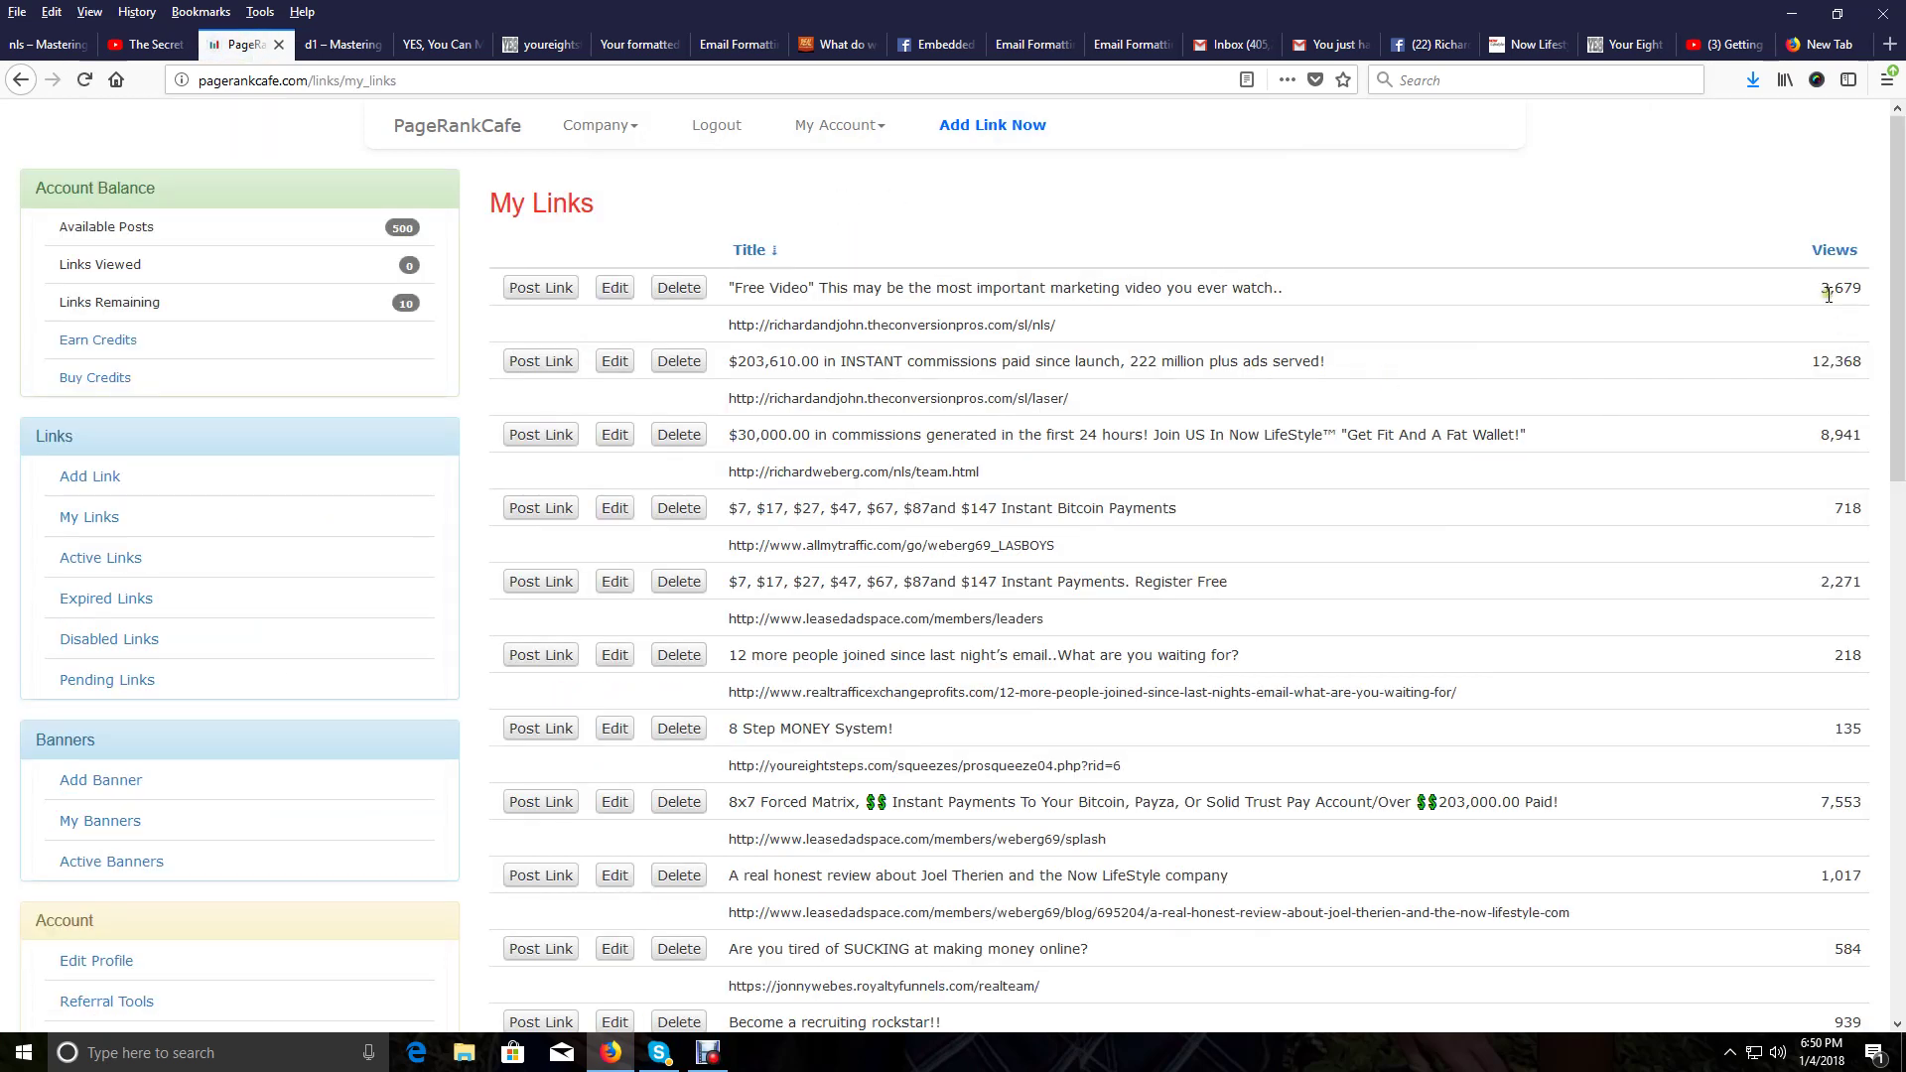
Examine the view counts of the posted links in the My Links list
left_click_drag(1861, 250, 1809, 254)
scroll(1802, 355, "down", 3)
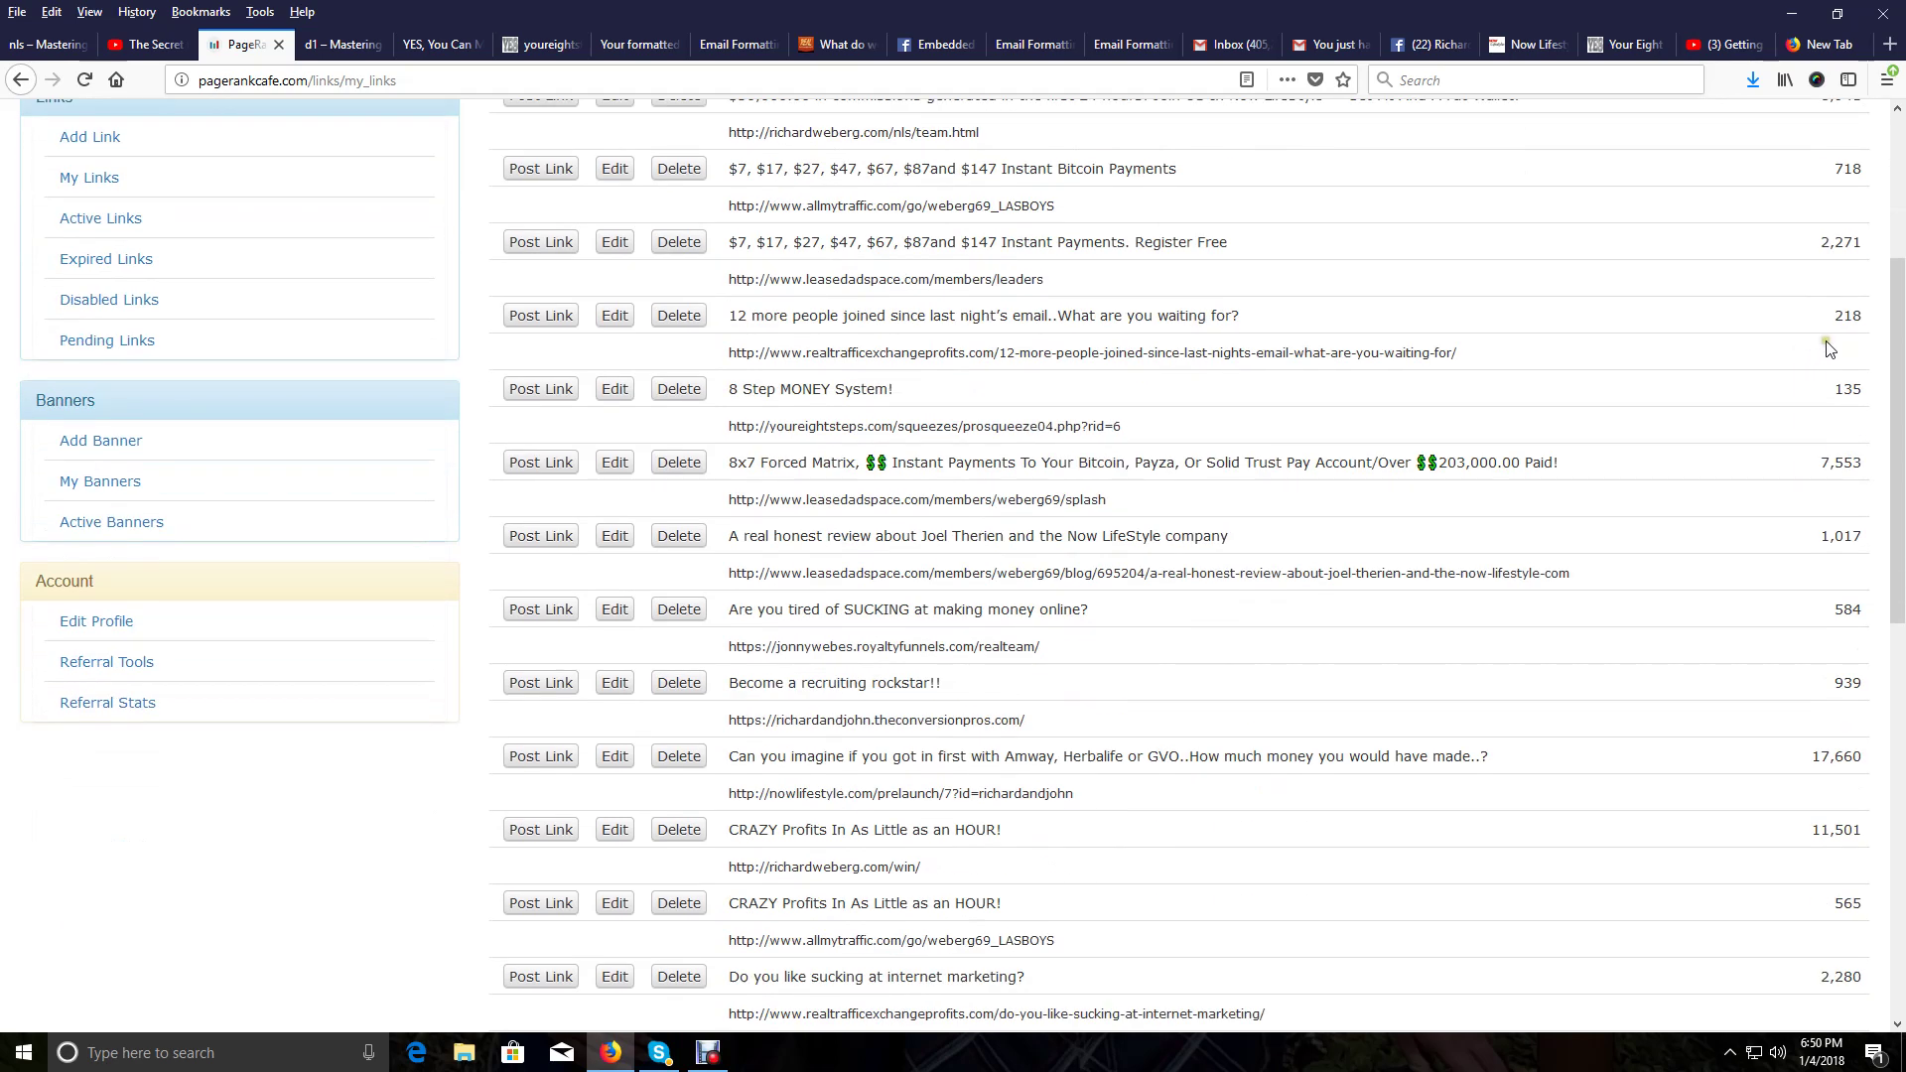
scroll(1896, 359, "down", 3)
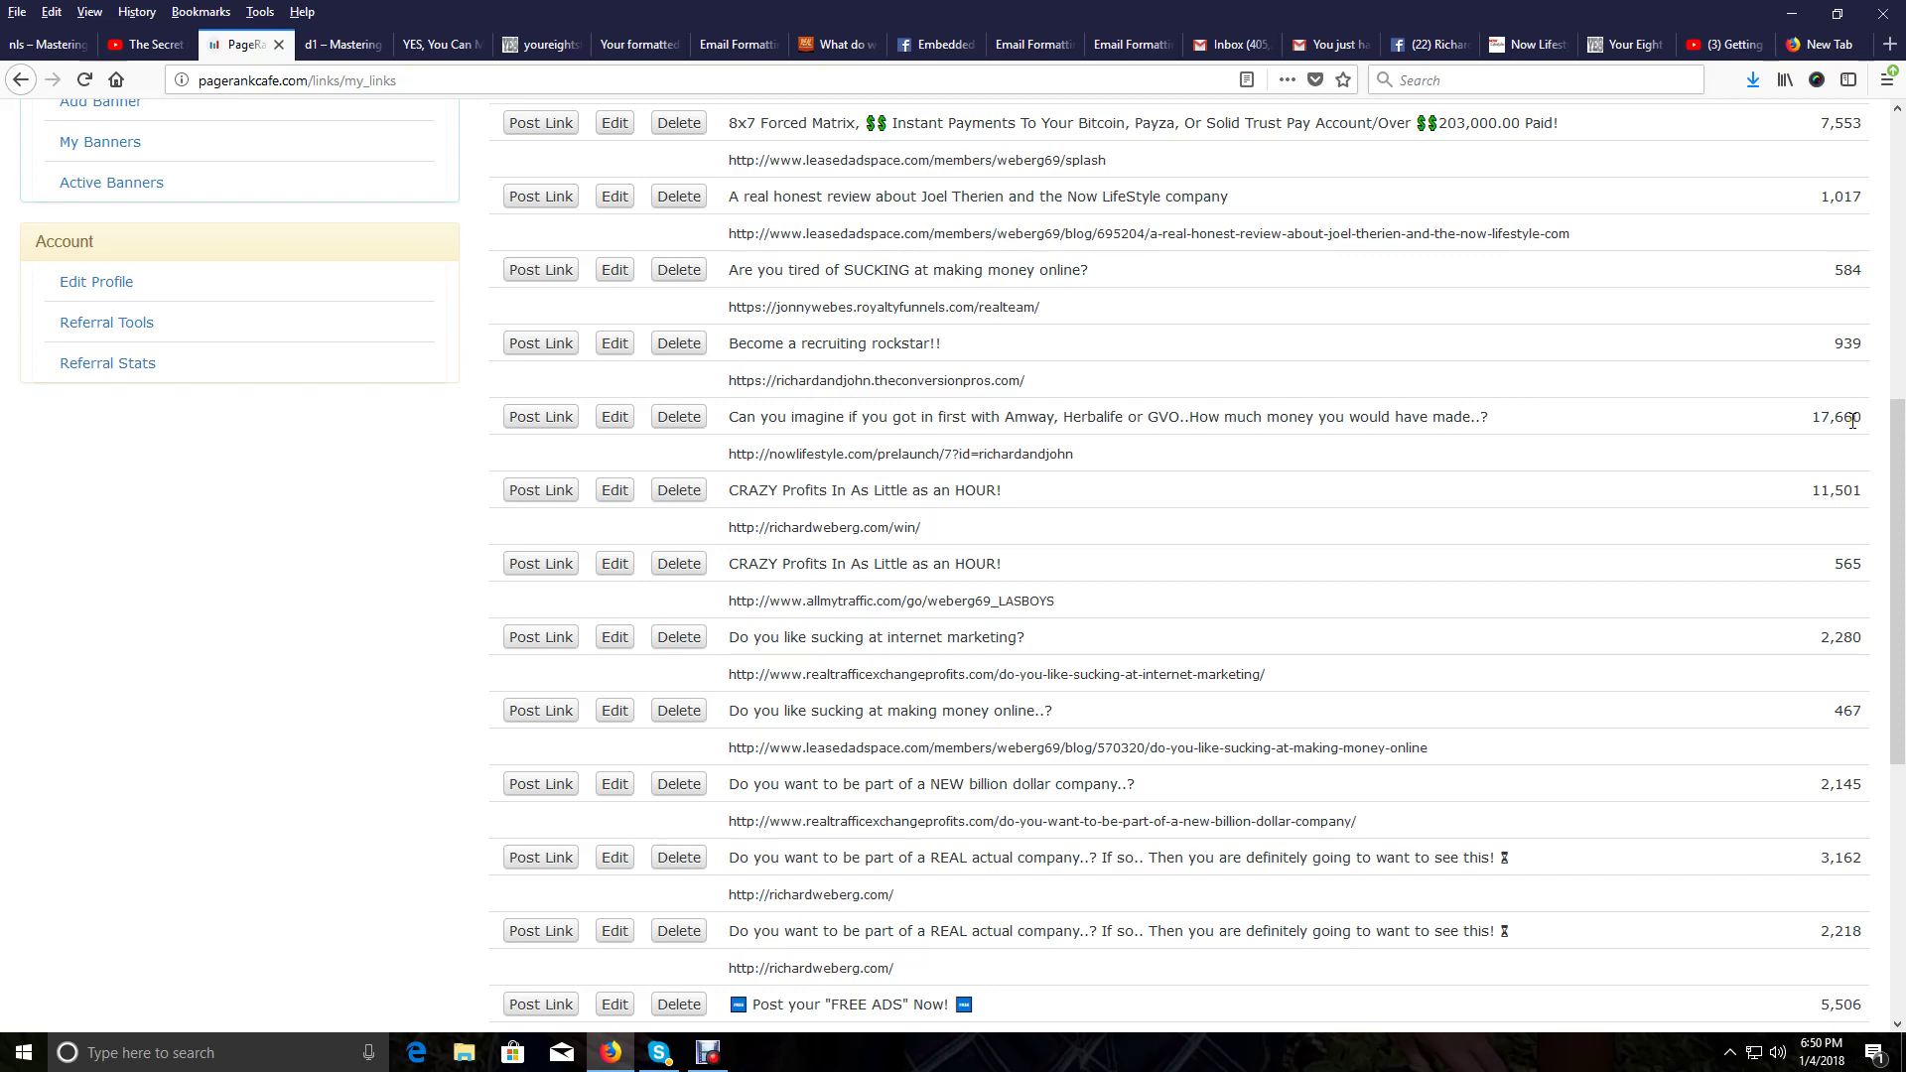
scroll(1852, 421, "down", 2)
scroll(1852, 565, "down", 3)
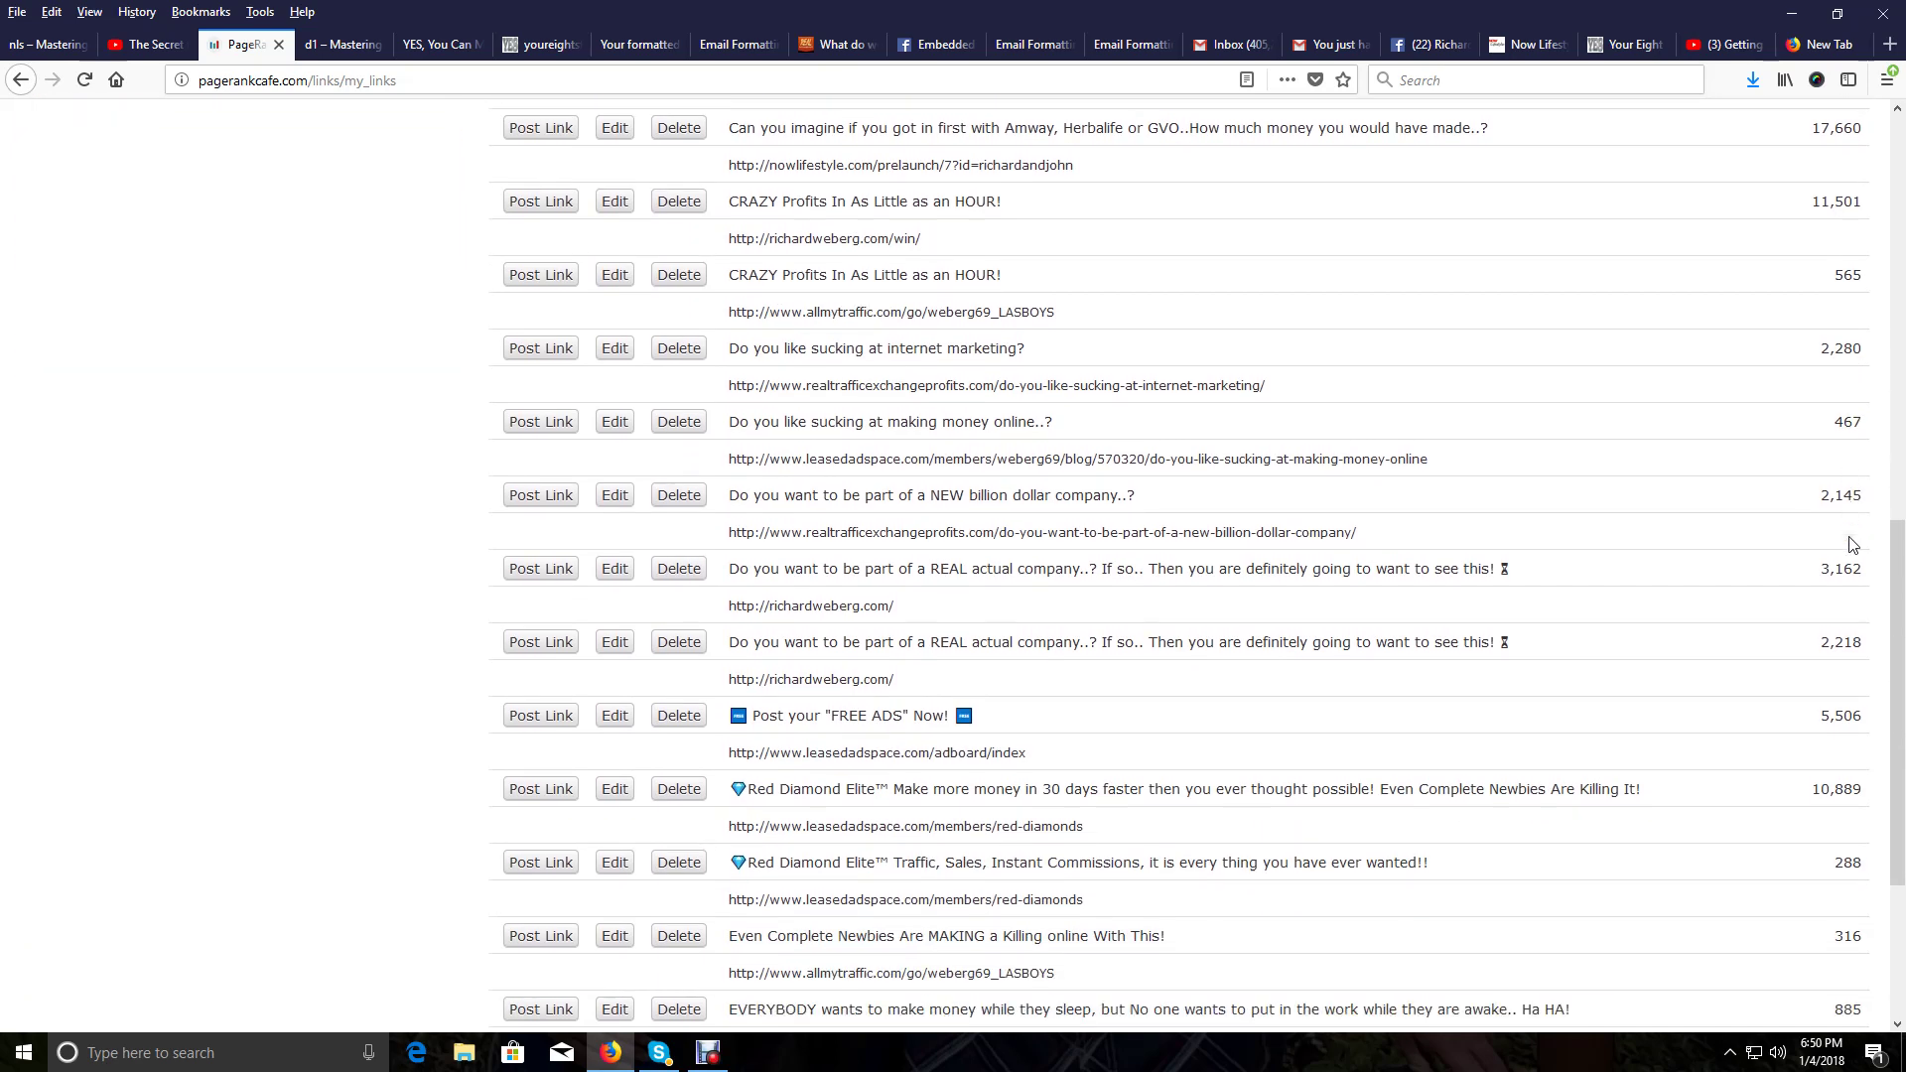
scroll(1868, 630, "up", 1)
scroll(1870, 635, "down", 2)
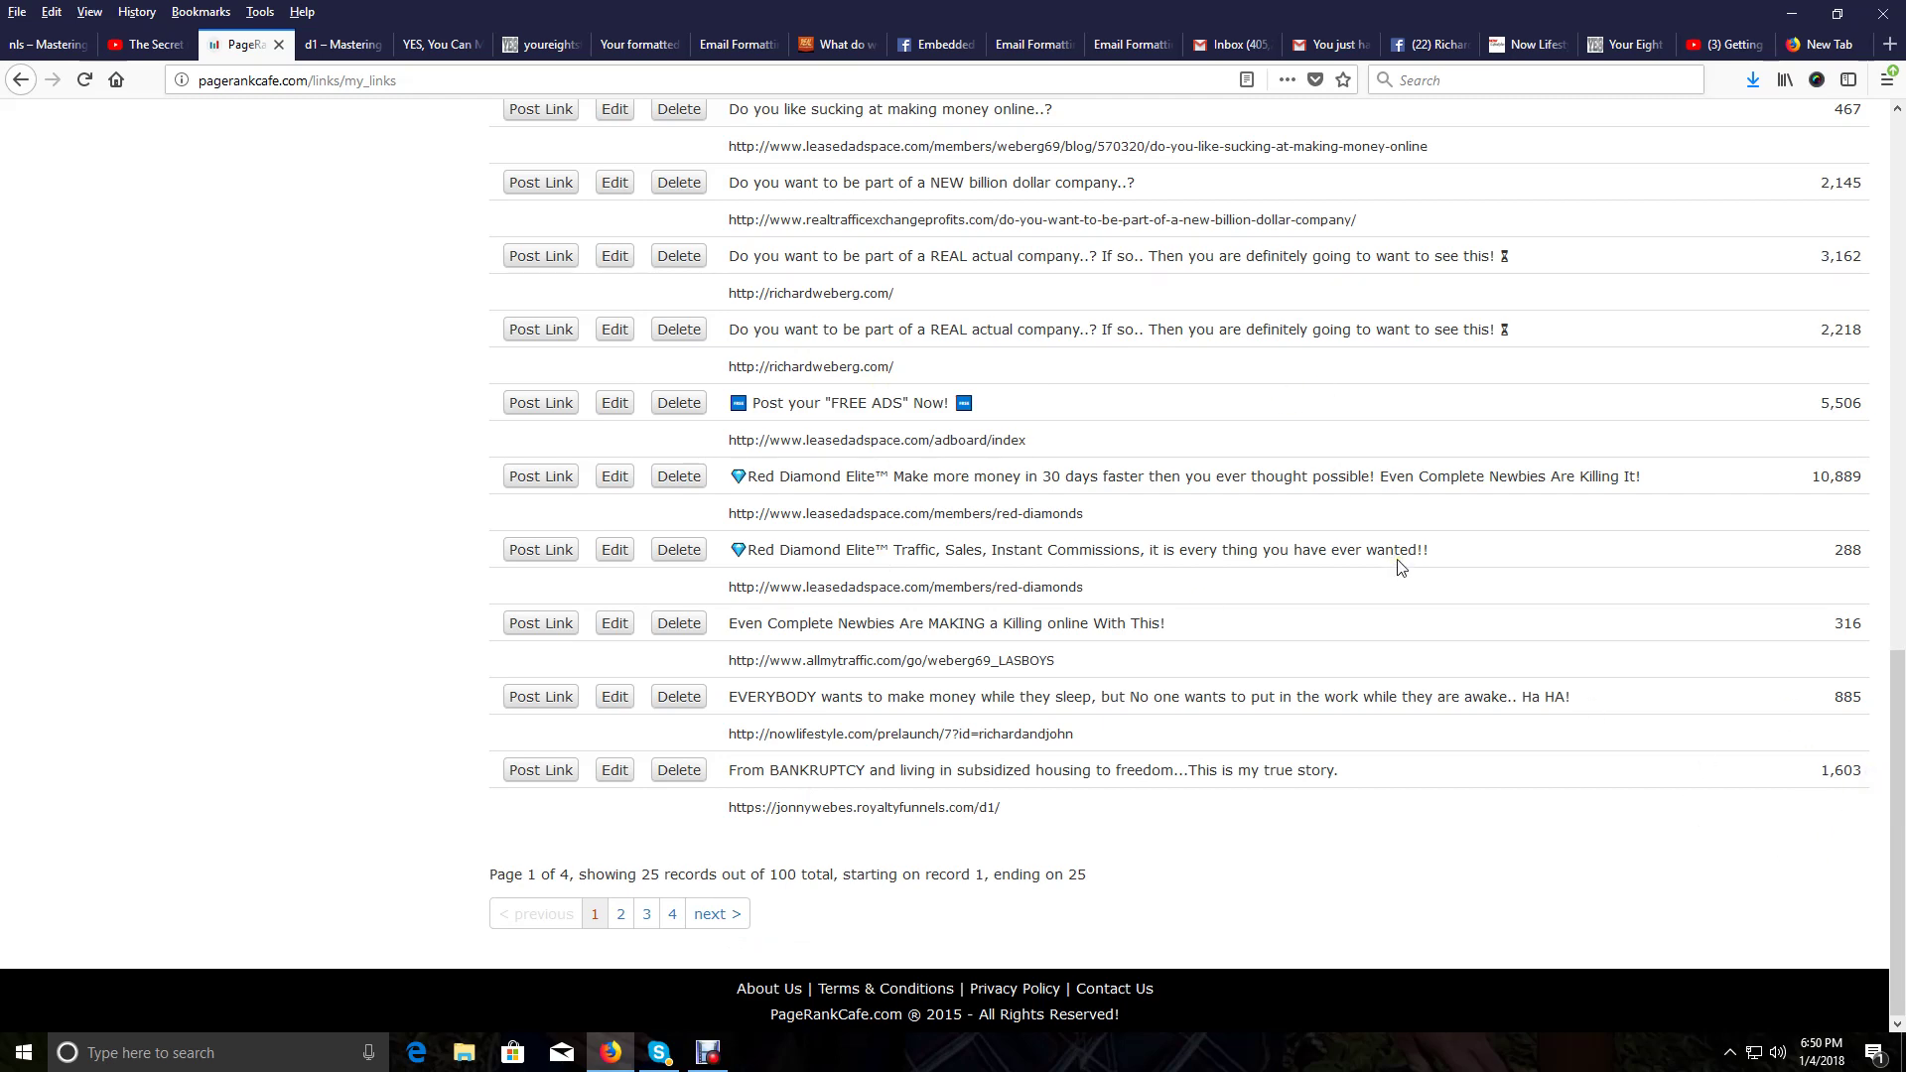
scroll(1400, 566, "up", 2)
scroll(1400, 566, "up", 2)
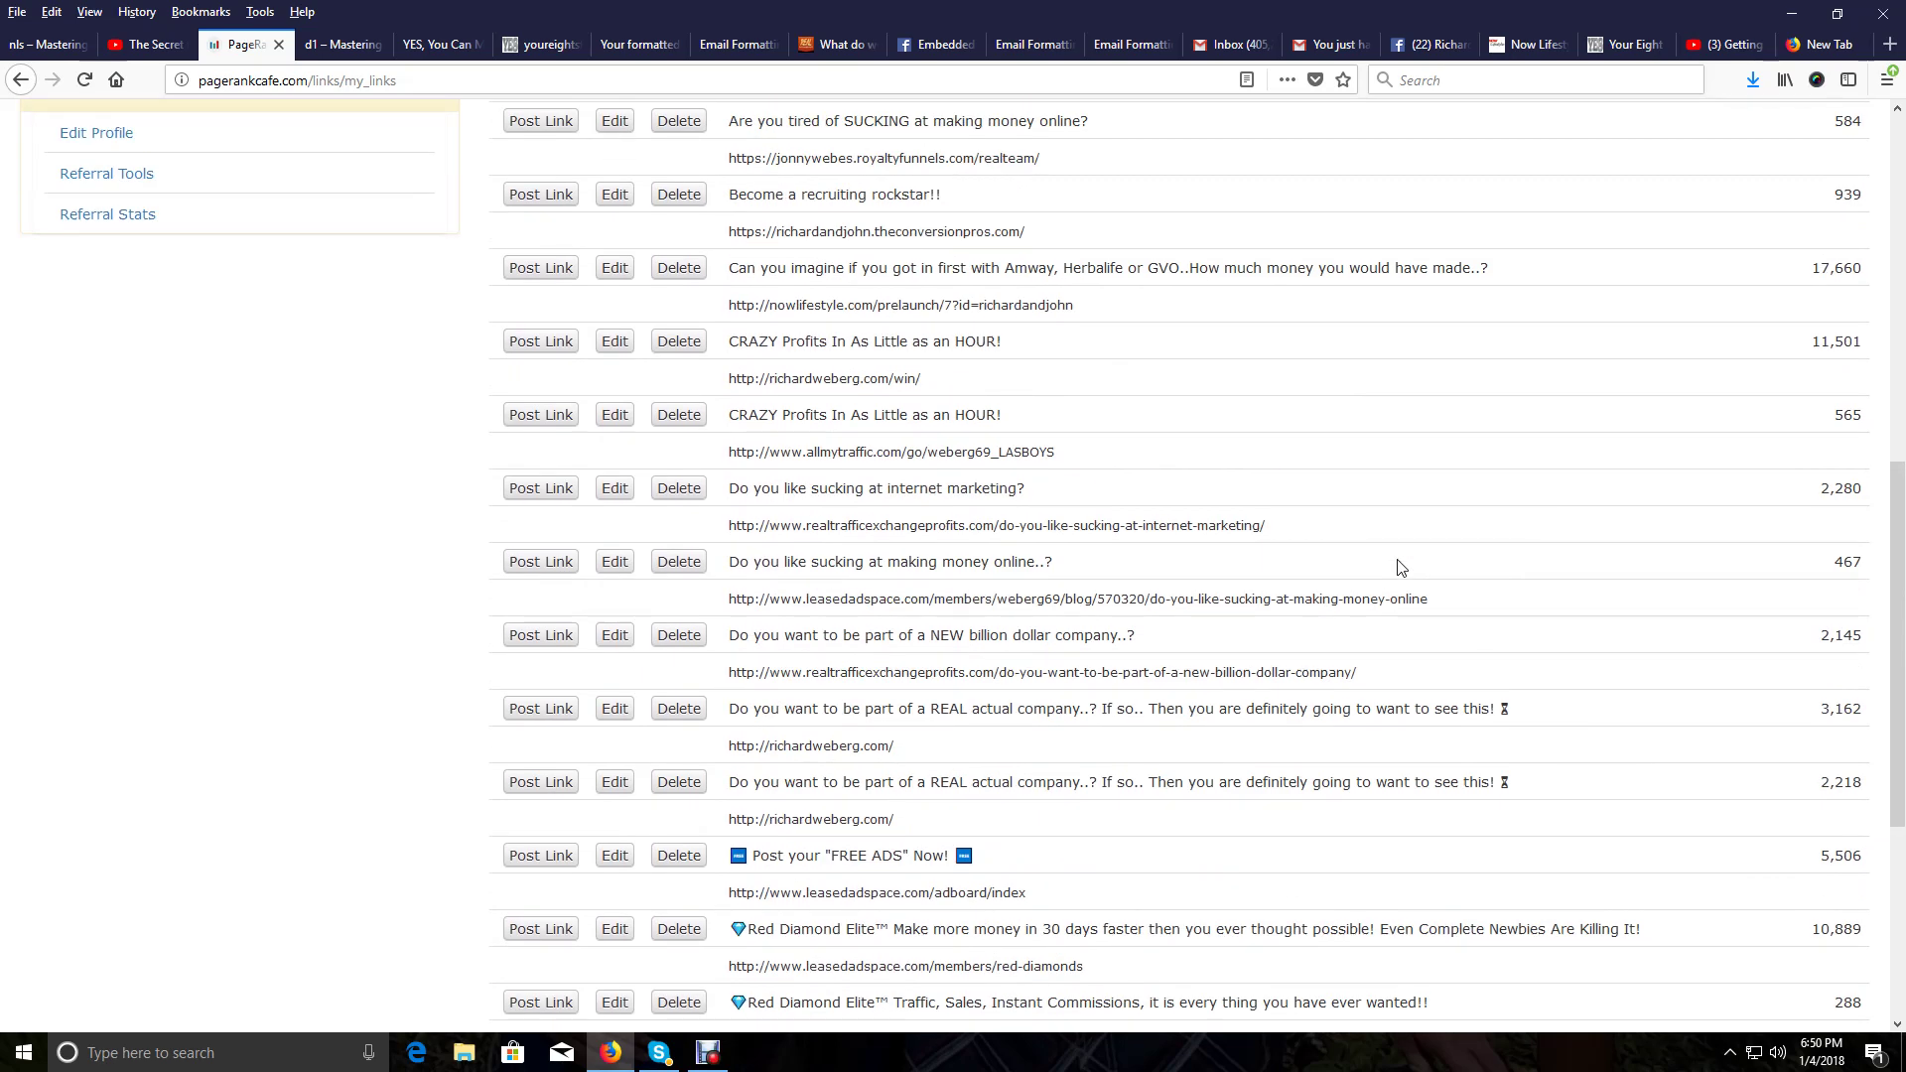
scroll(1501, 640, "up", 8)
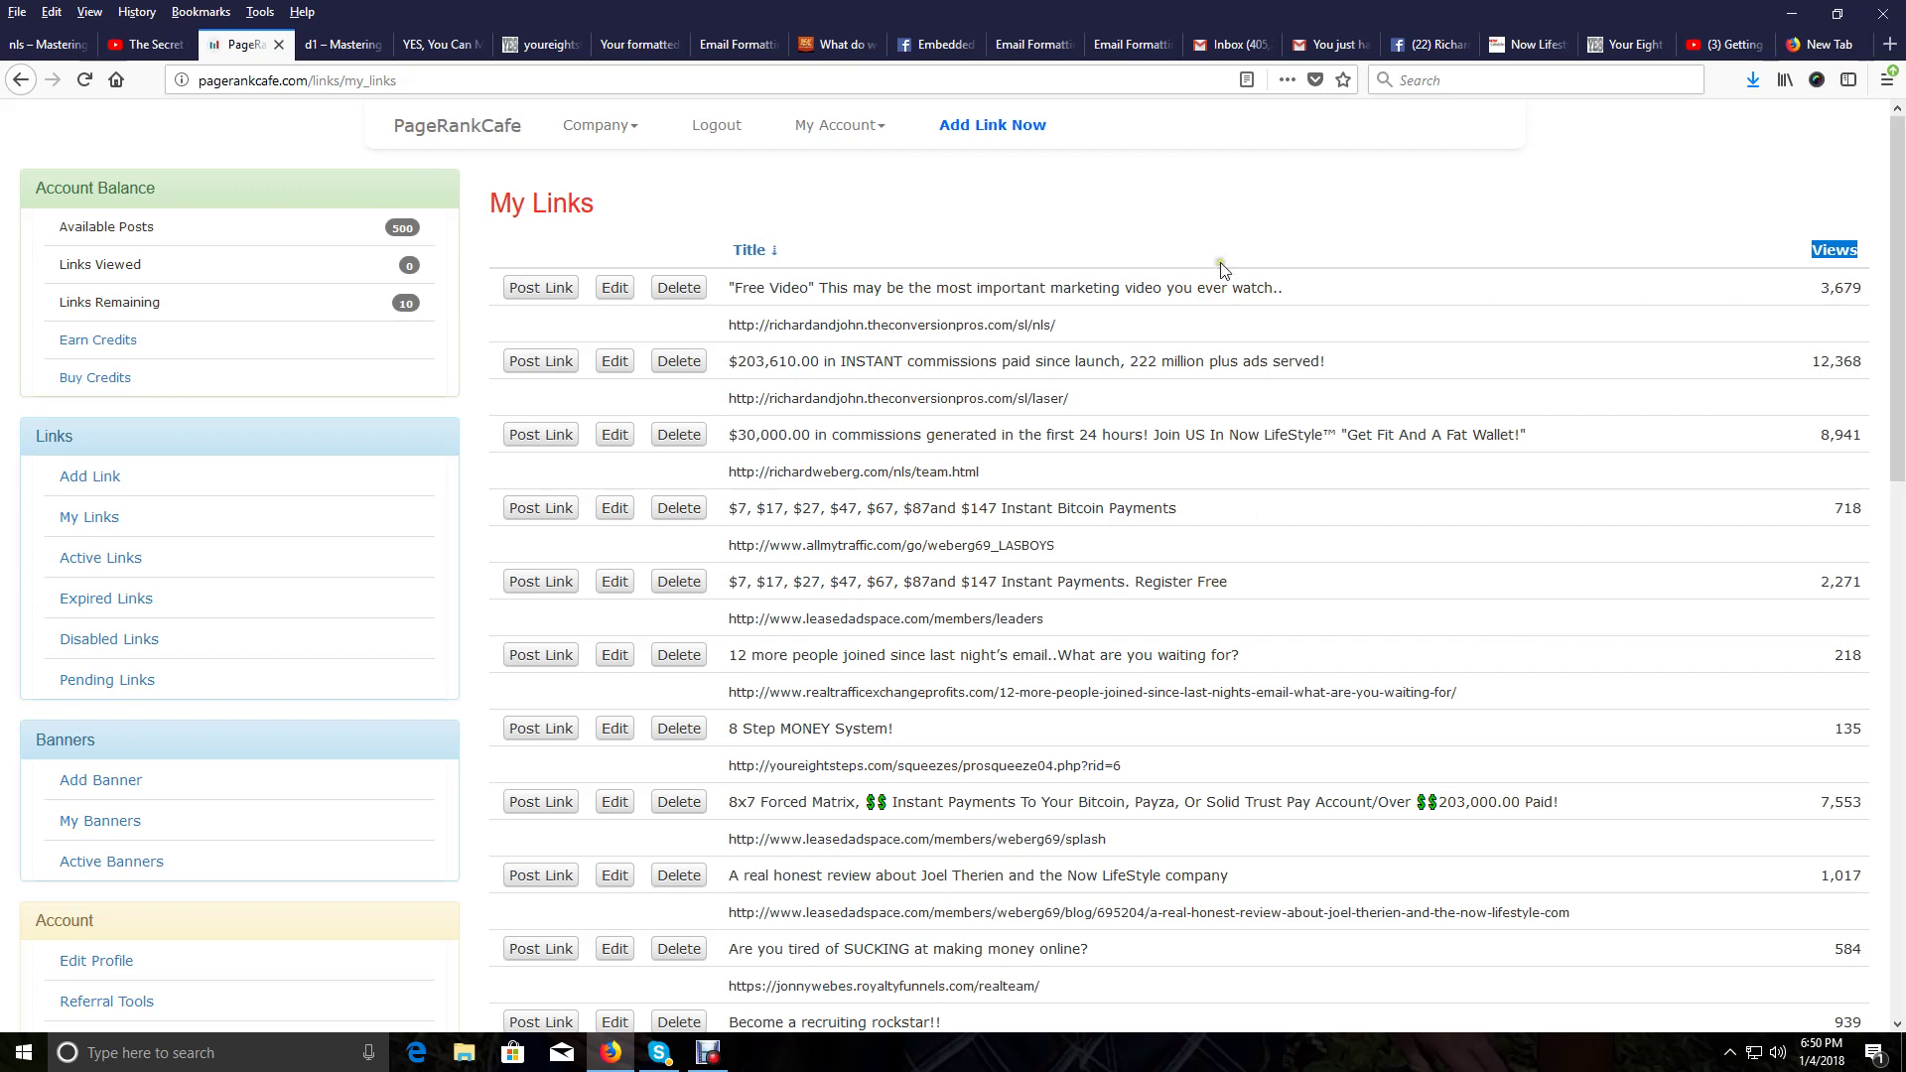
Return to the PageRankCafe home page and look through its sticky links and member posts
left_click(466, 145)
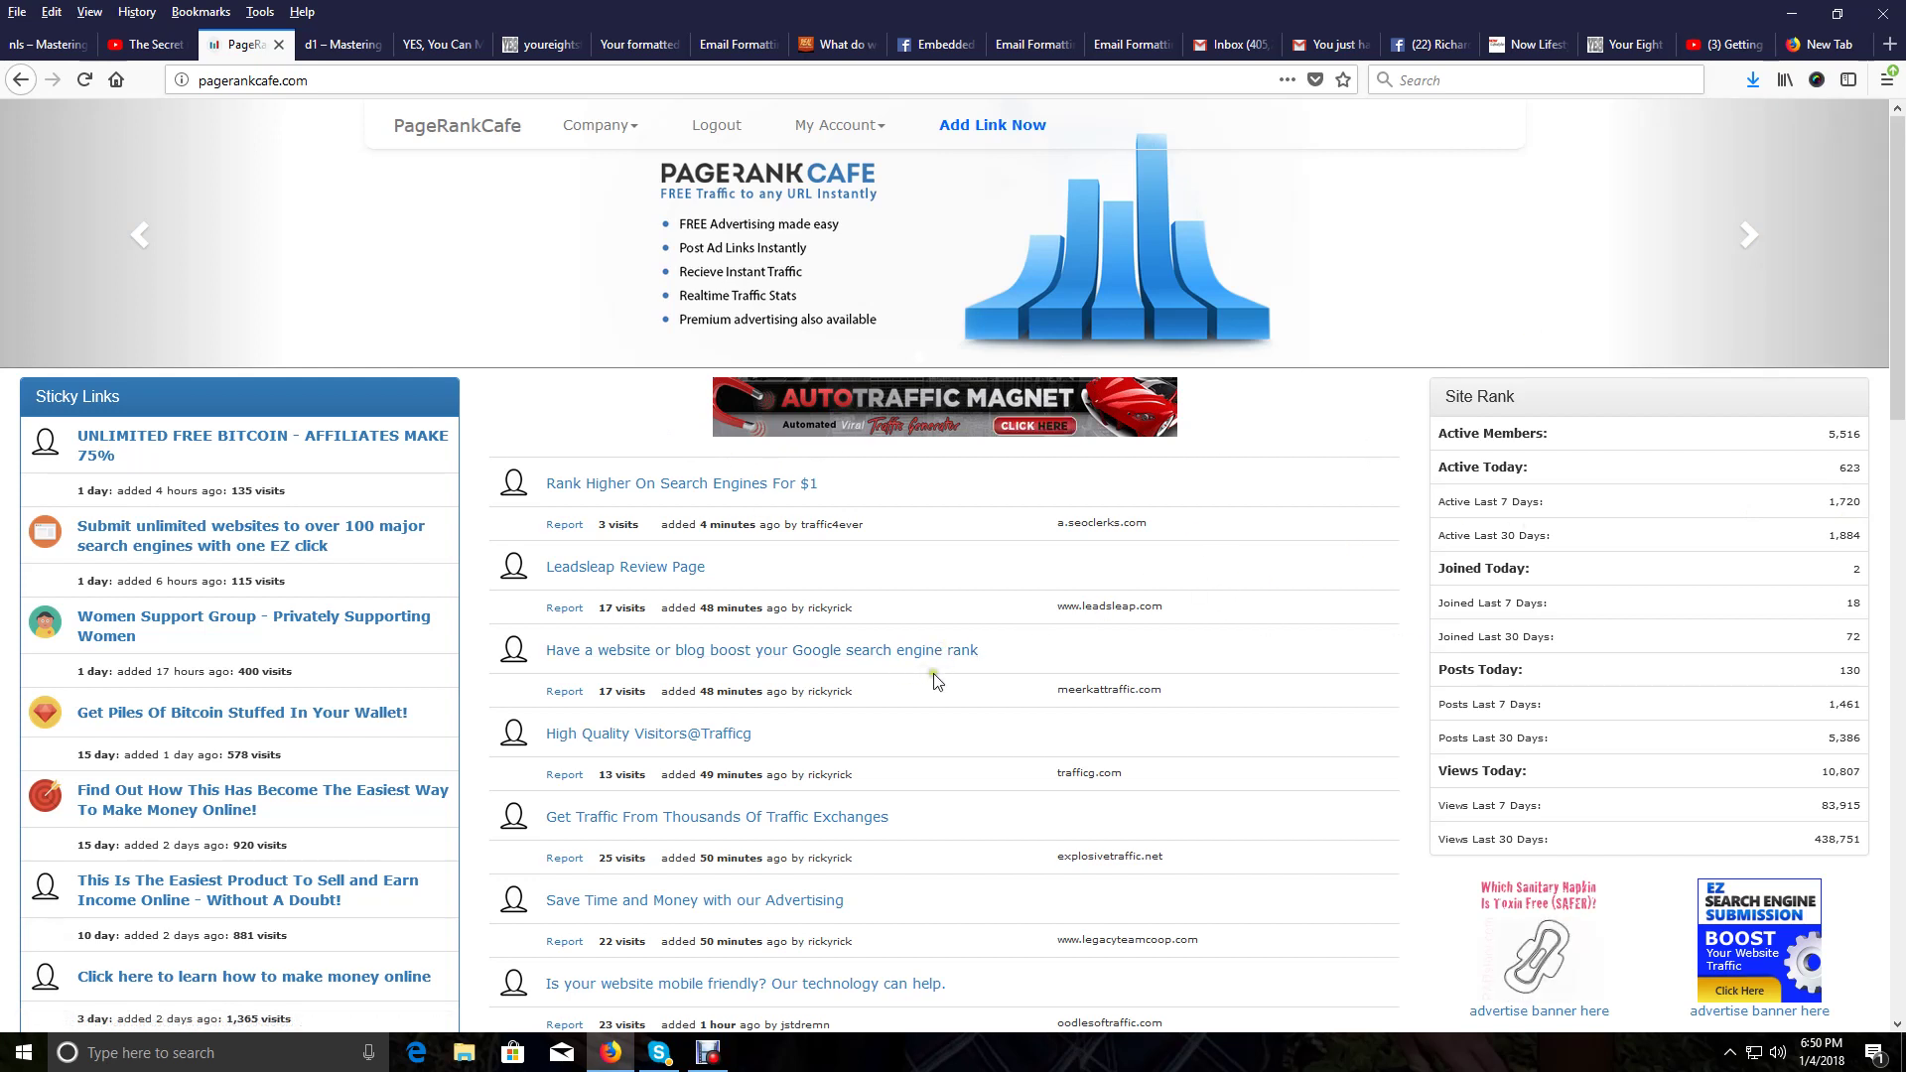
scroll(1306, 637, "down", 1)
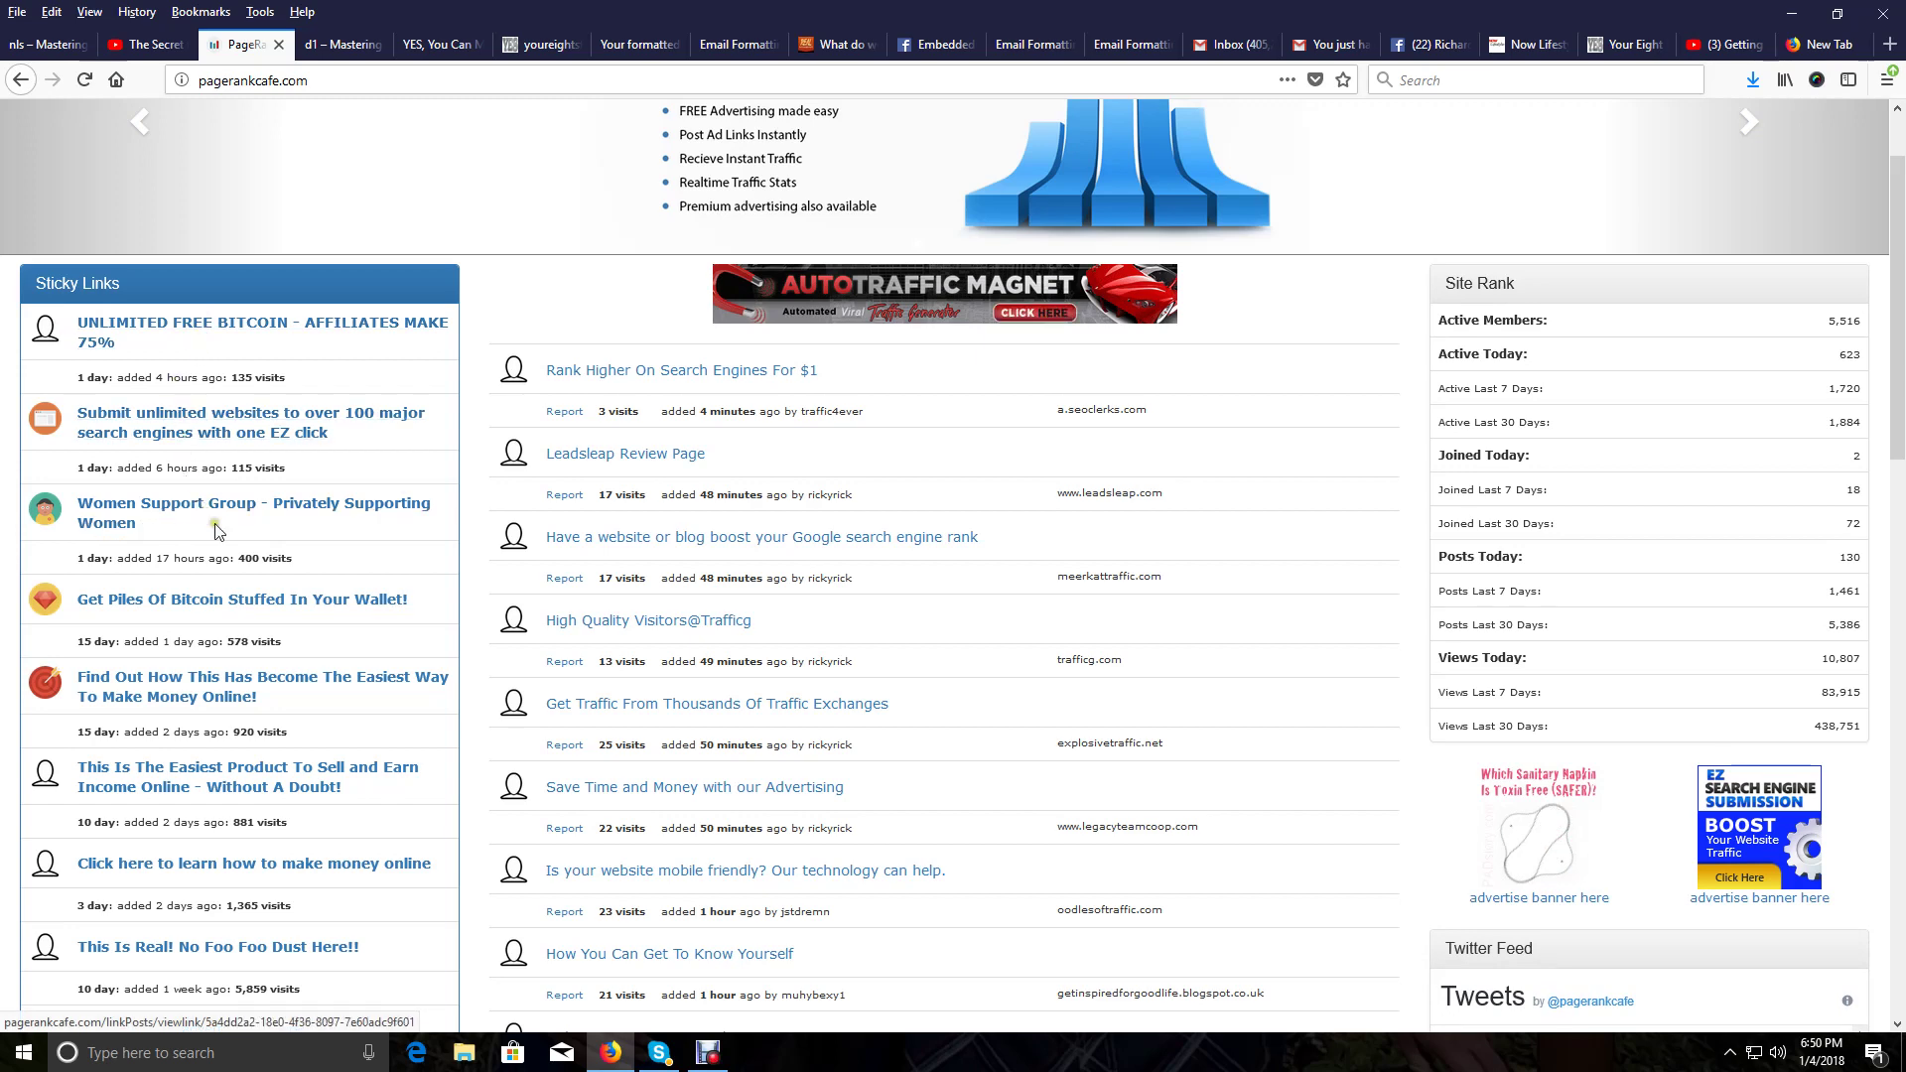
scroll(211, 747, "down", 3)
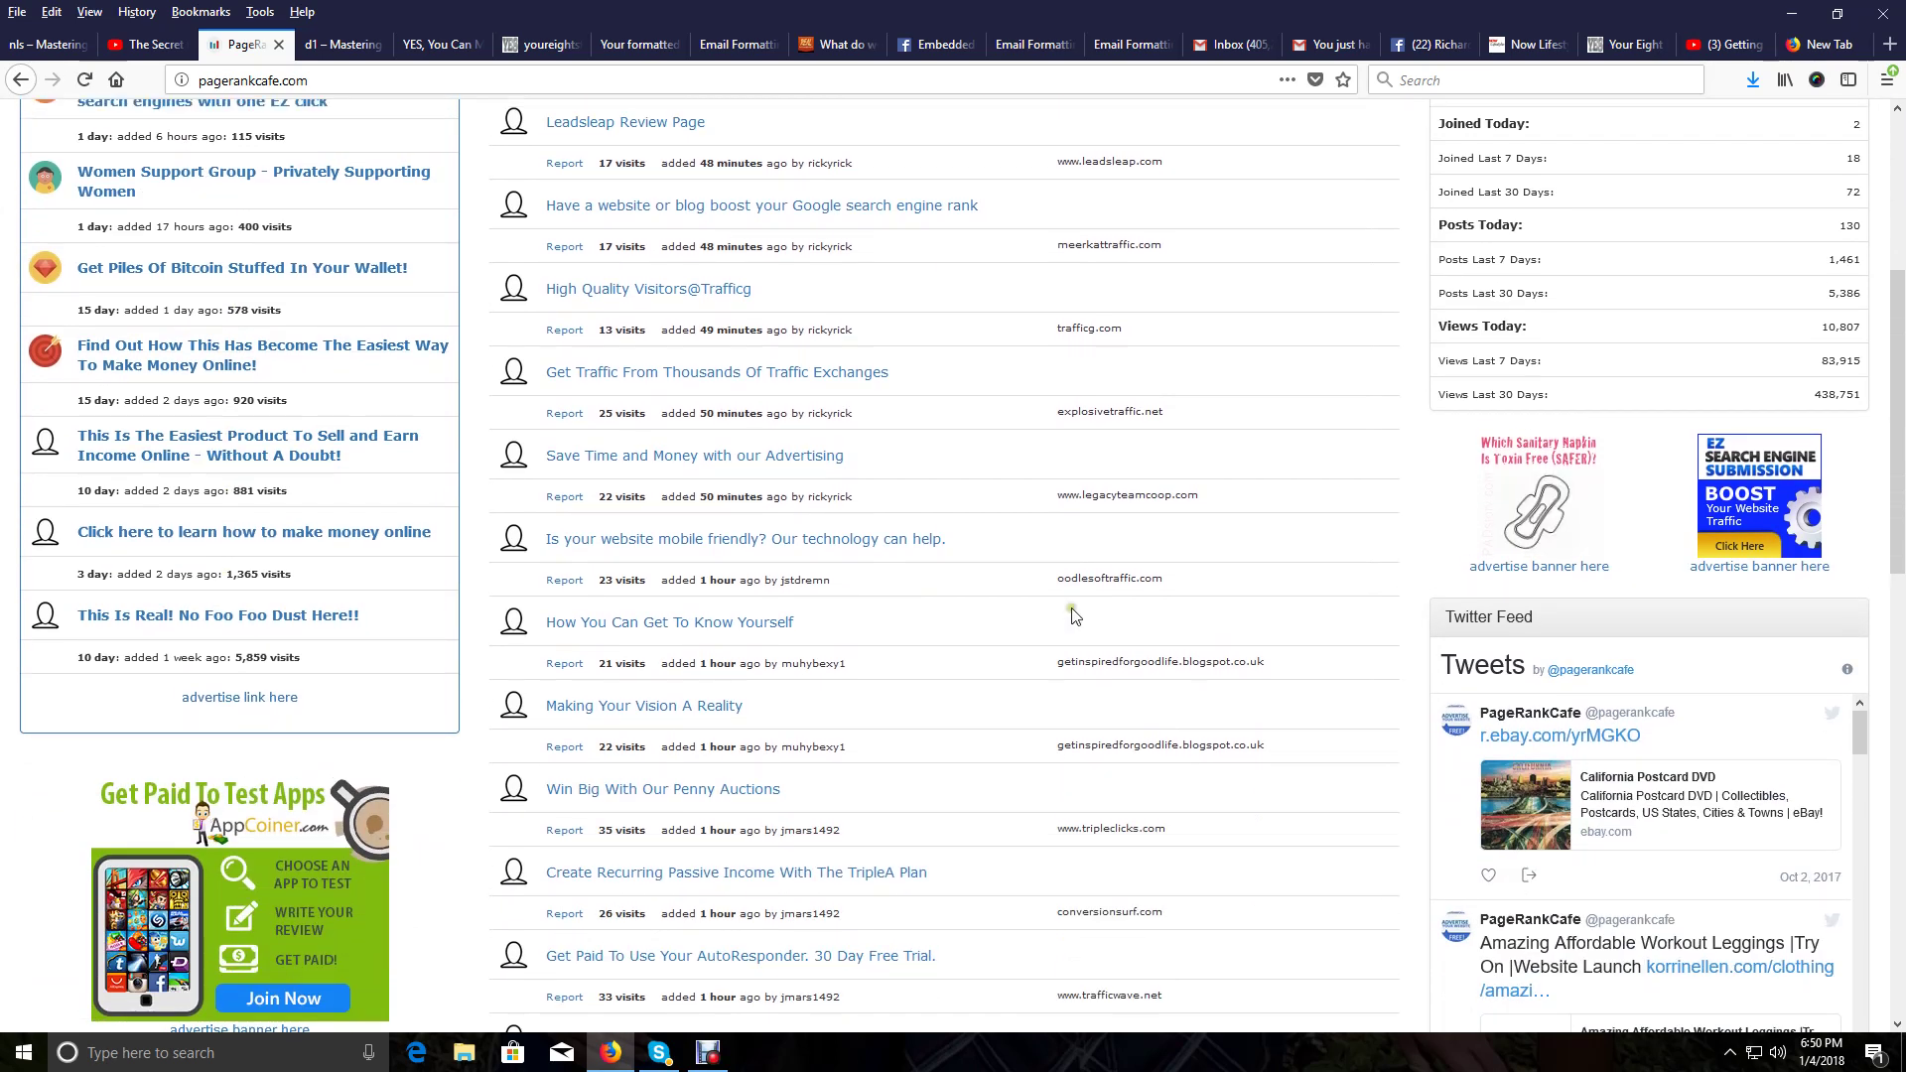
scroll(1072, 609, "up", 4)
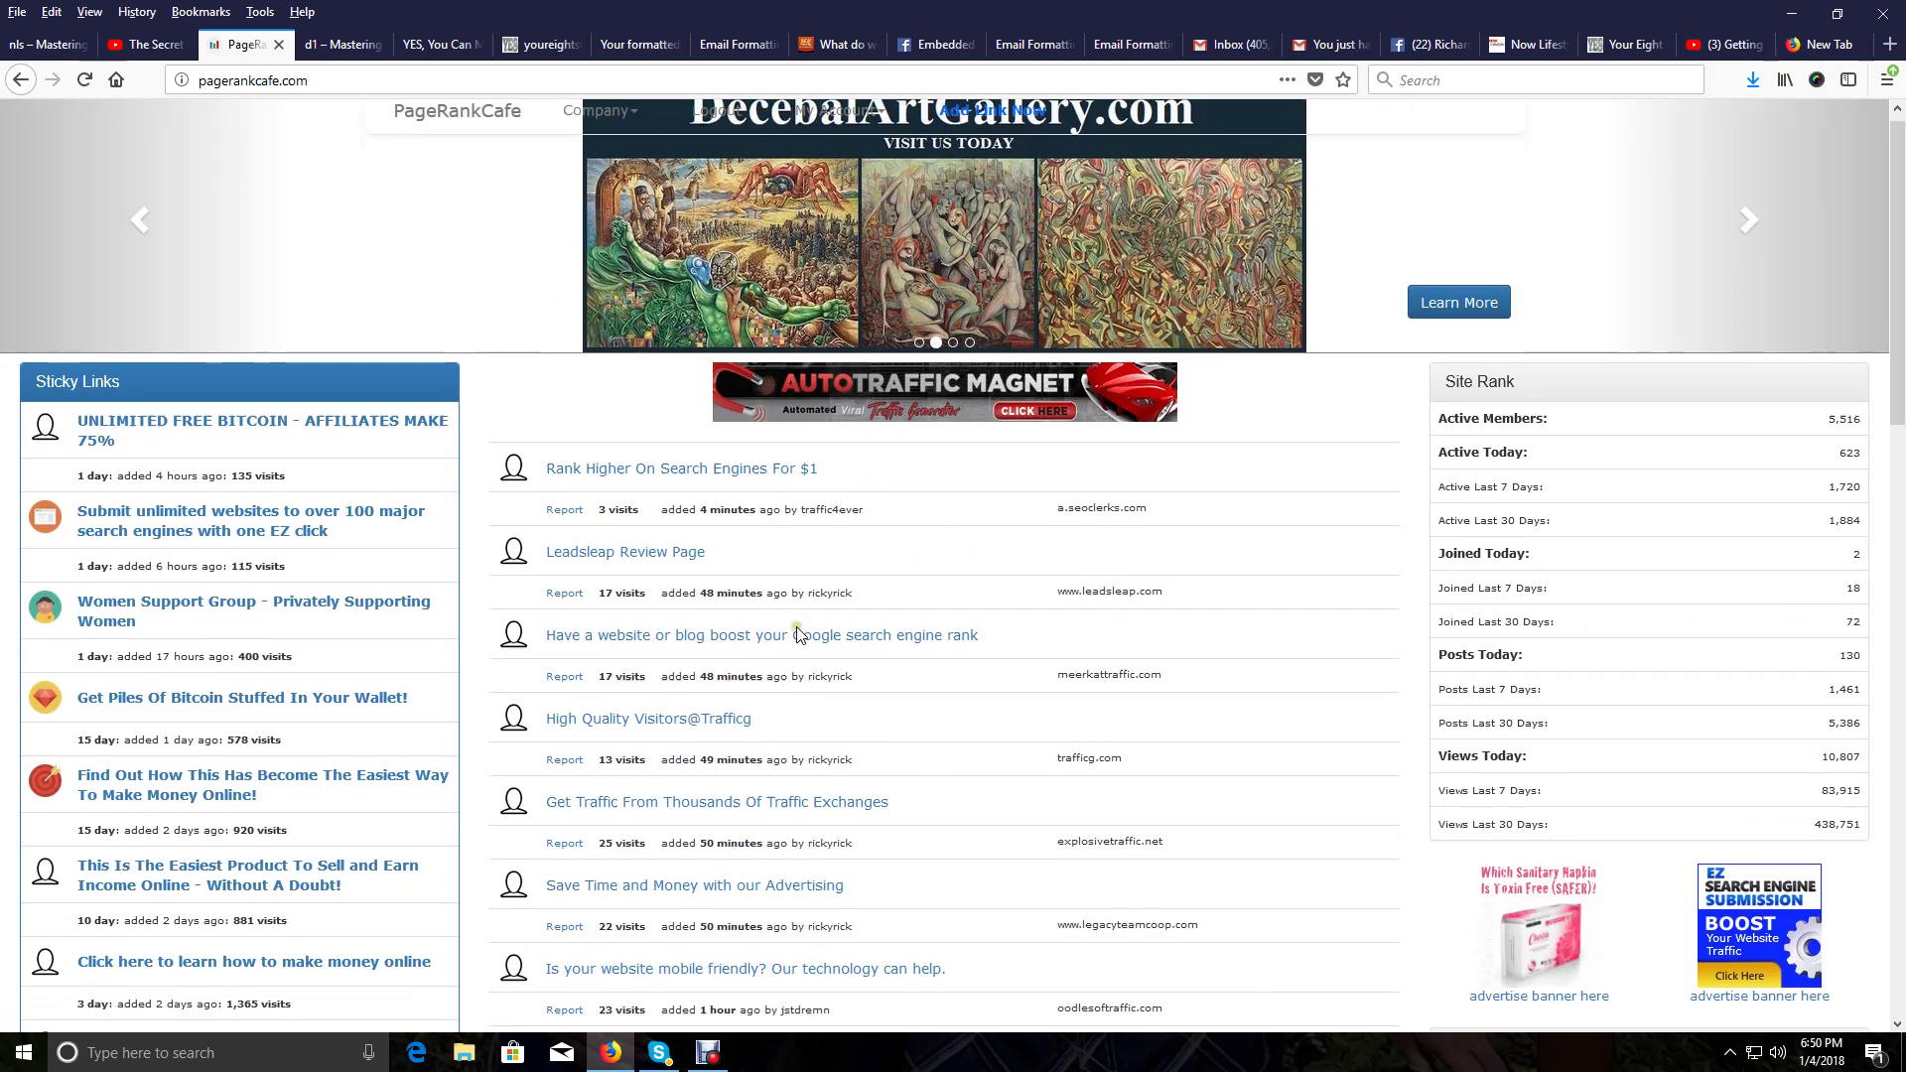
scroll(779, 551, "down", 6)
scroll(799, 628, "up", 6)
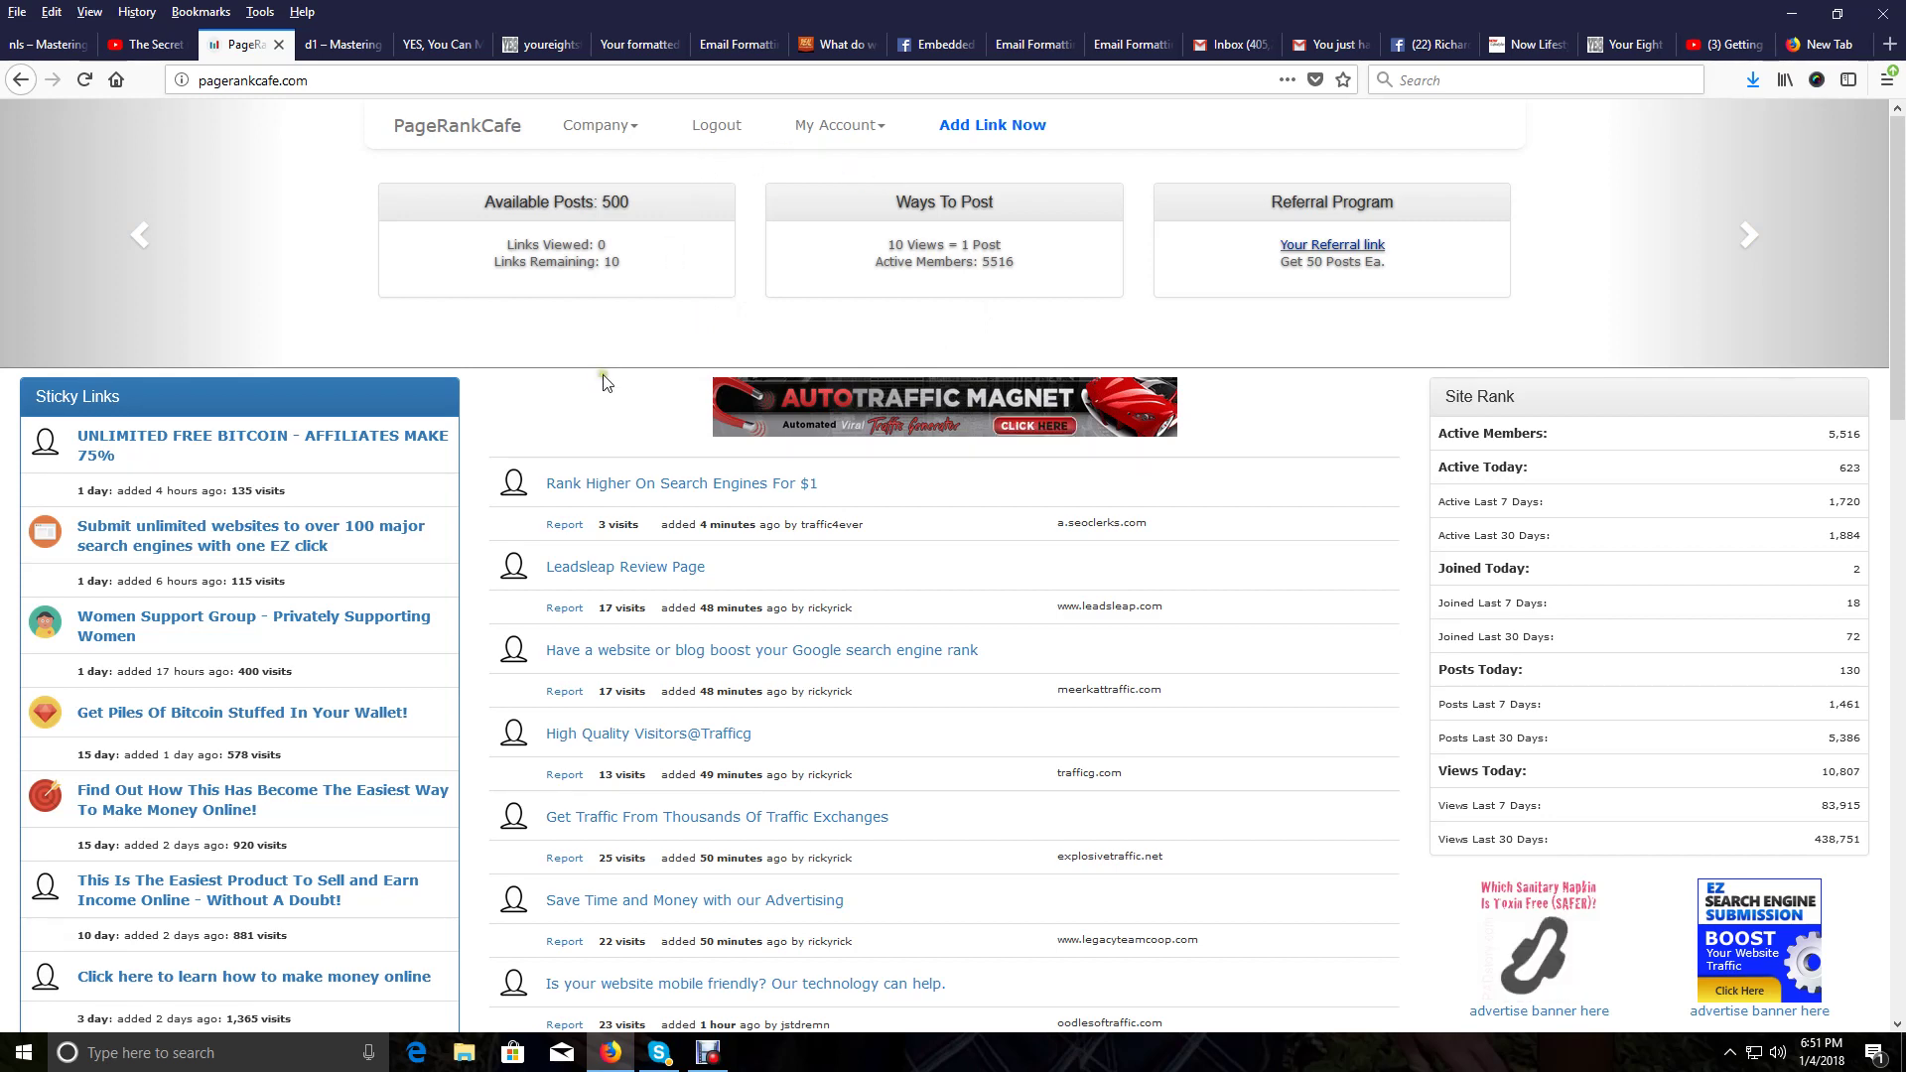
View the "Rank Higher On Search Engines For $1" post for credit, advance through further sites, and close the viewing page
left_click(673, 487)
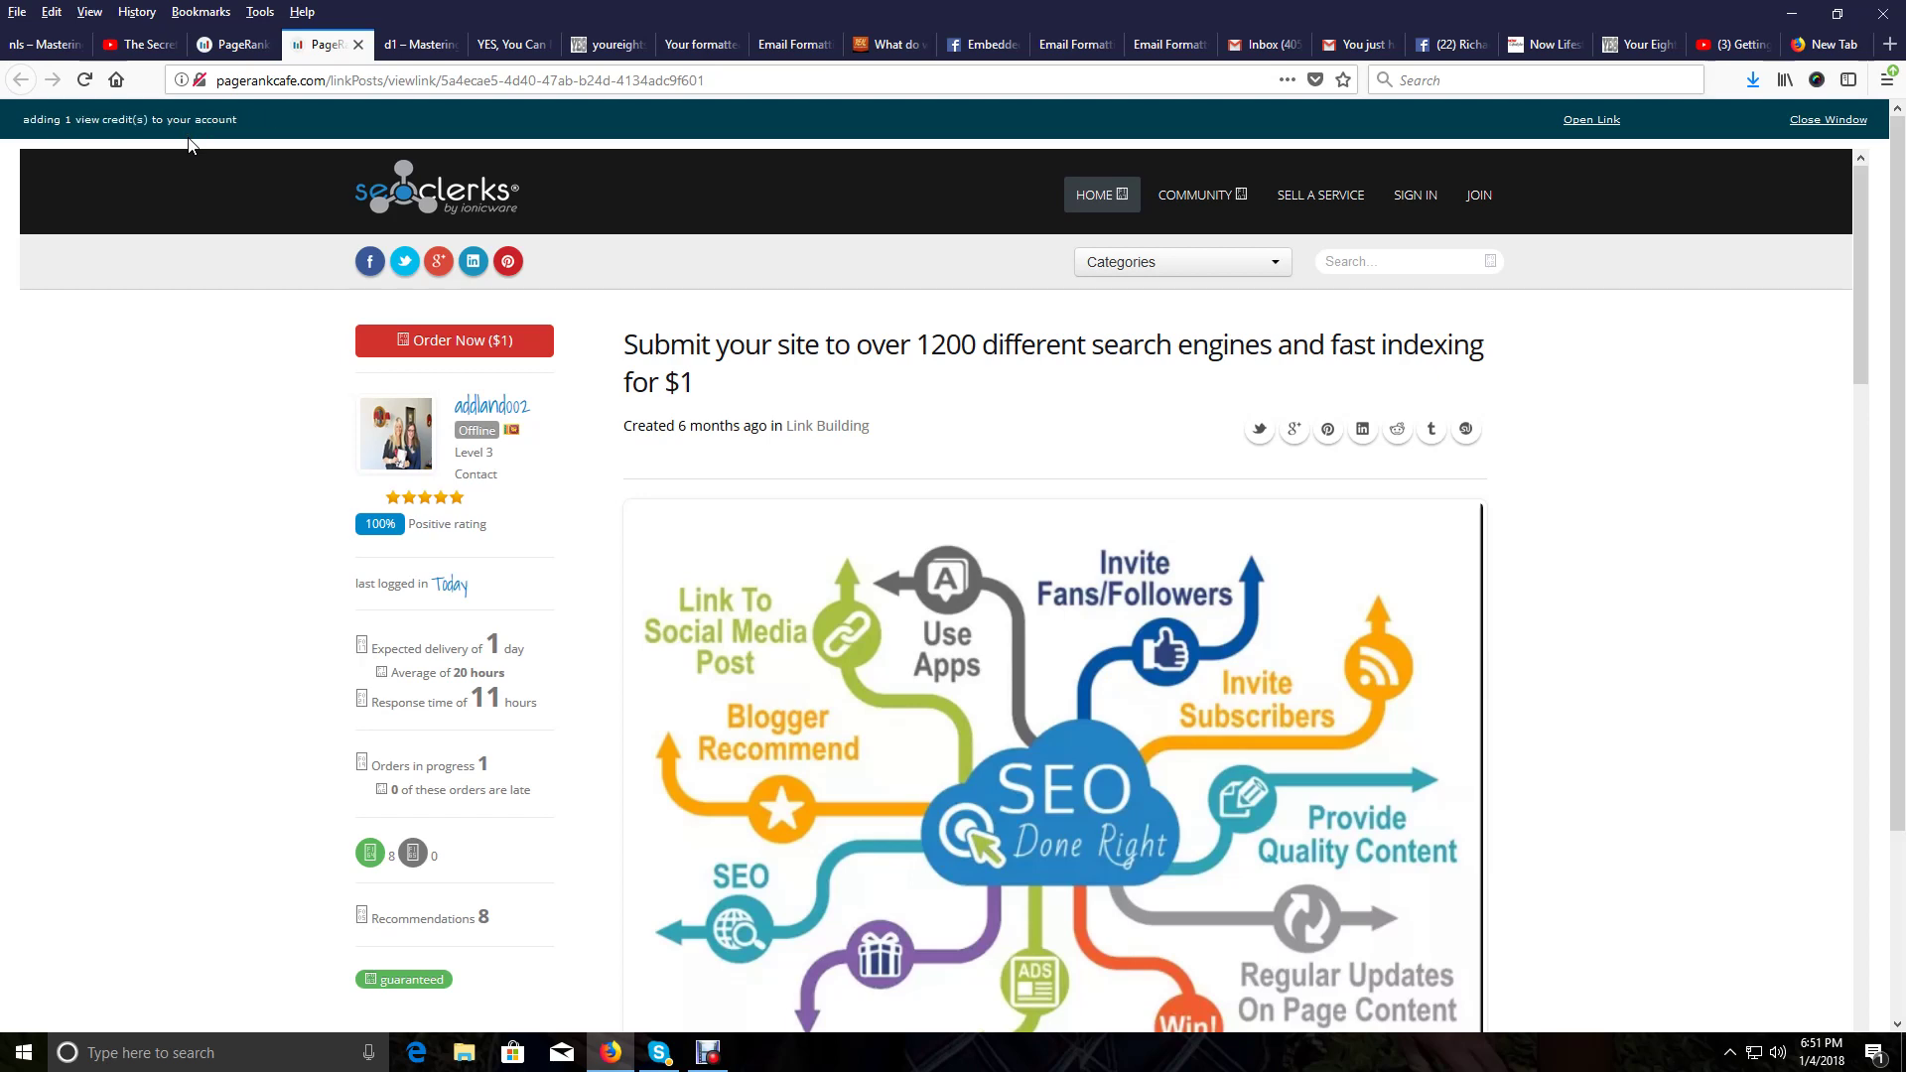
left_click(545, 122)
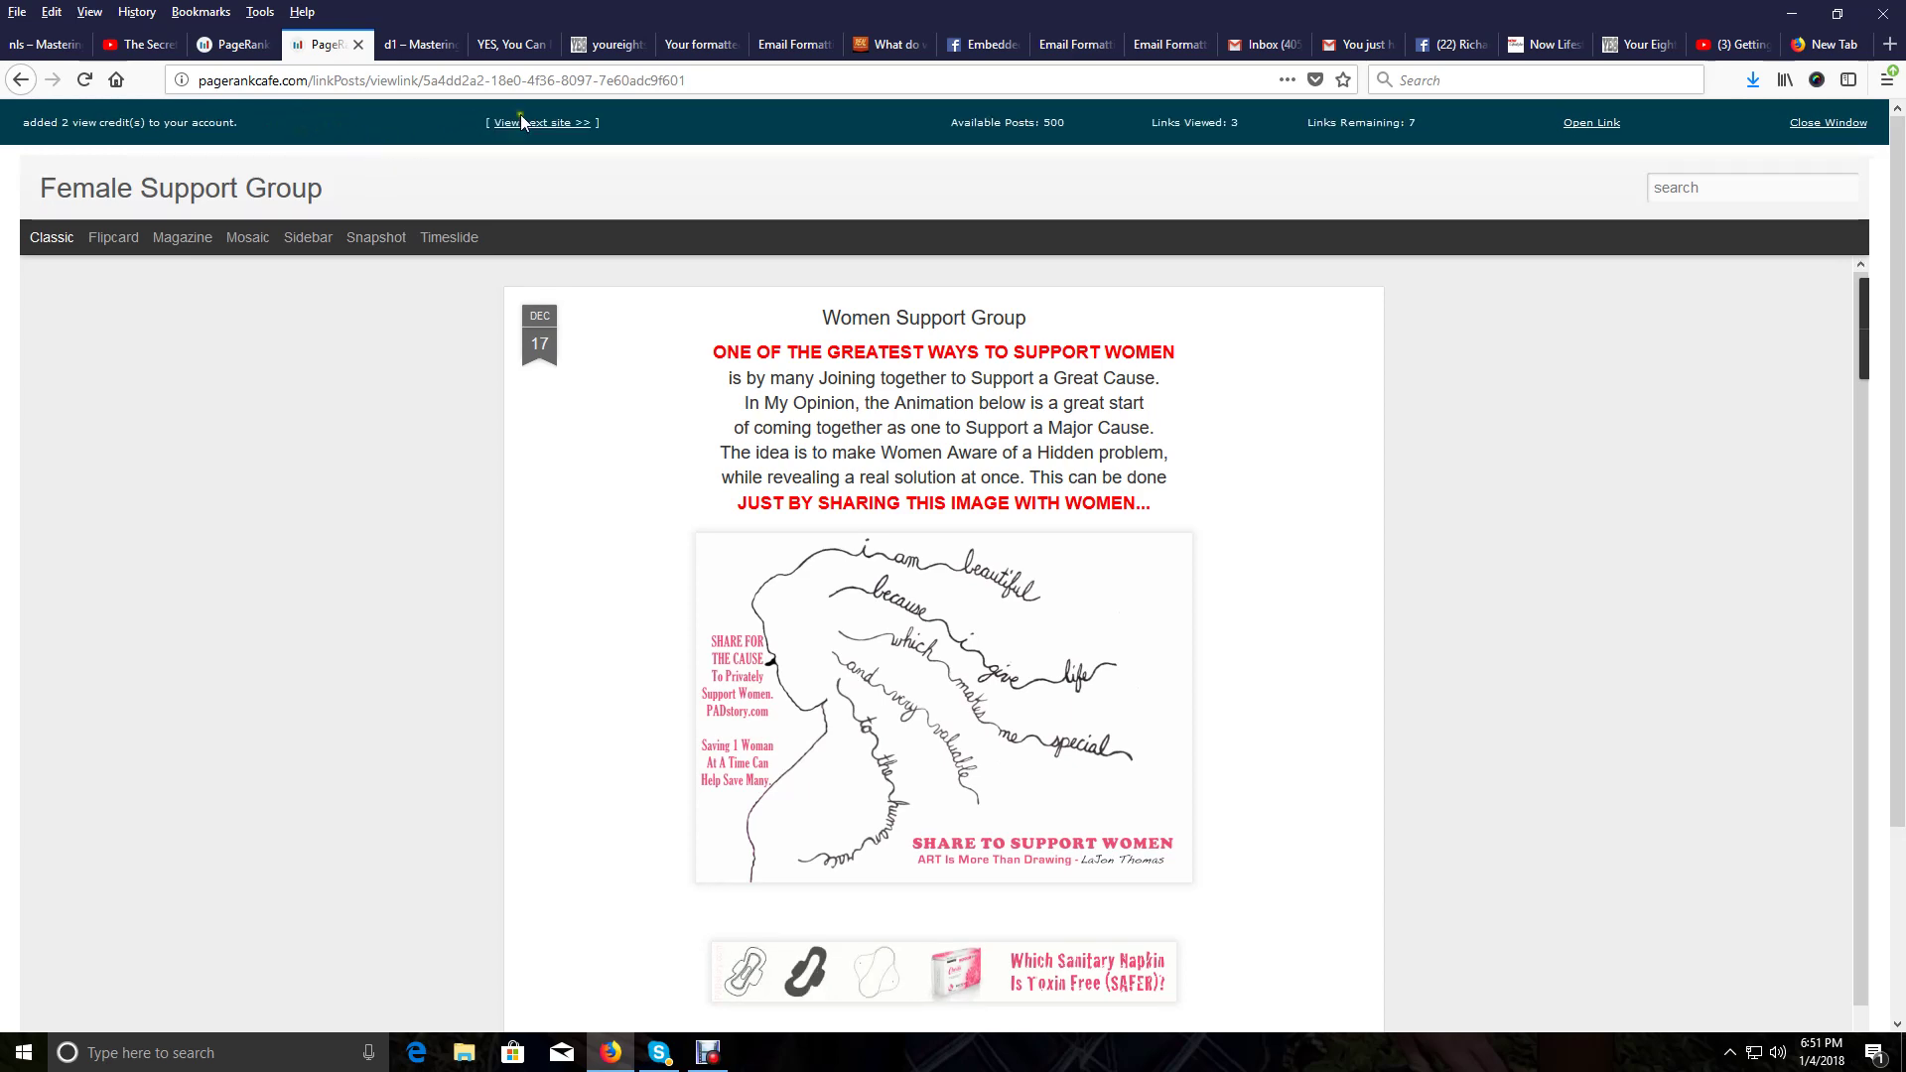
left_click(521, 129)
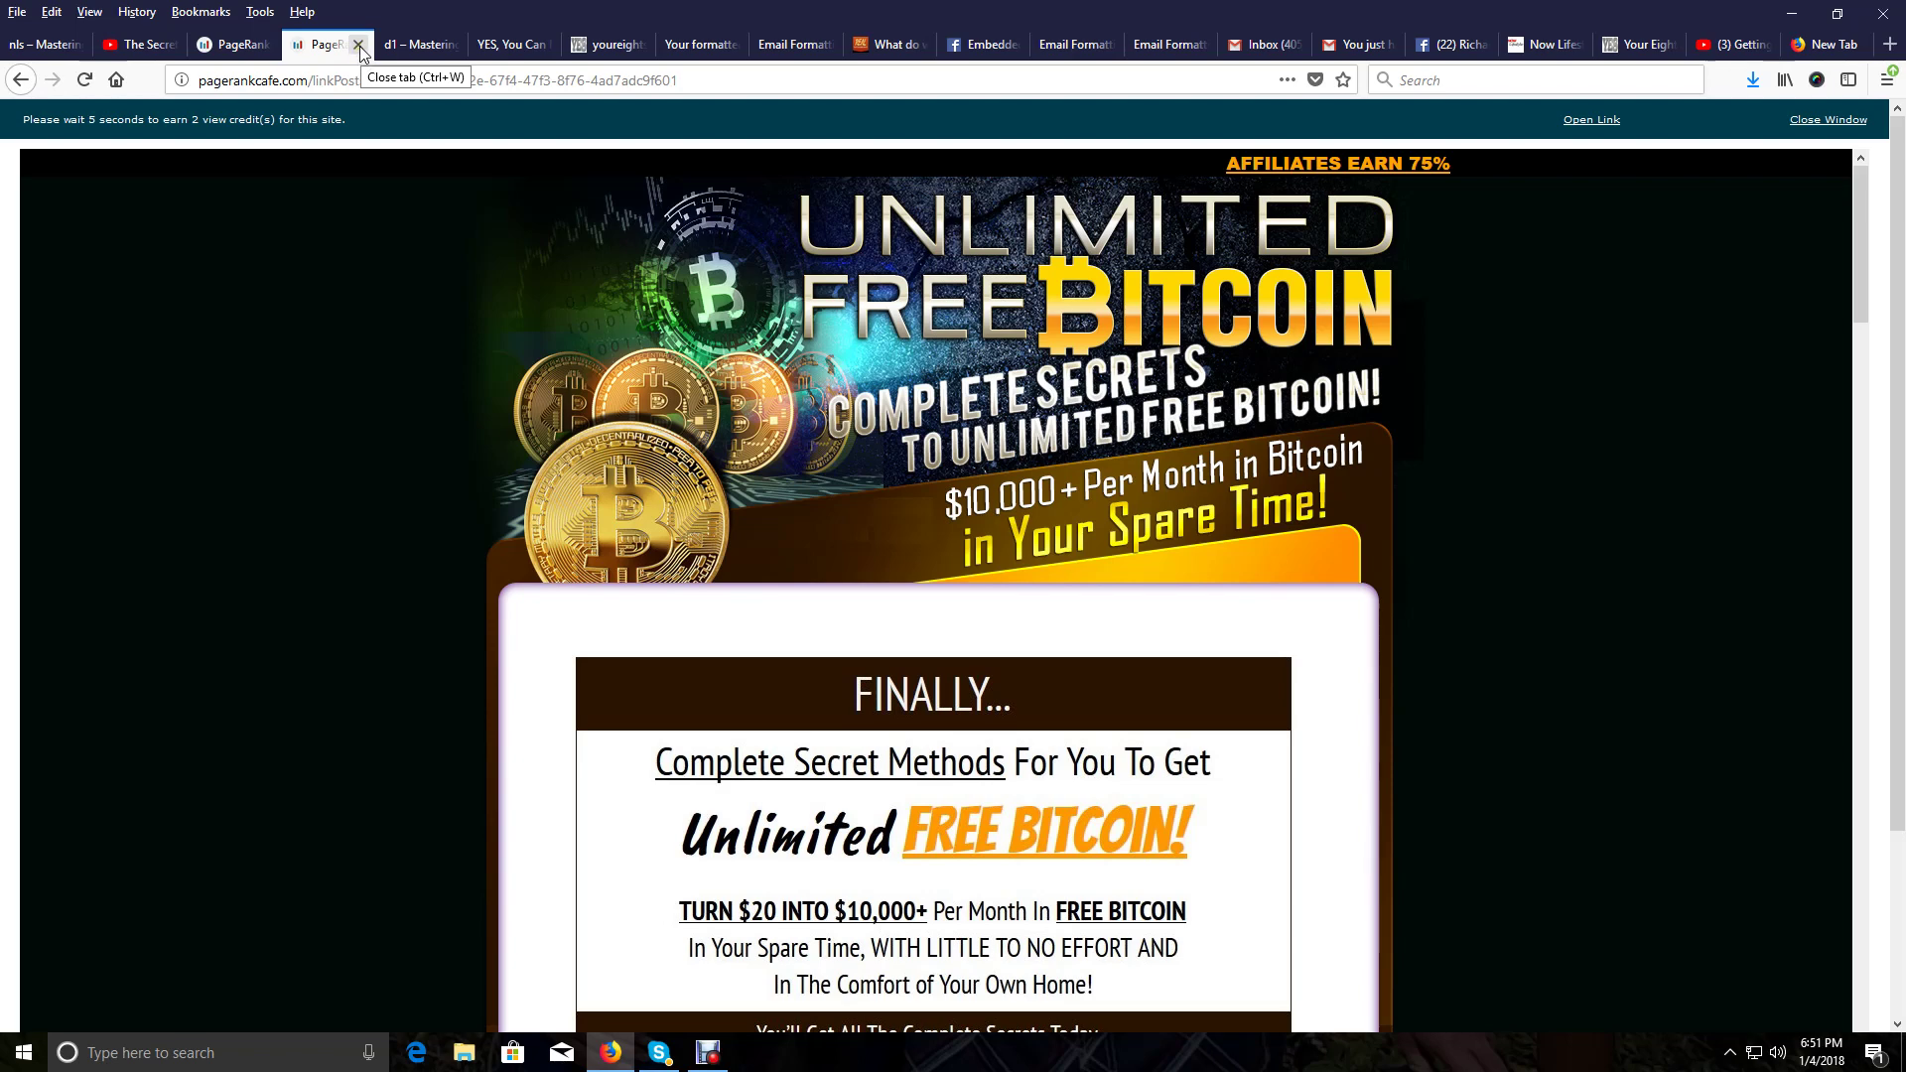
left_click(360, 46)
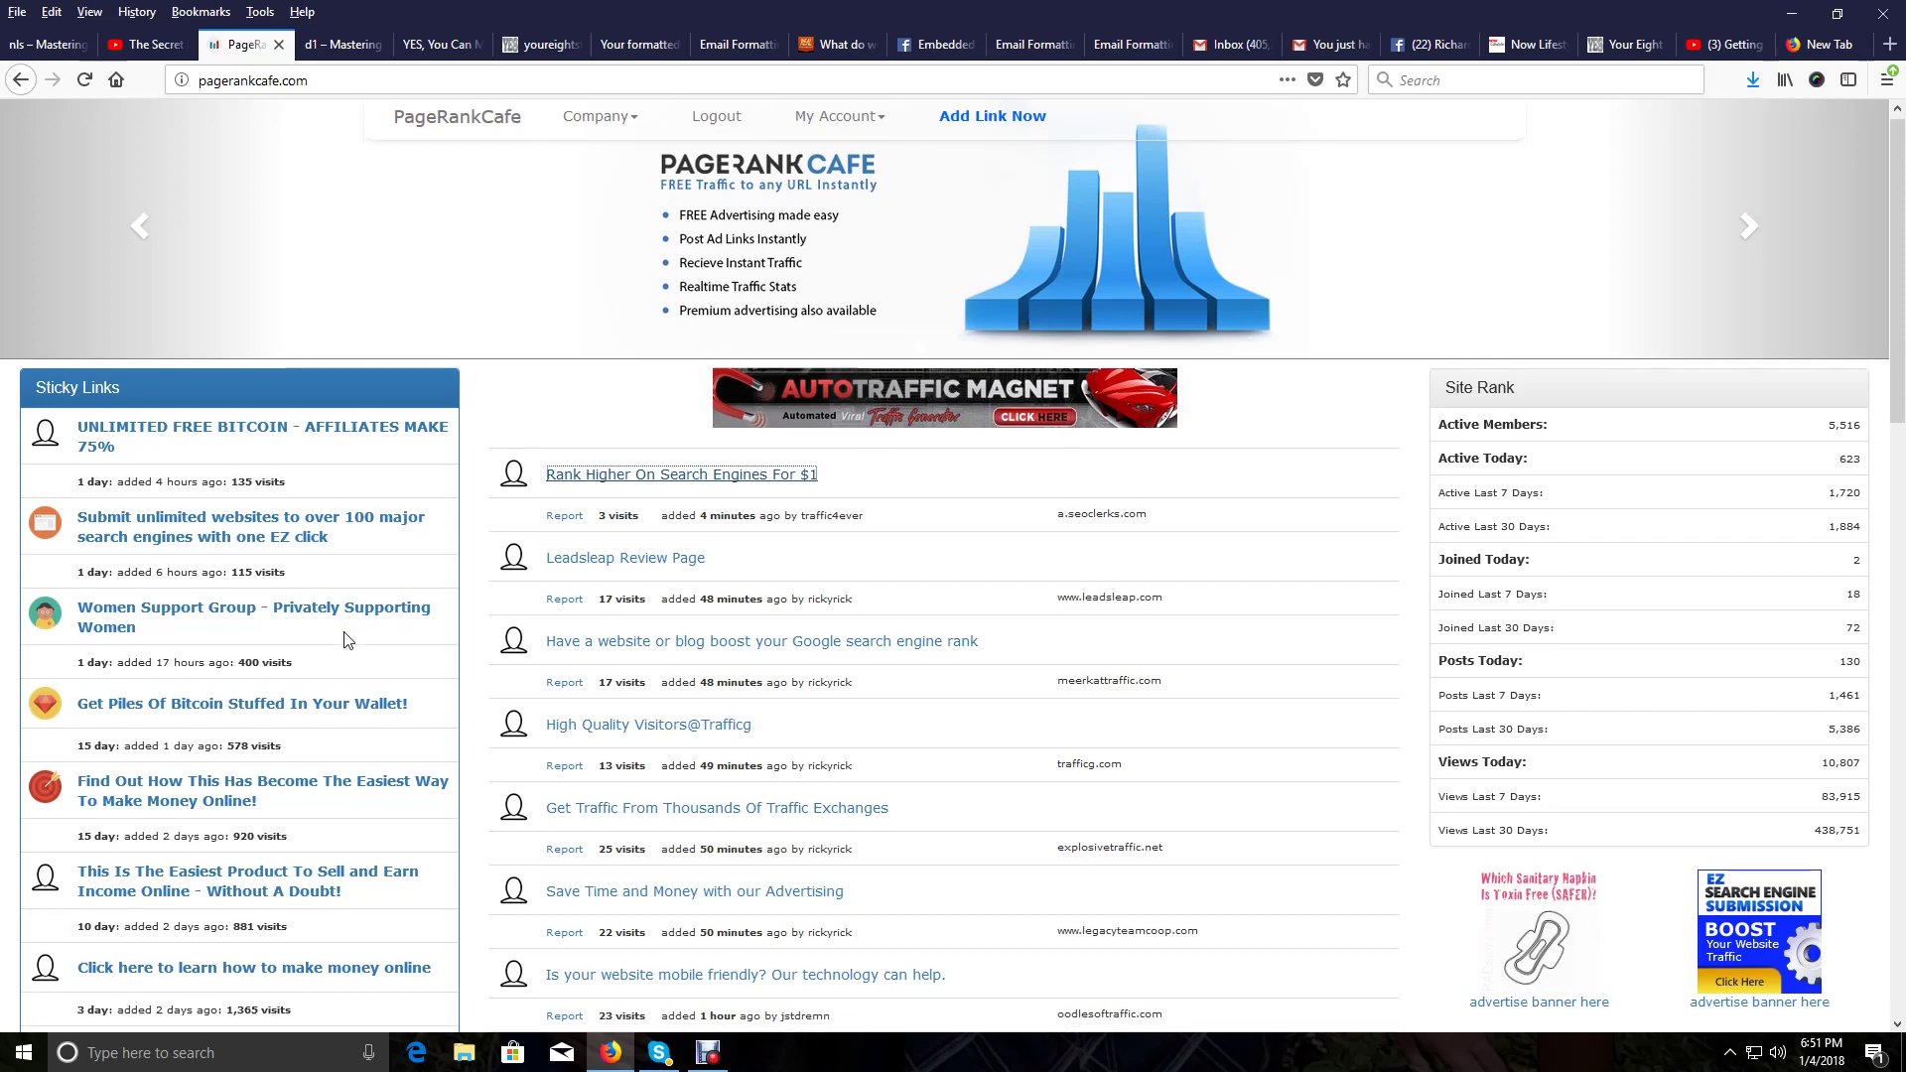
Look over the Sticky Links list, and view the Now Lifestyle and Your Eight Steps member pages
scroll(346, 640, "down", 5)
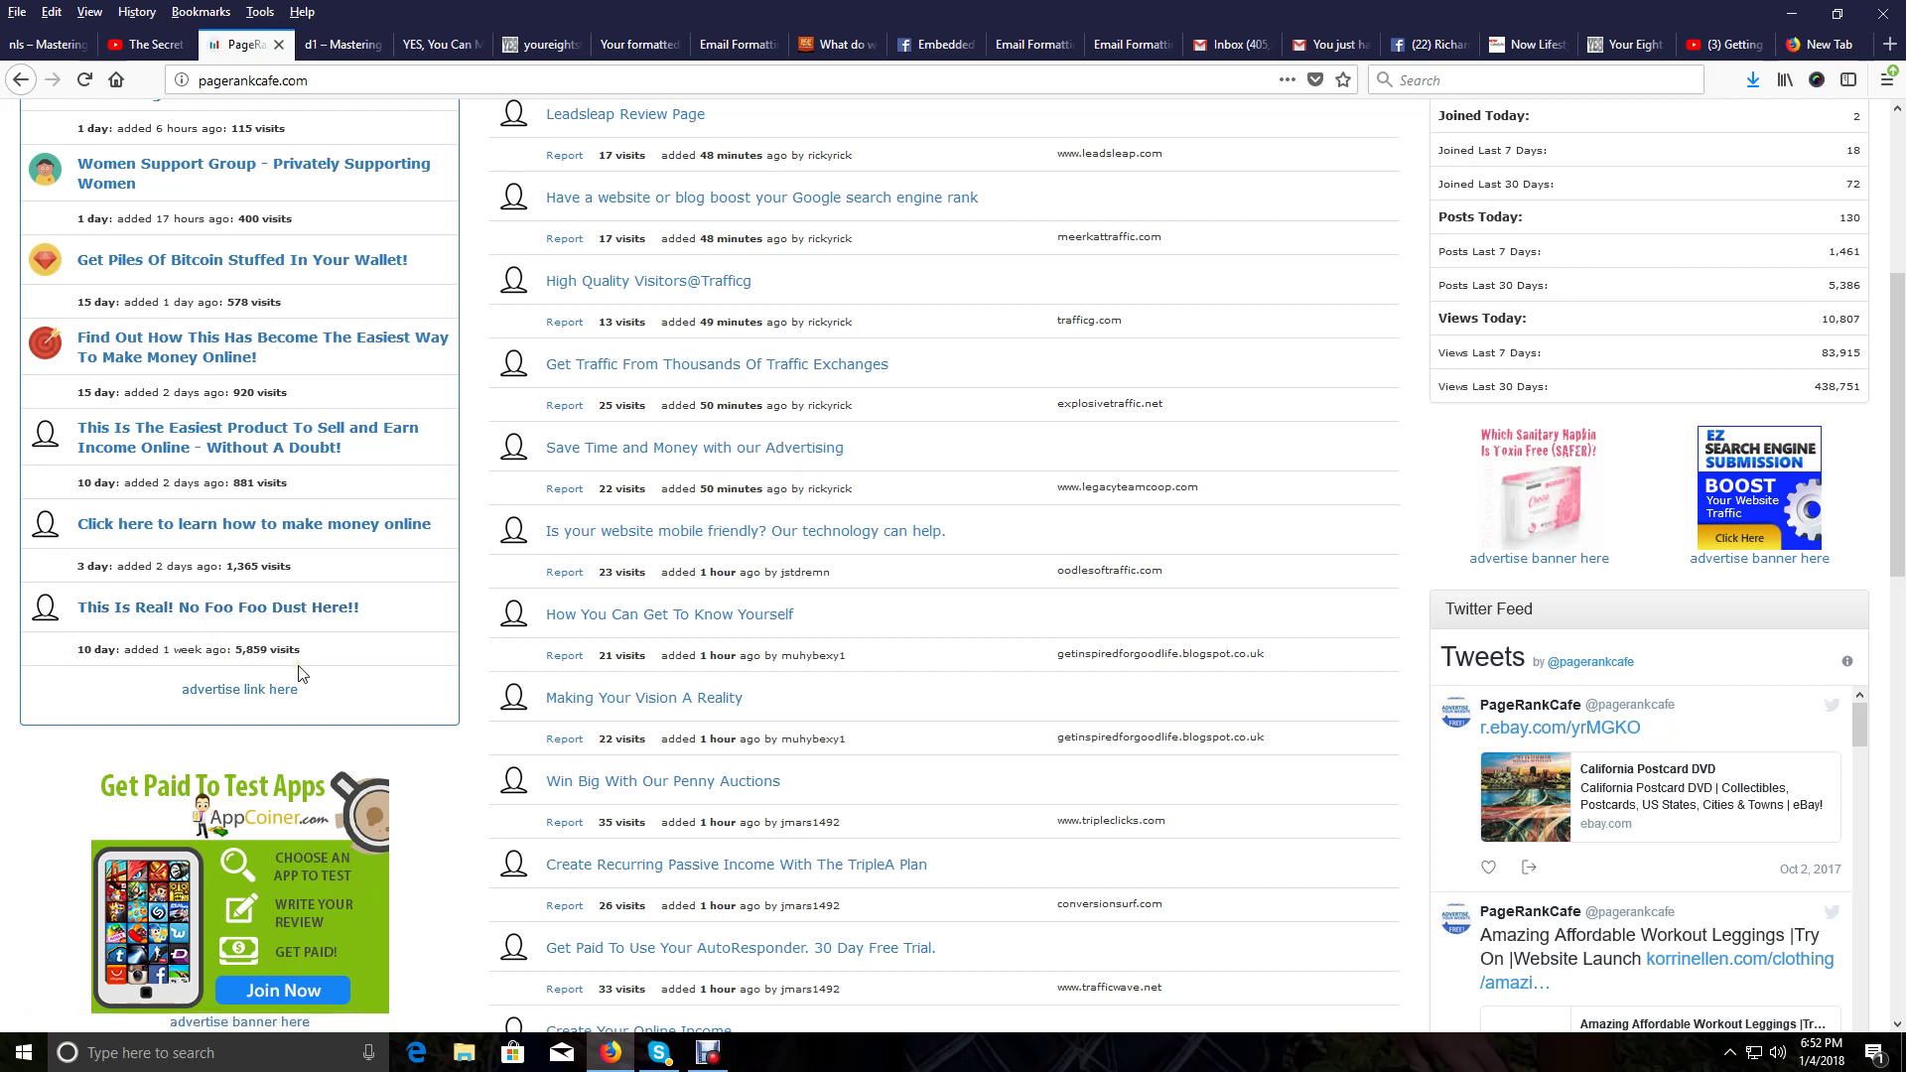
scroll(1350, 633, "up", 5)
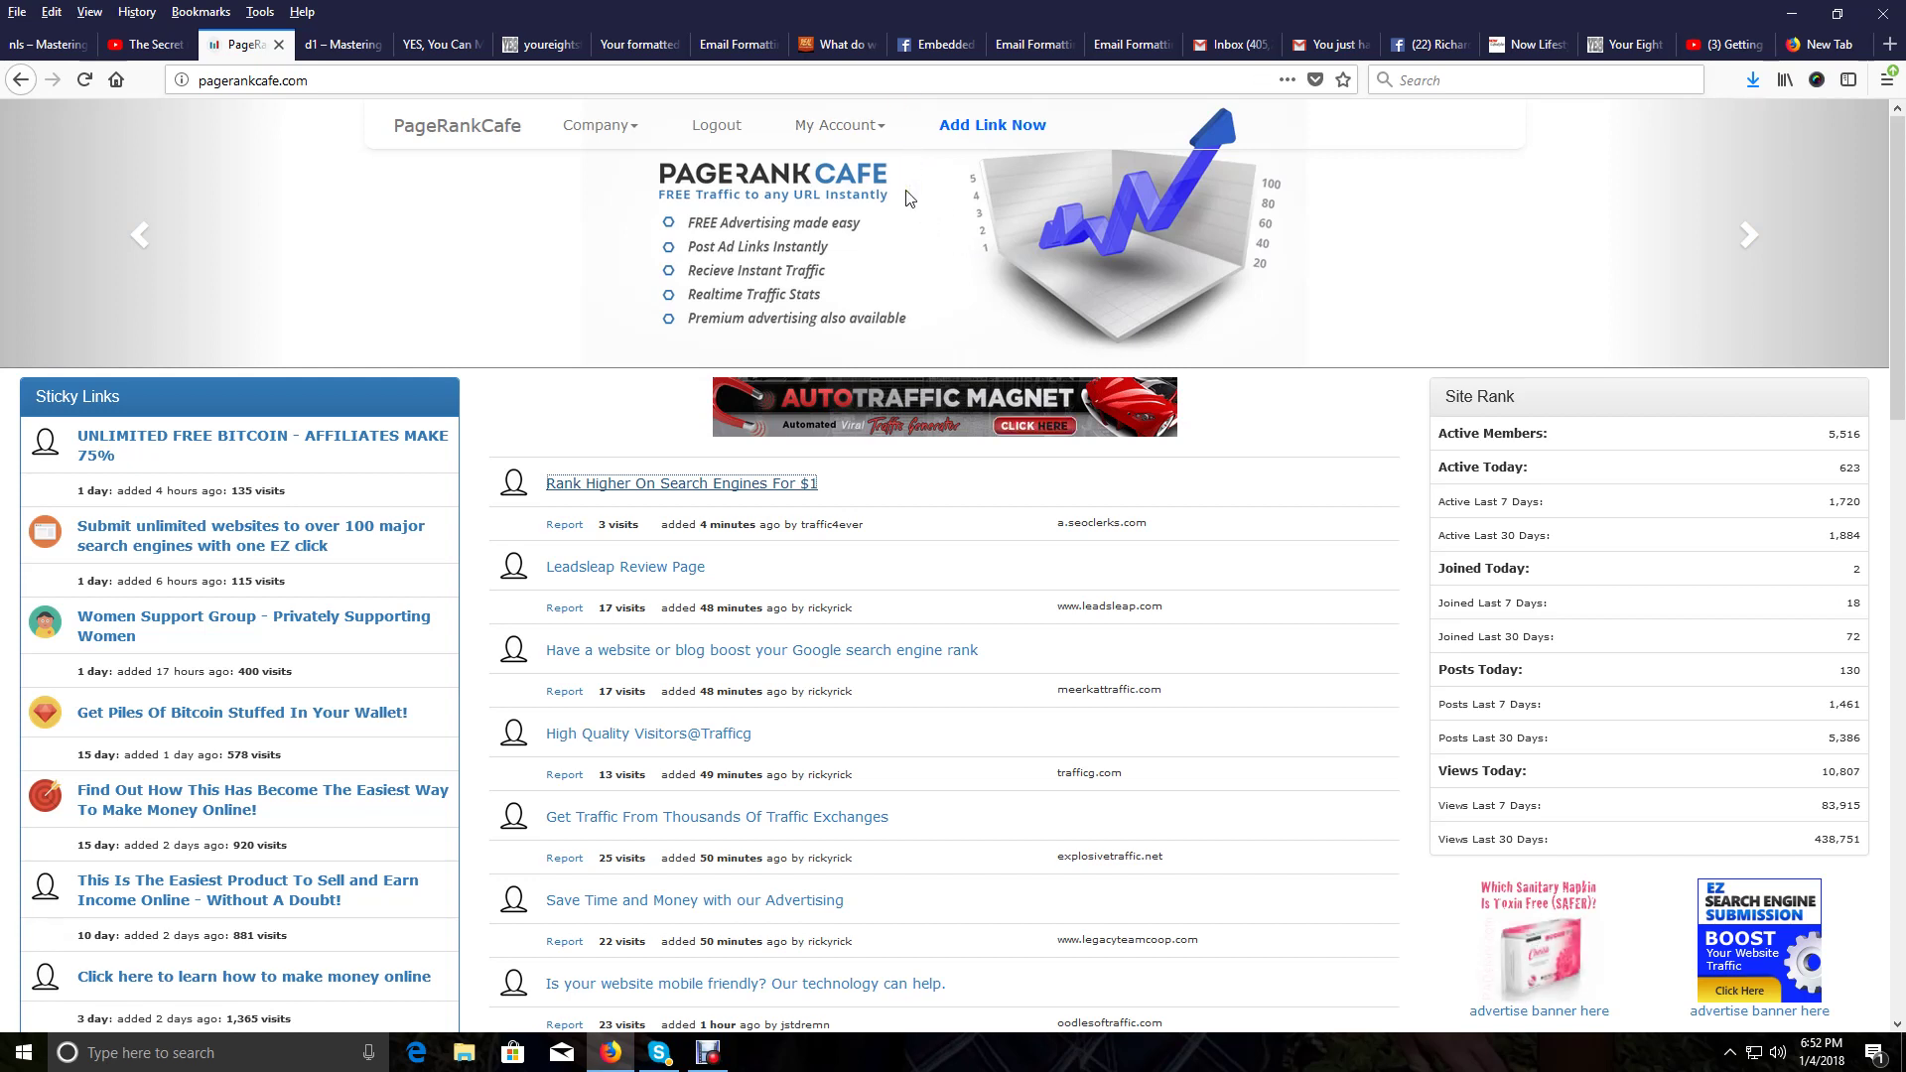
left_click(1536, 46)
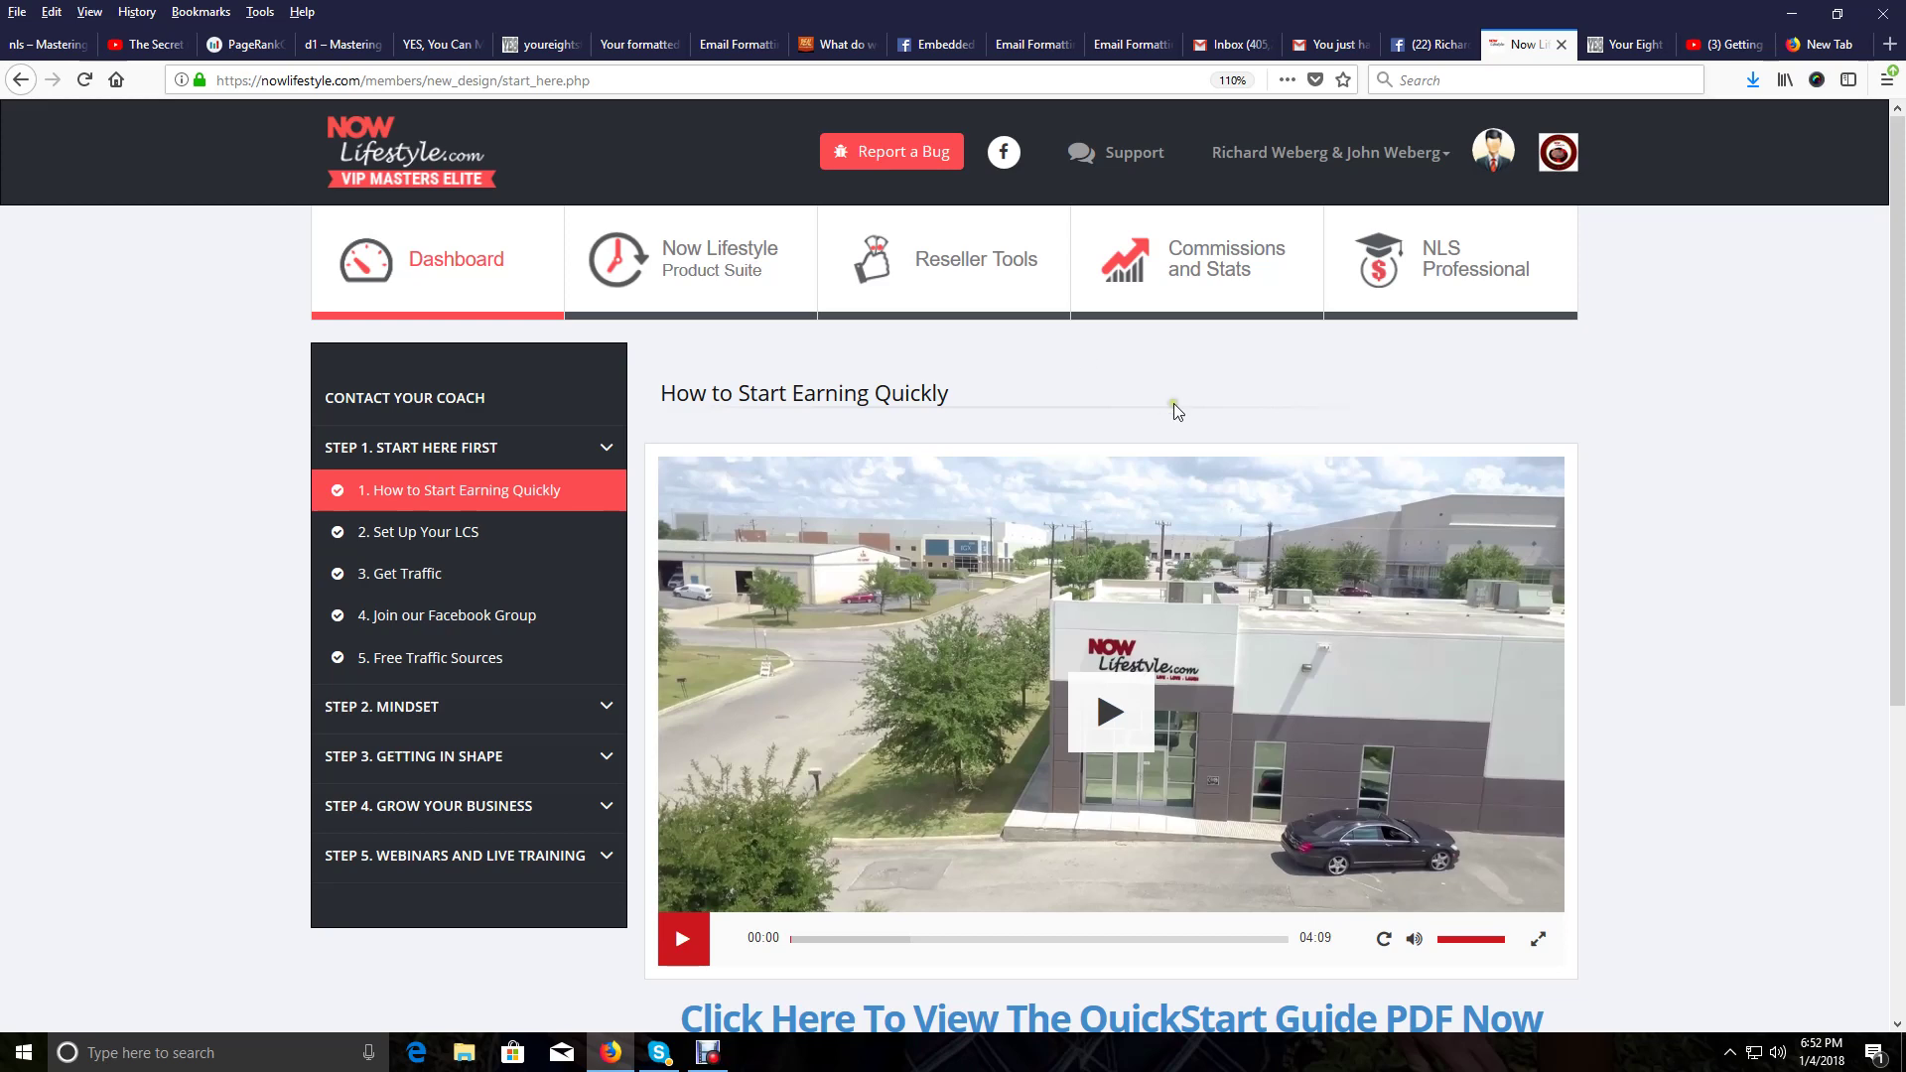
left_click(1615, 44)
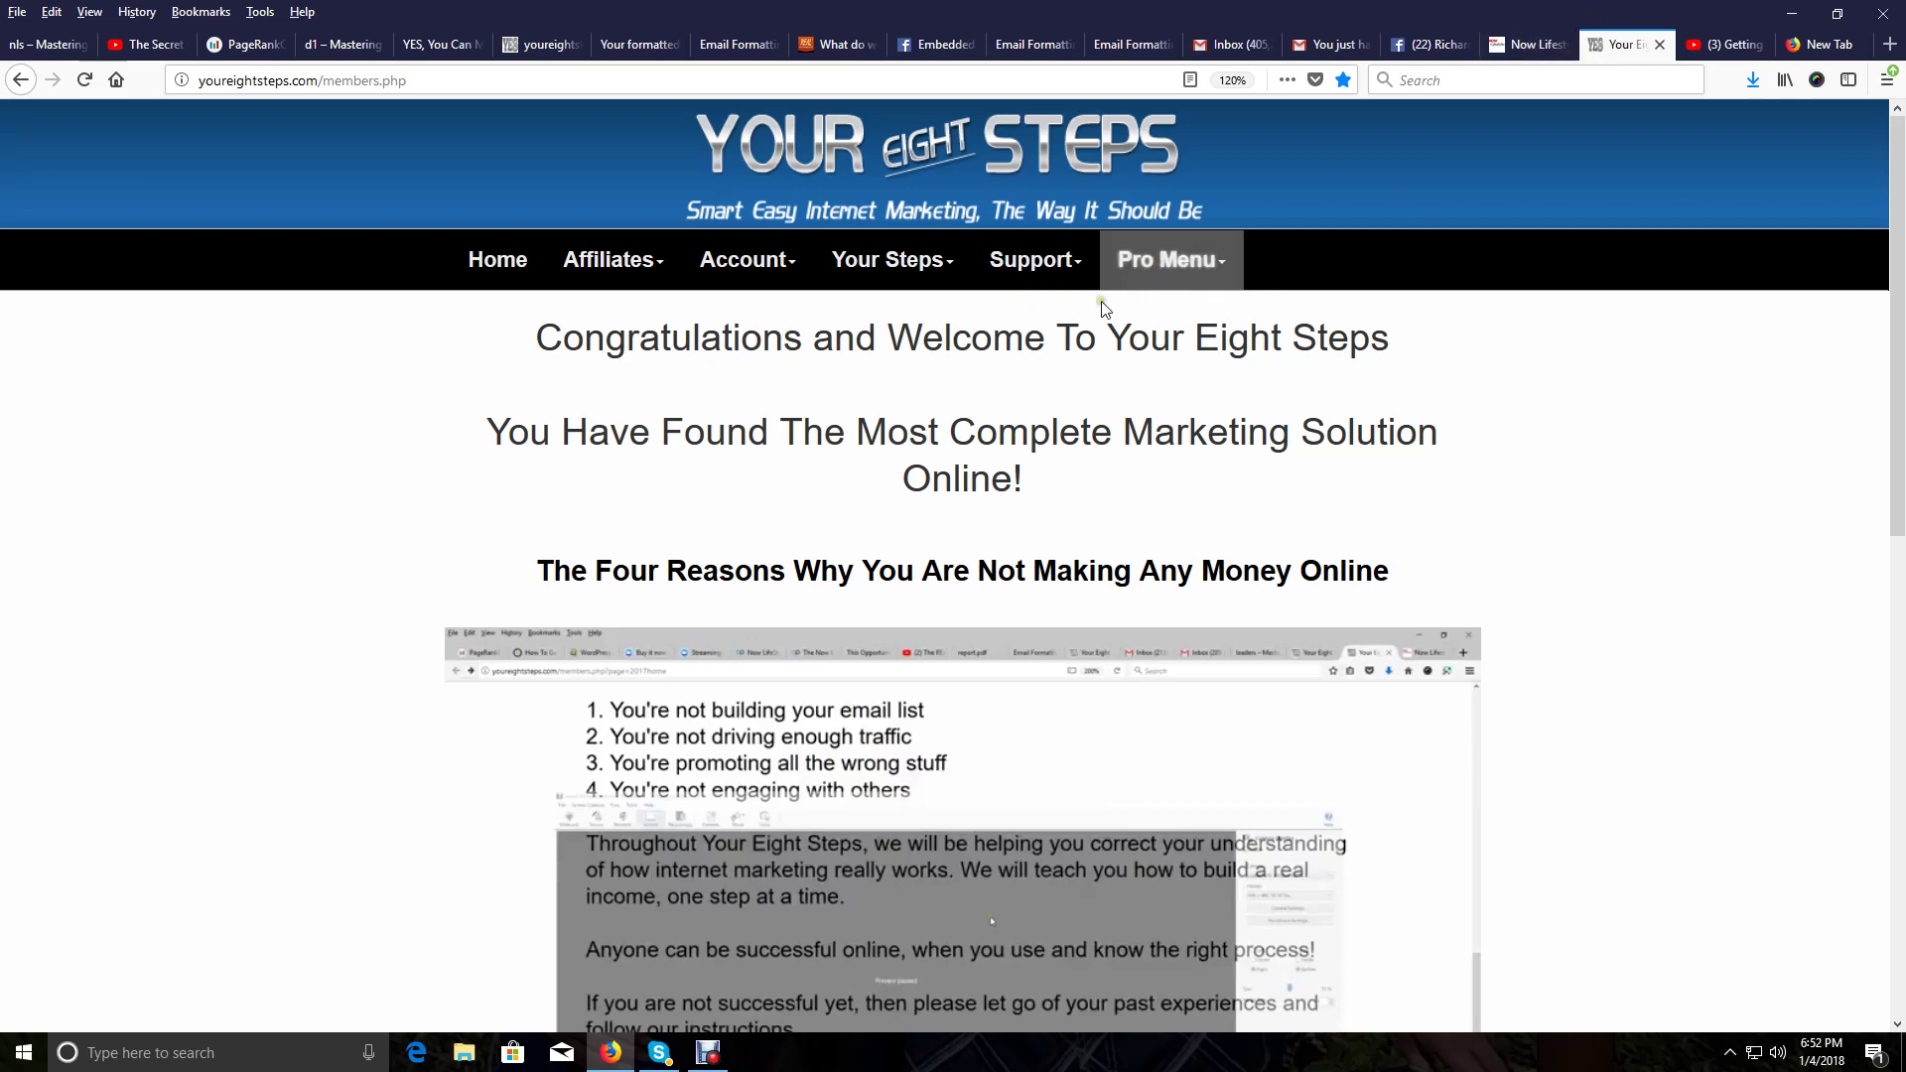
left_click(1529, 43)
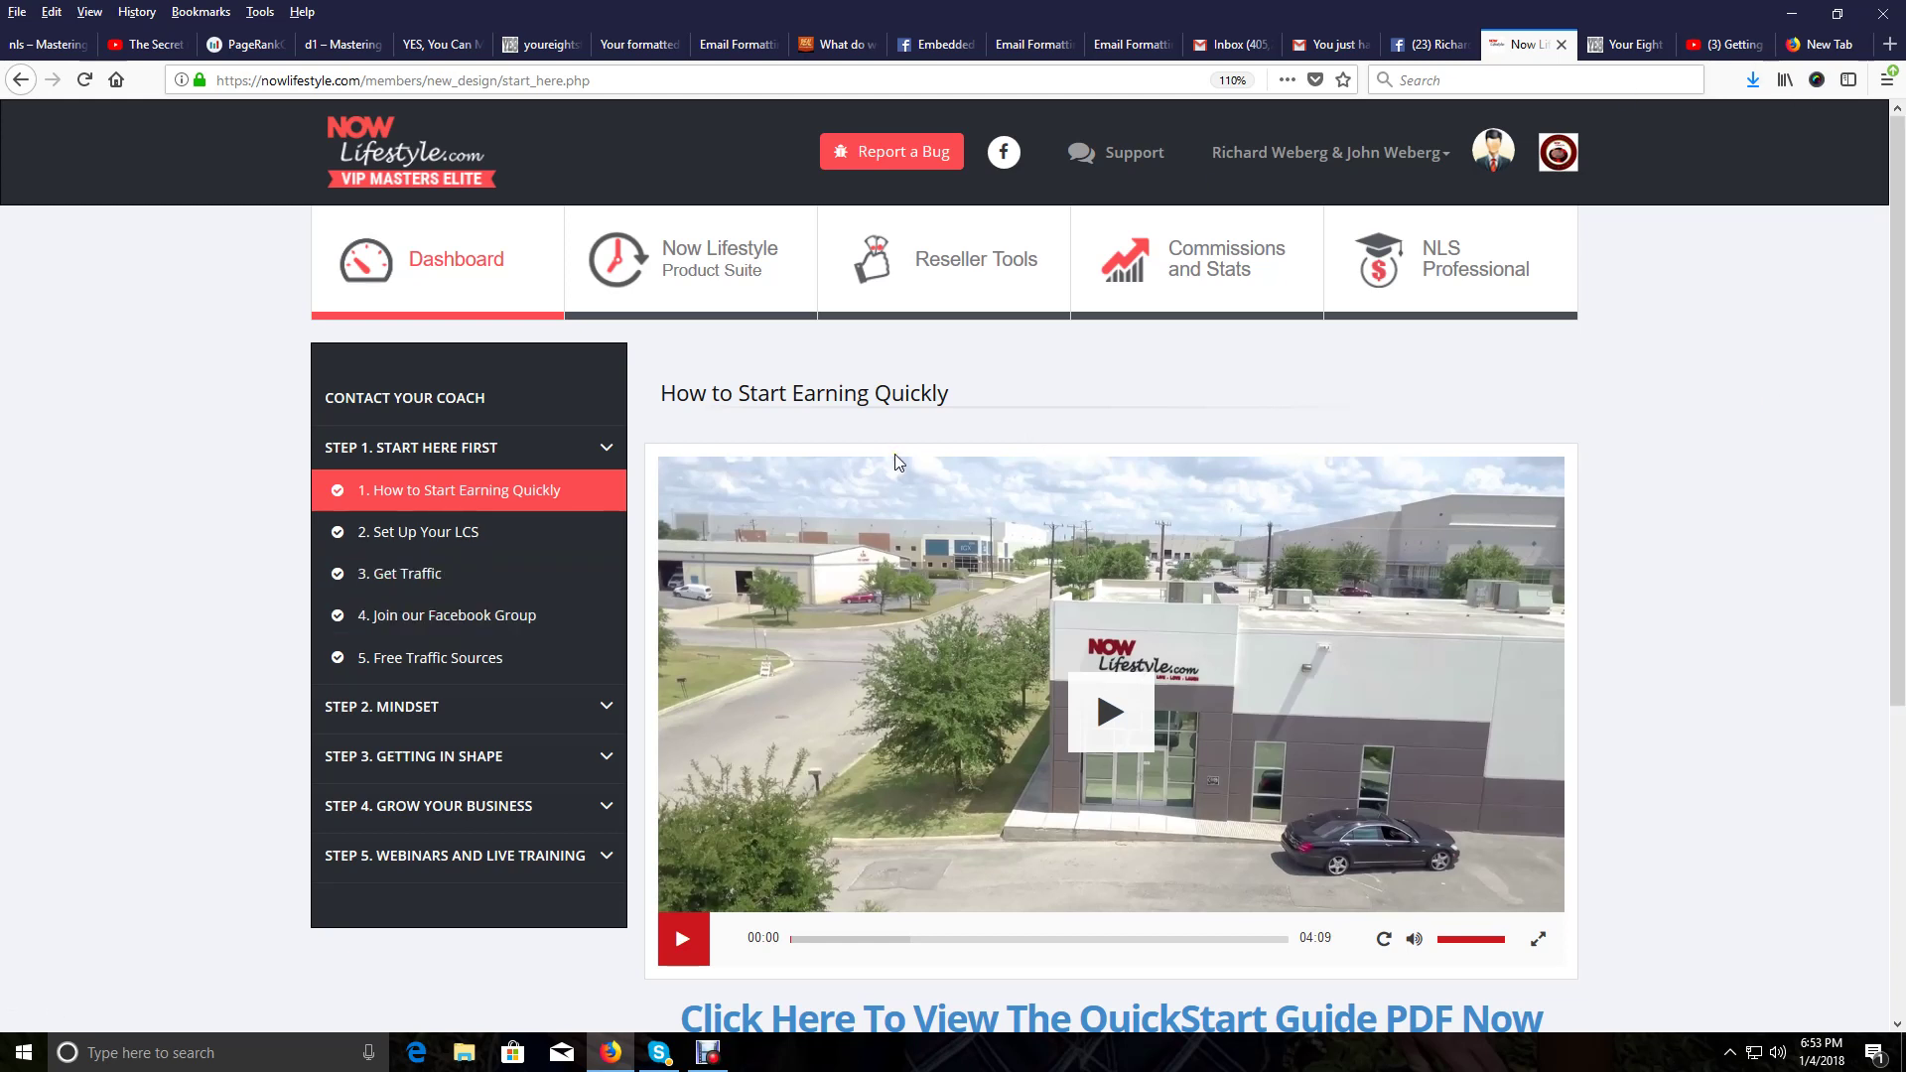
Try to open the page for adding a new link on PageRankCafe
left_click(254, 42)
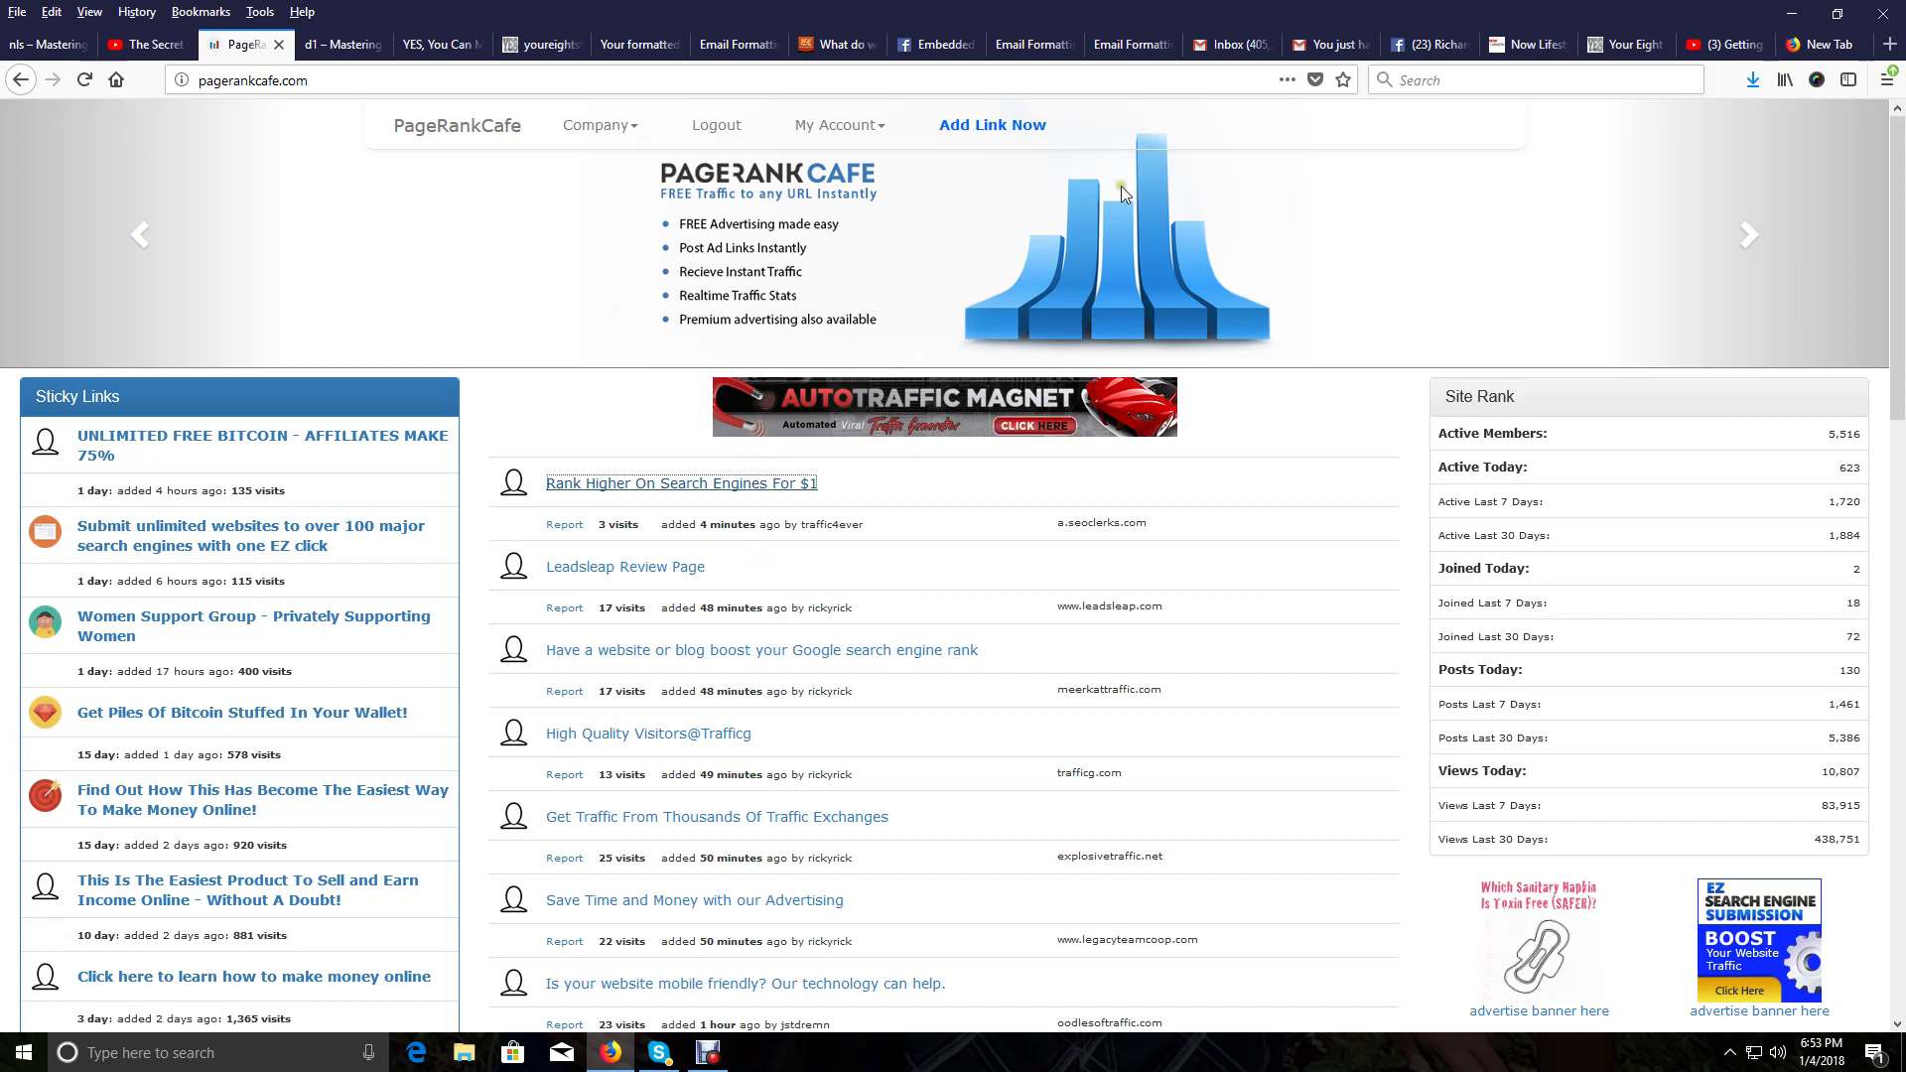
left_click(1013, 131)
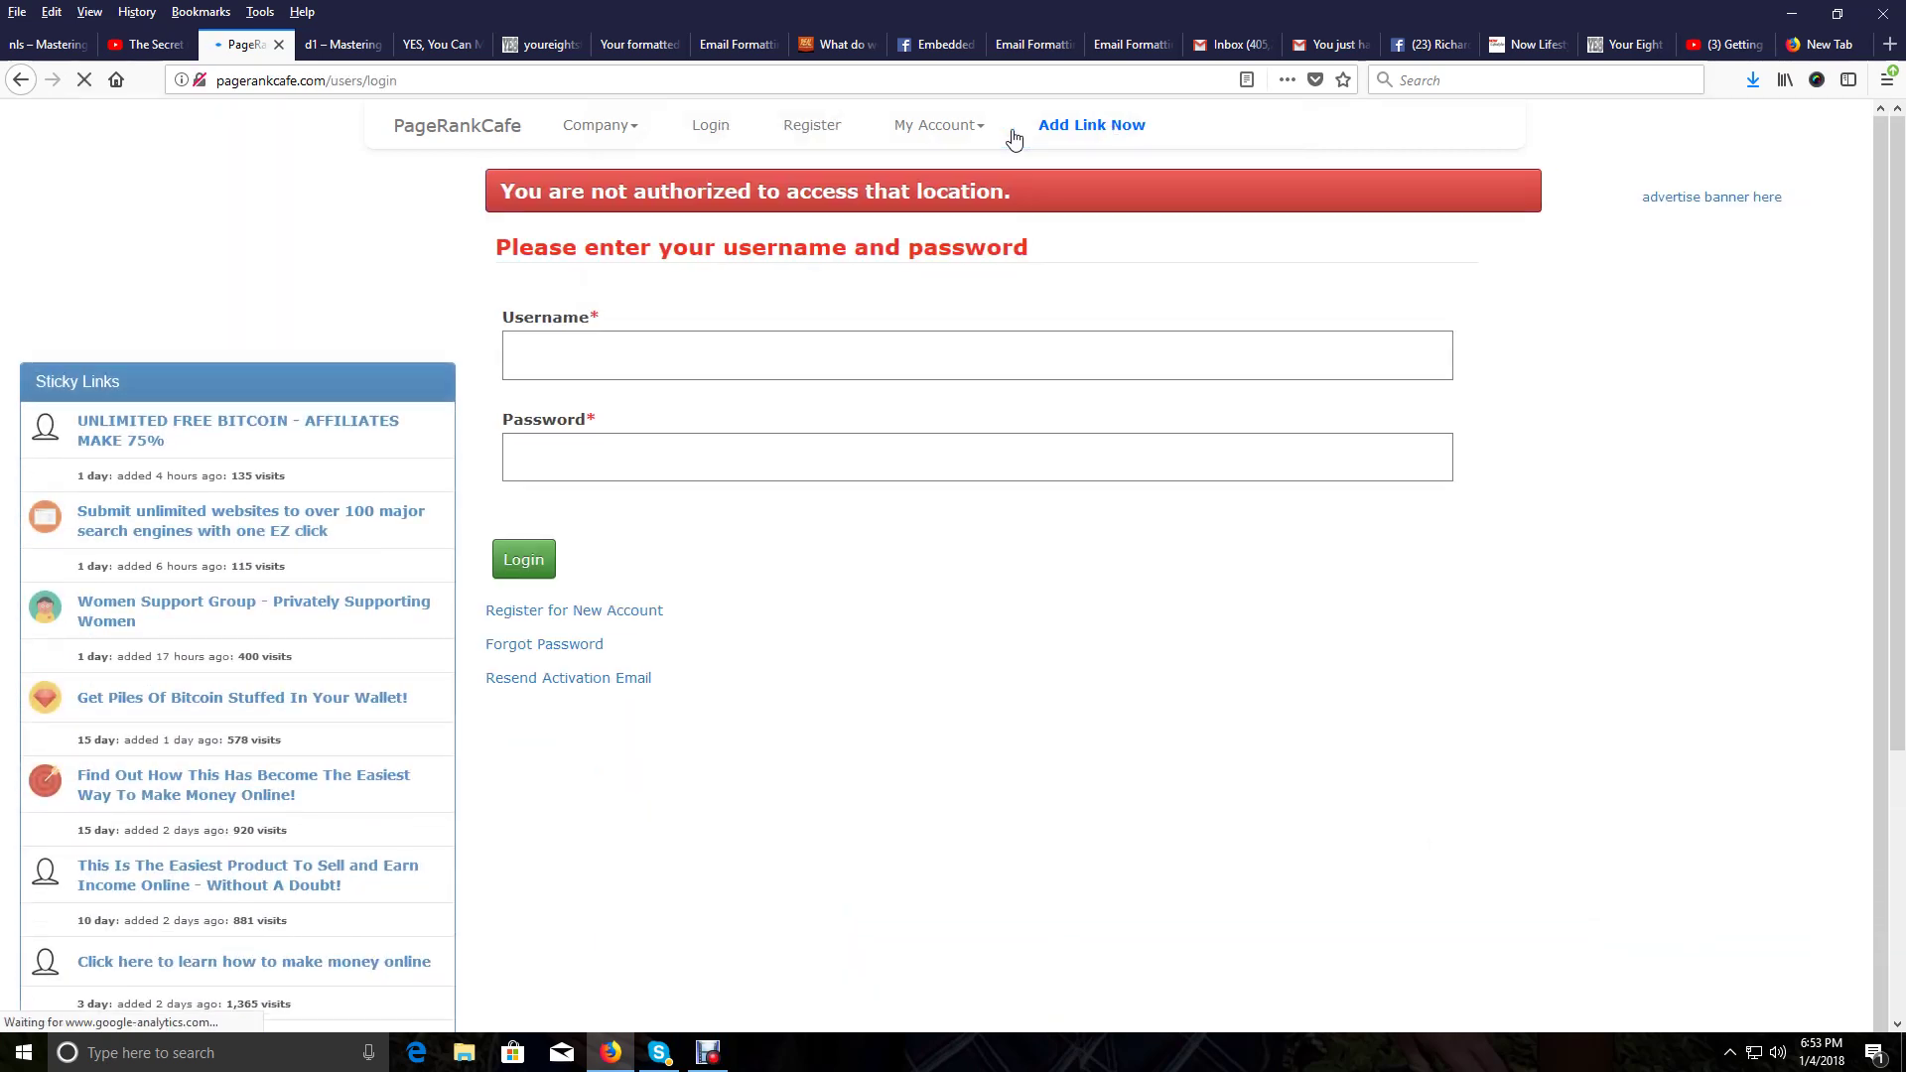
Open the Lead Capture System from Now Lifestyle's reseller tools and view its email contact details form, closing it without changes
left_click(1540, 45)
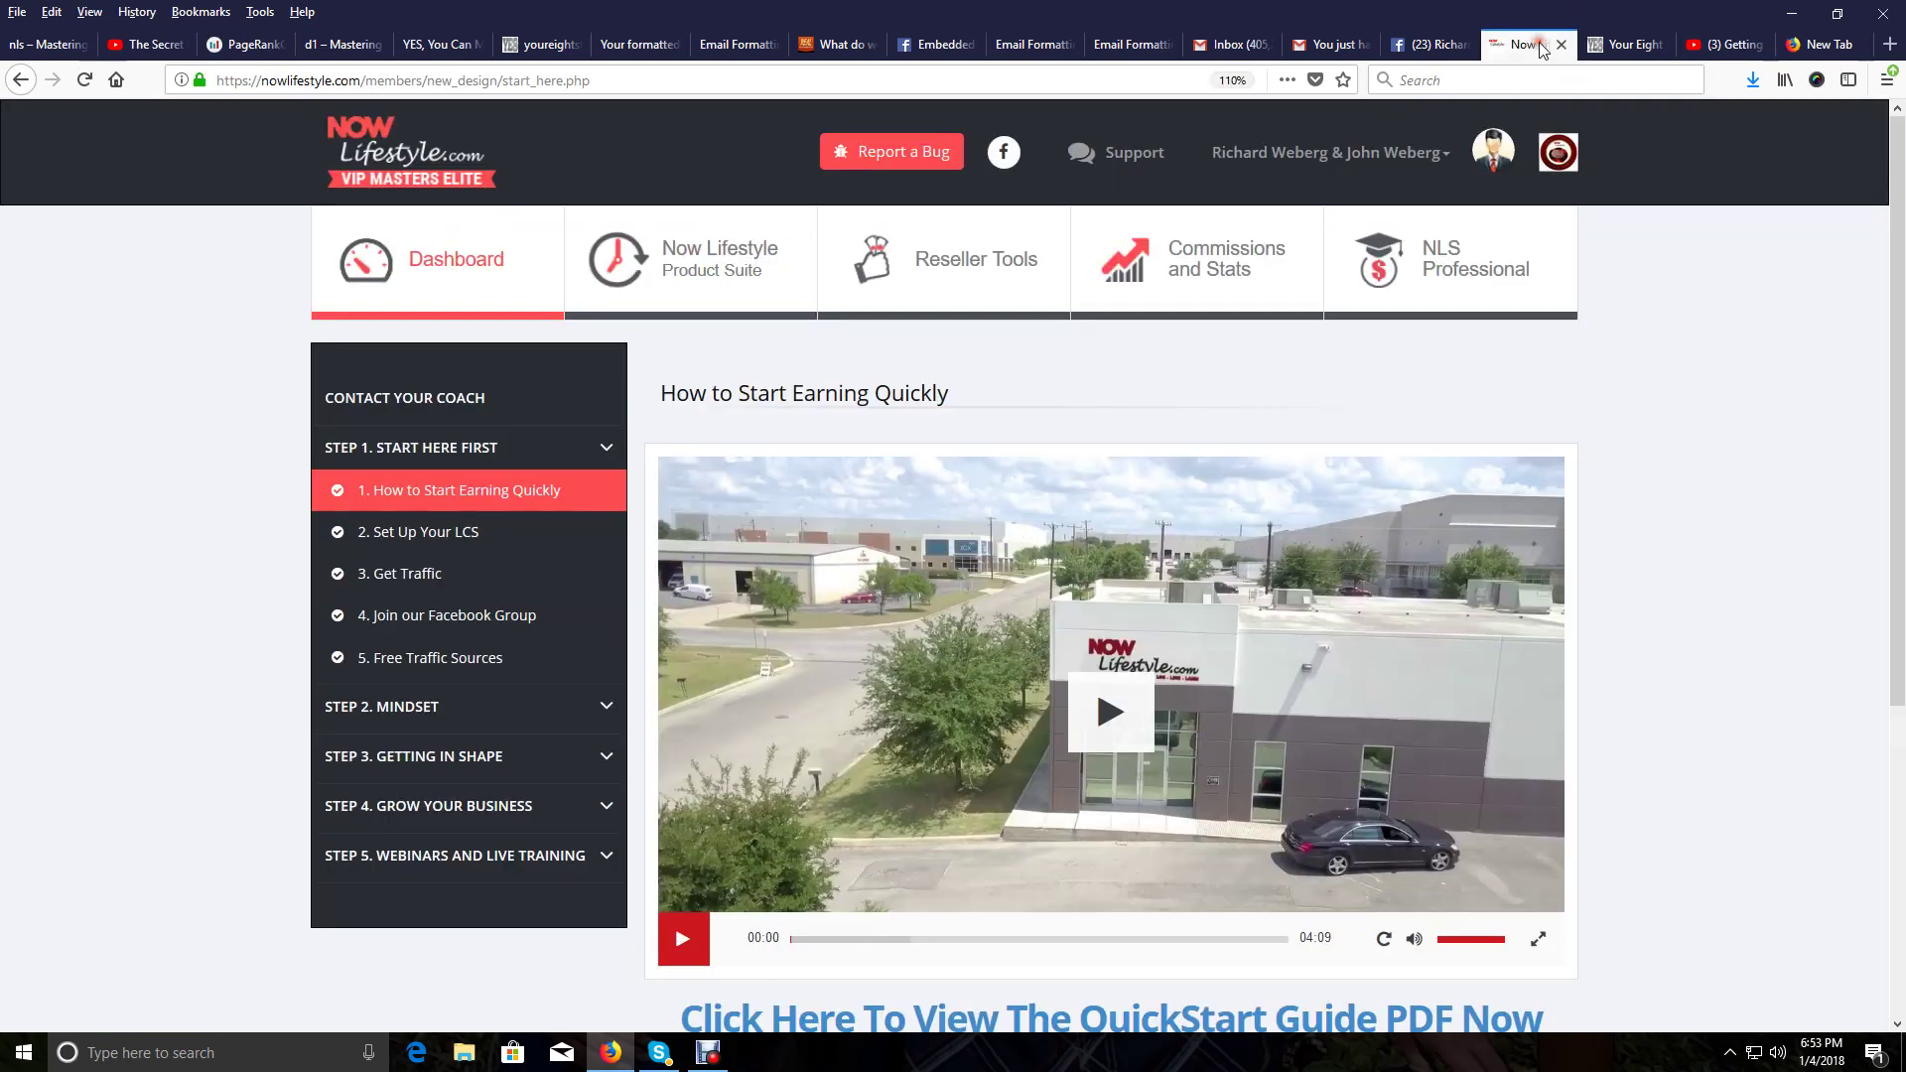
left_click(998, 275)
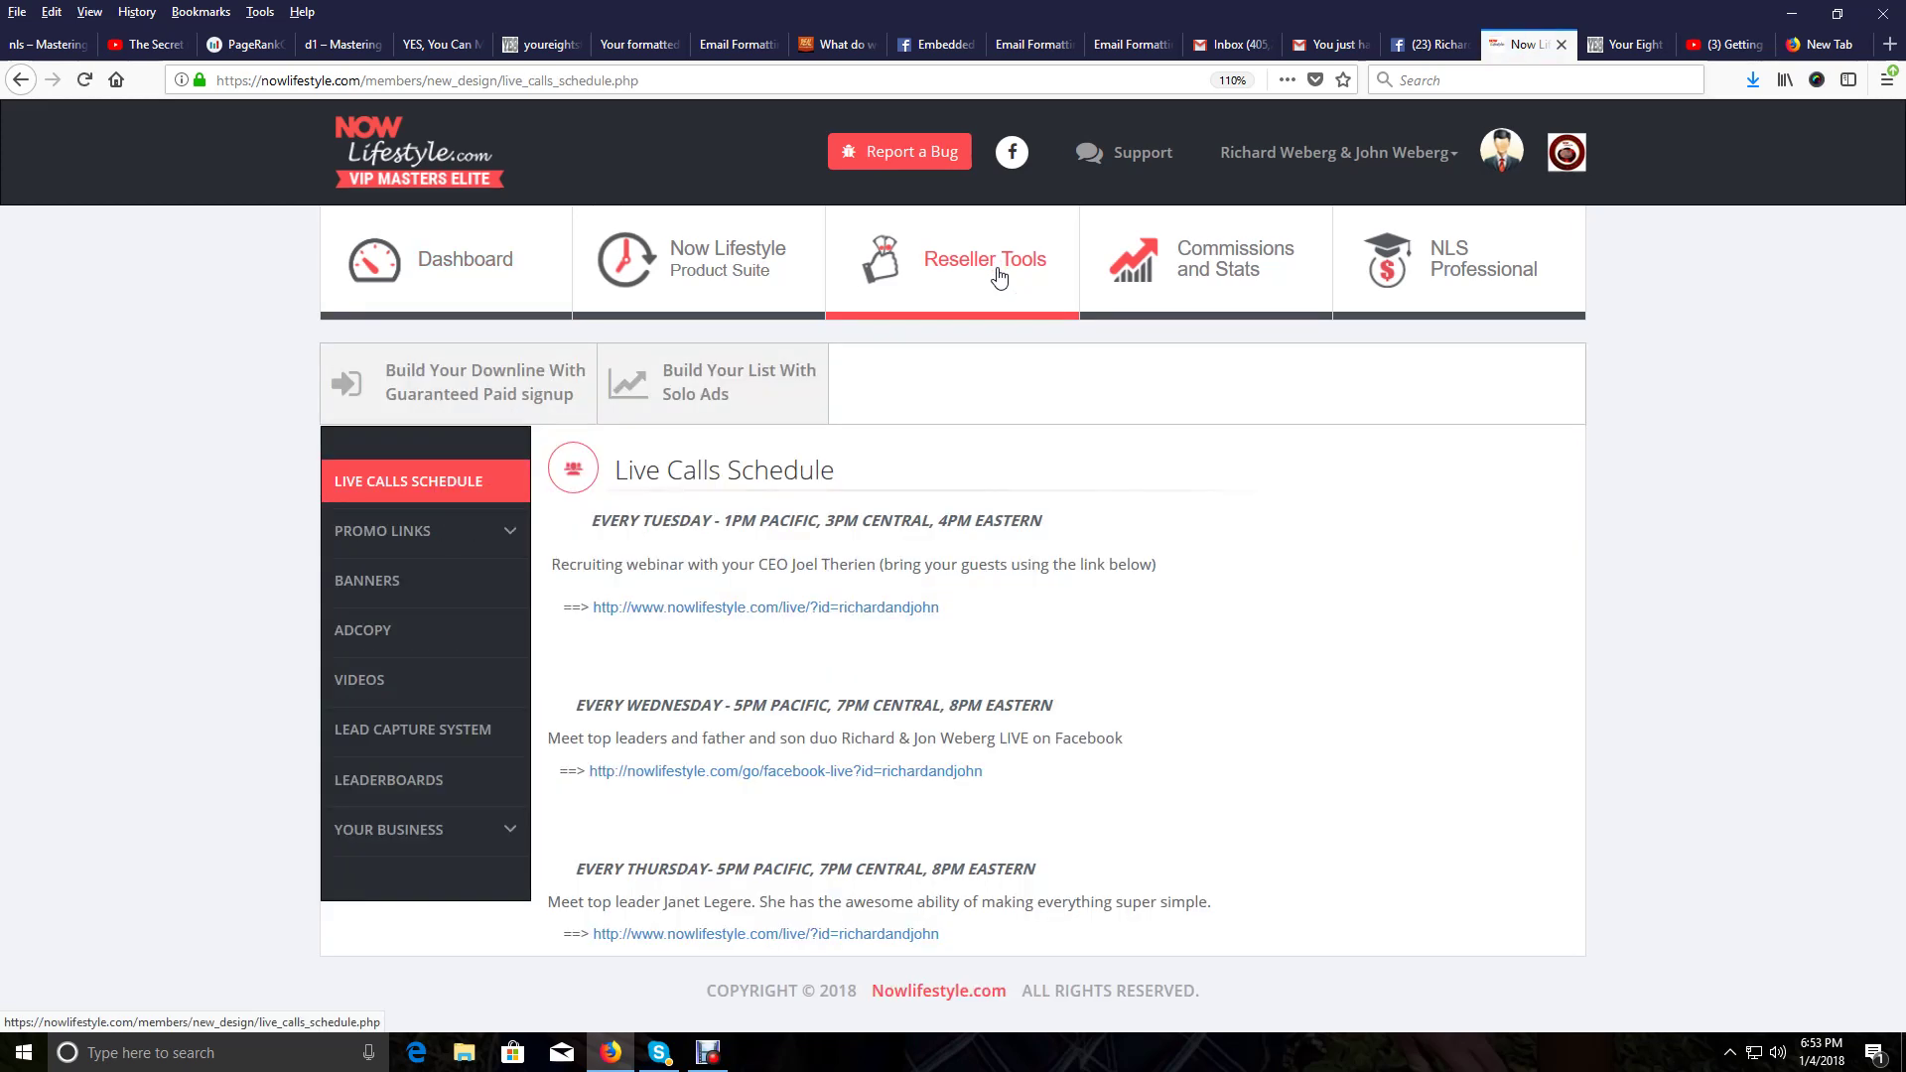
left_click(409, 731)
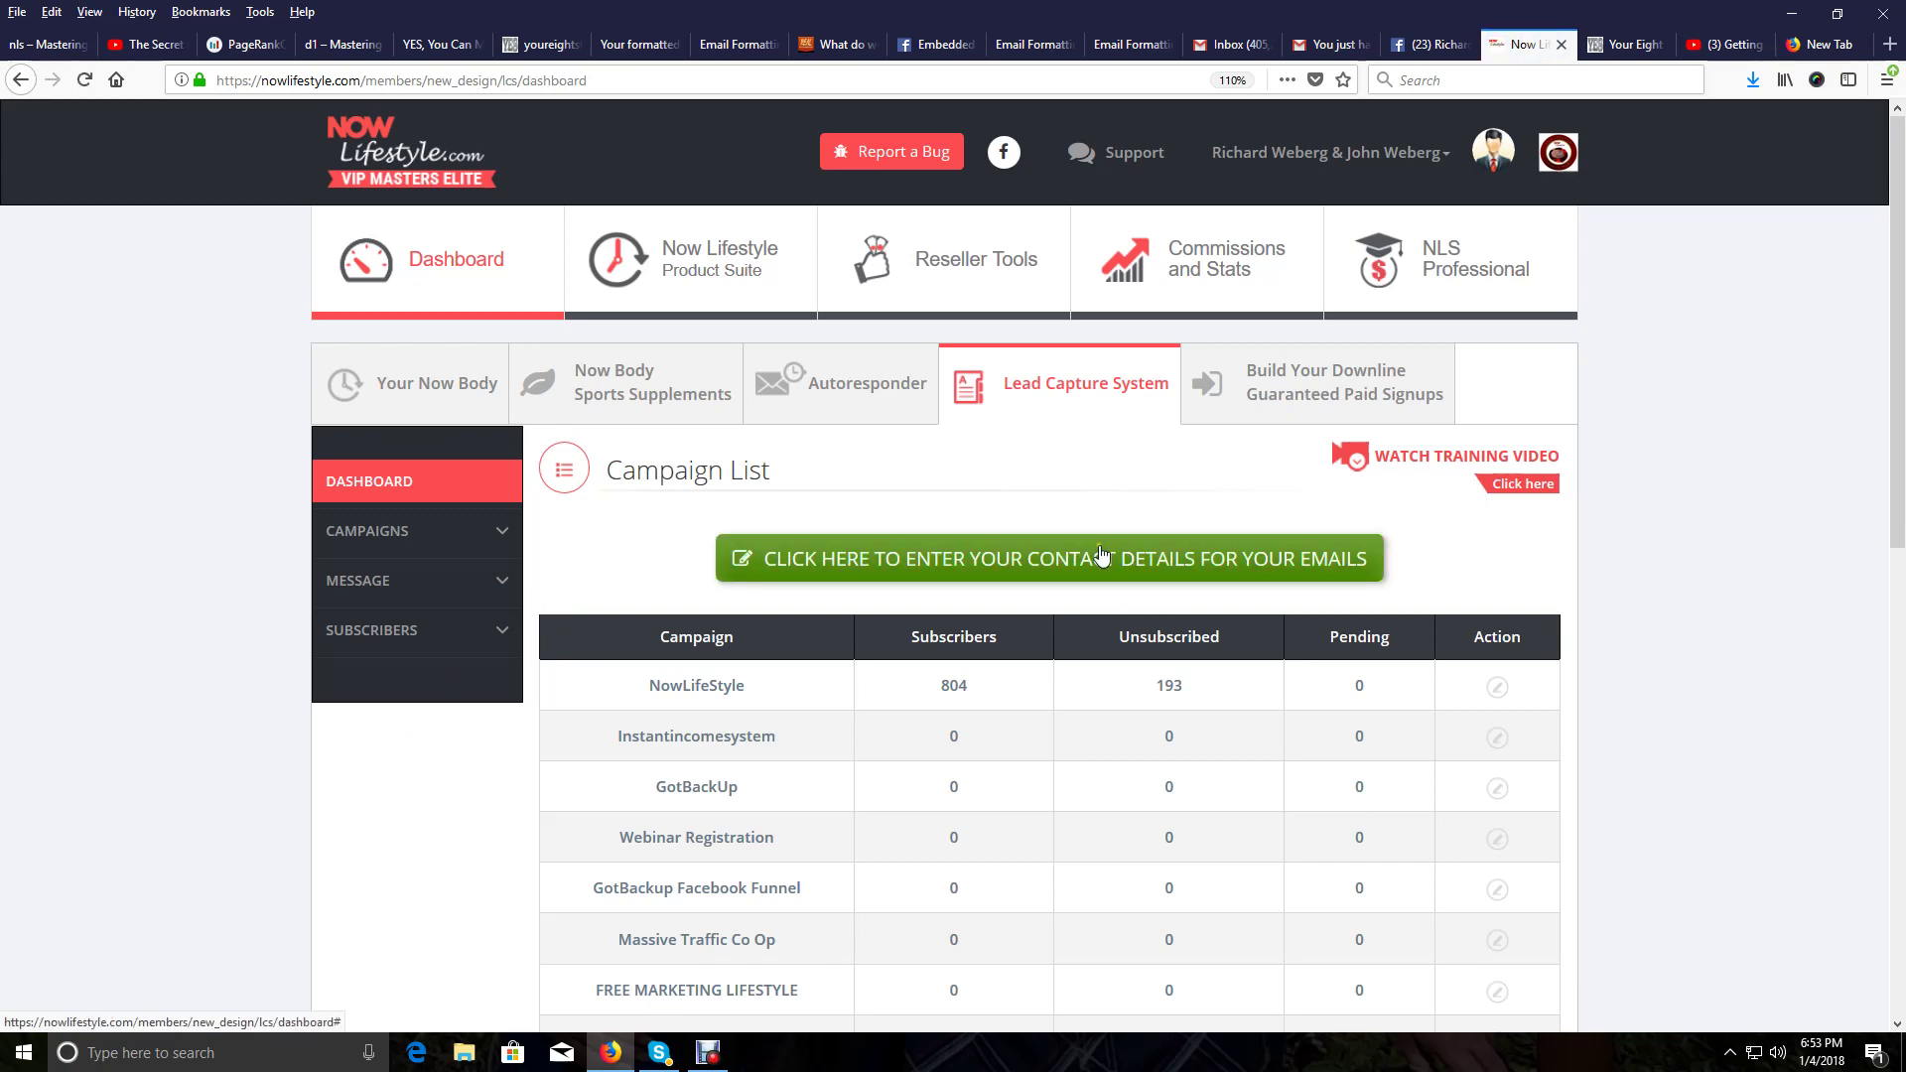
left_click(1100, 556)
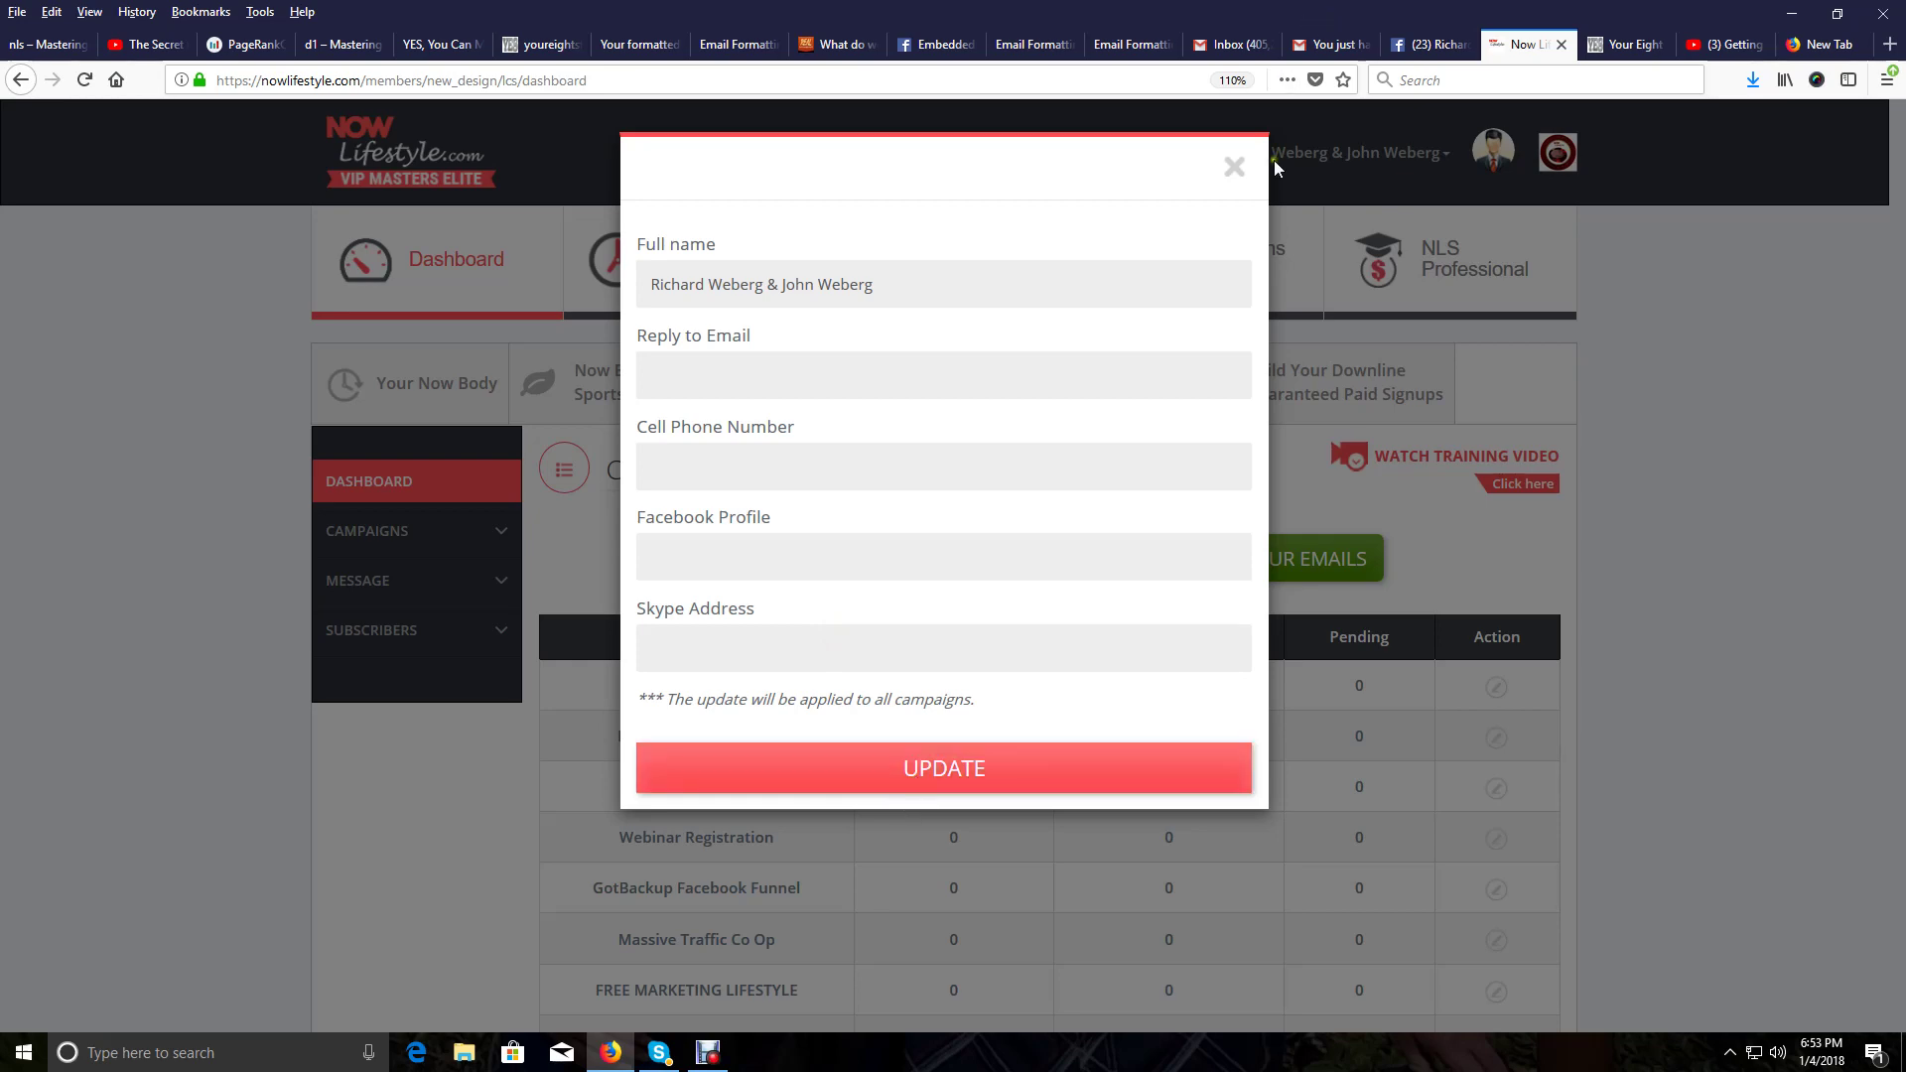
left_click(1238, 168)
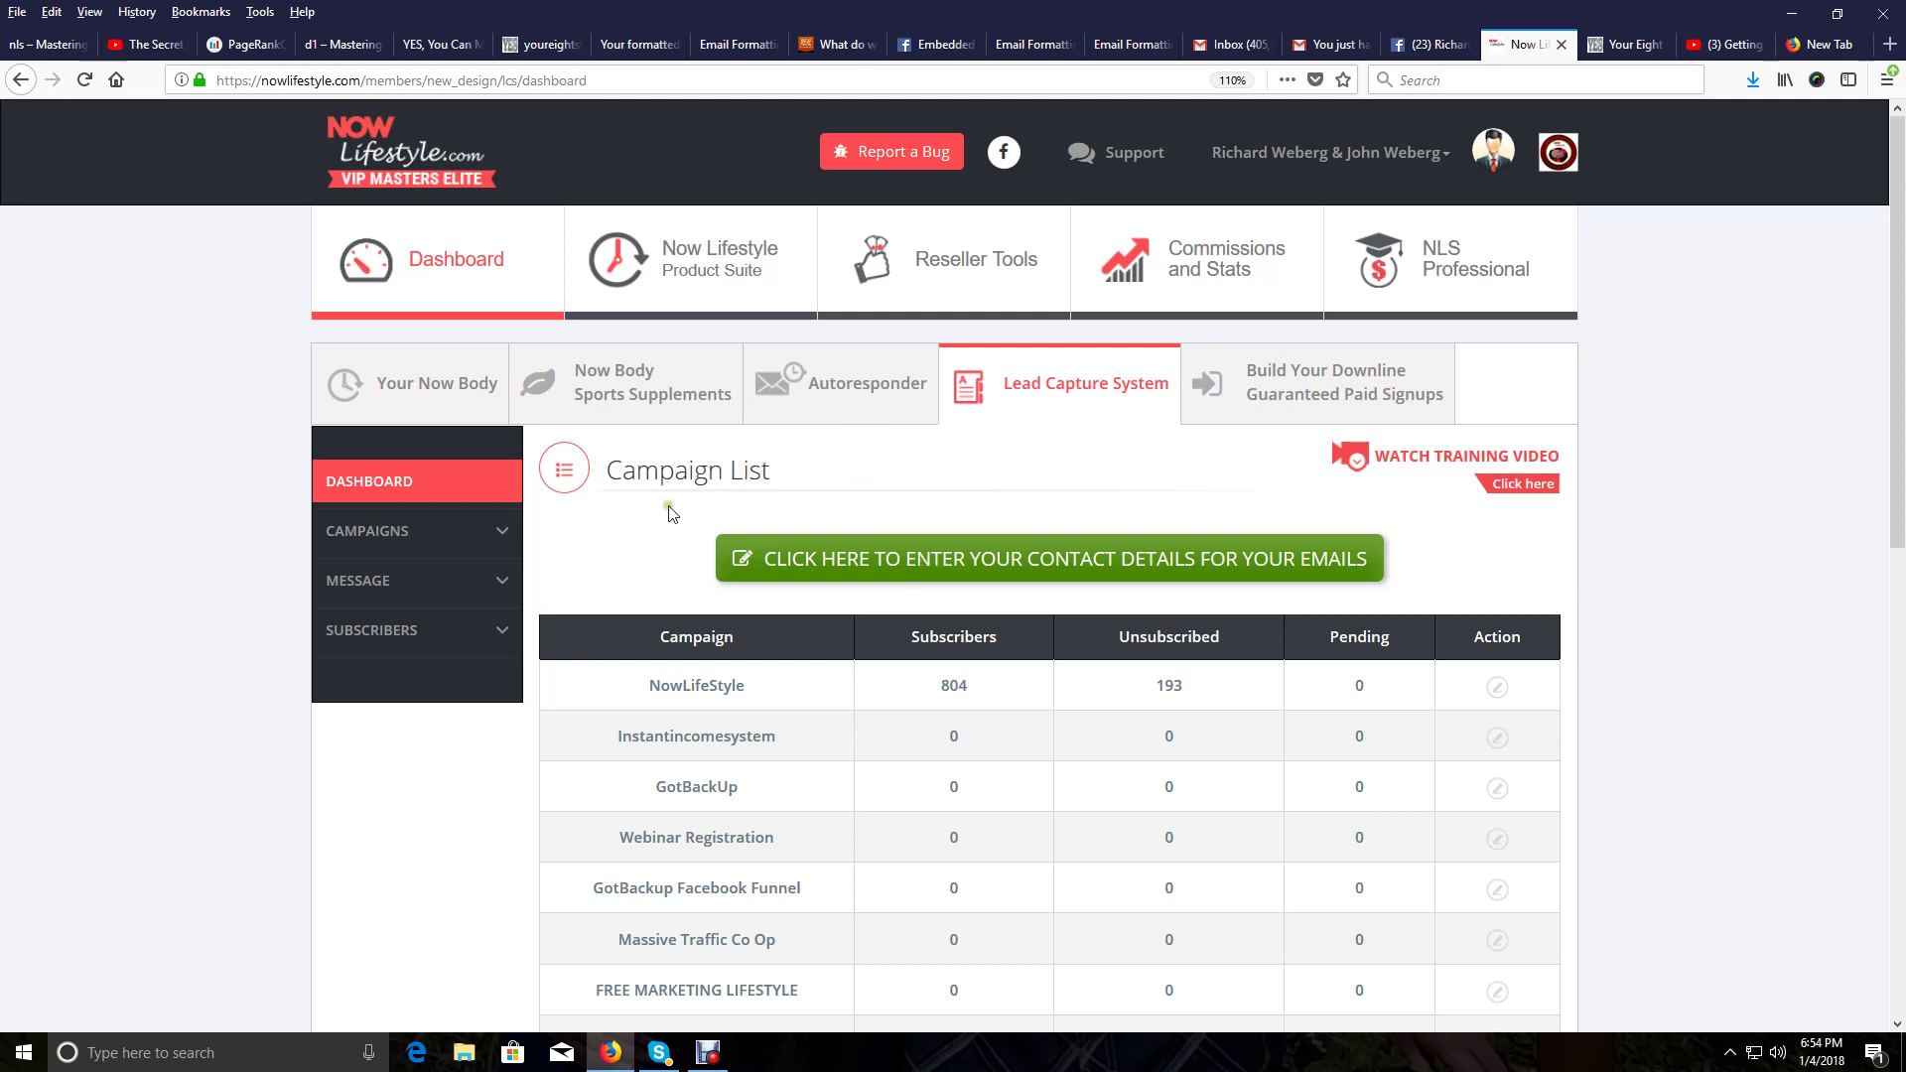
Open the opportunity Lead Pages among the promo links in Now Lifestyle's reseller tools
left_click(1050, 390)
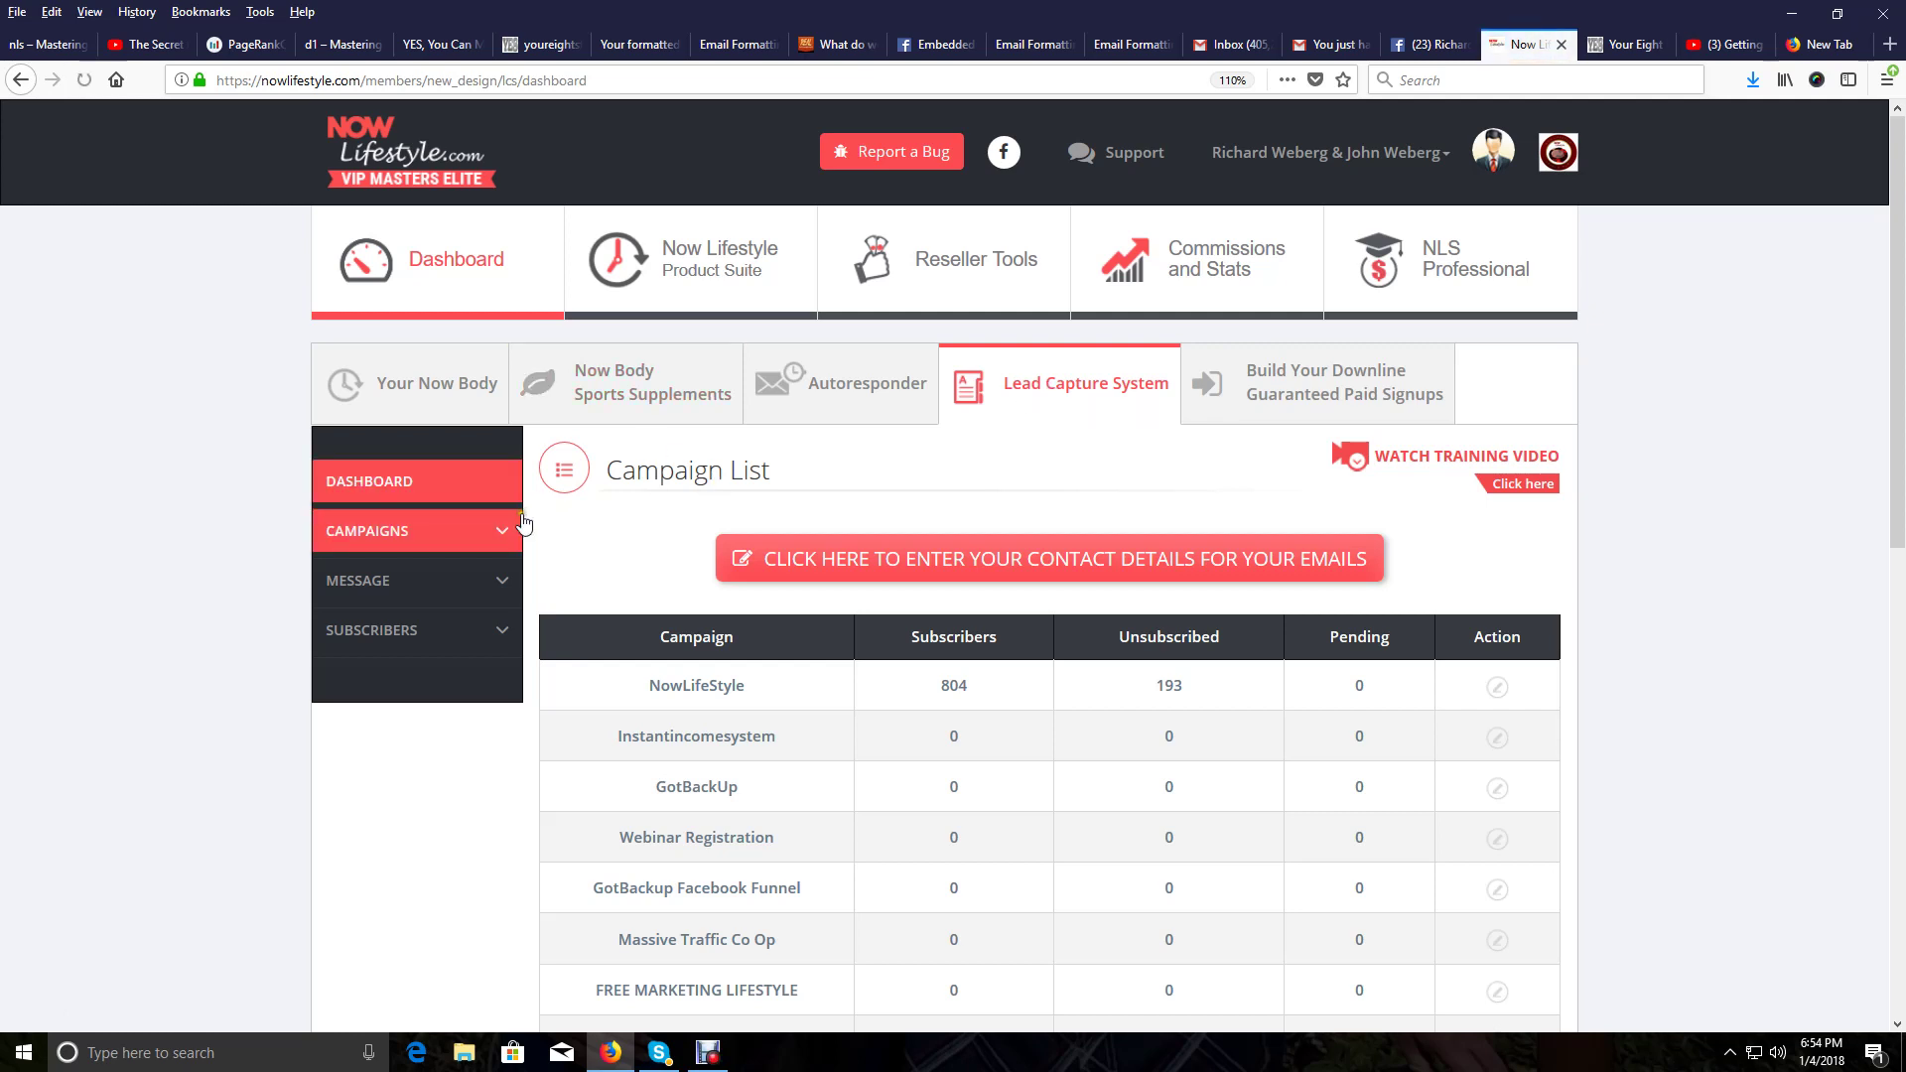
left_click(943, 261)
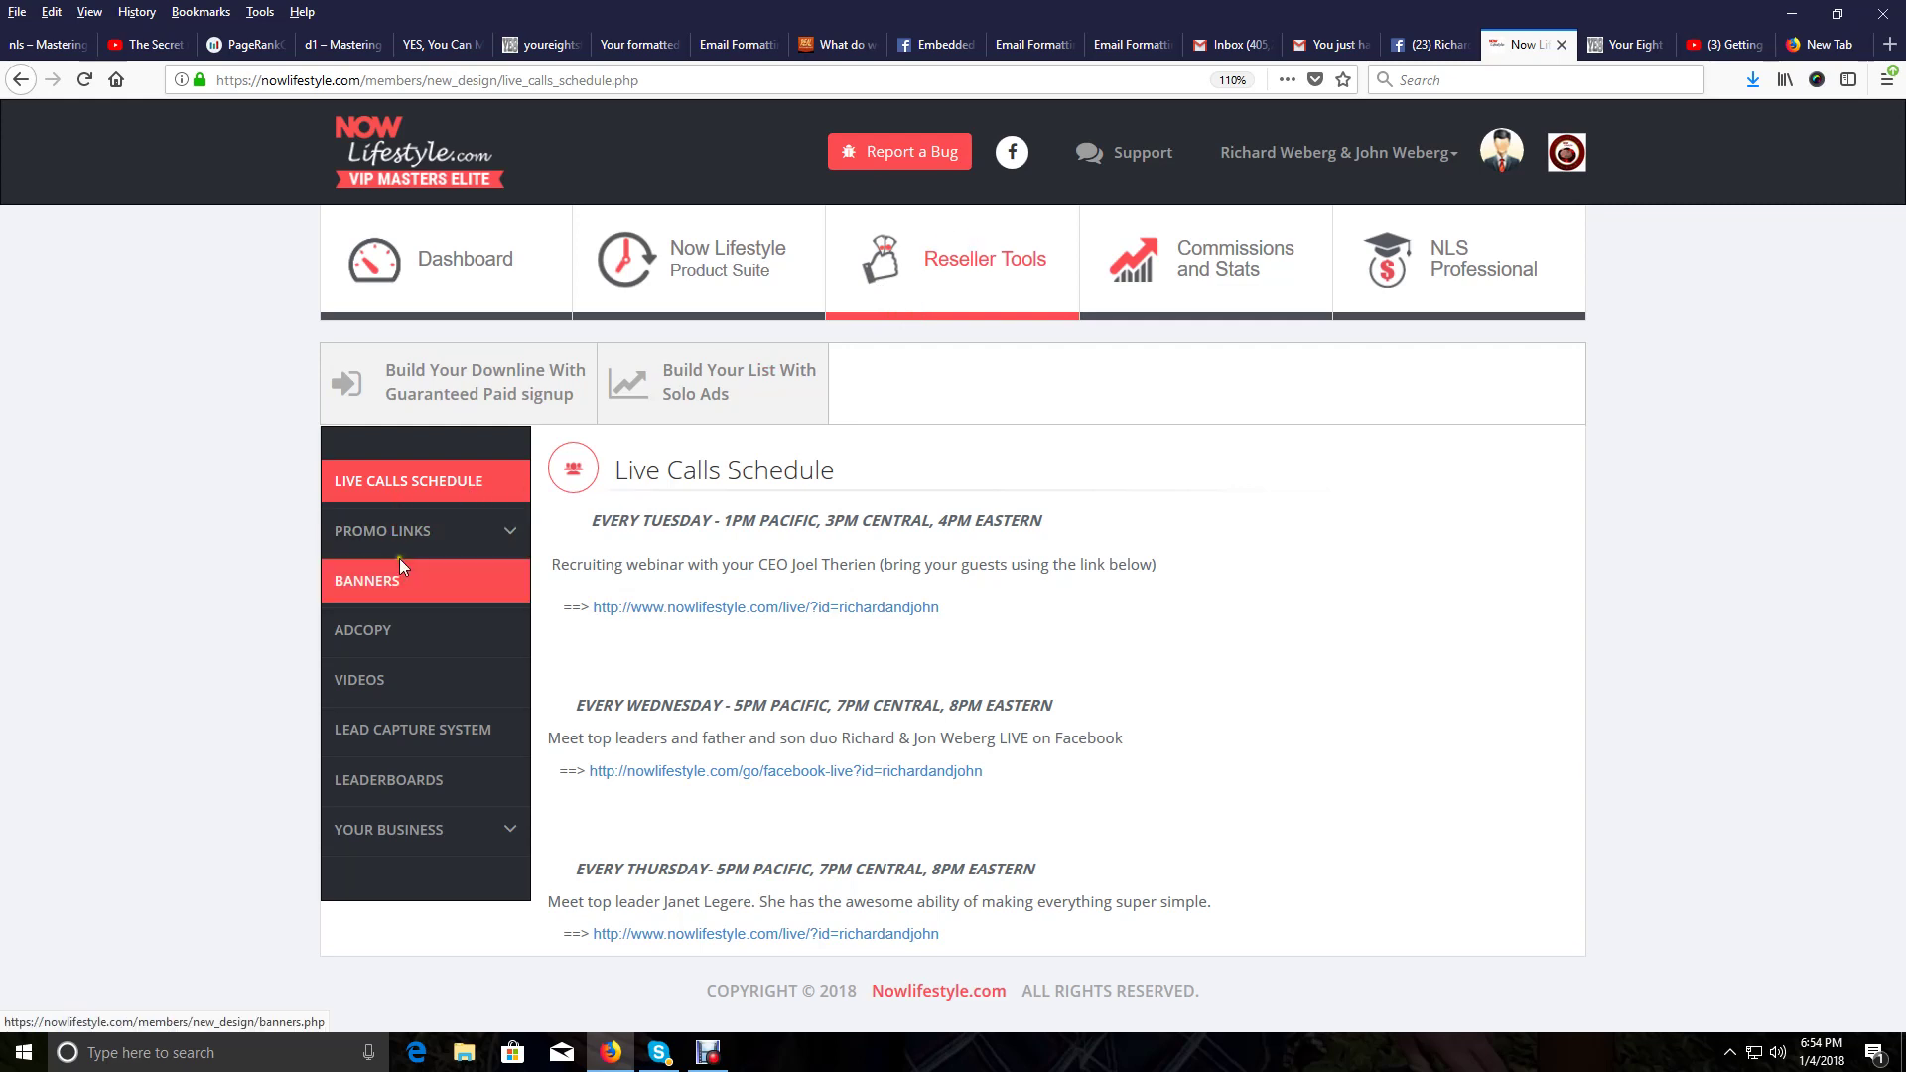
left_click(497, 542)
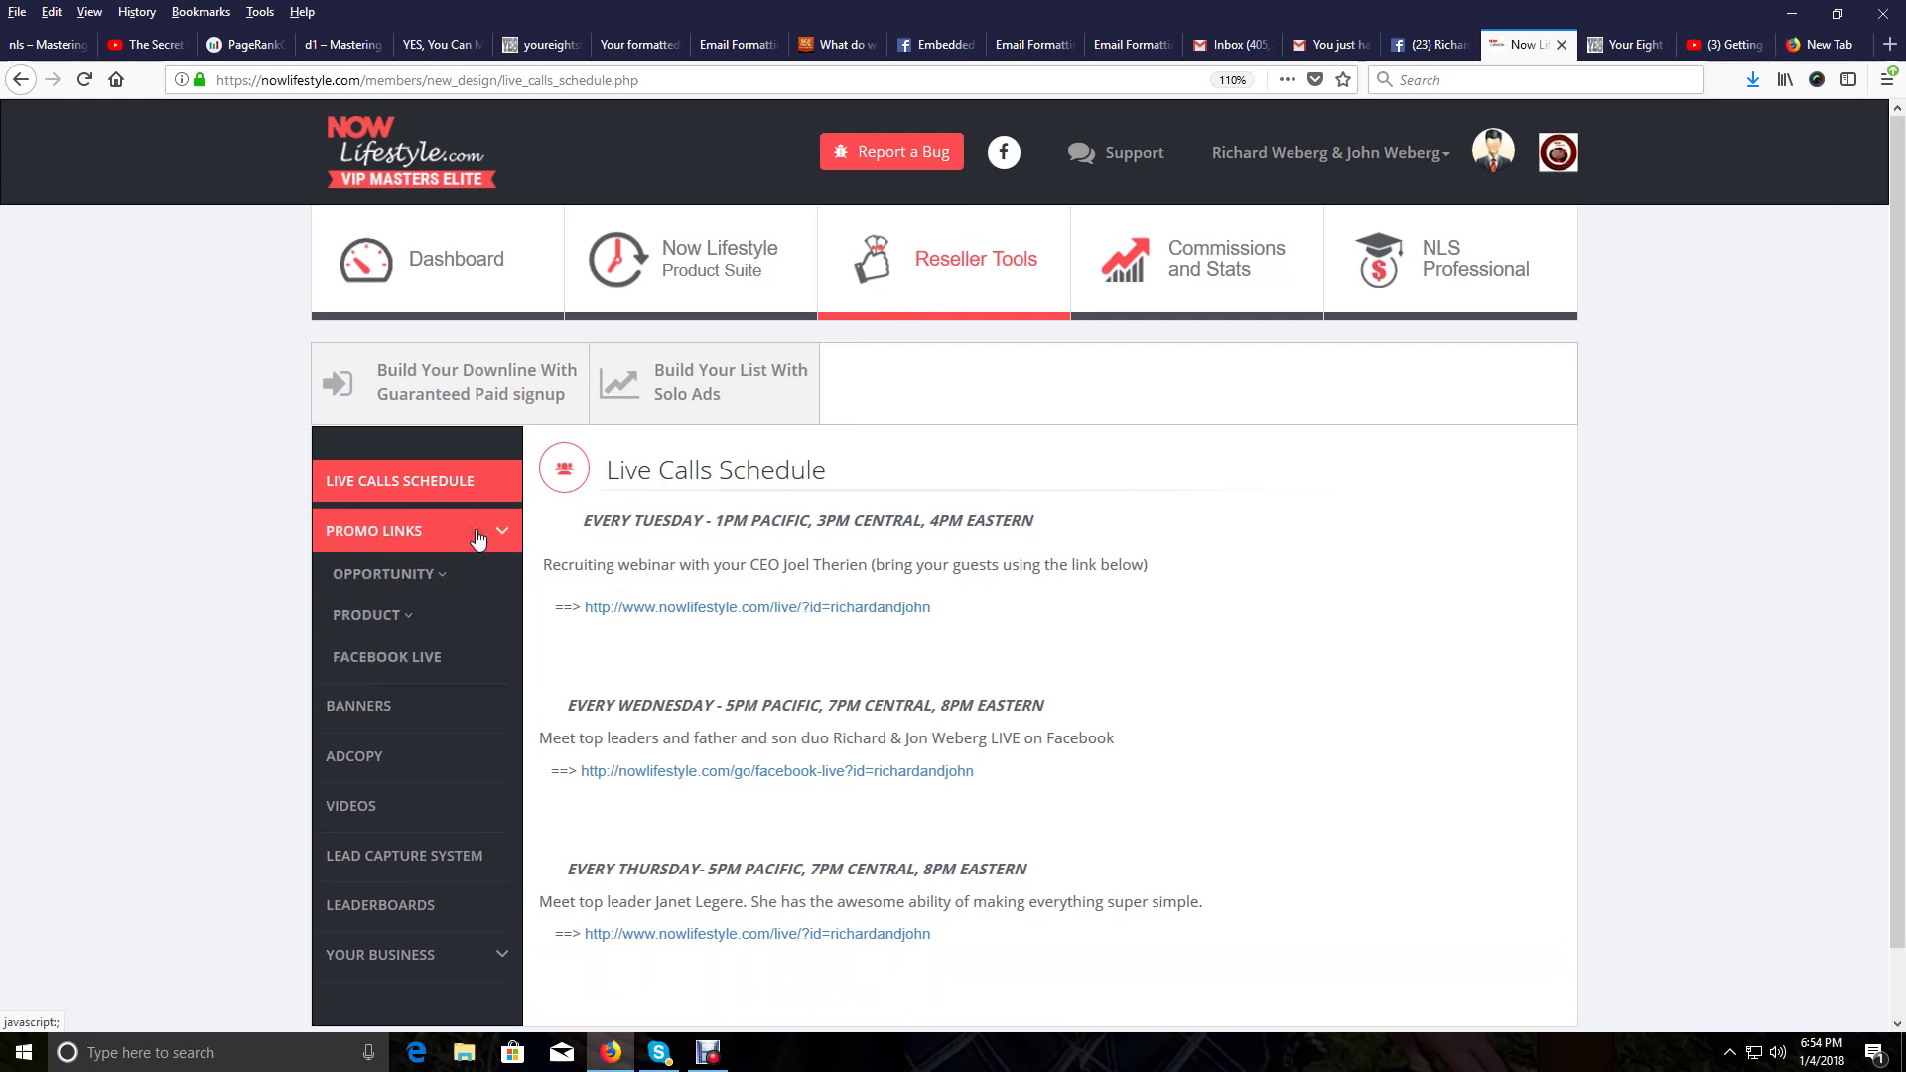
left_click(434, 579)
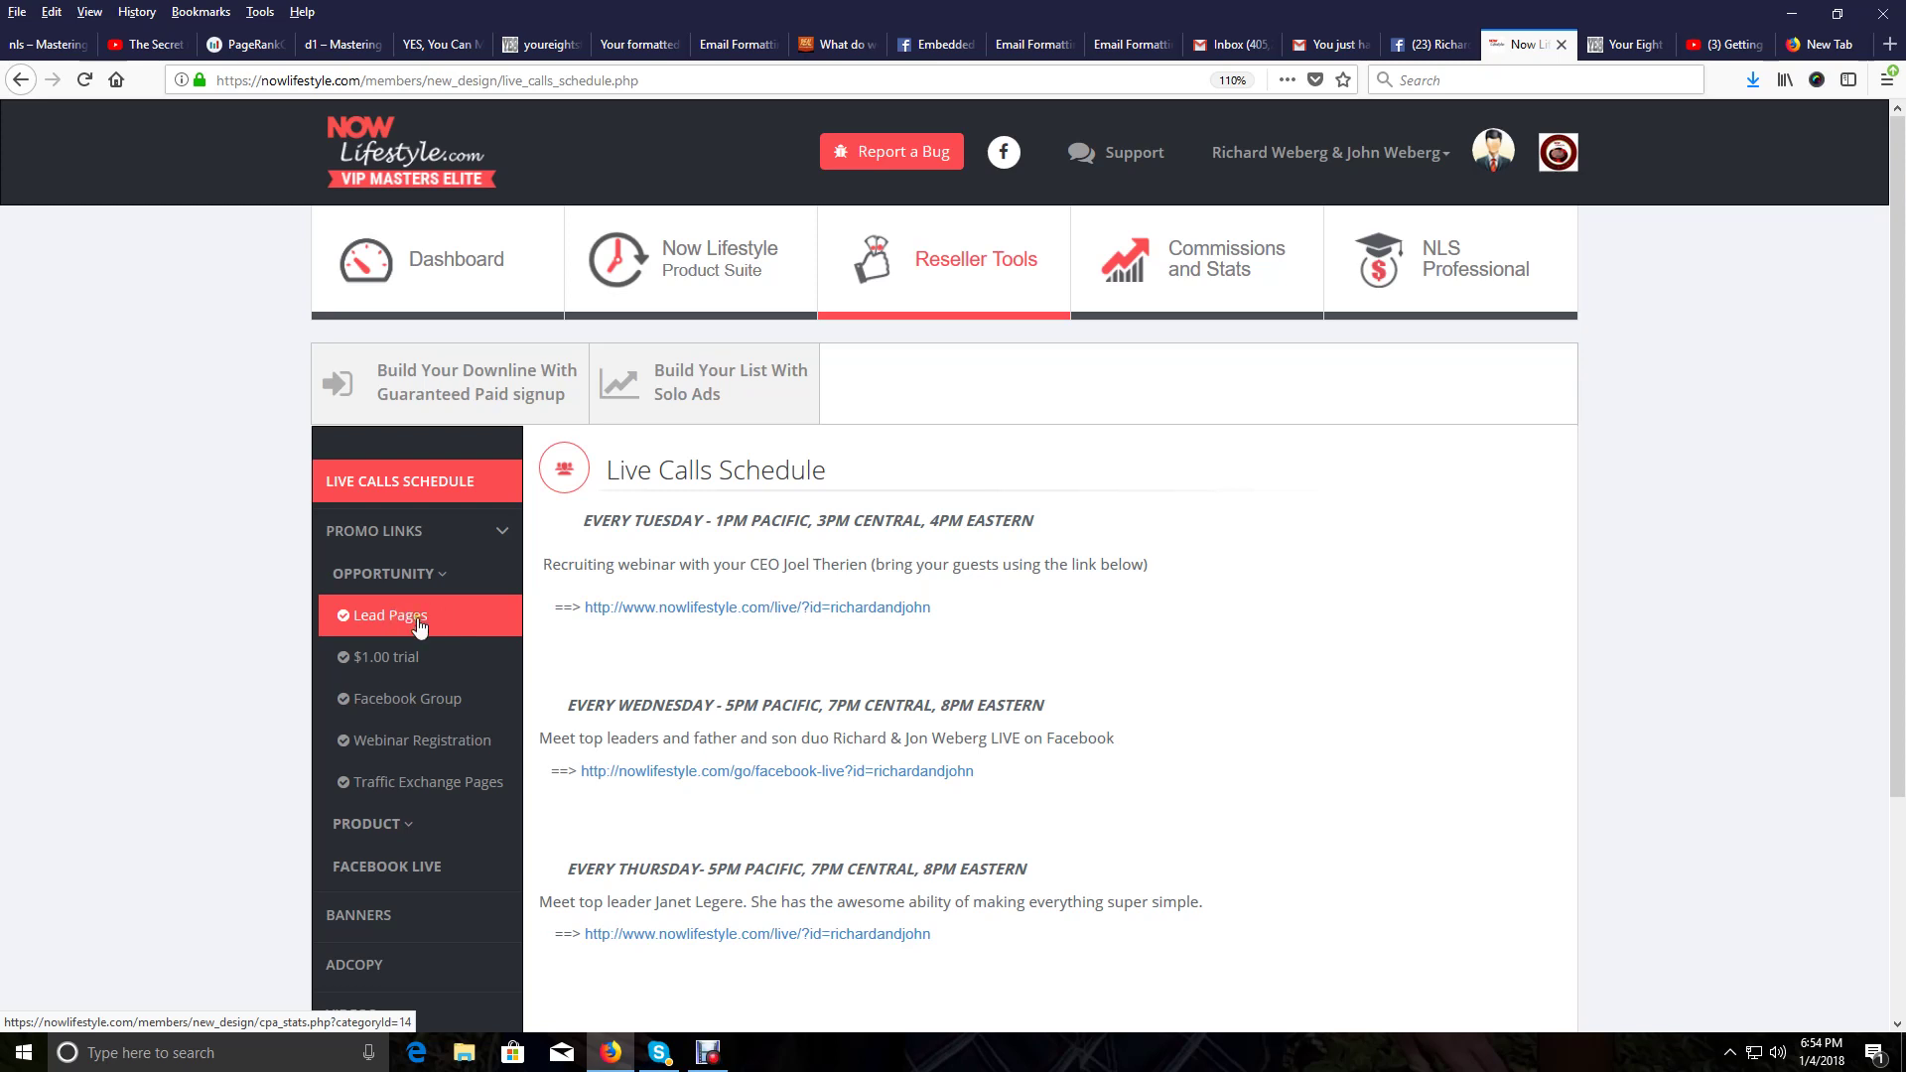
left_click(418, 623)
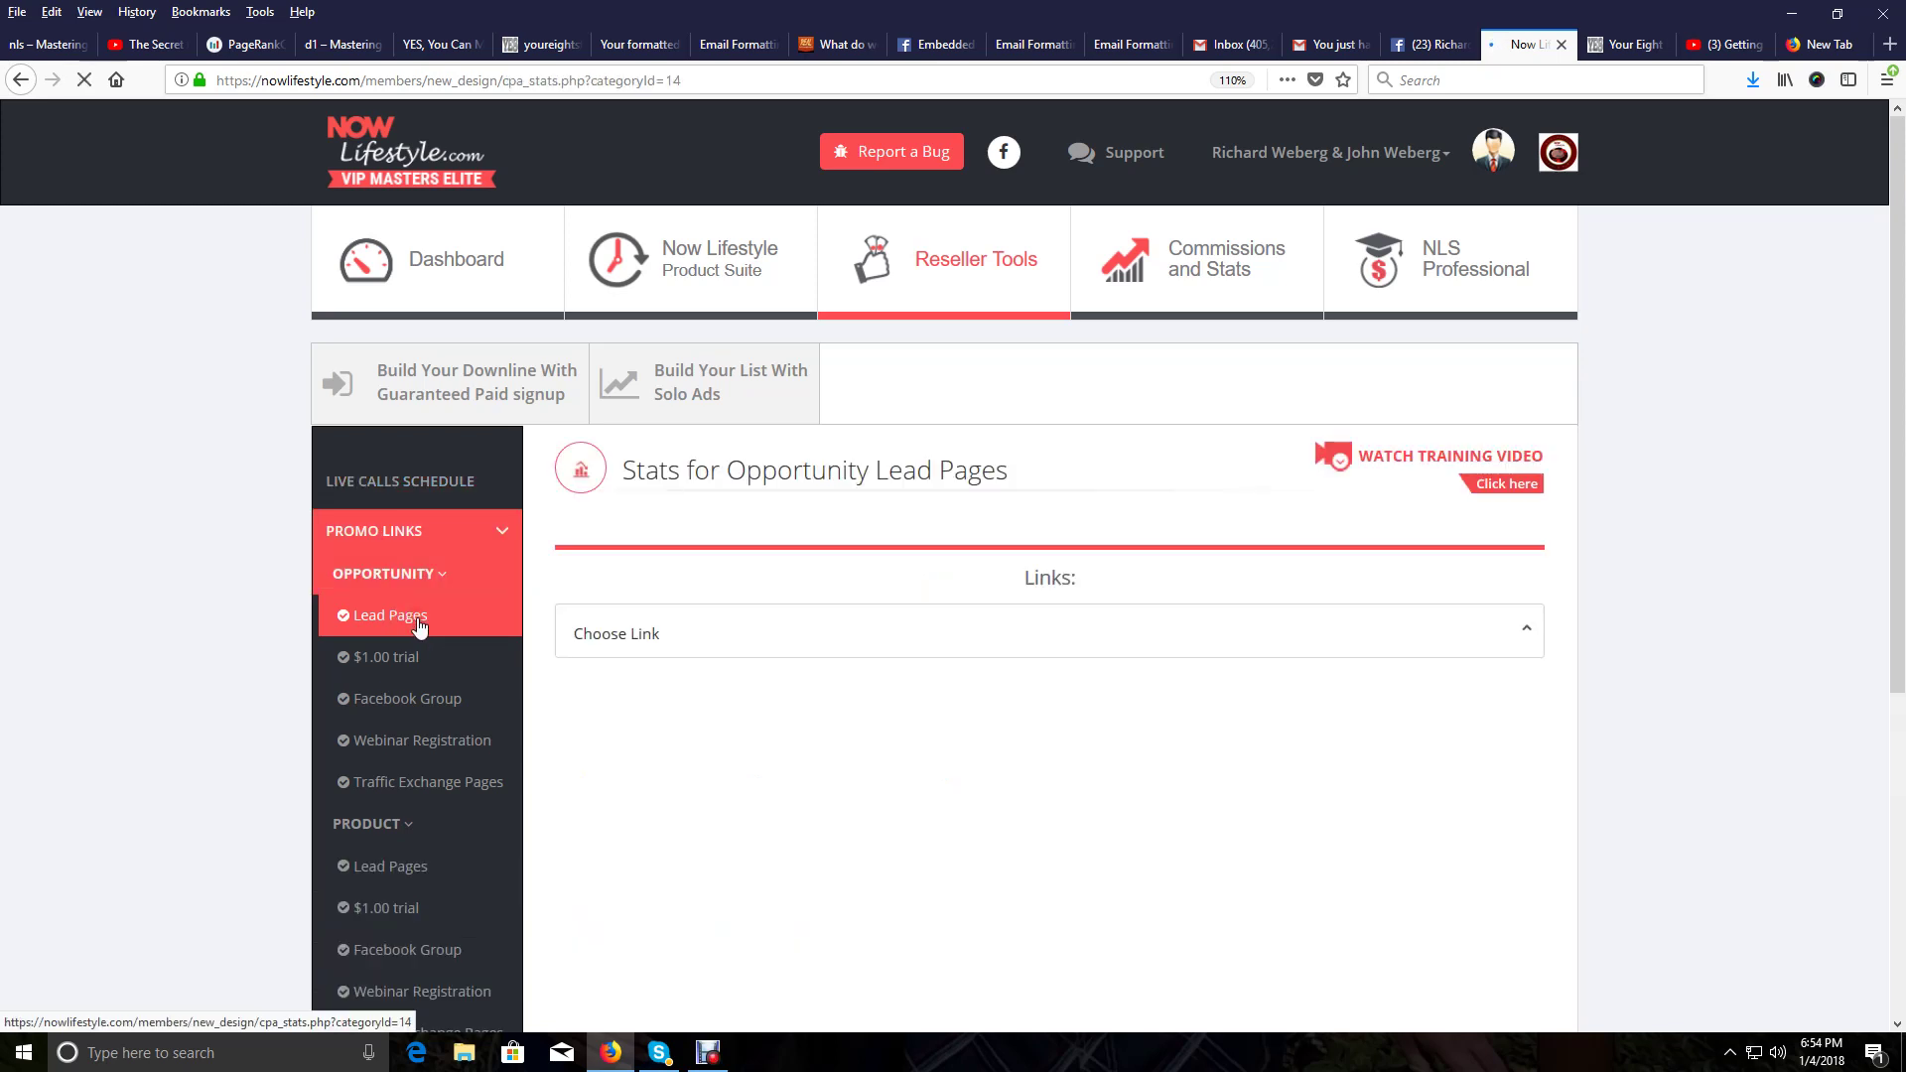
Choose the nowlifestyle.com/prelaunch/tour/ lead page and copy its personal referral link
left_click(1528, 635)
scroll(1528, 640, "down", 3)
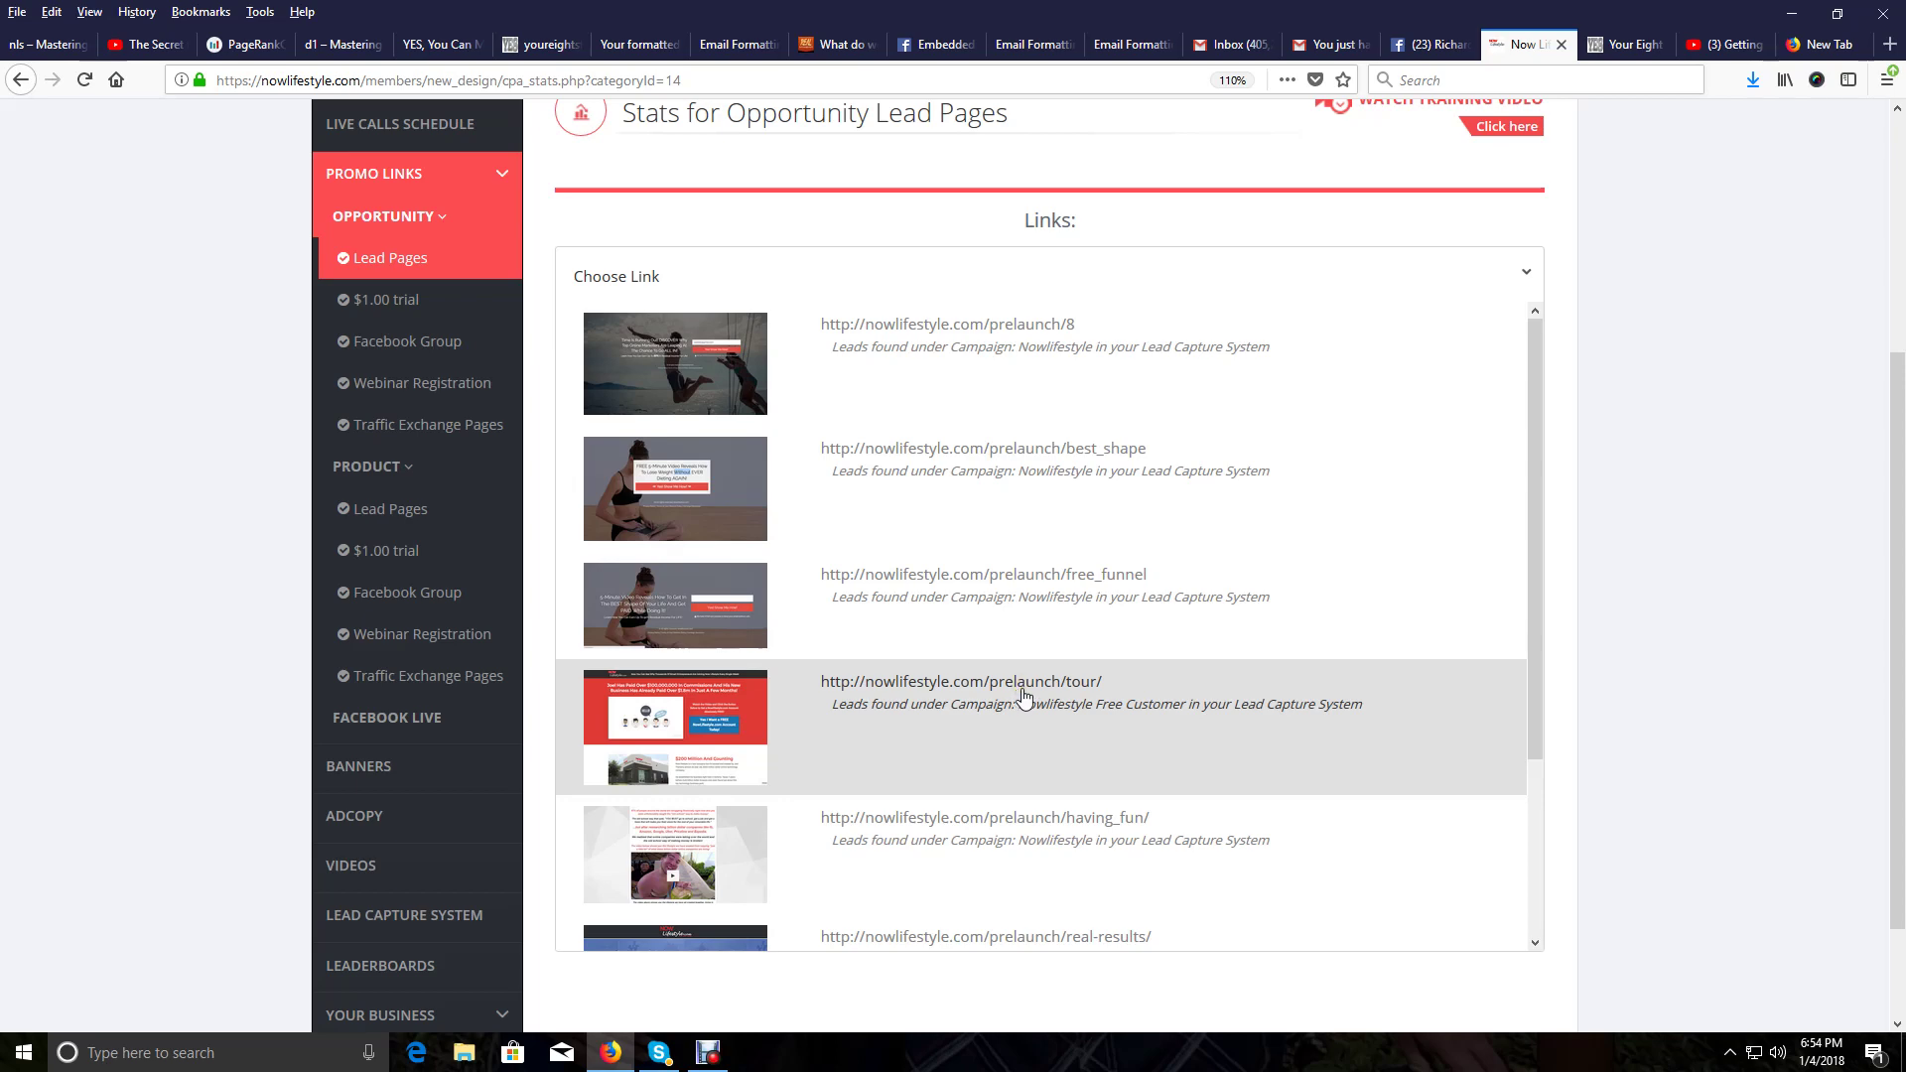
left_click(1023, 694)
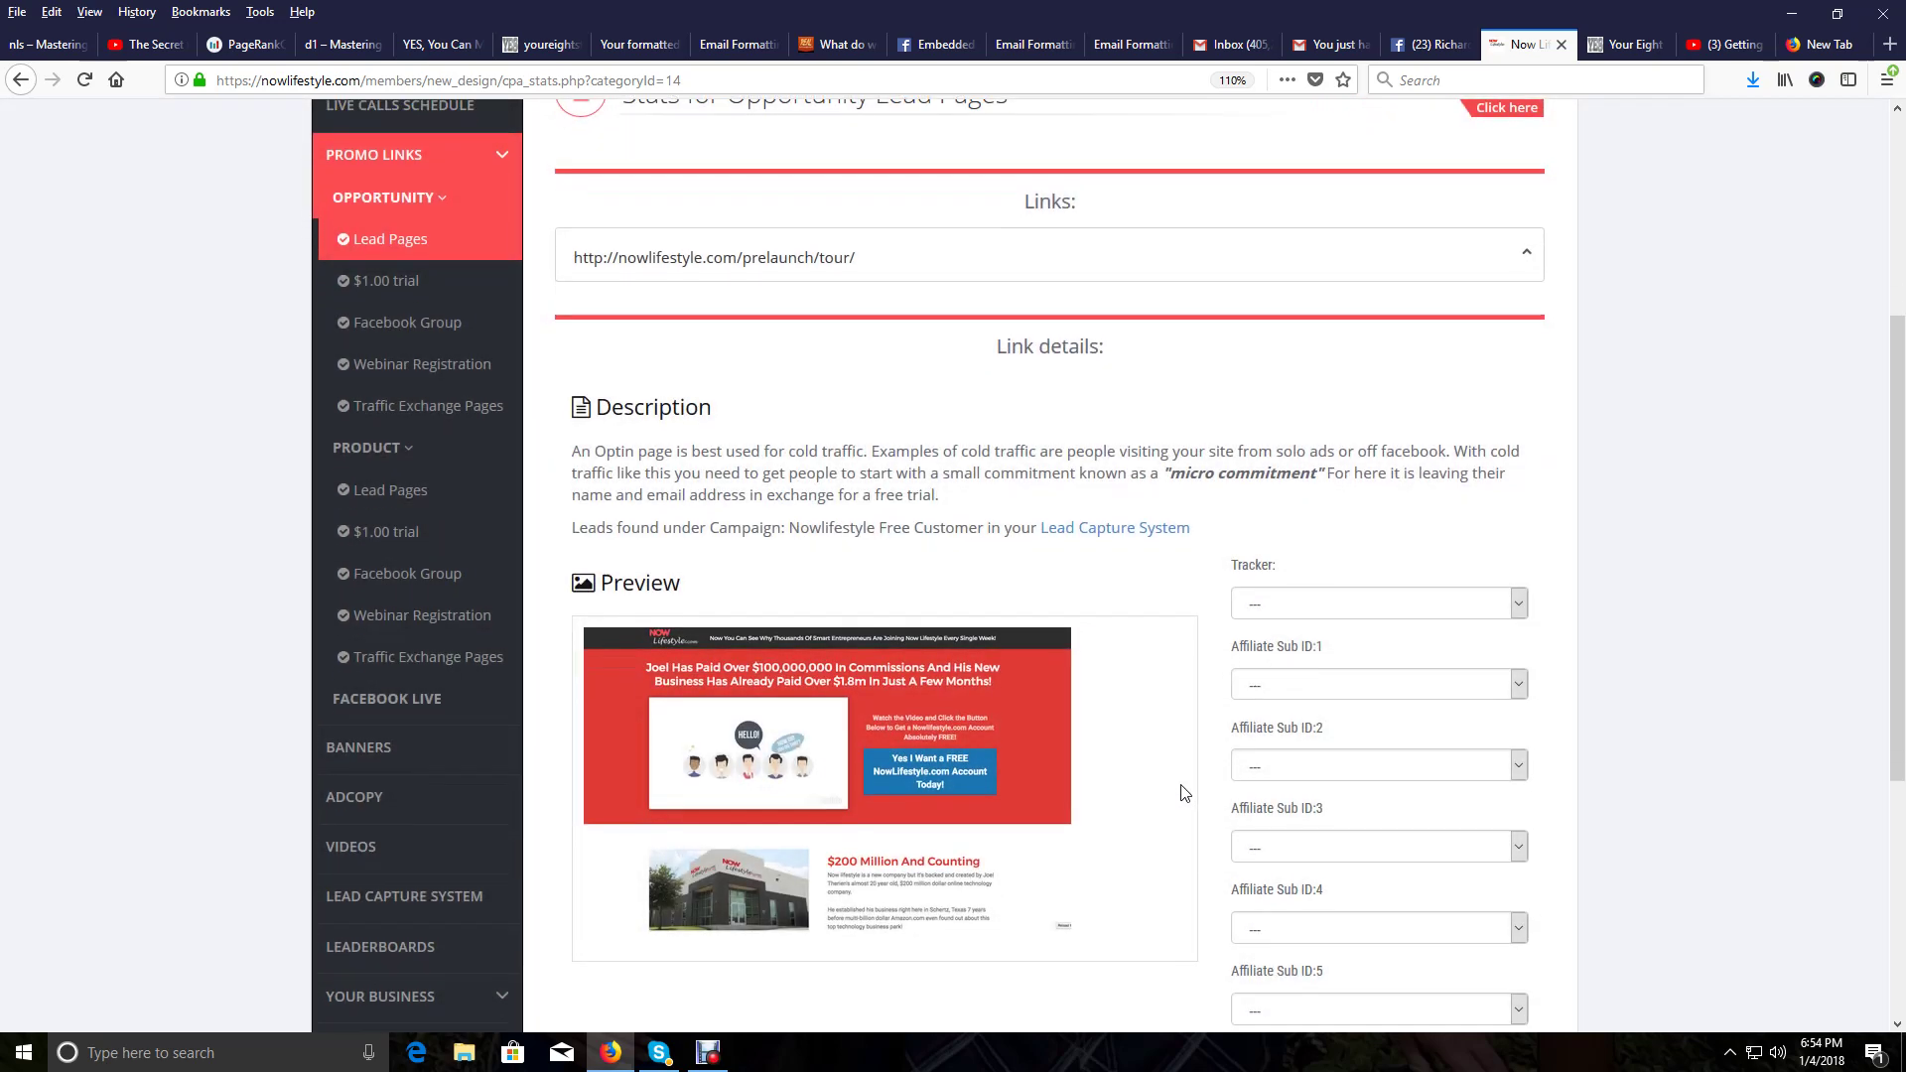
left_click_drag(1261, 690, 852, 689)
key("ctrl+c")
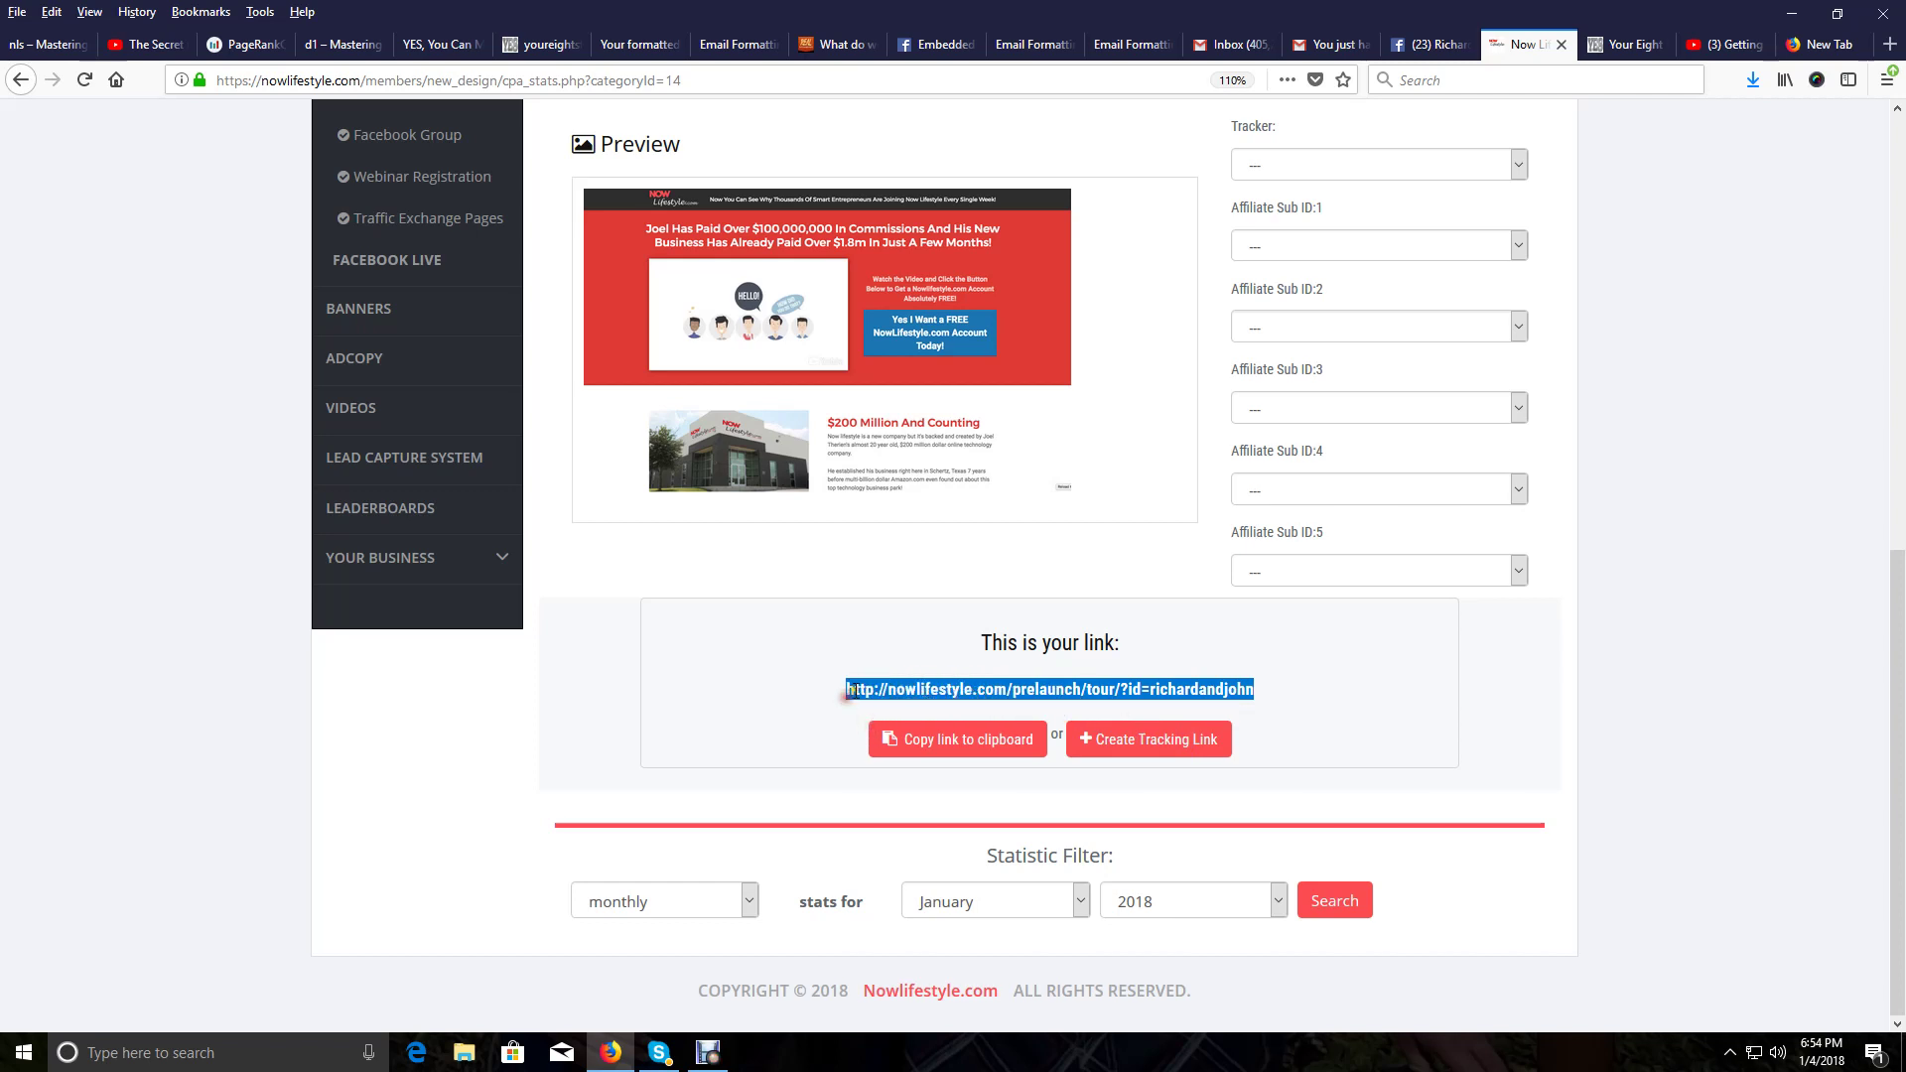
right_click(851, 689)
left_click(903, 841)
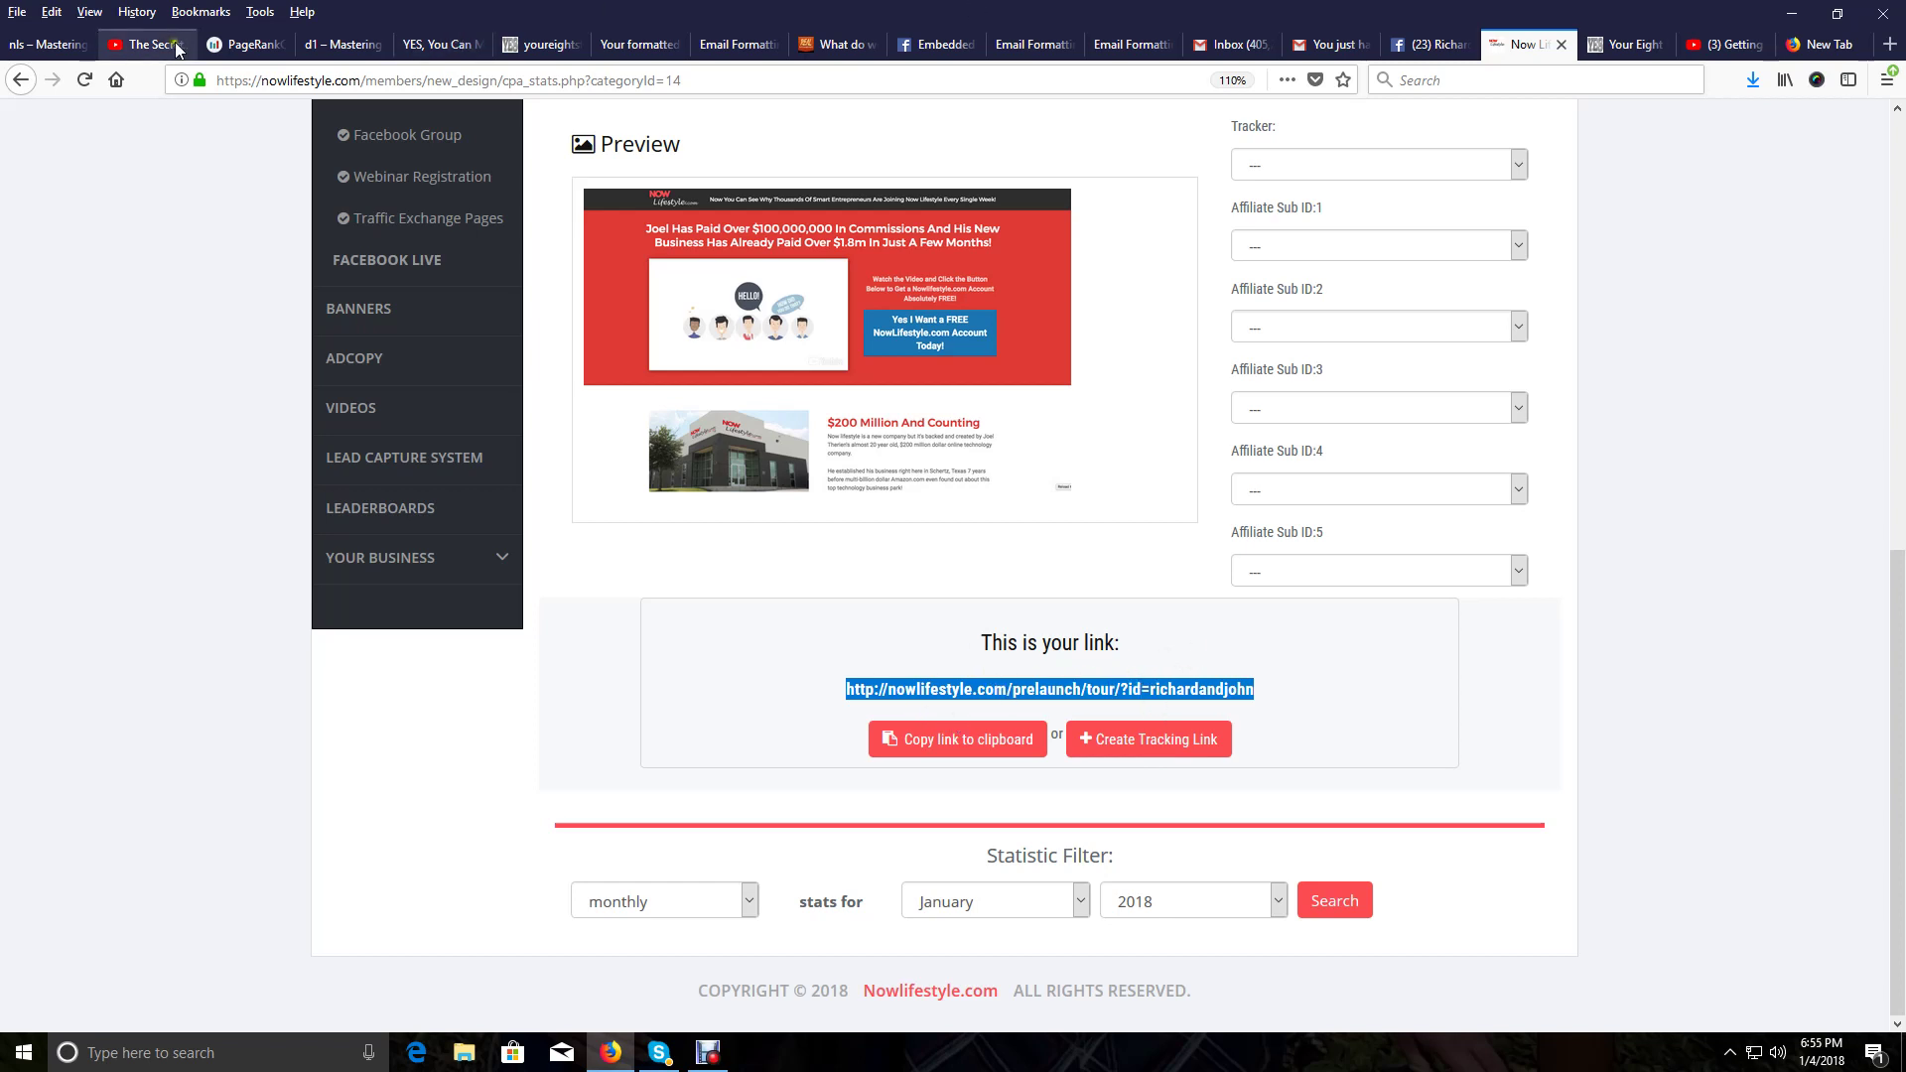
Switch to PageRankCafe and log in with the account username and password
left_click(244, 43)
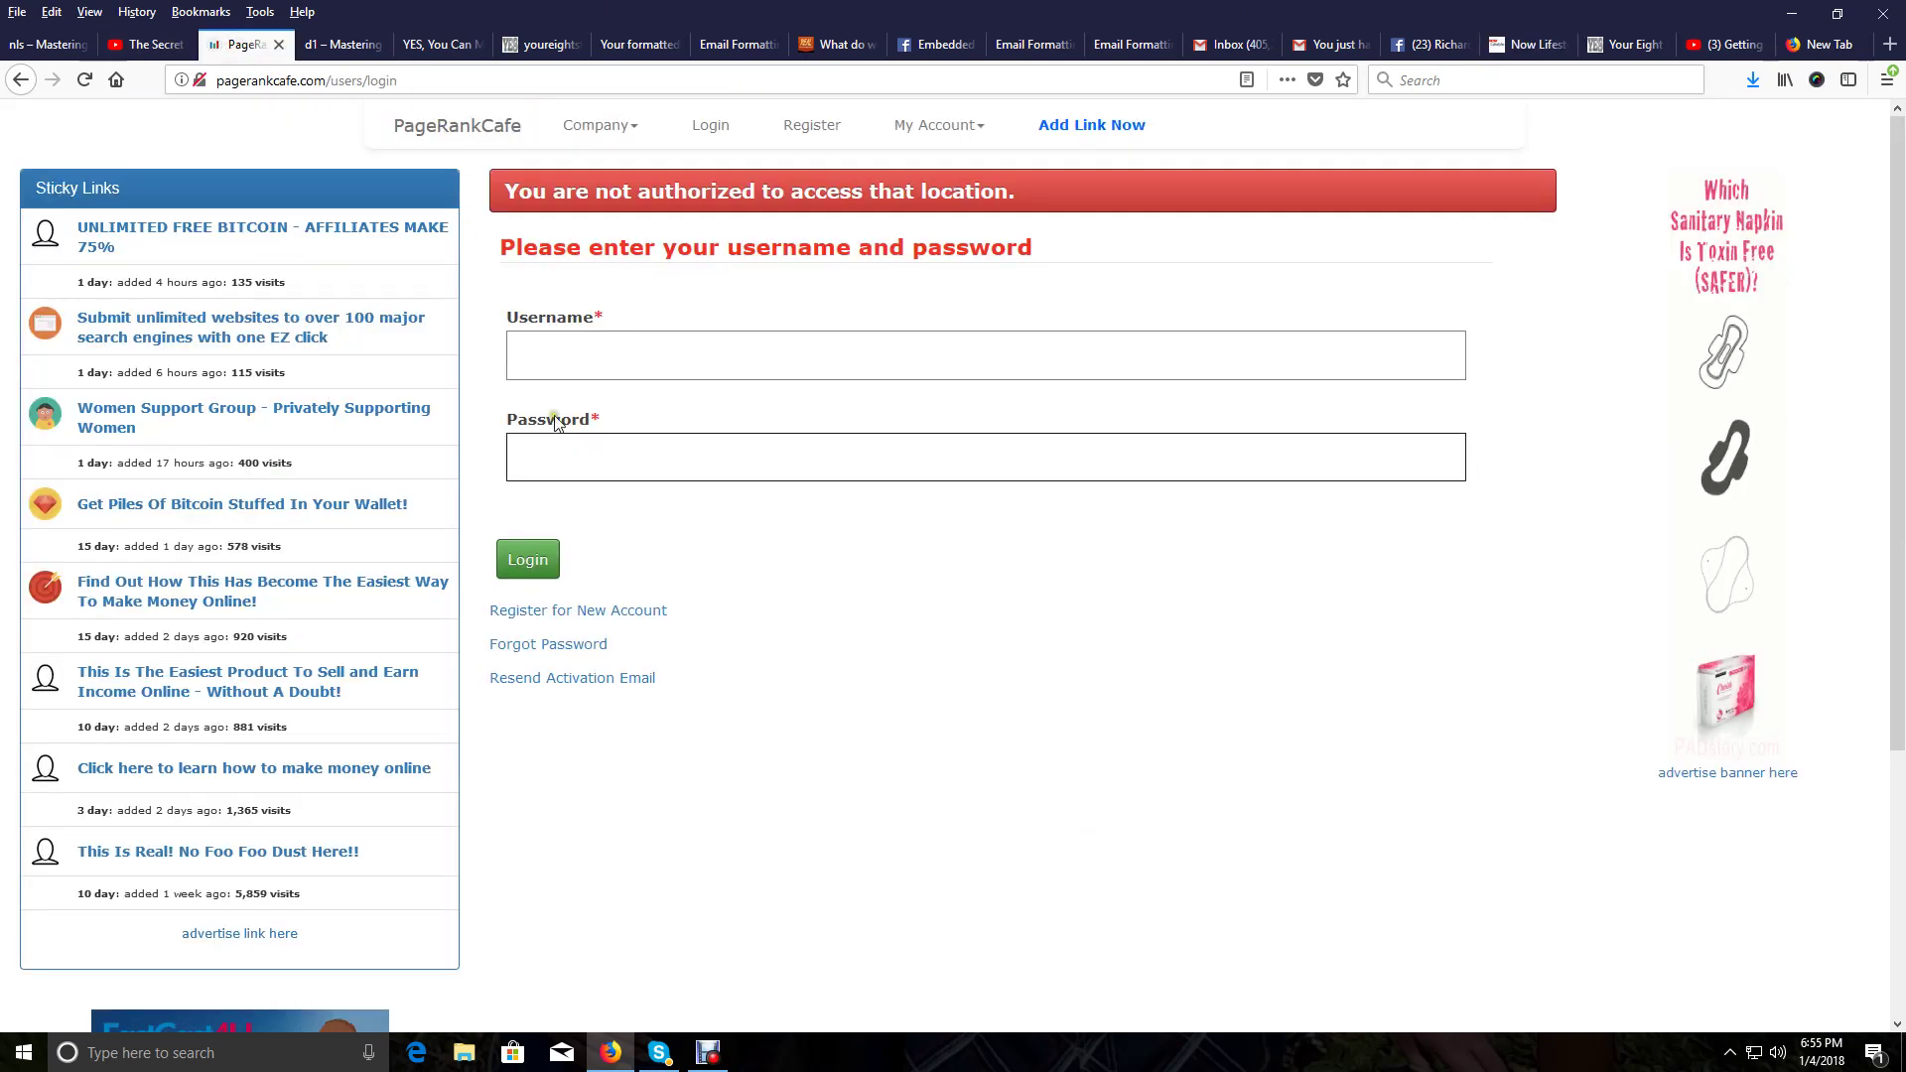
left_click(551, 355)
left_click(527, 417)
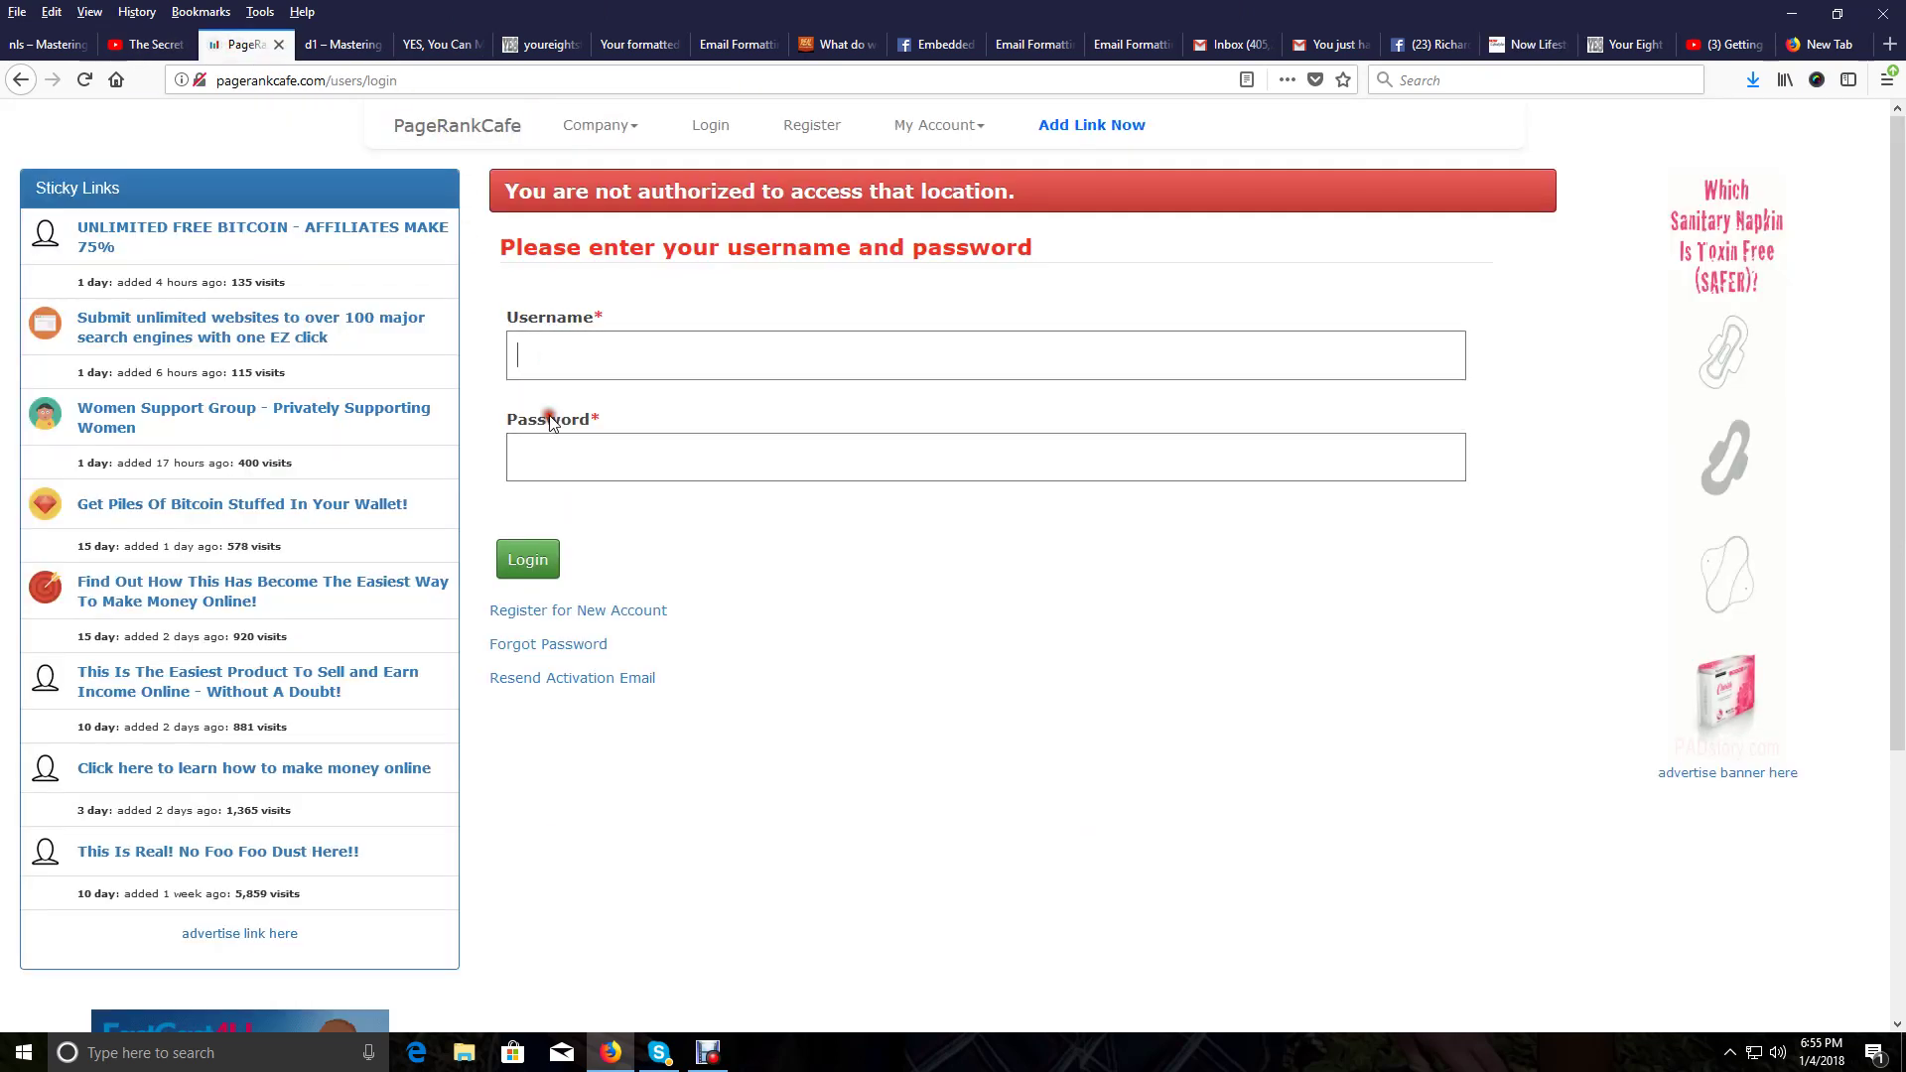
left_click(527, 559)
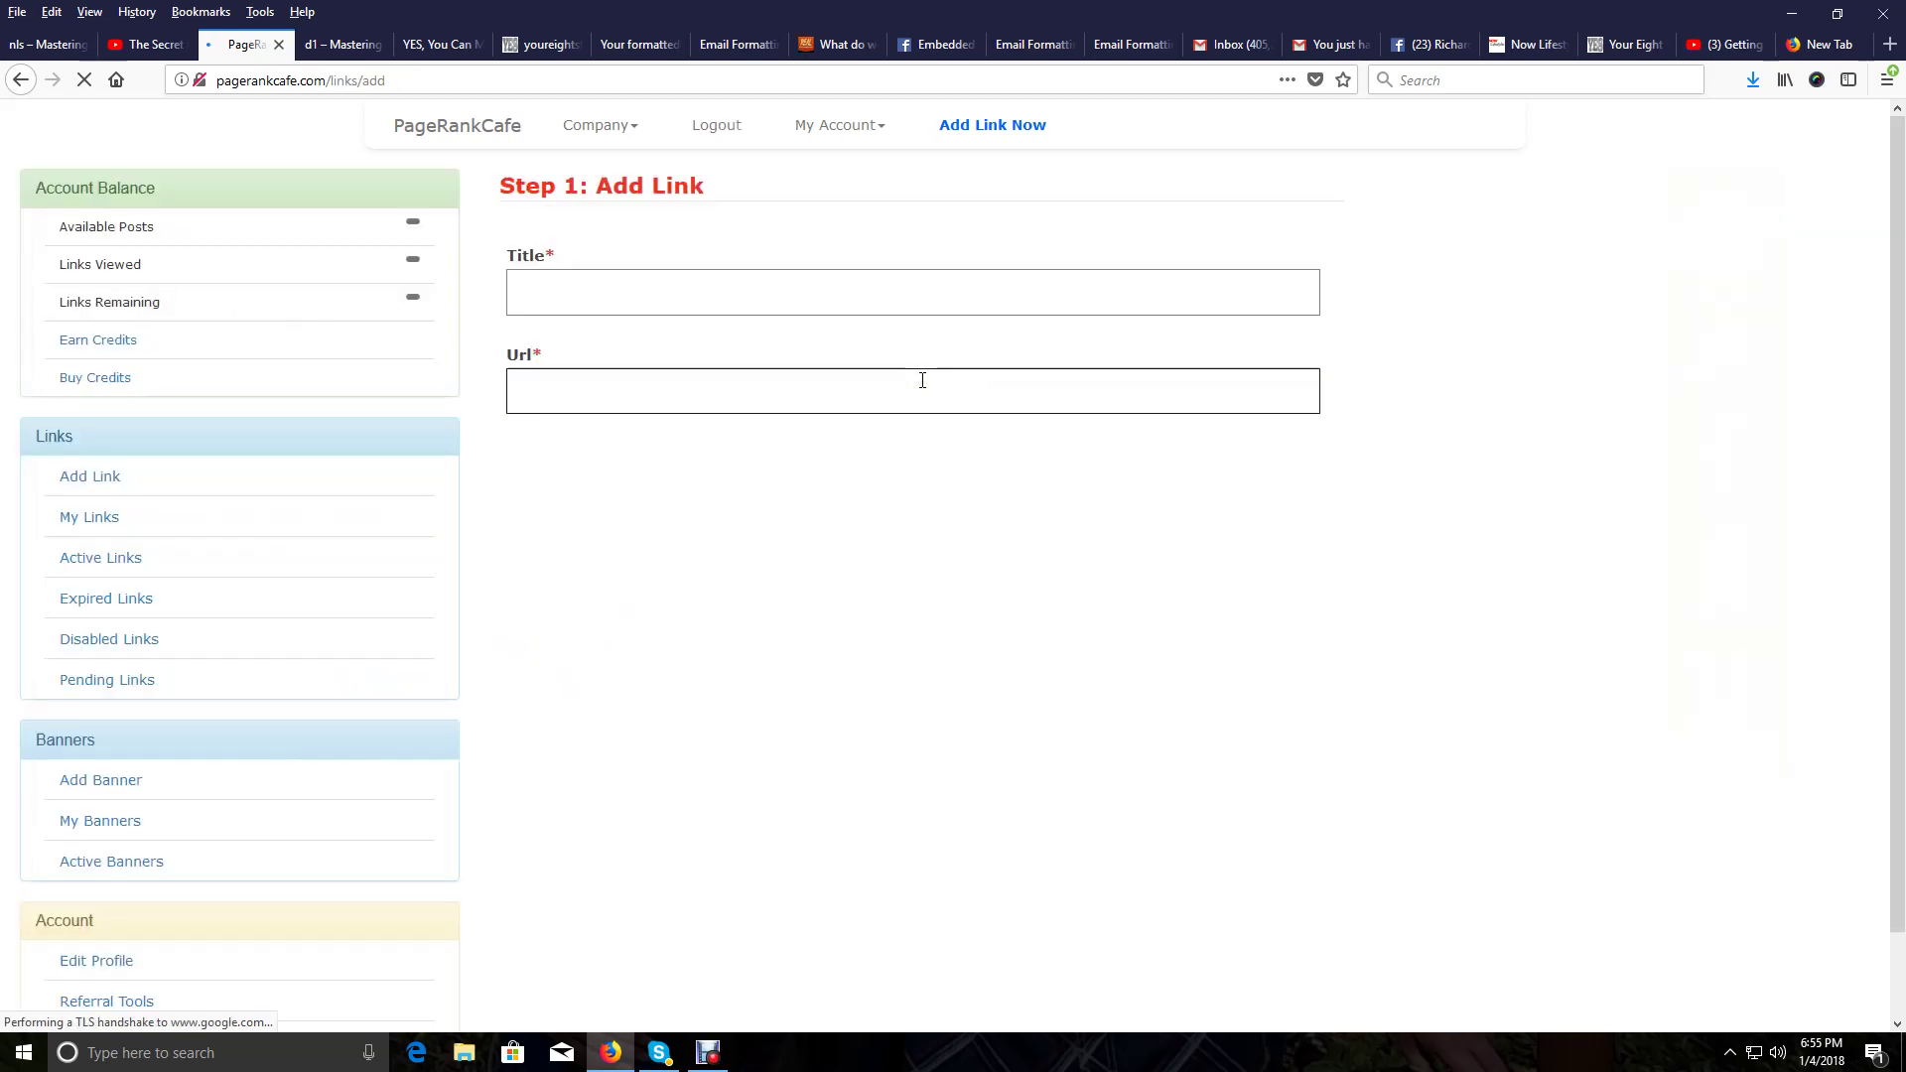
Paste the copied tour referral link as the new link's URL and title it "The new year has started, lets help you make it your best ever!!"
left_click(626, 389)
right_click(628, 393)
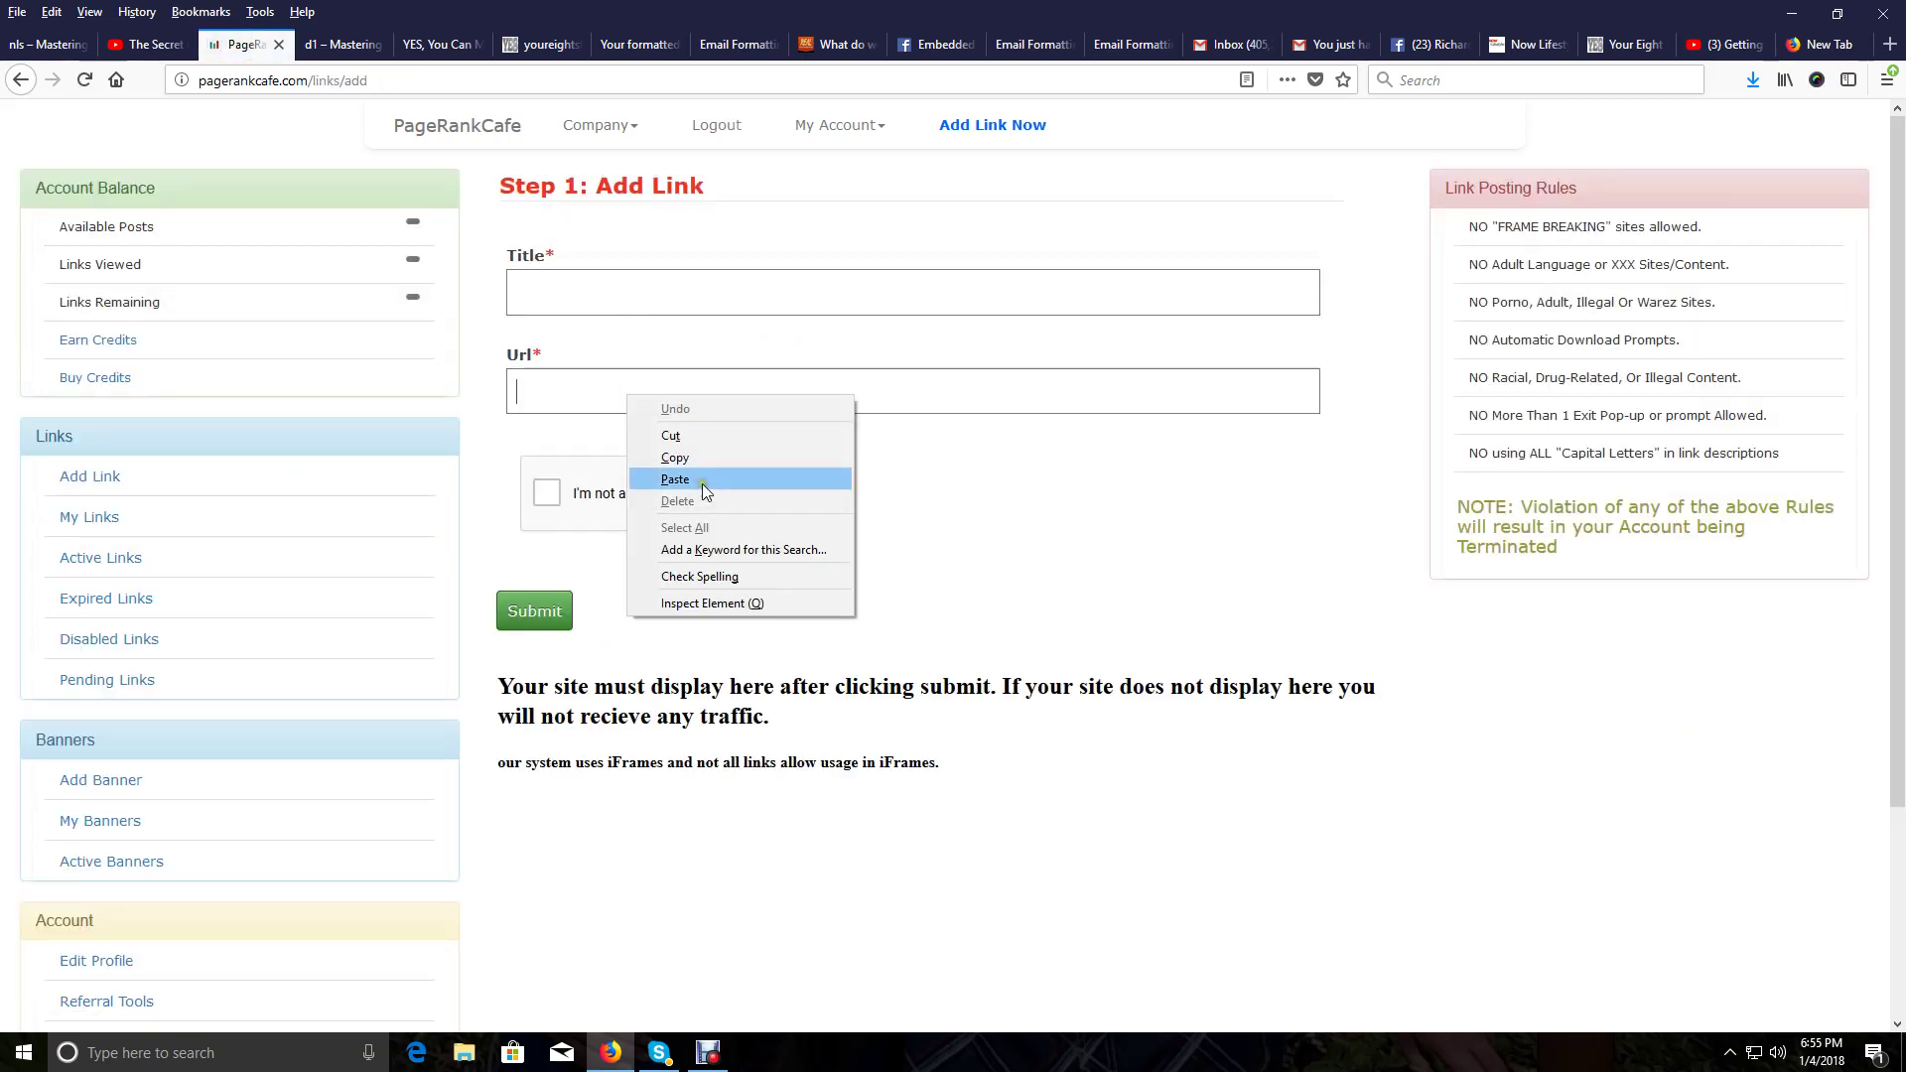
left_click(700, 481)
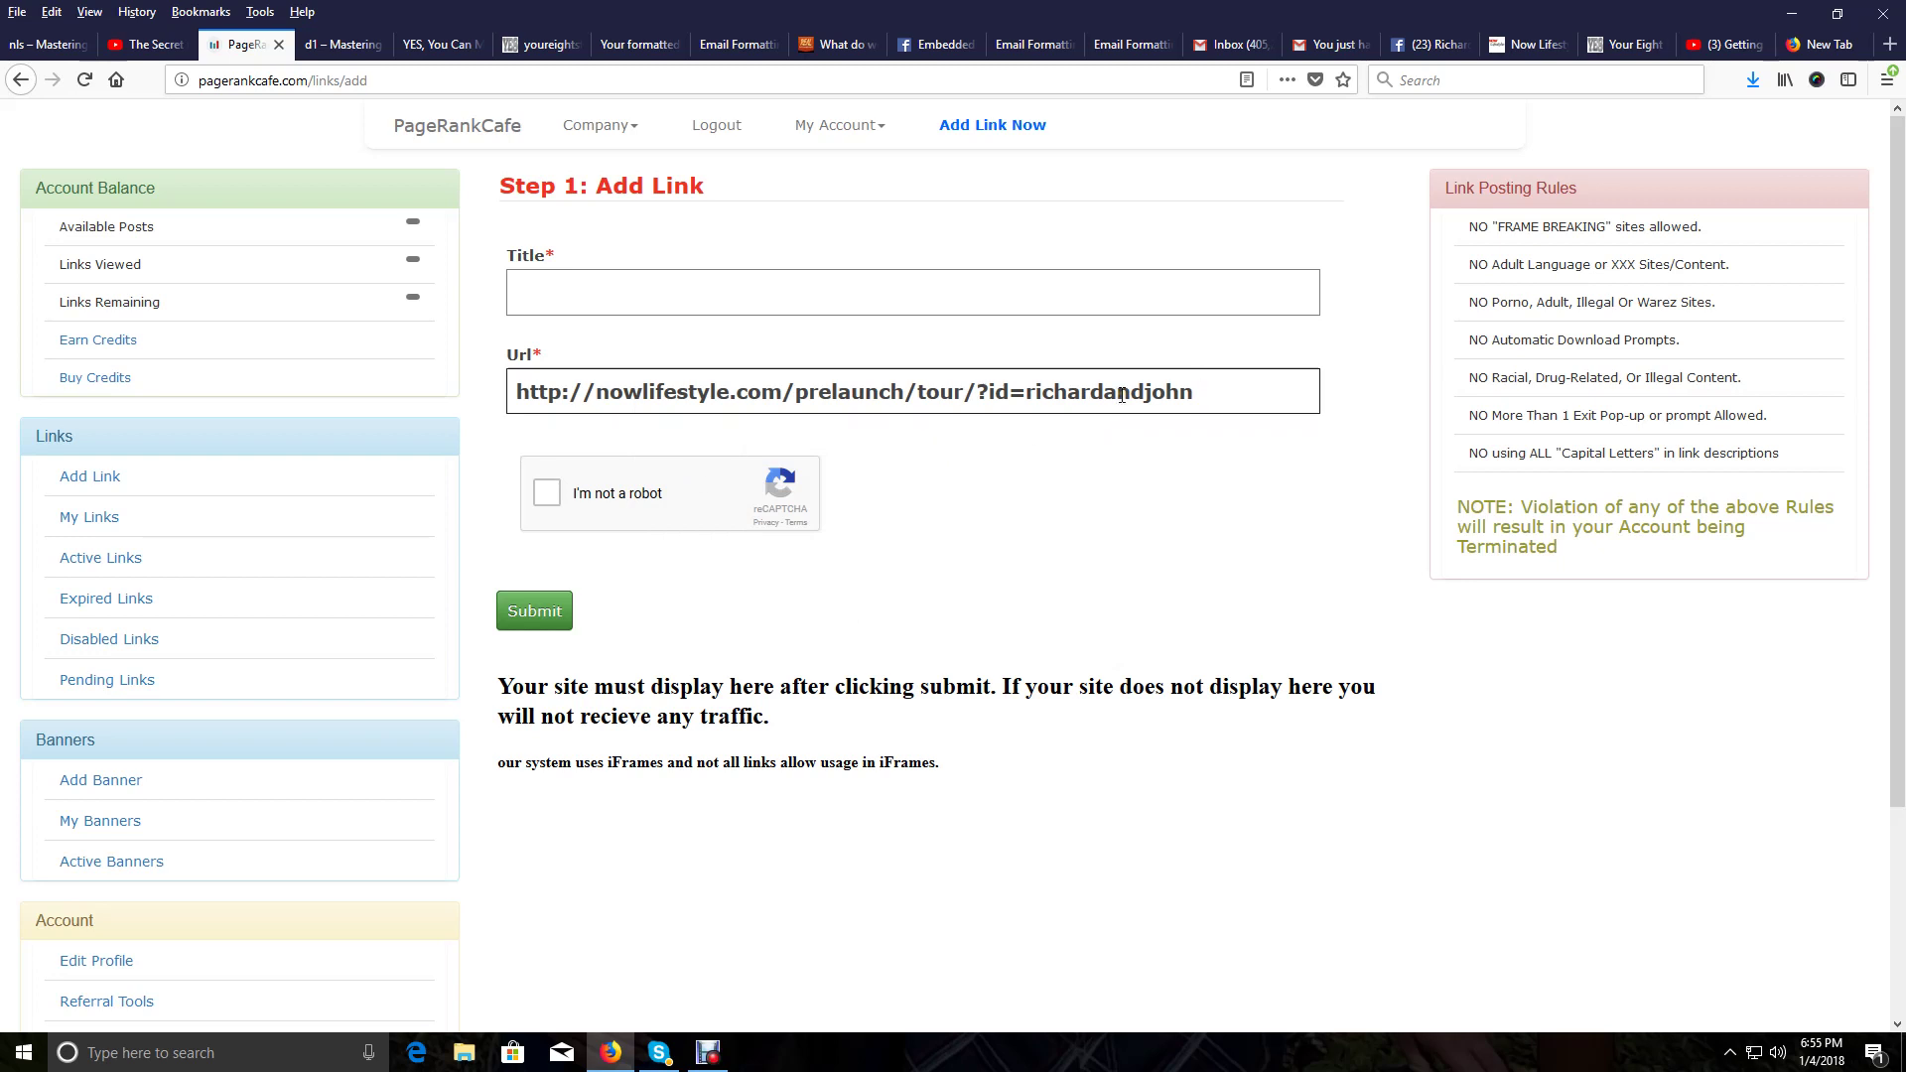
left_click(624, 298)
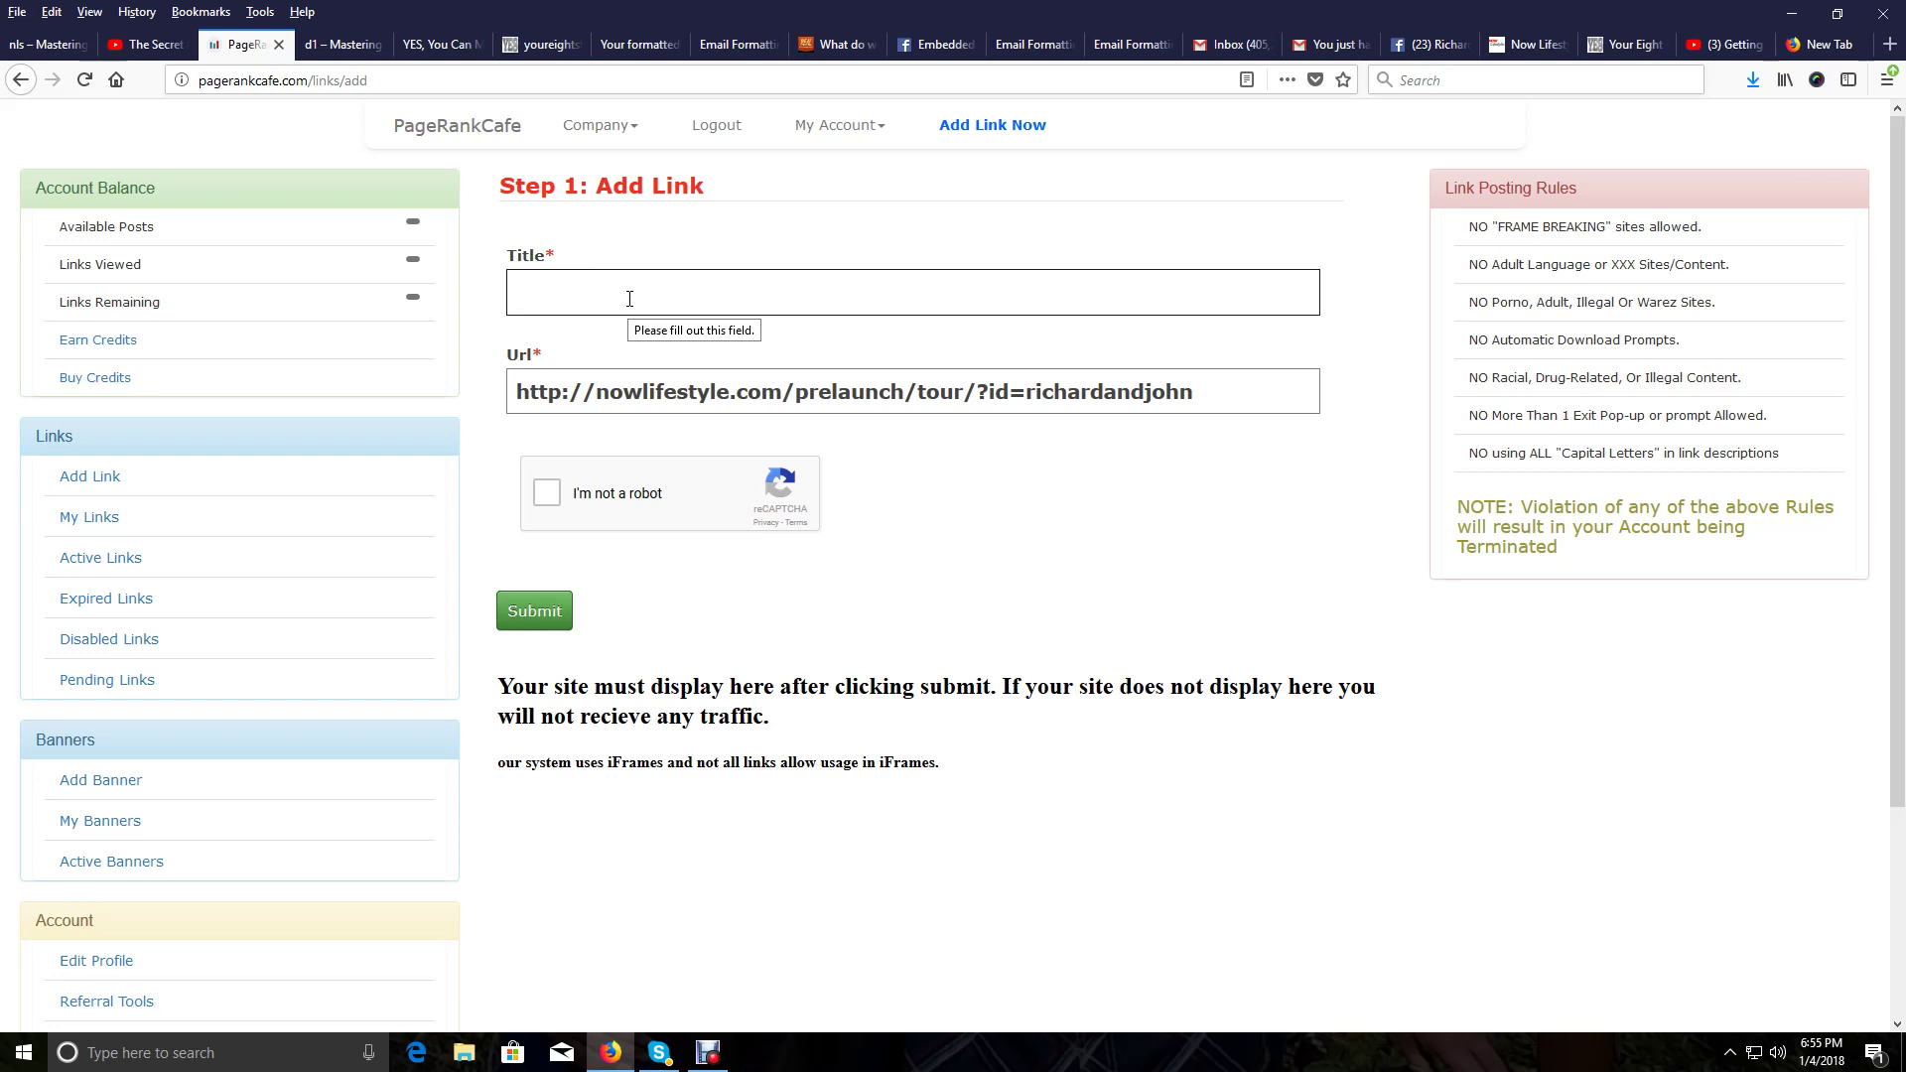
type("T")
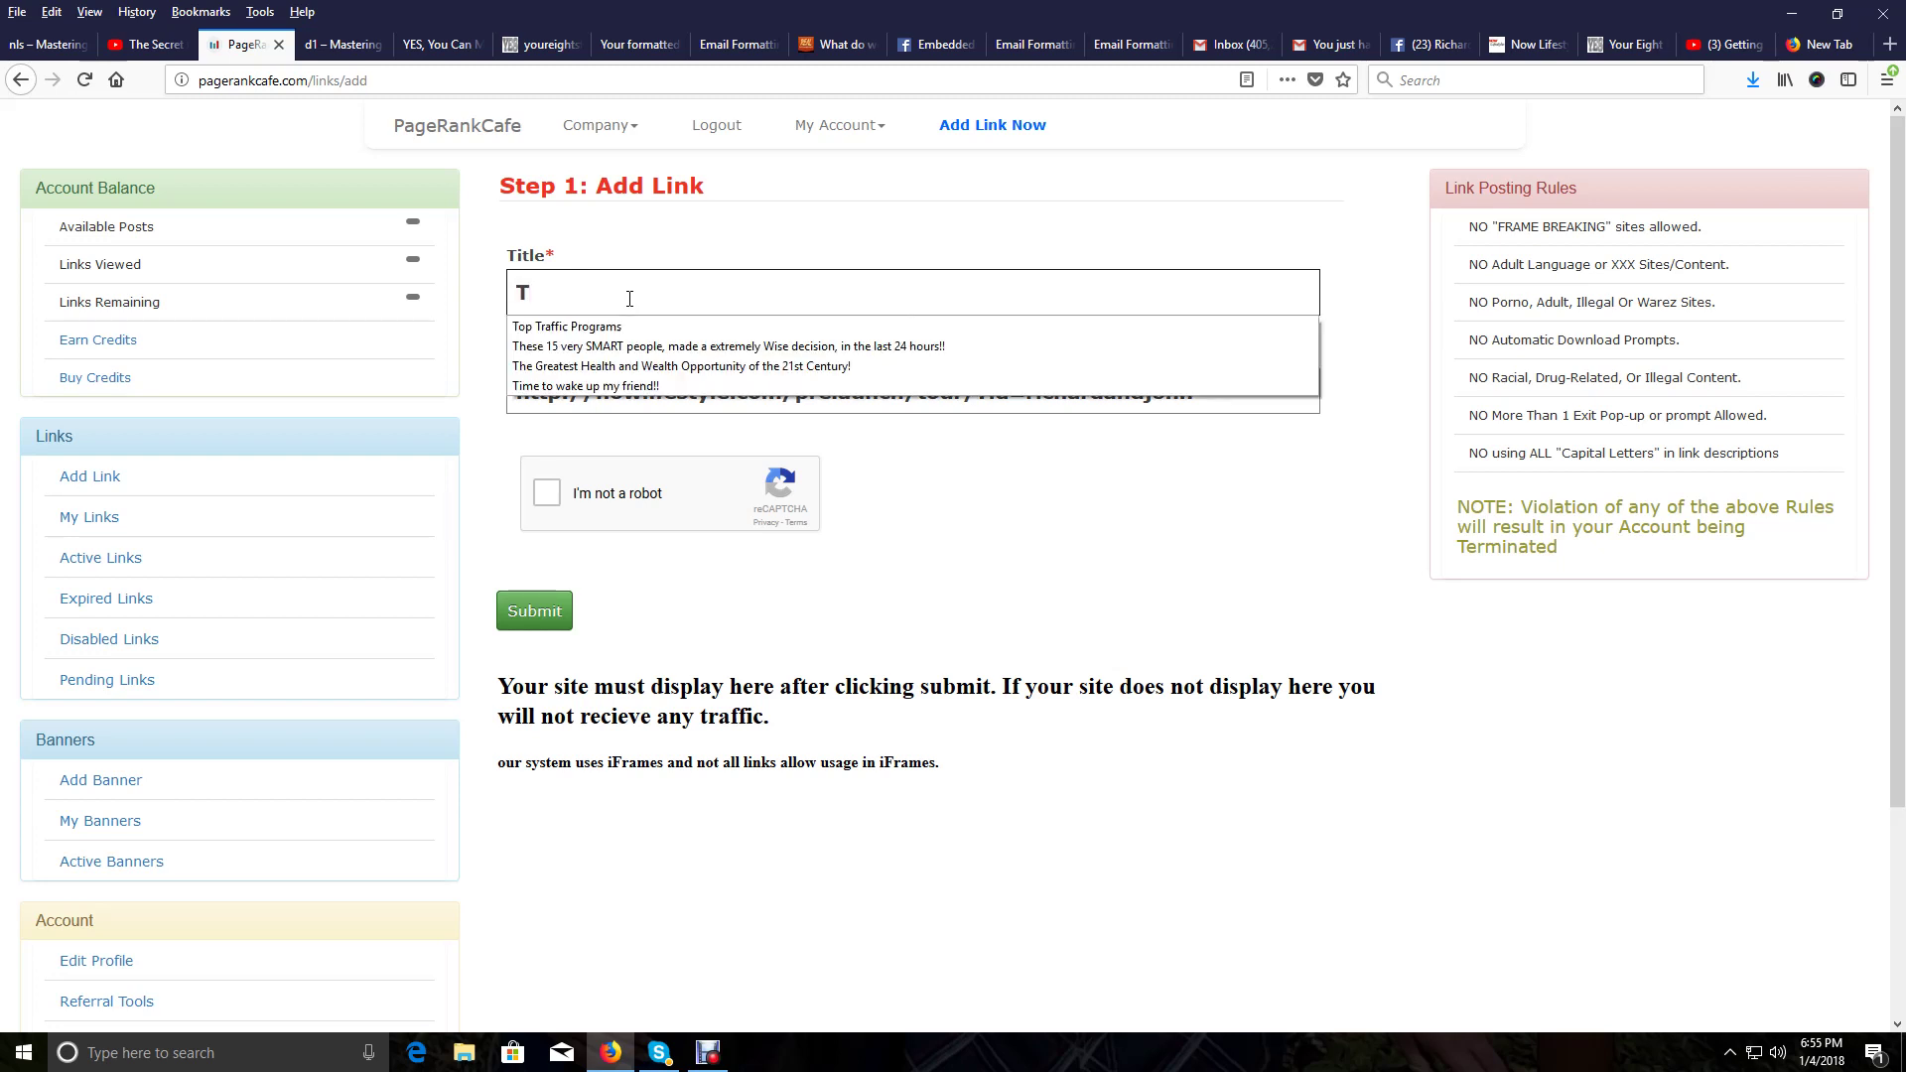
type("he new year has s")
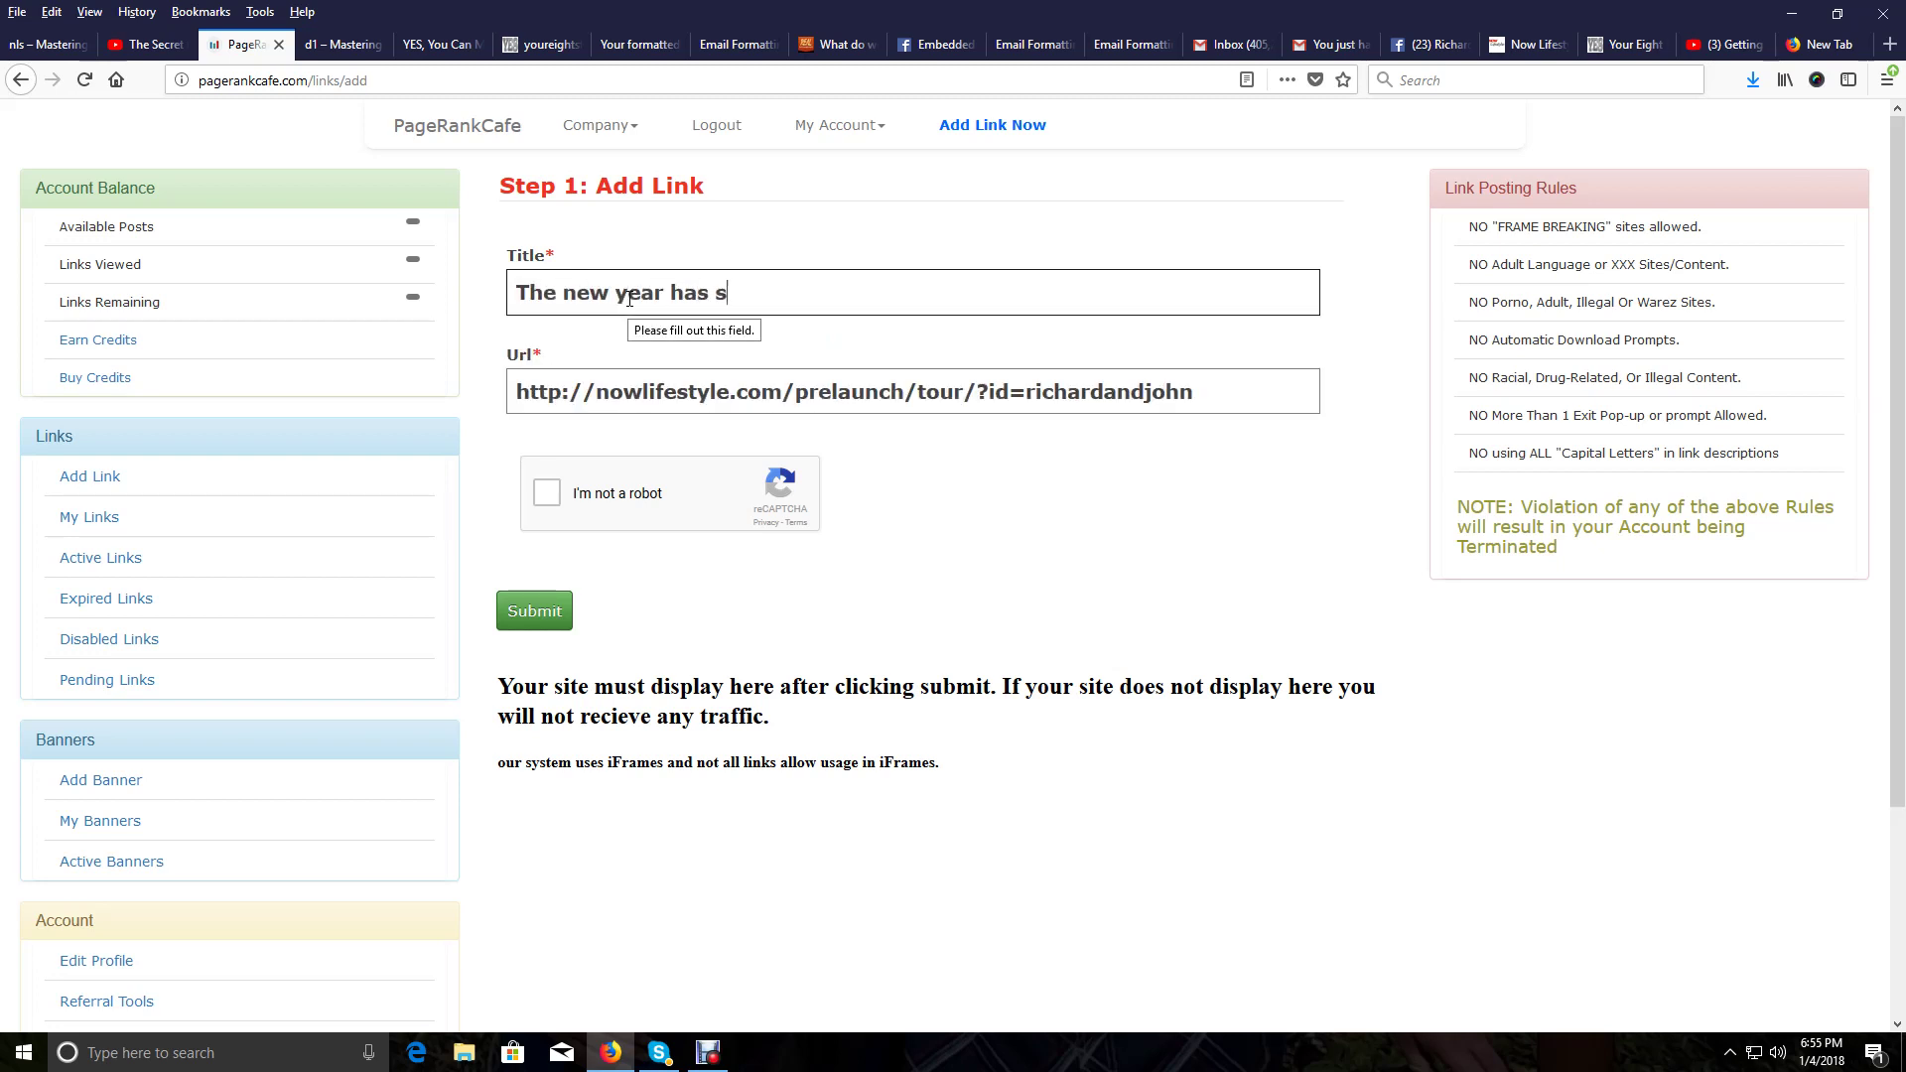
type("tarted, lets help yo")
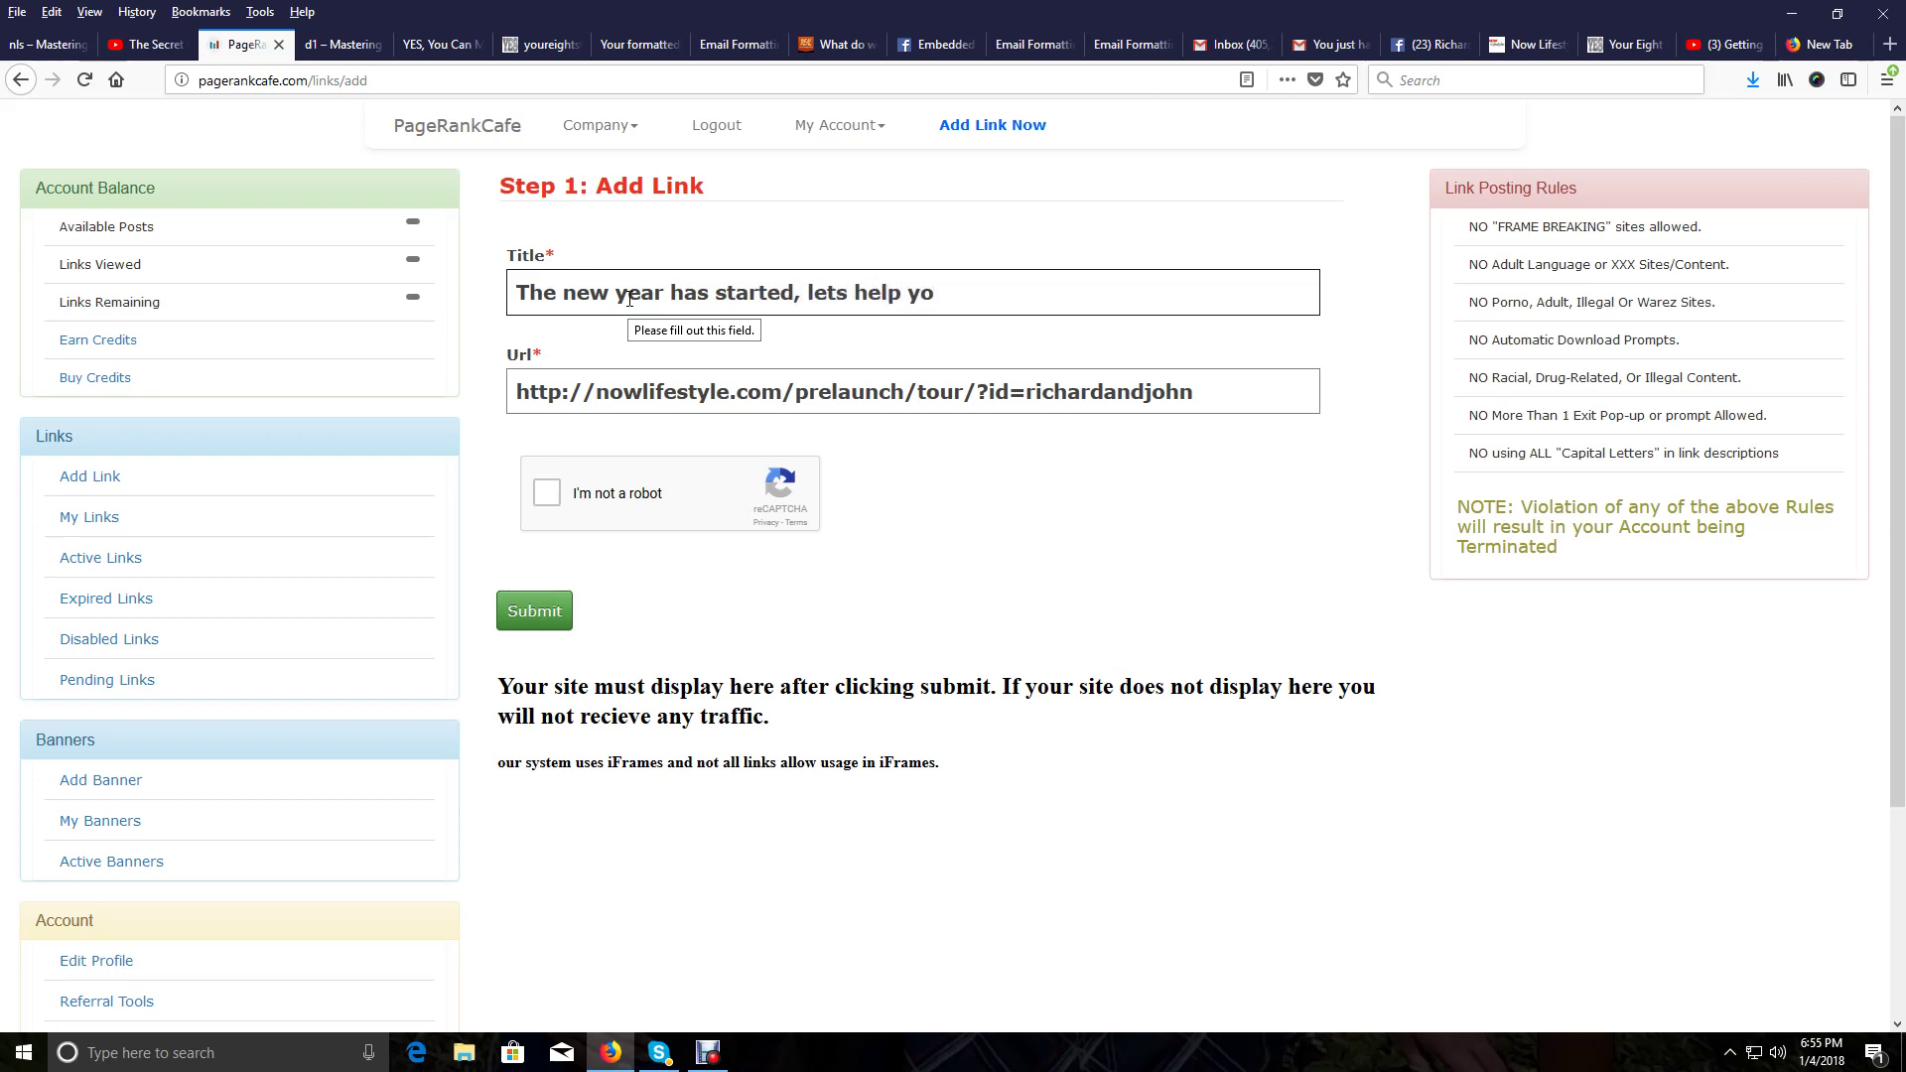
type("u make it your best ever!!")
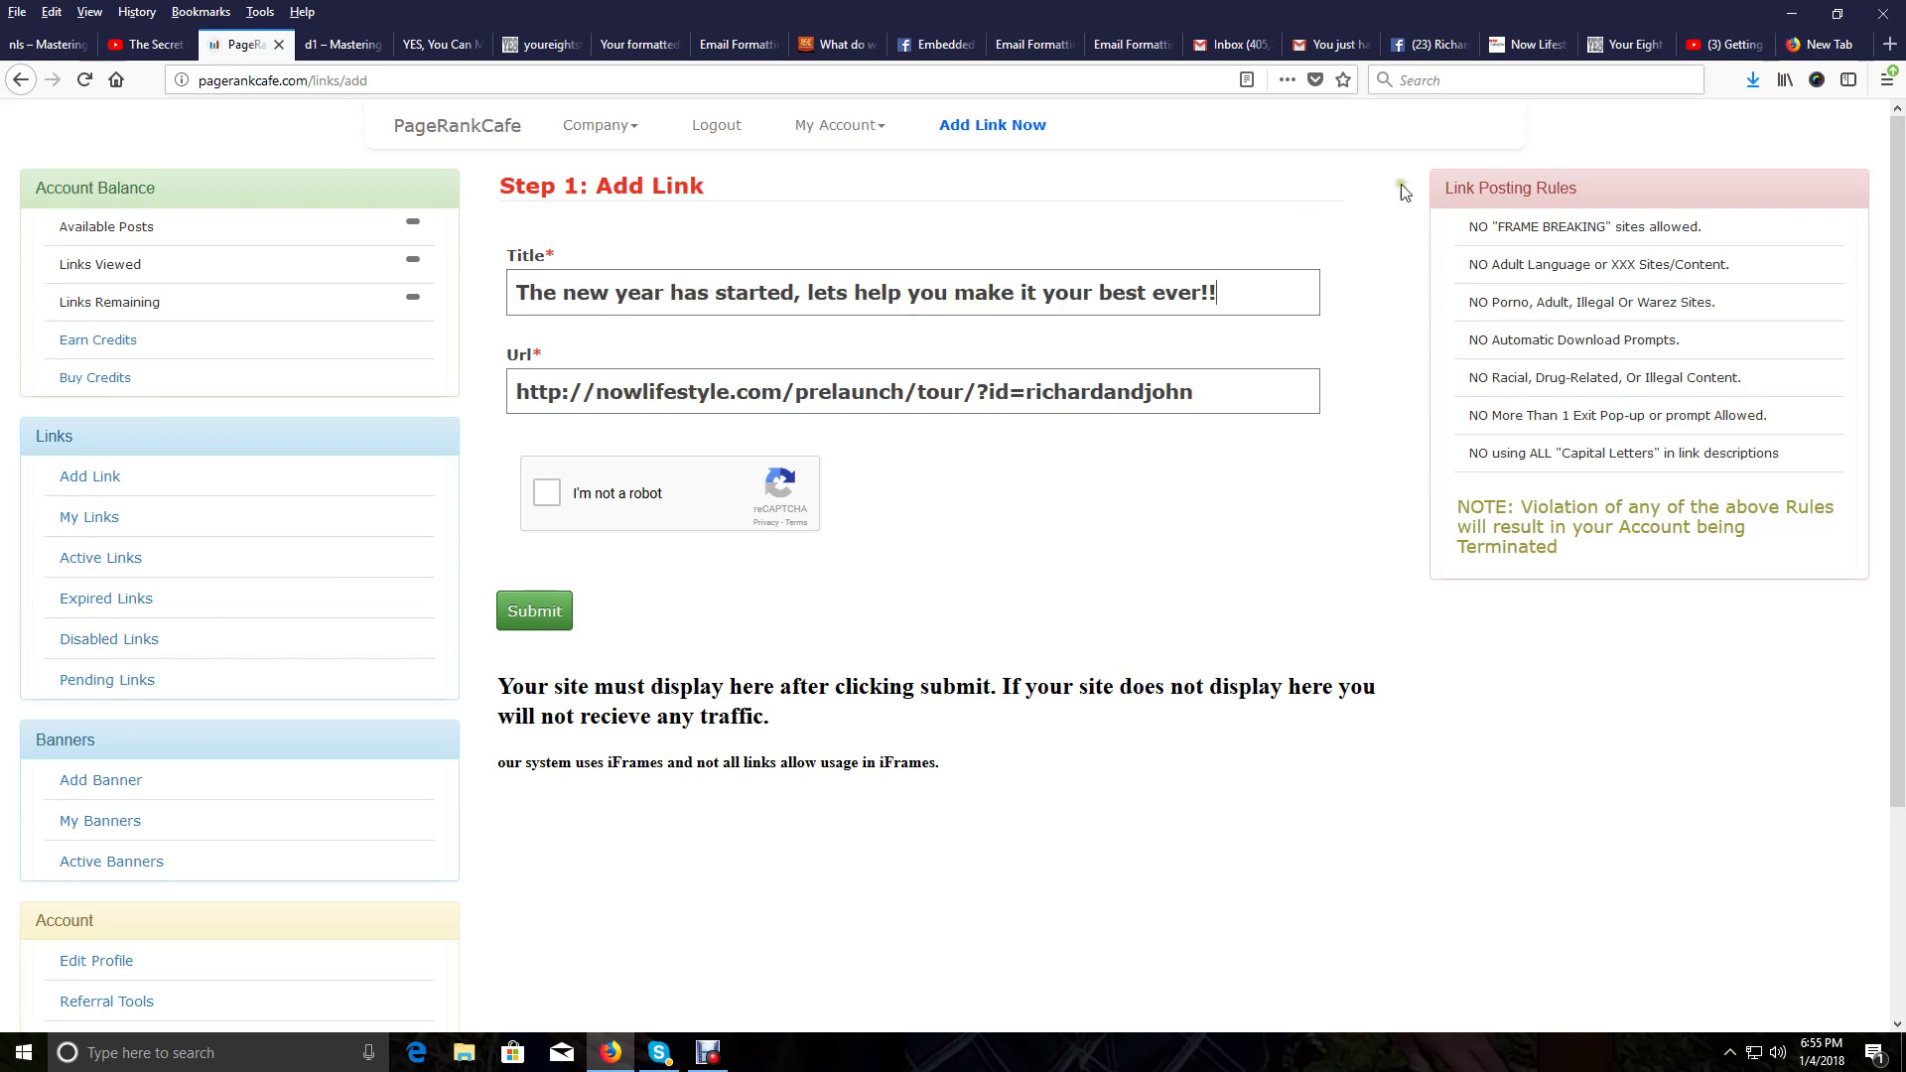
Switch to Now Lifestyle and look through the ready-made Facebook private messages in the reseller adcopy
left_click(1523, 45)
scroll(691, 547, "up", 2)
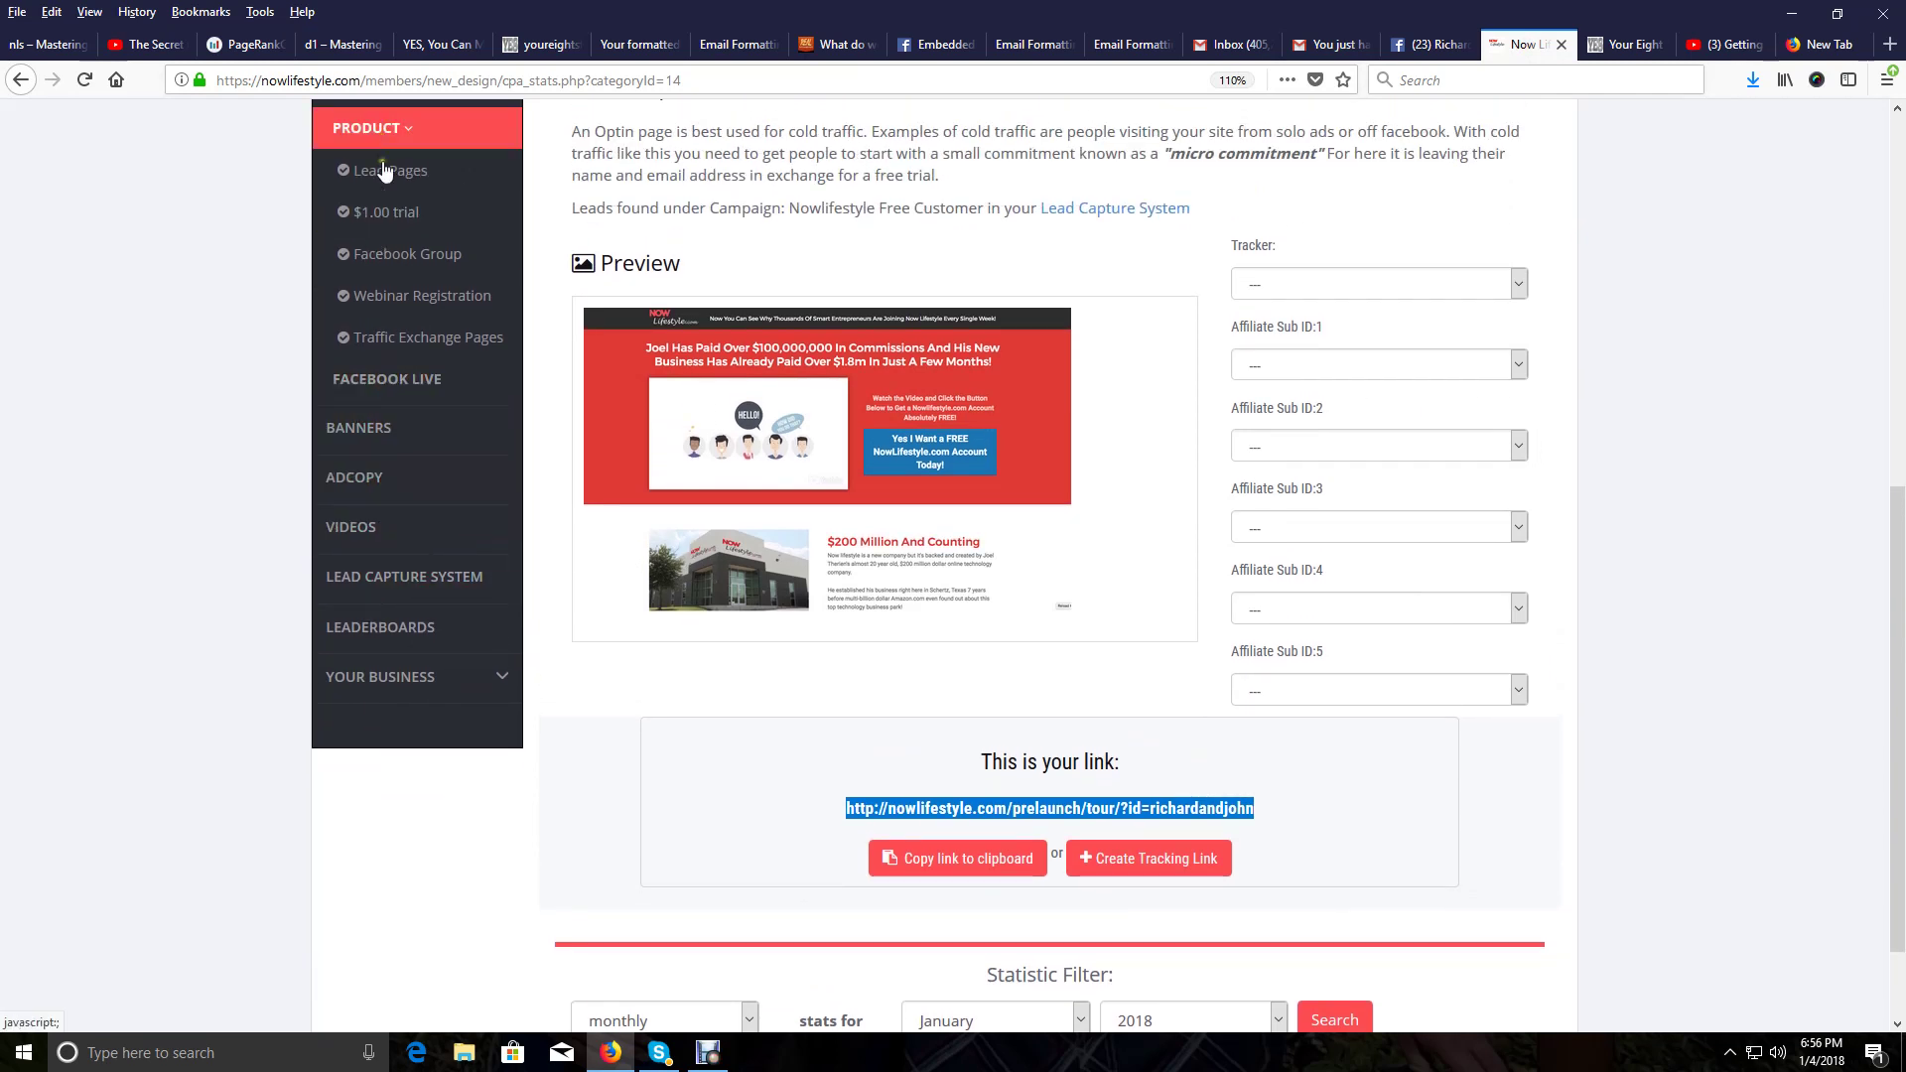
left_click(381, 488)
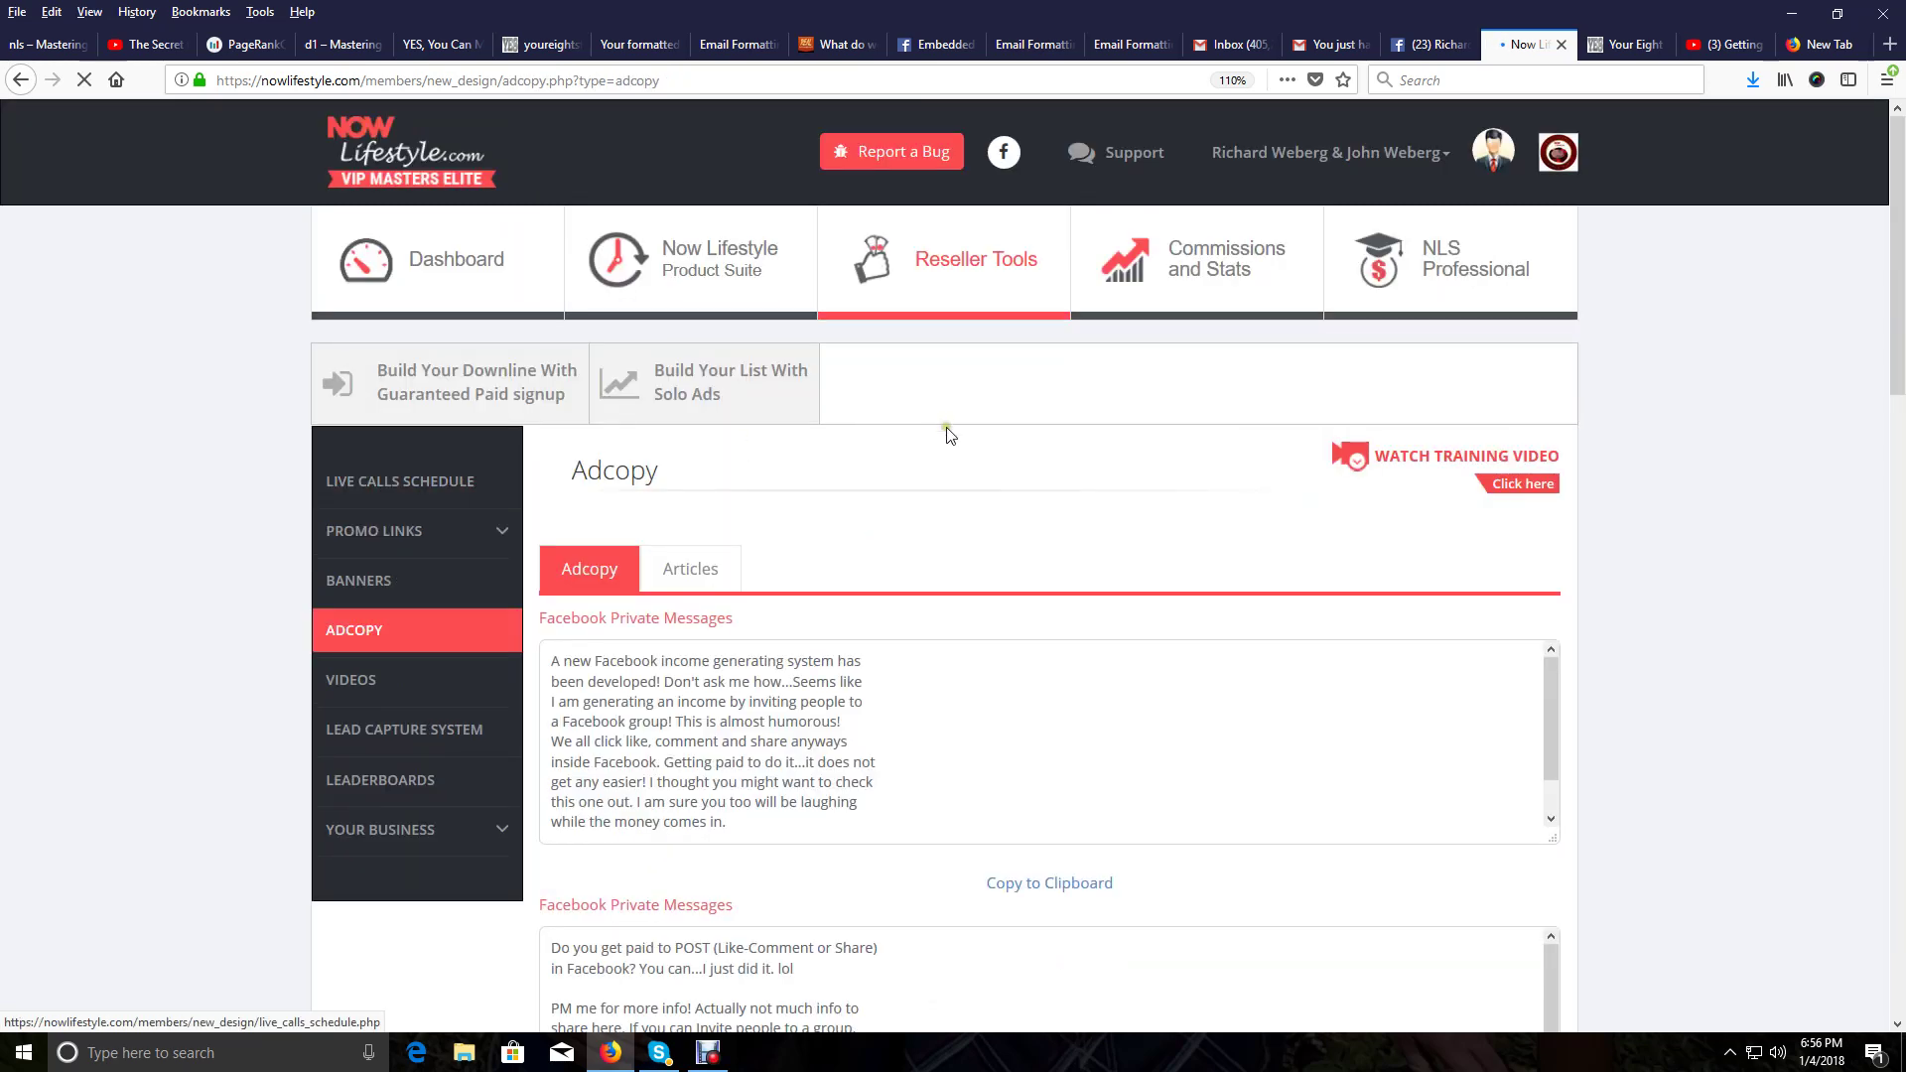
scroll(884, 569, "down", 3)
scroll(841, 631, "down", 1)
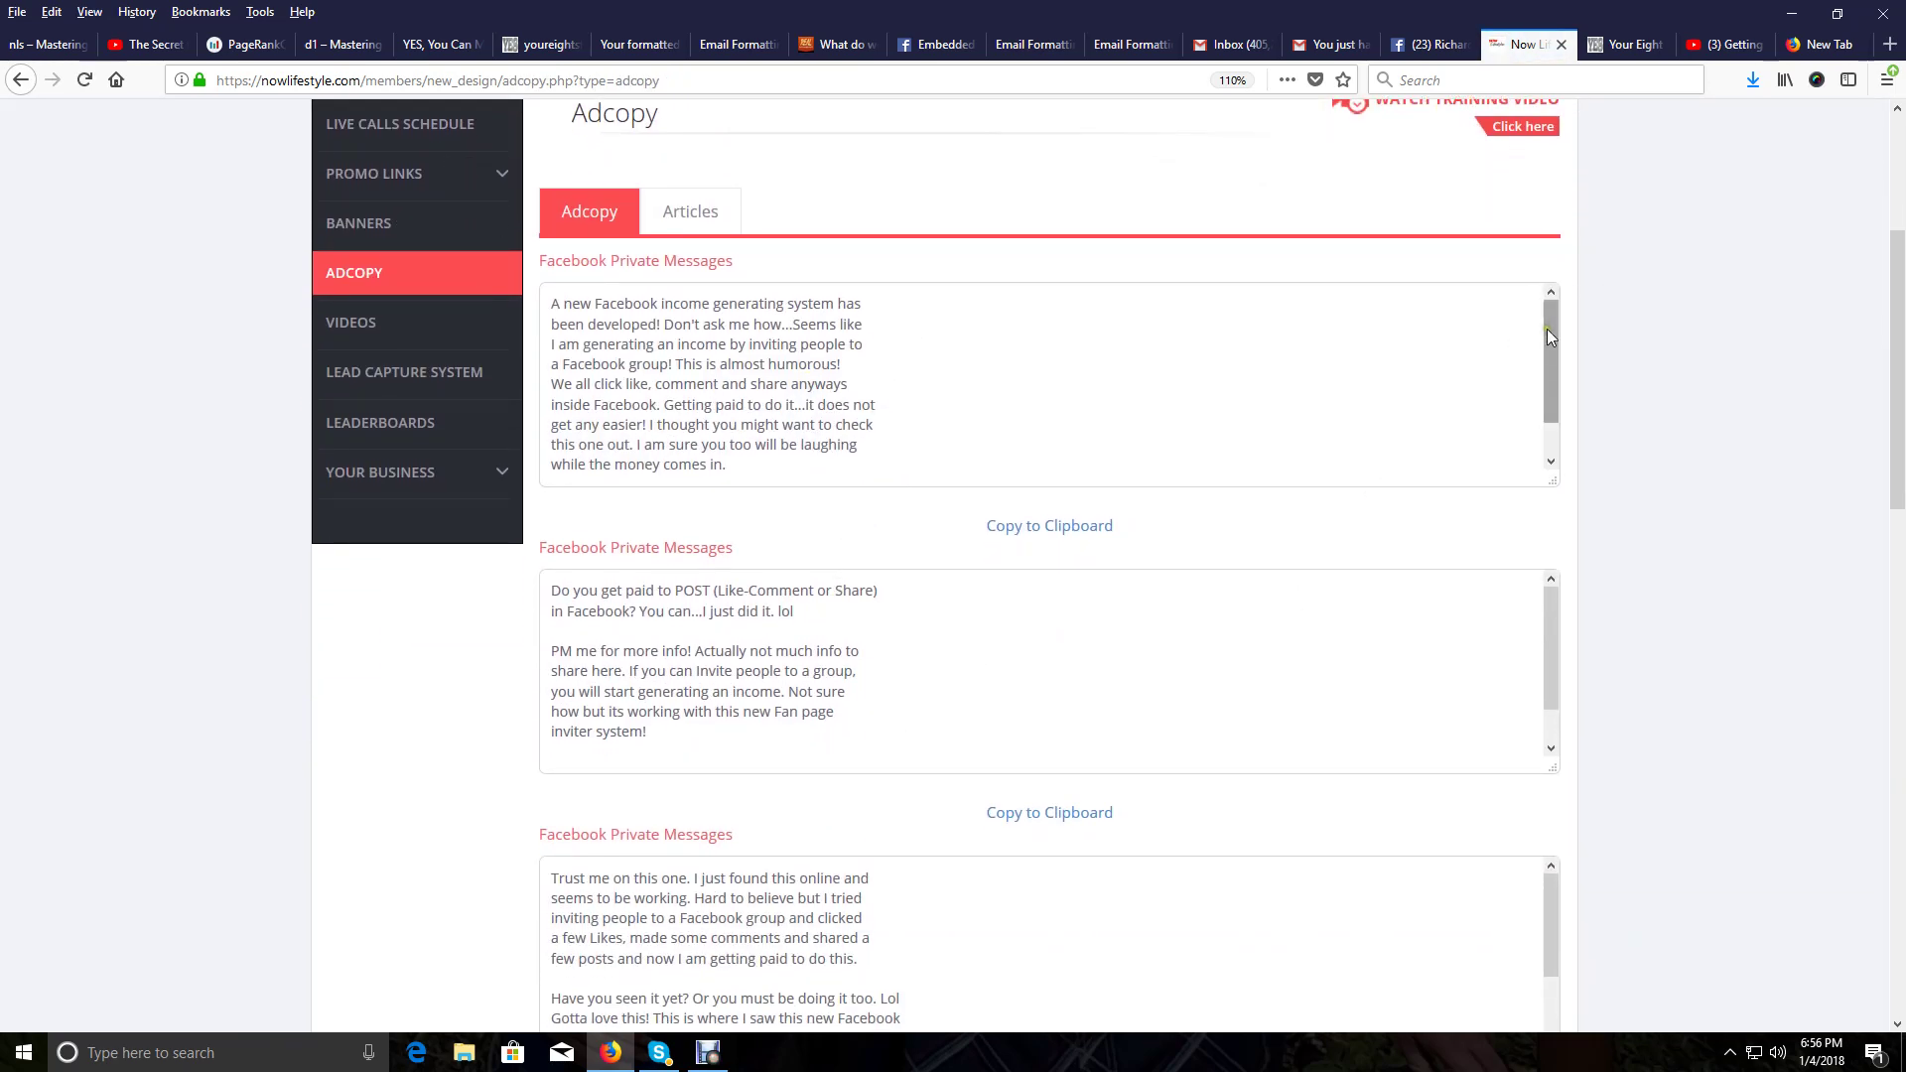
scroll(1547, 330, "down", 1)
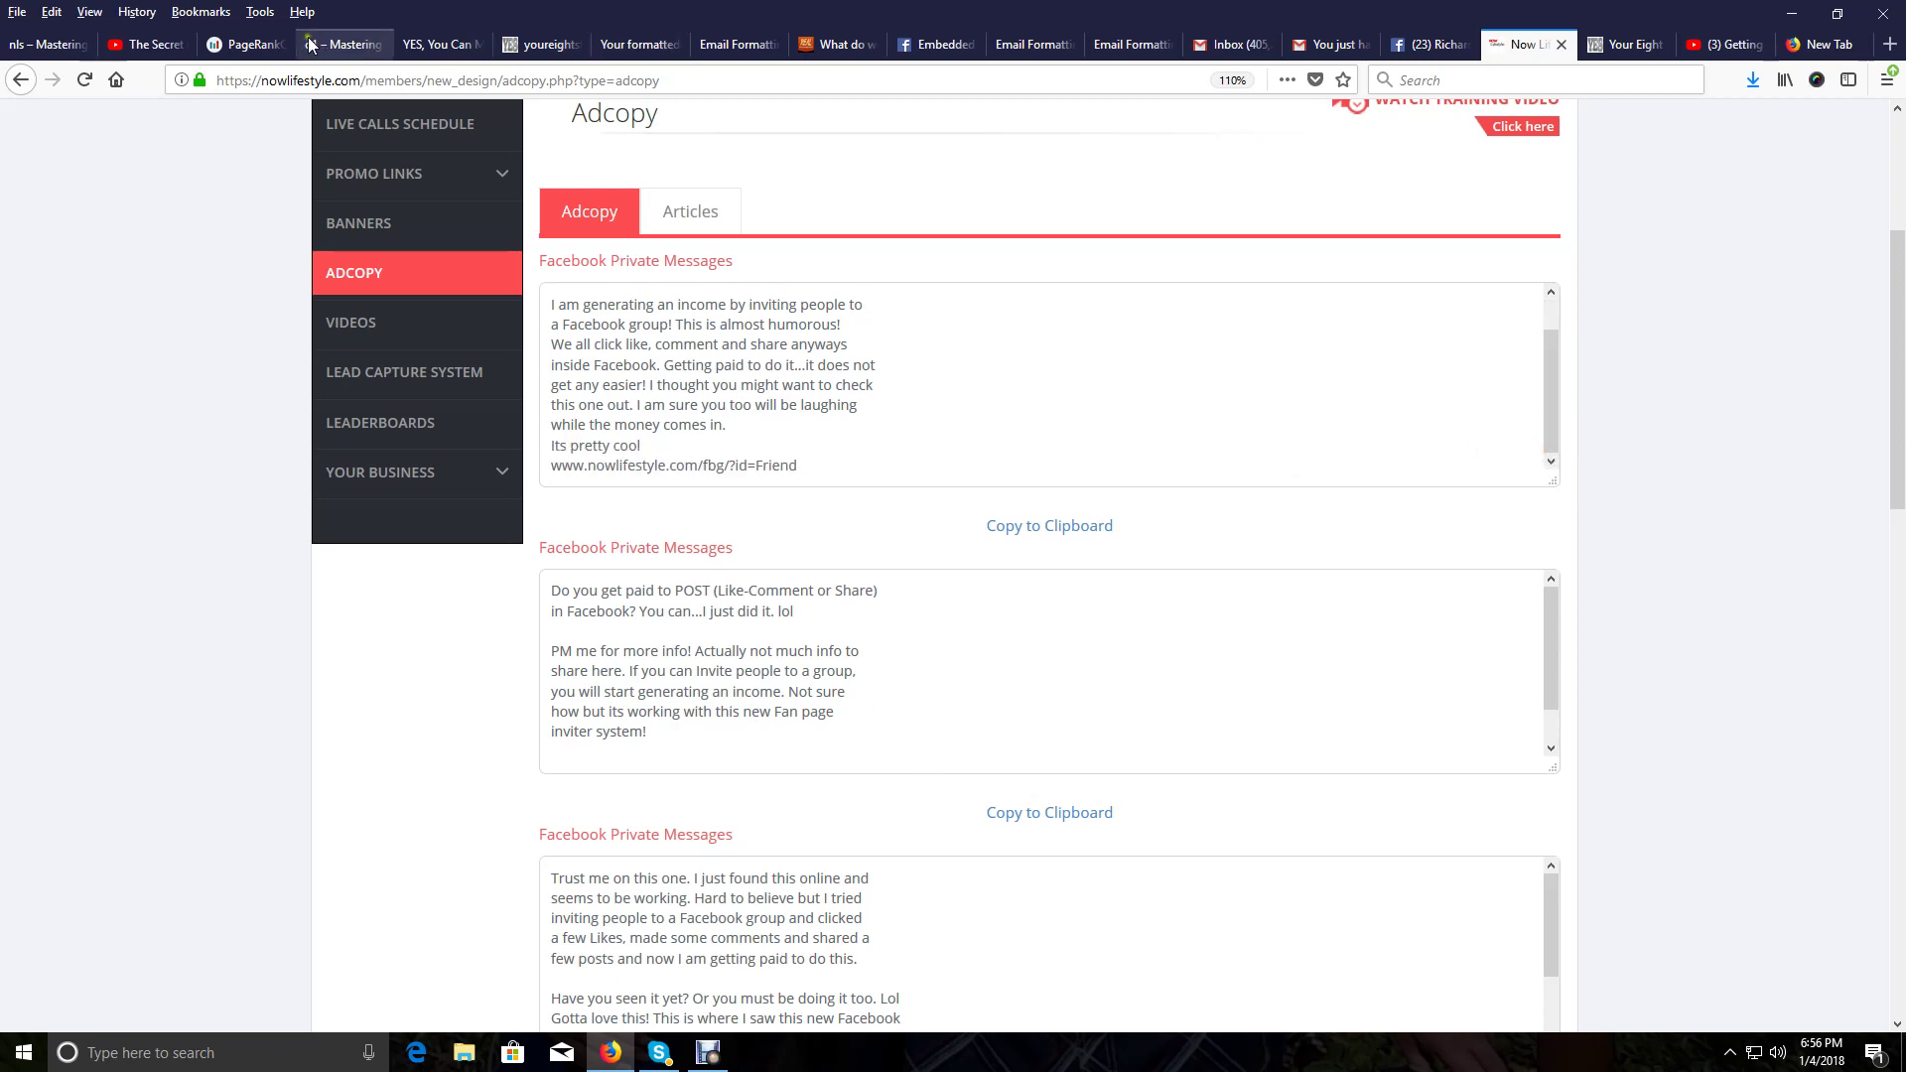
Return to PageRankCafe, complete the robot check, submit the new link, and confirm that the site displays correctly in the frame
left_click(245, 45)
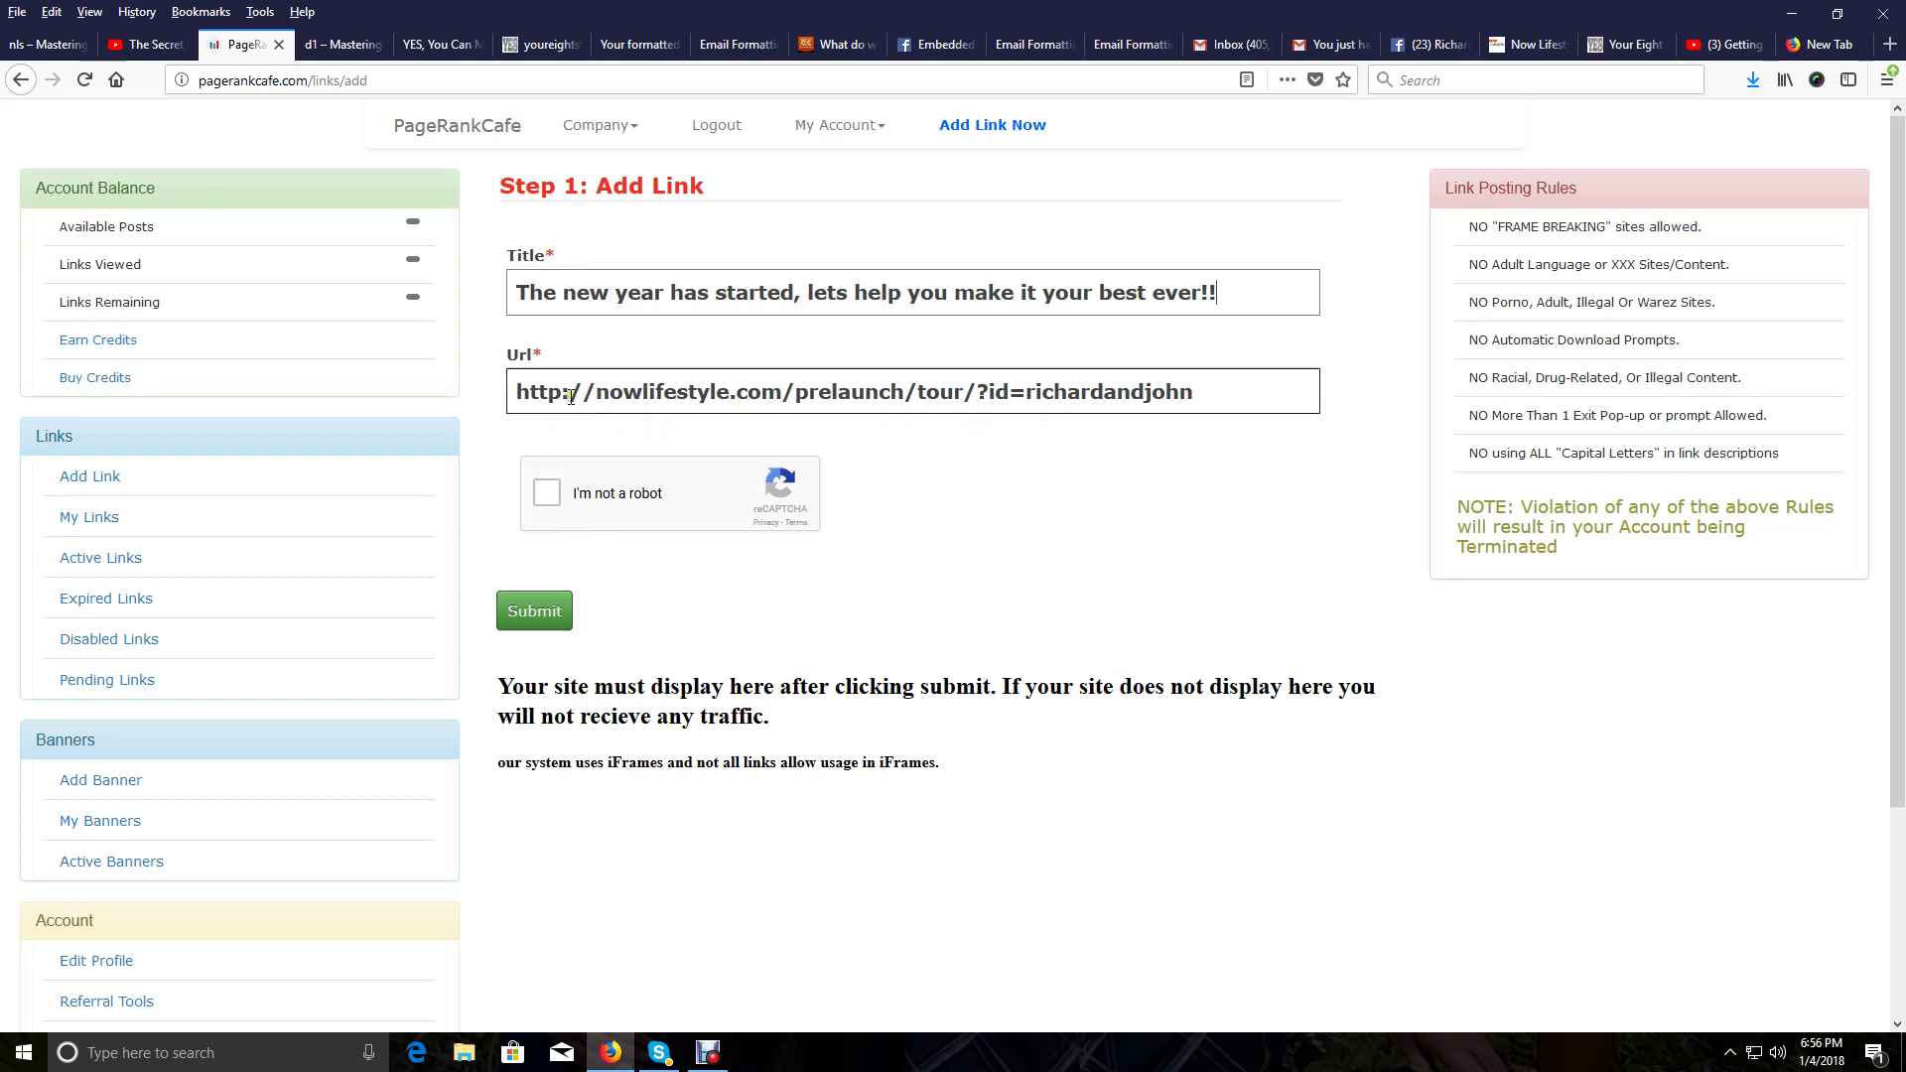
left_click(545, 493)
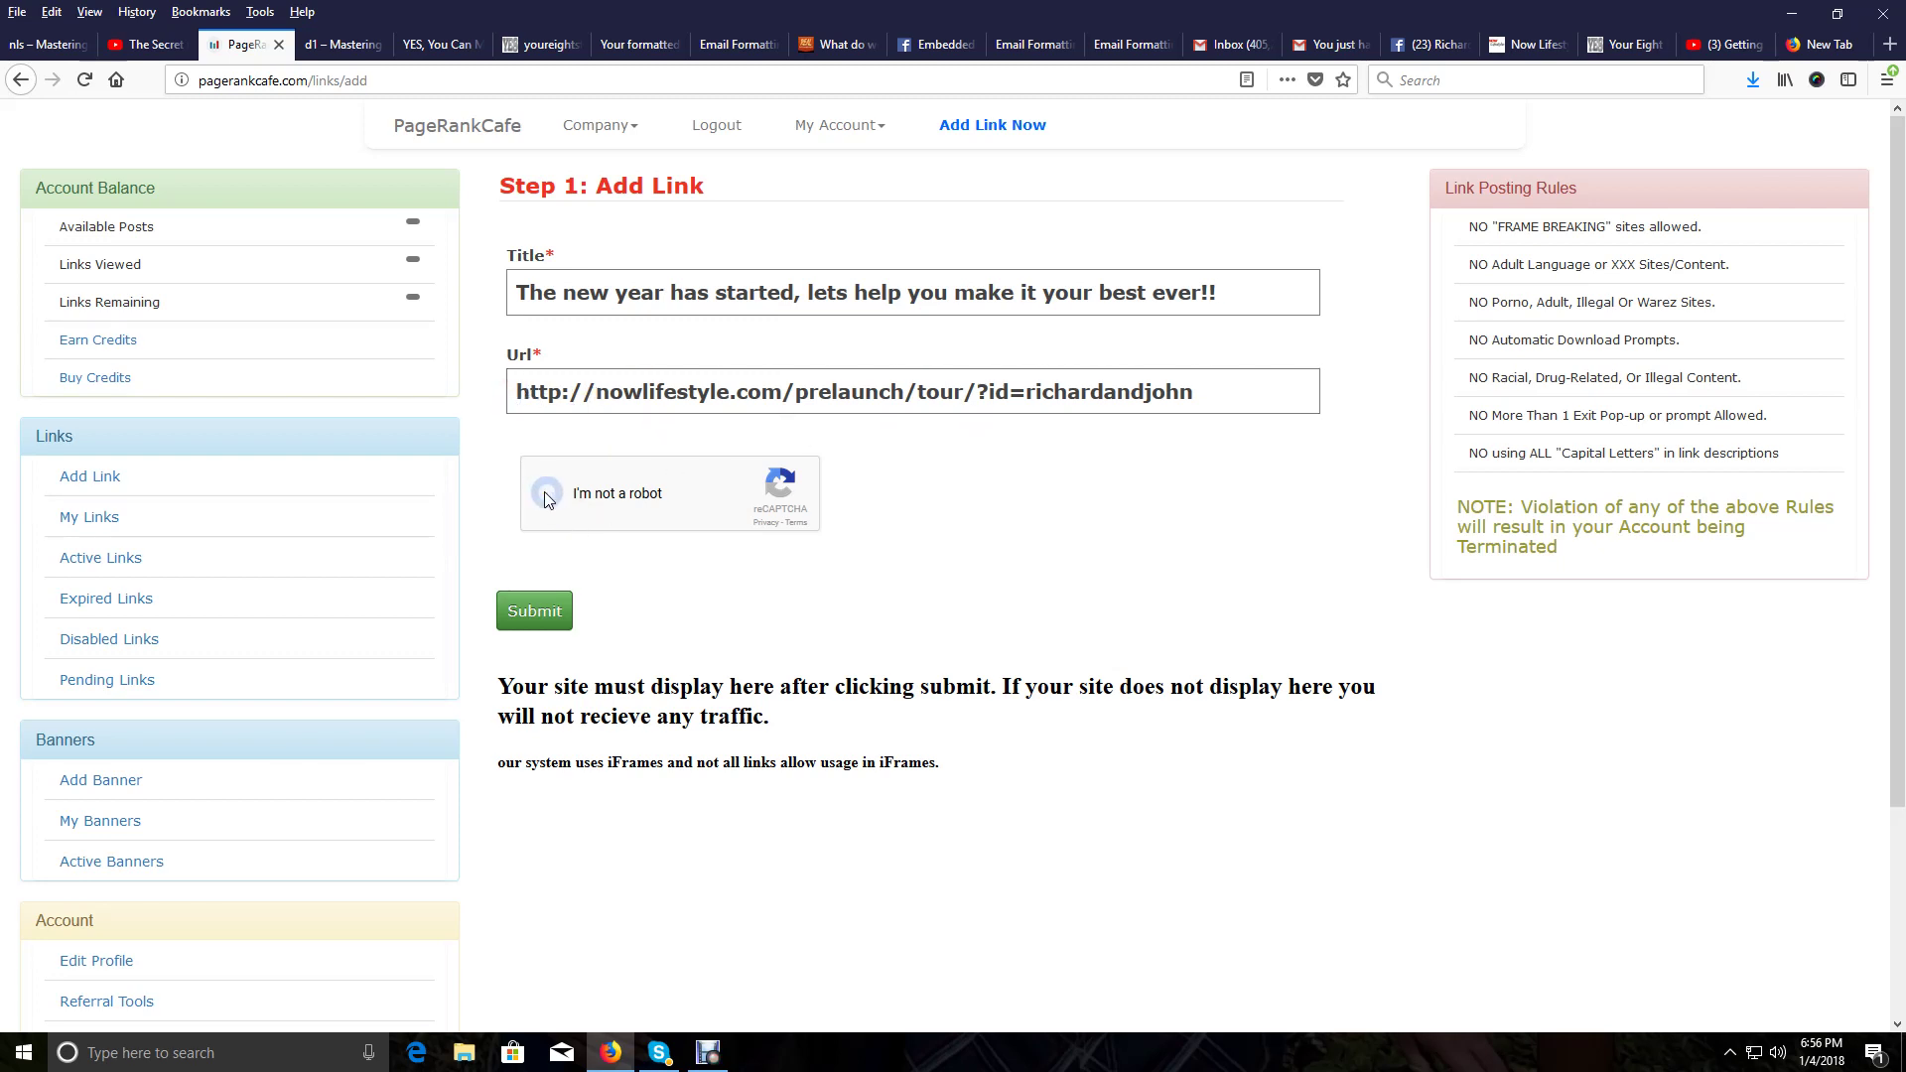
left_click(532, 603)
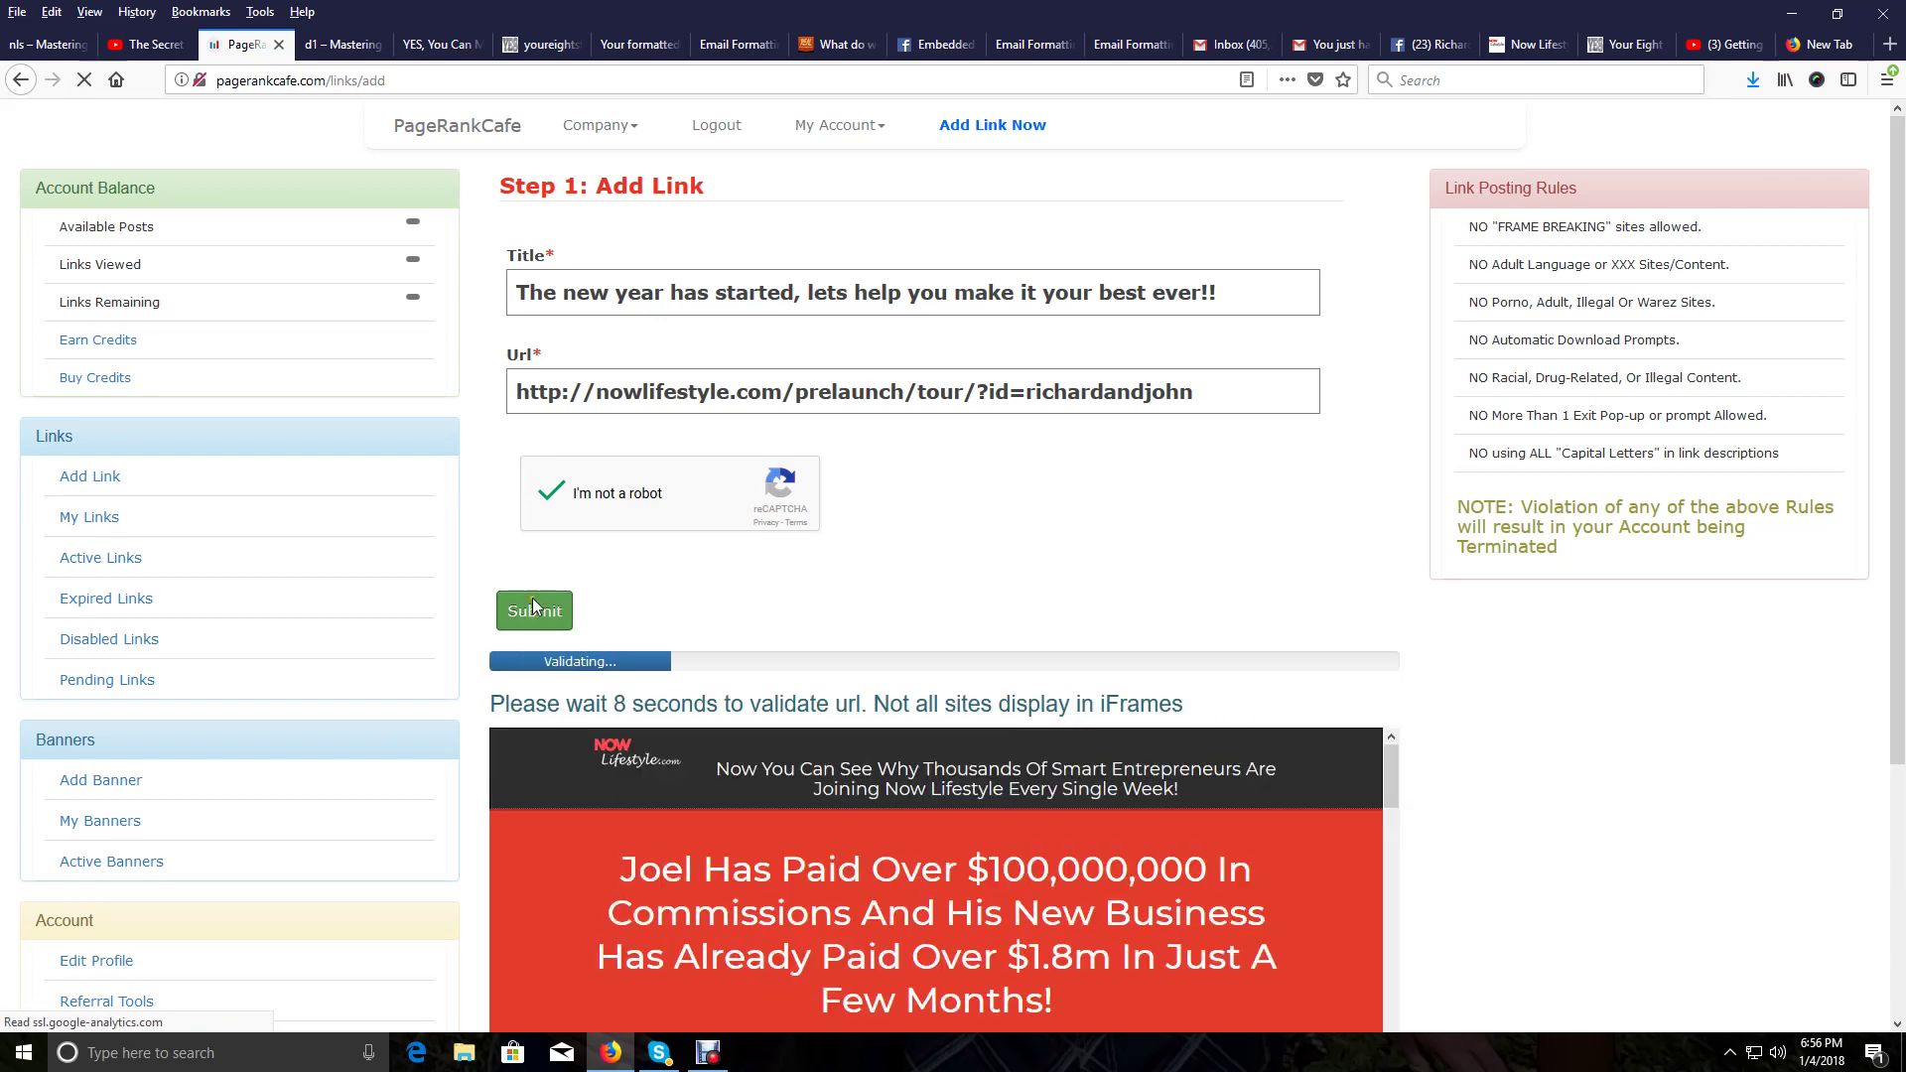
scroll(830, 673, "down", 1)
scroll(829, 671, "down", 5)
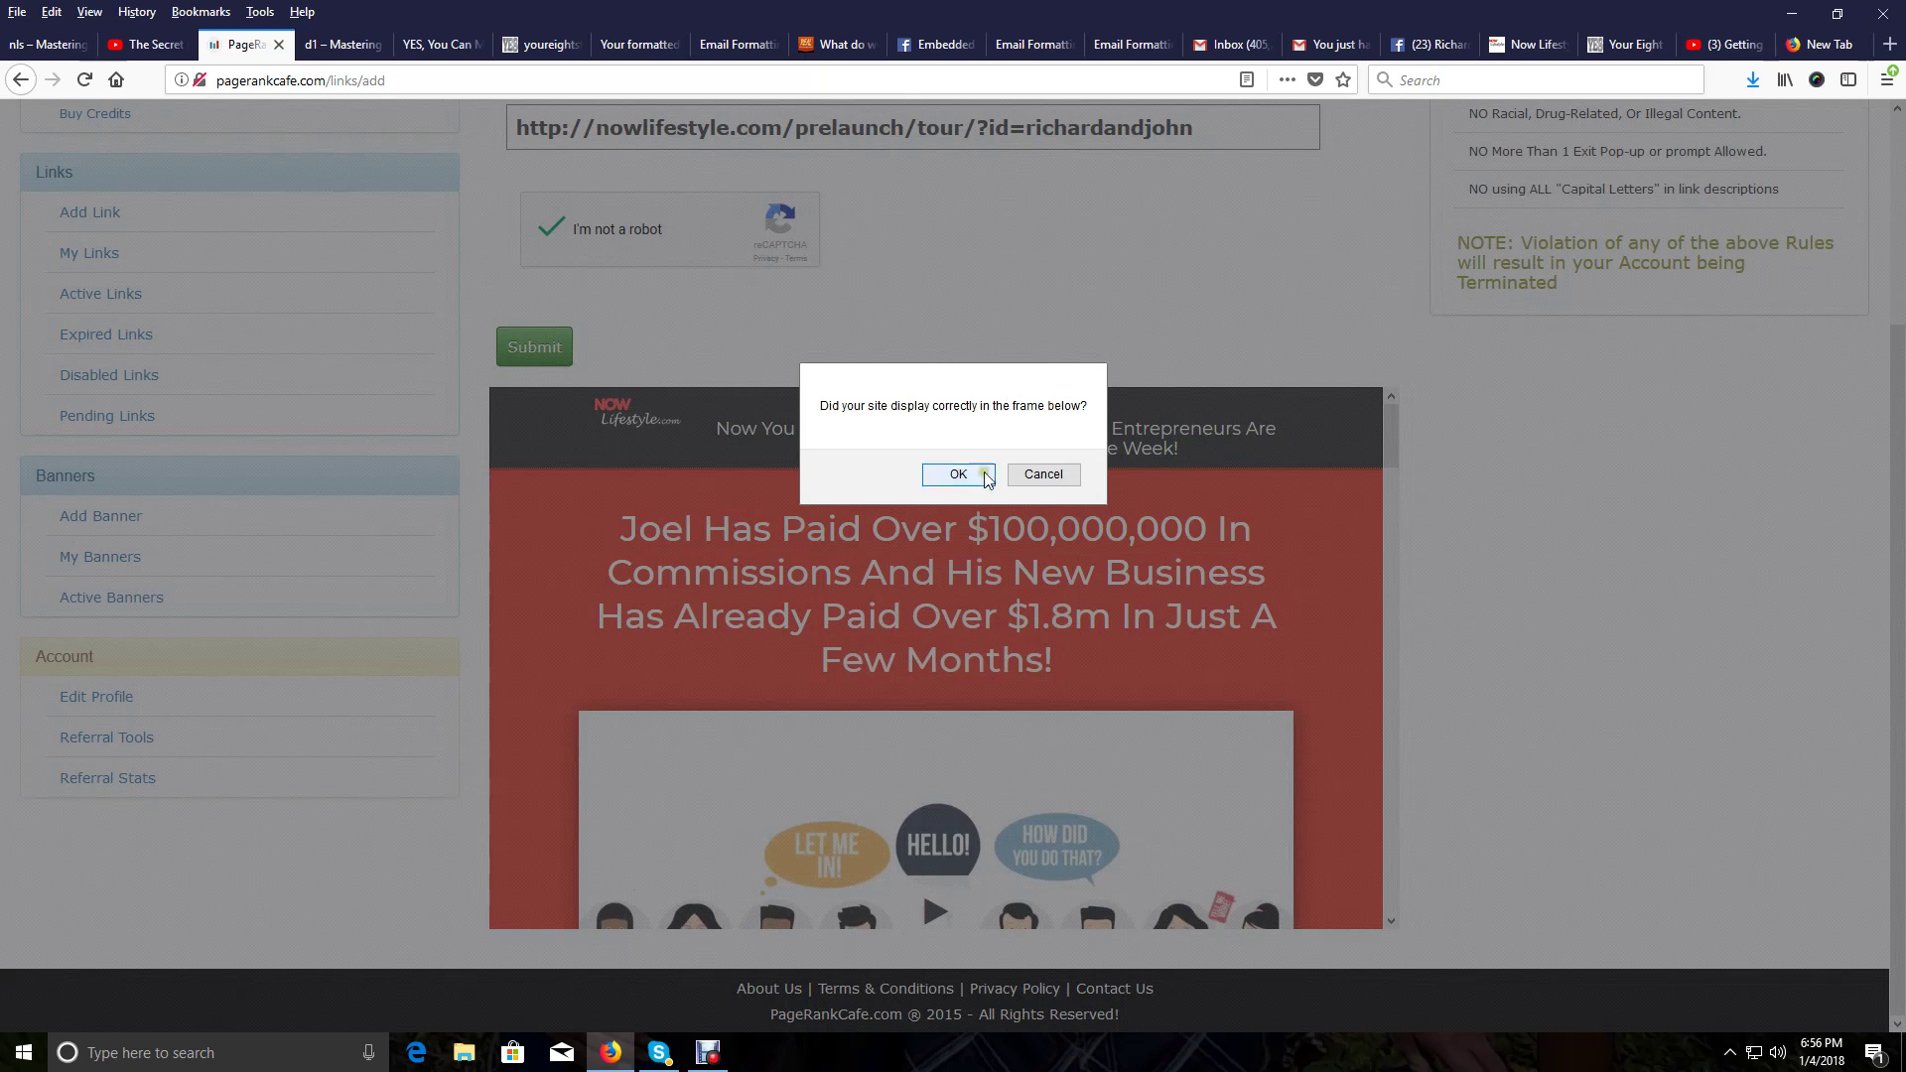
left_click(963, 480)
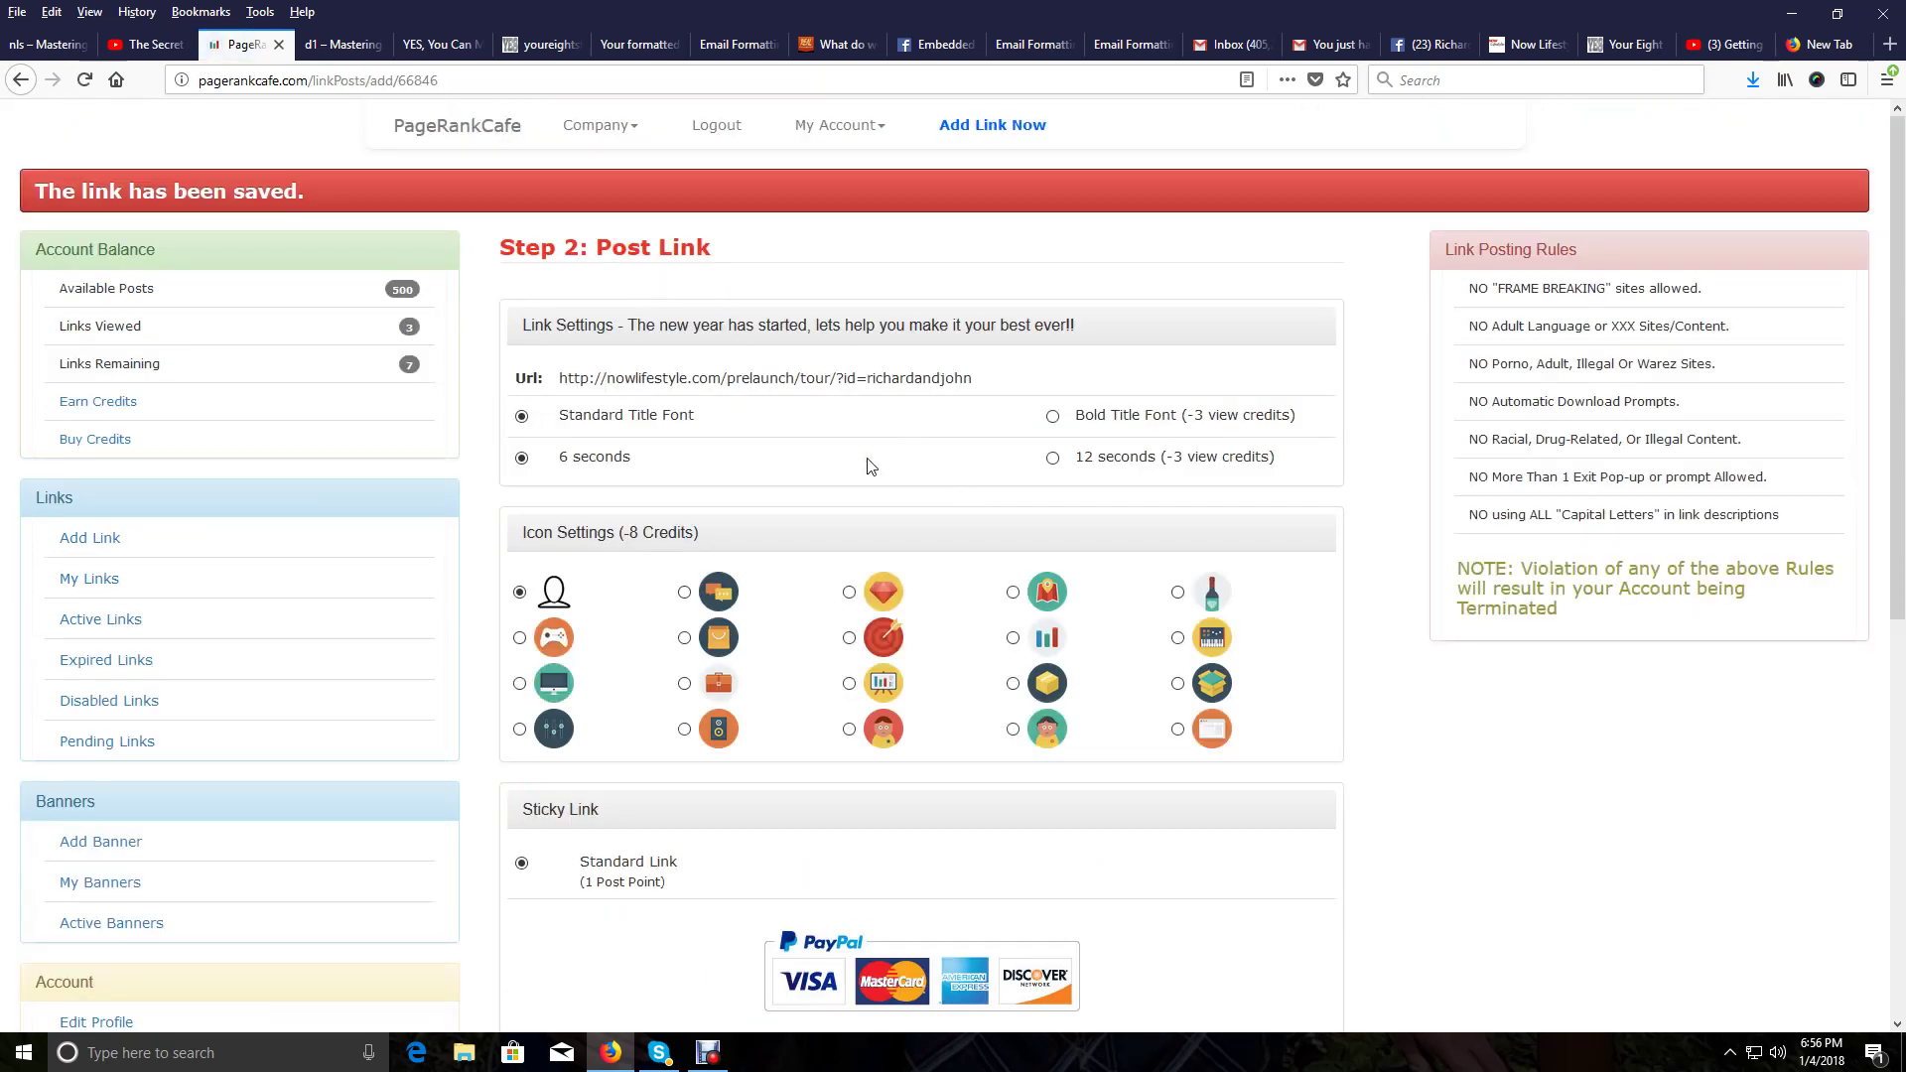
Set the link's viewing time to 12 seconds and submit the post as a Standard Link
scroll(867, 464, "down", 2)
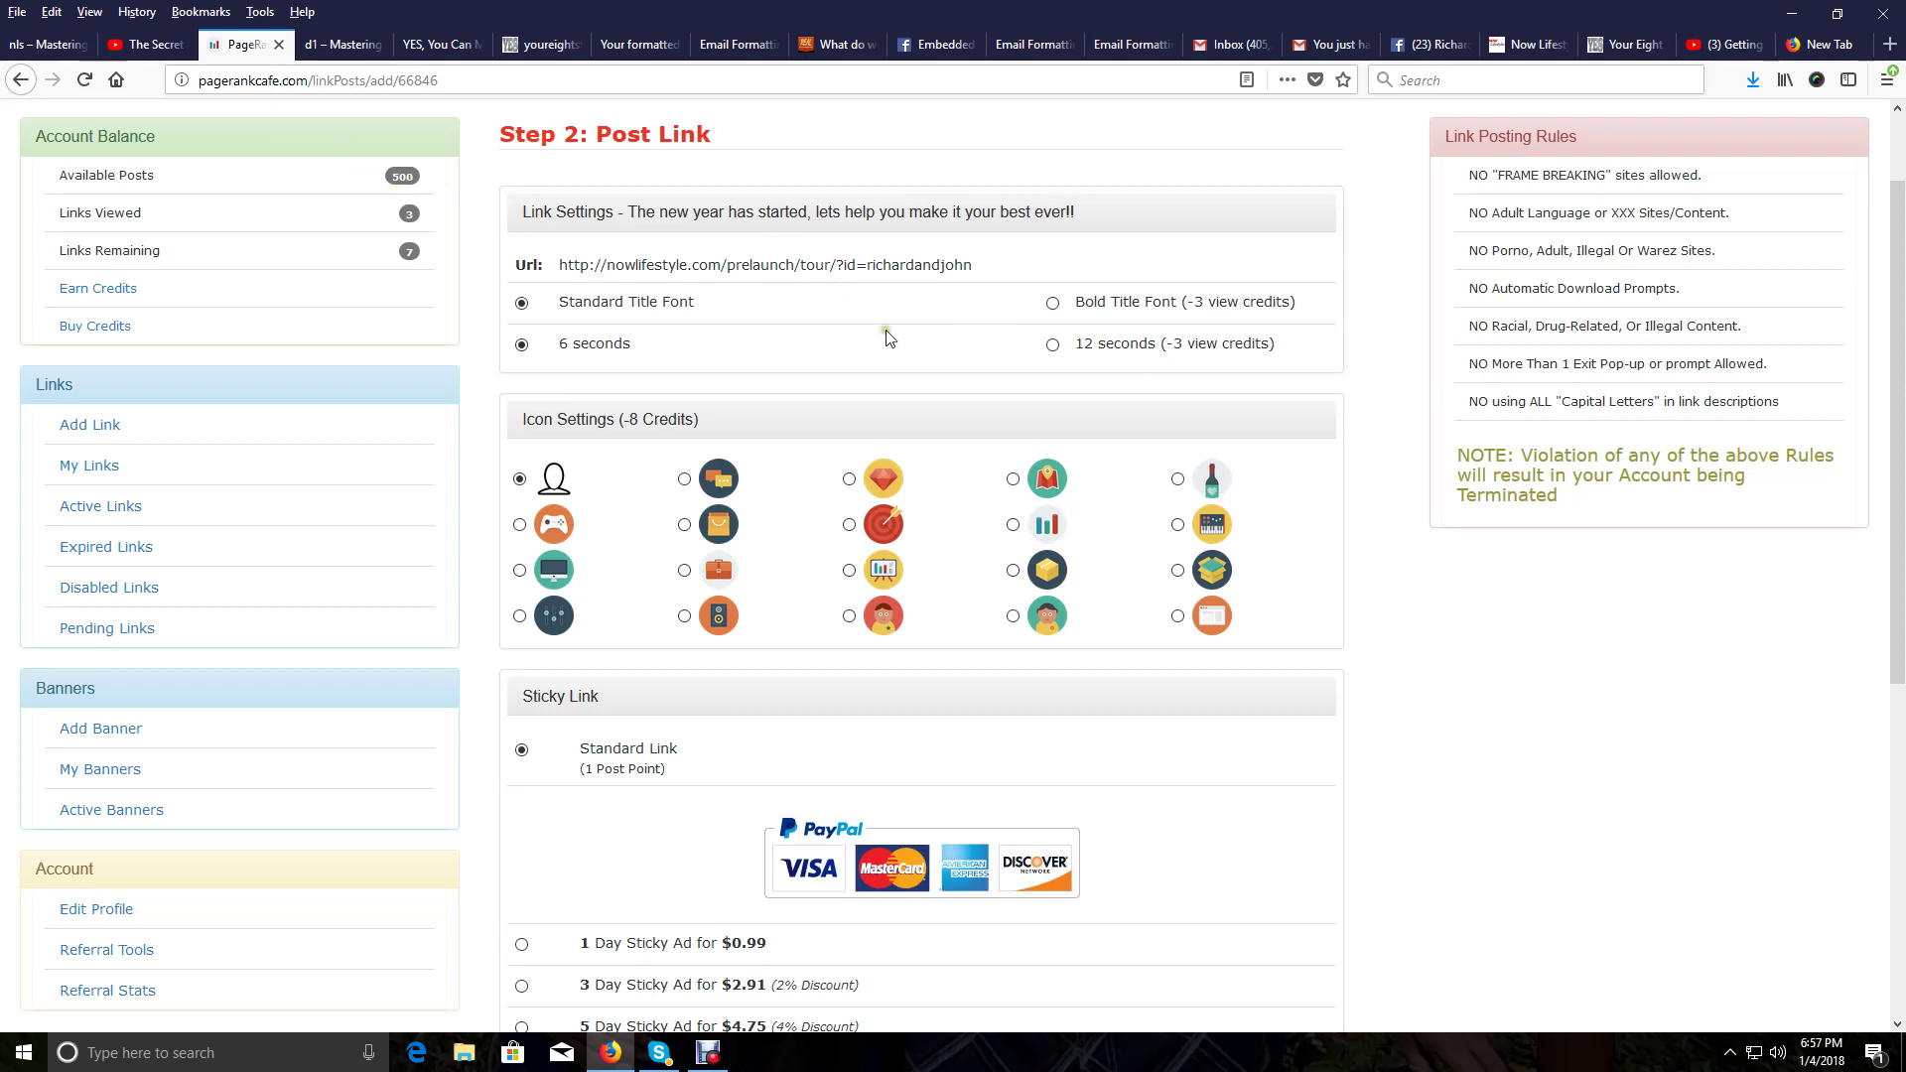
left_click(1054, 348)
scroll(860, 496, "down", 5)
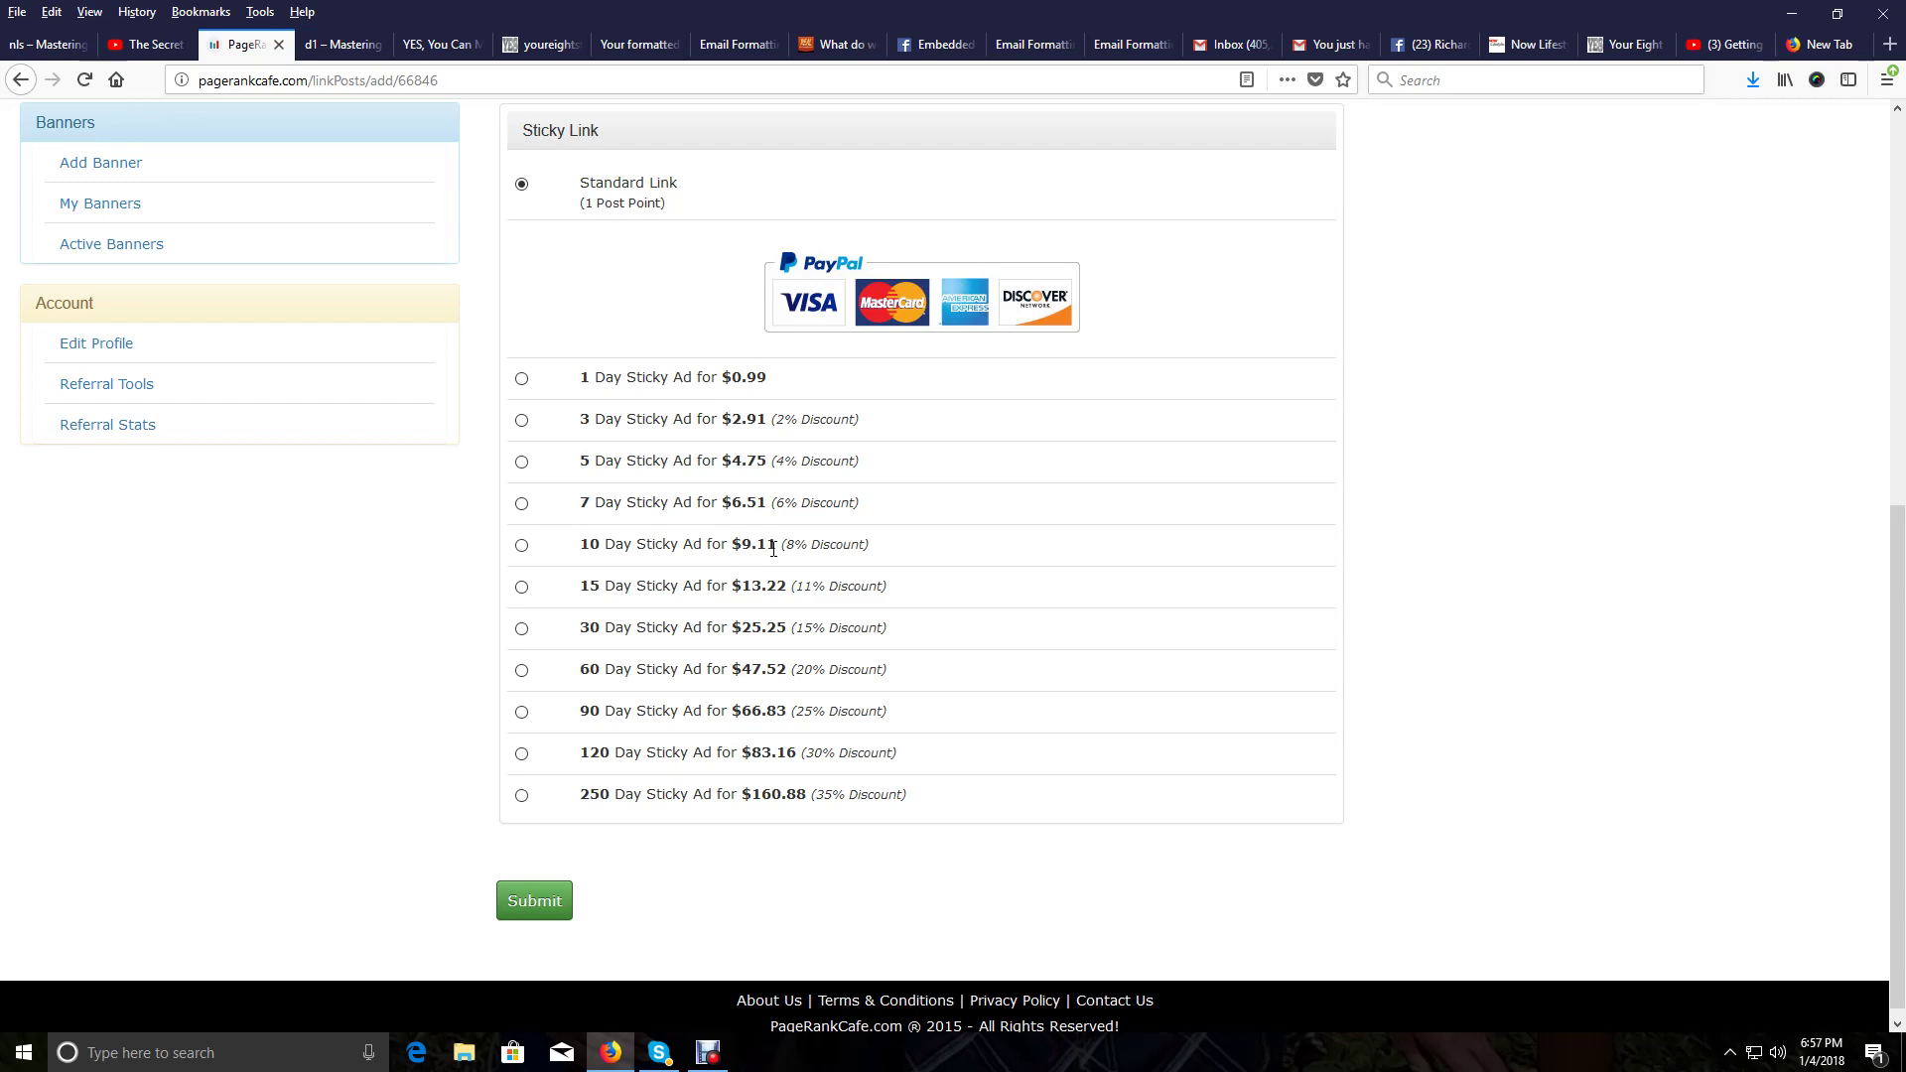
scroll(773, 547, "up", 7)
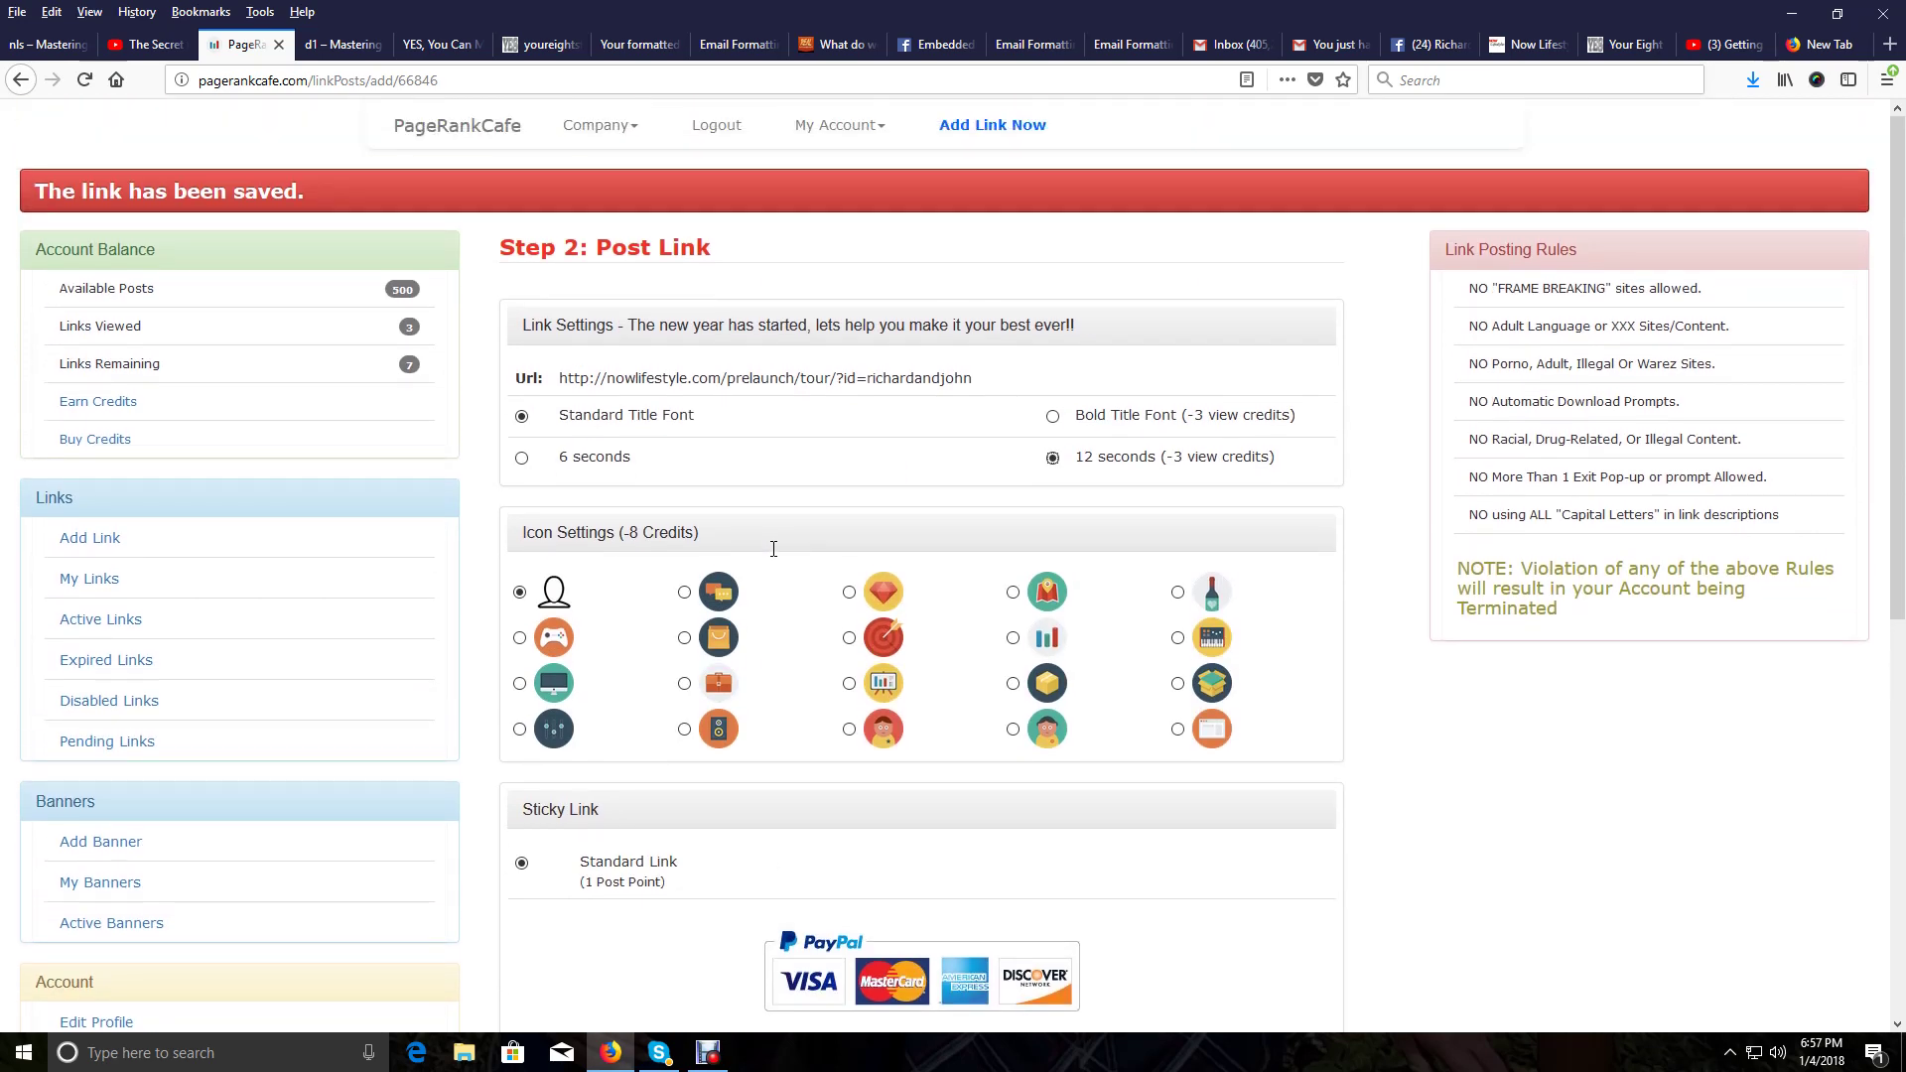
scroll(777, 554, "down", 7)
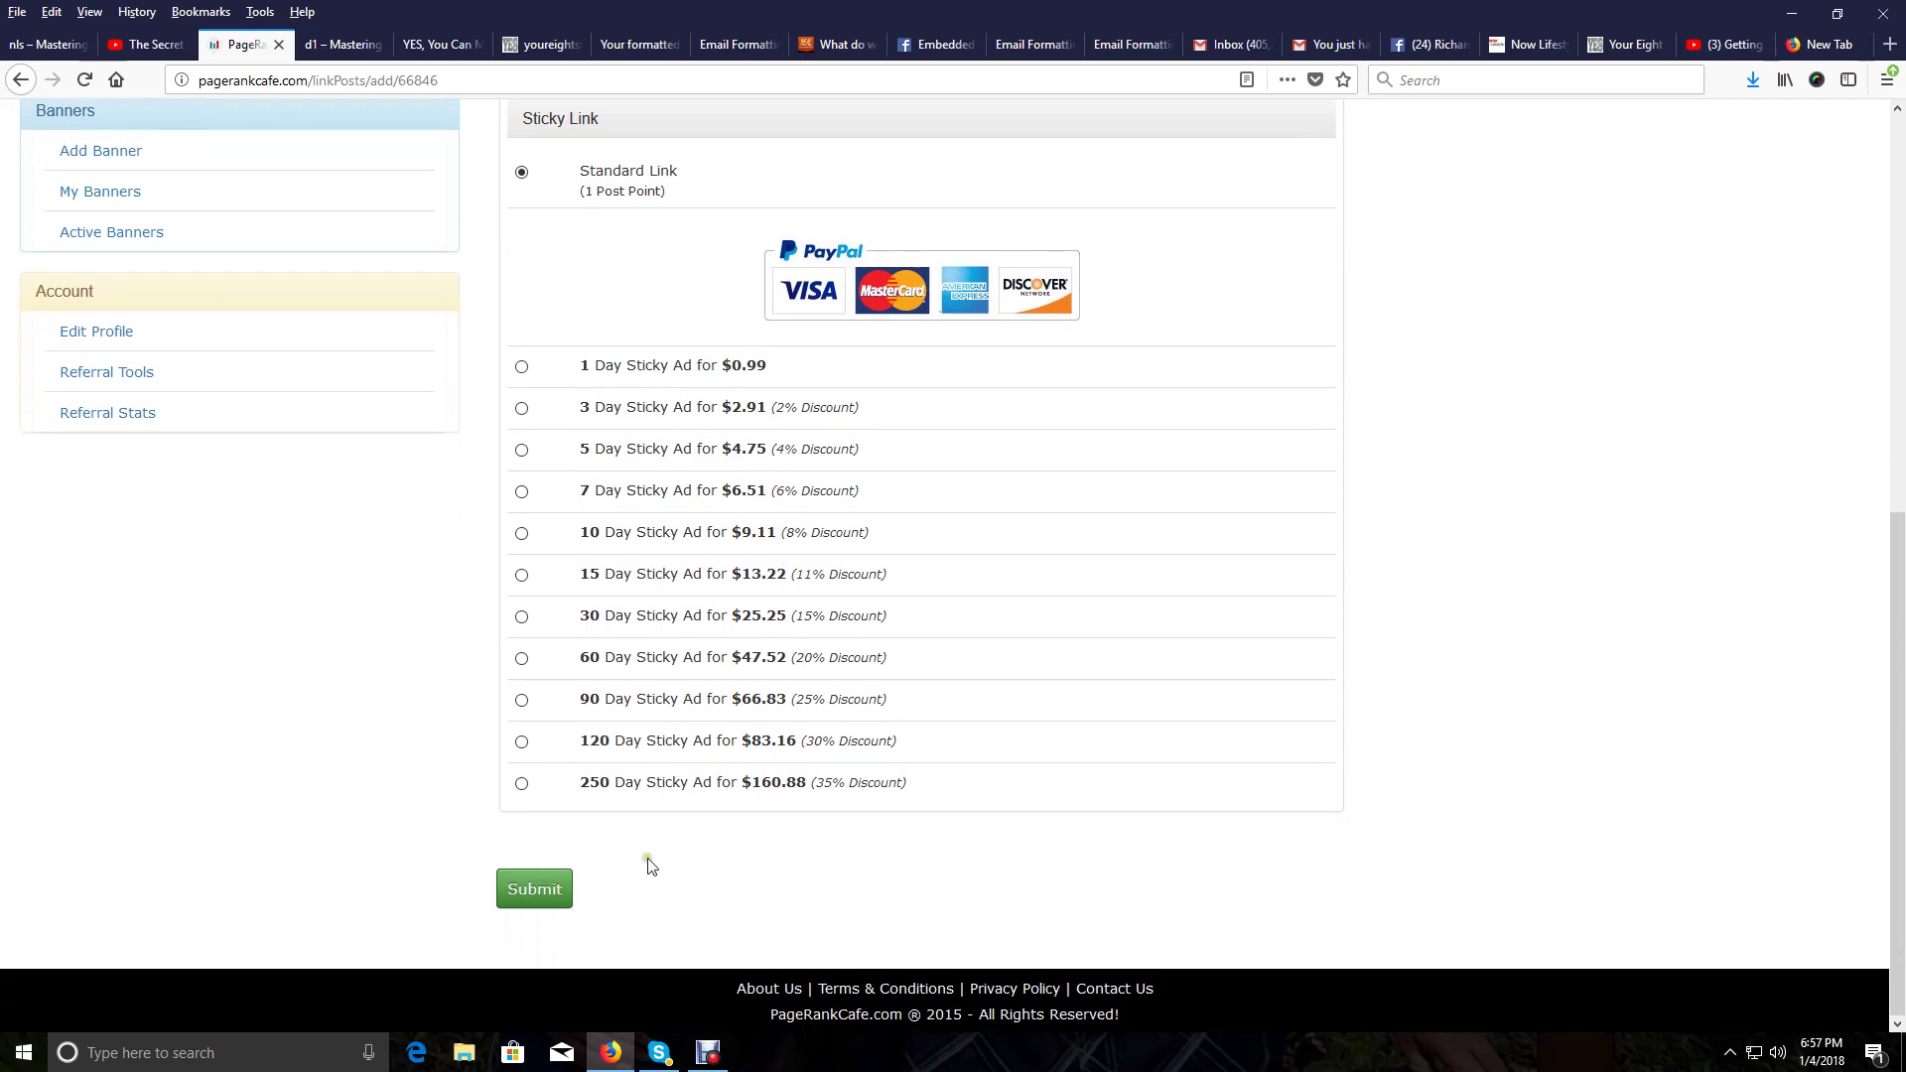
left_click(545, 890)
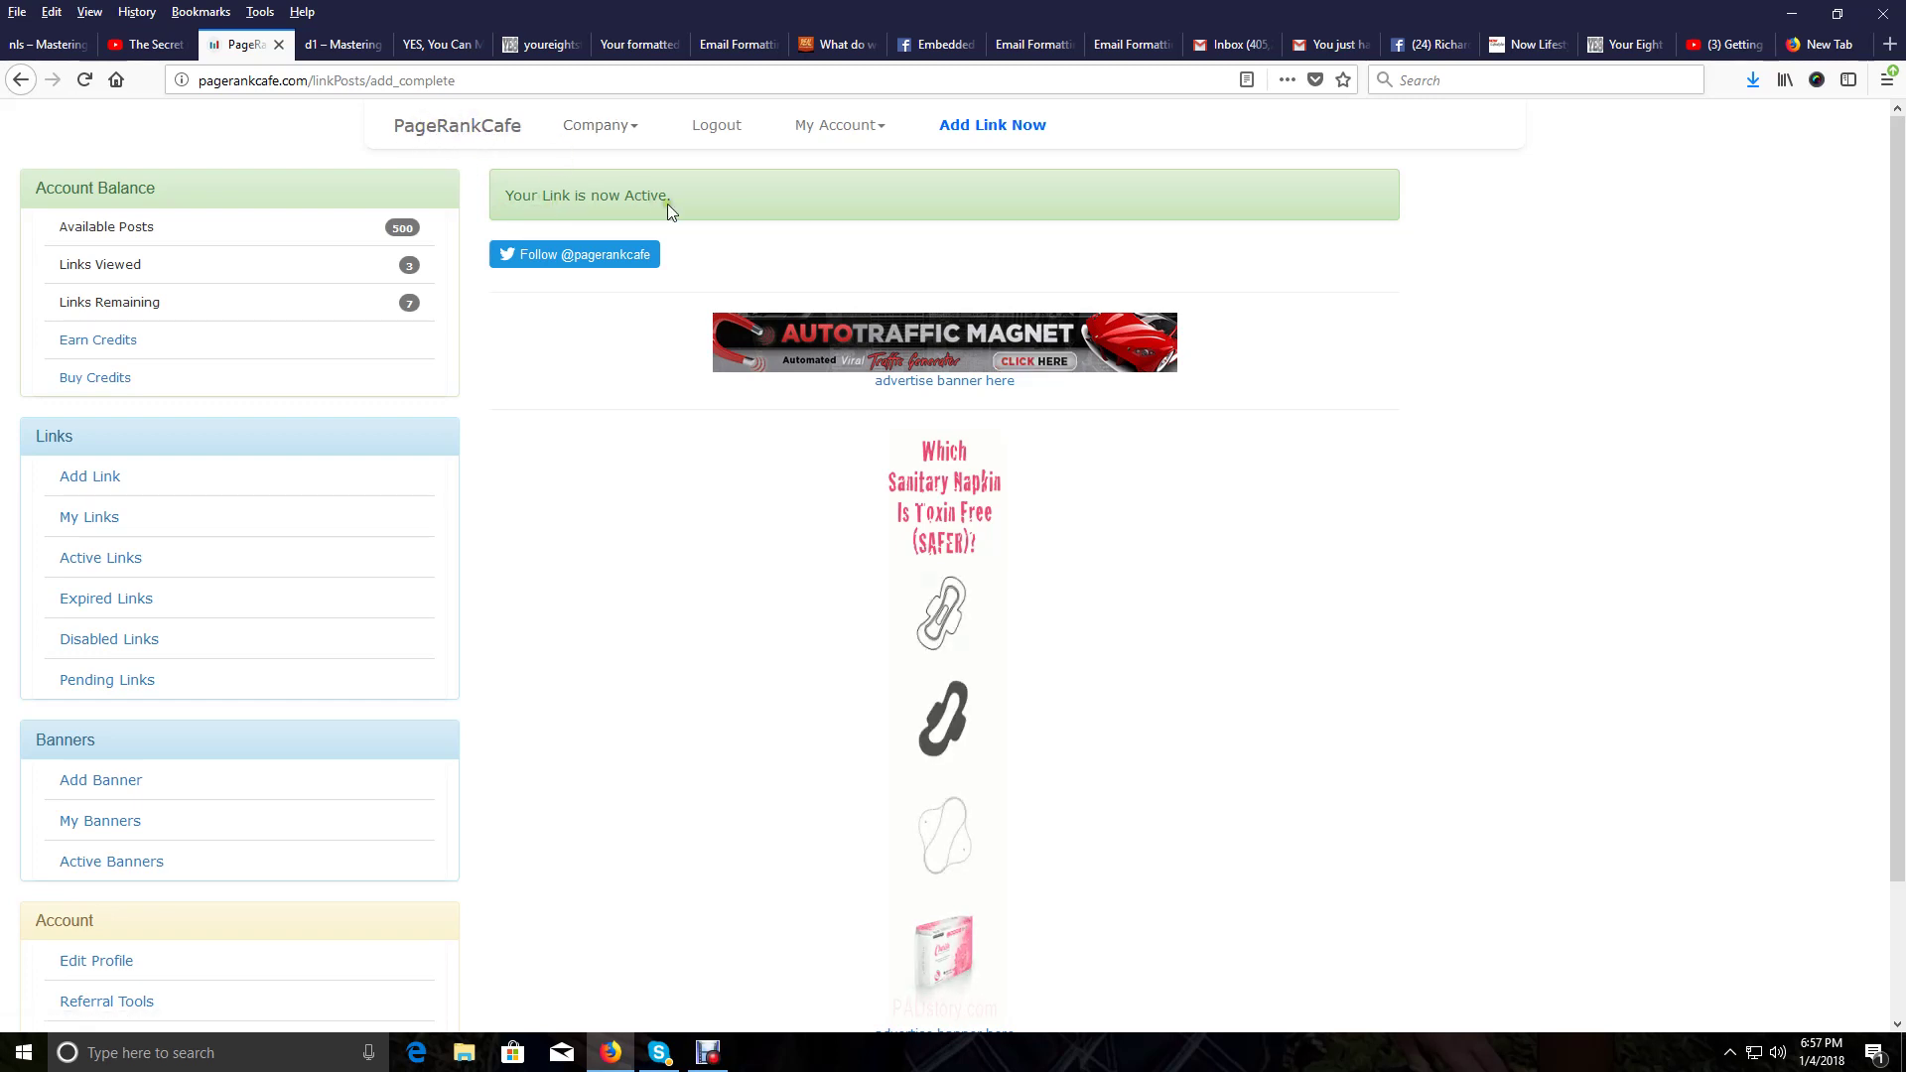
Check the new post in the link list on the PageRankCafe home page
left_click(455, 129)
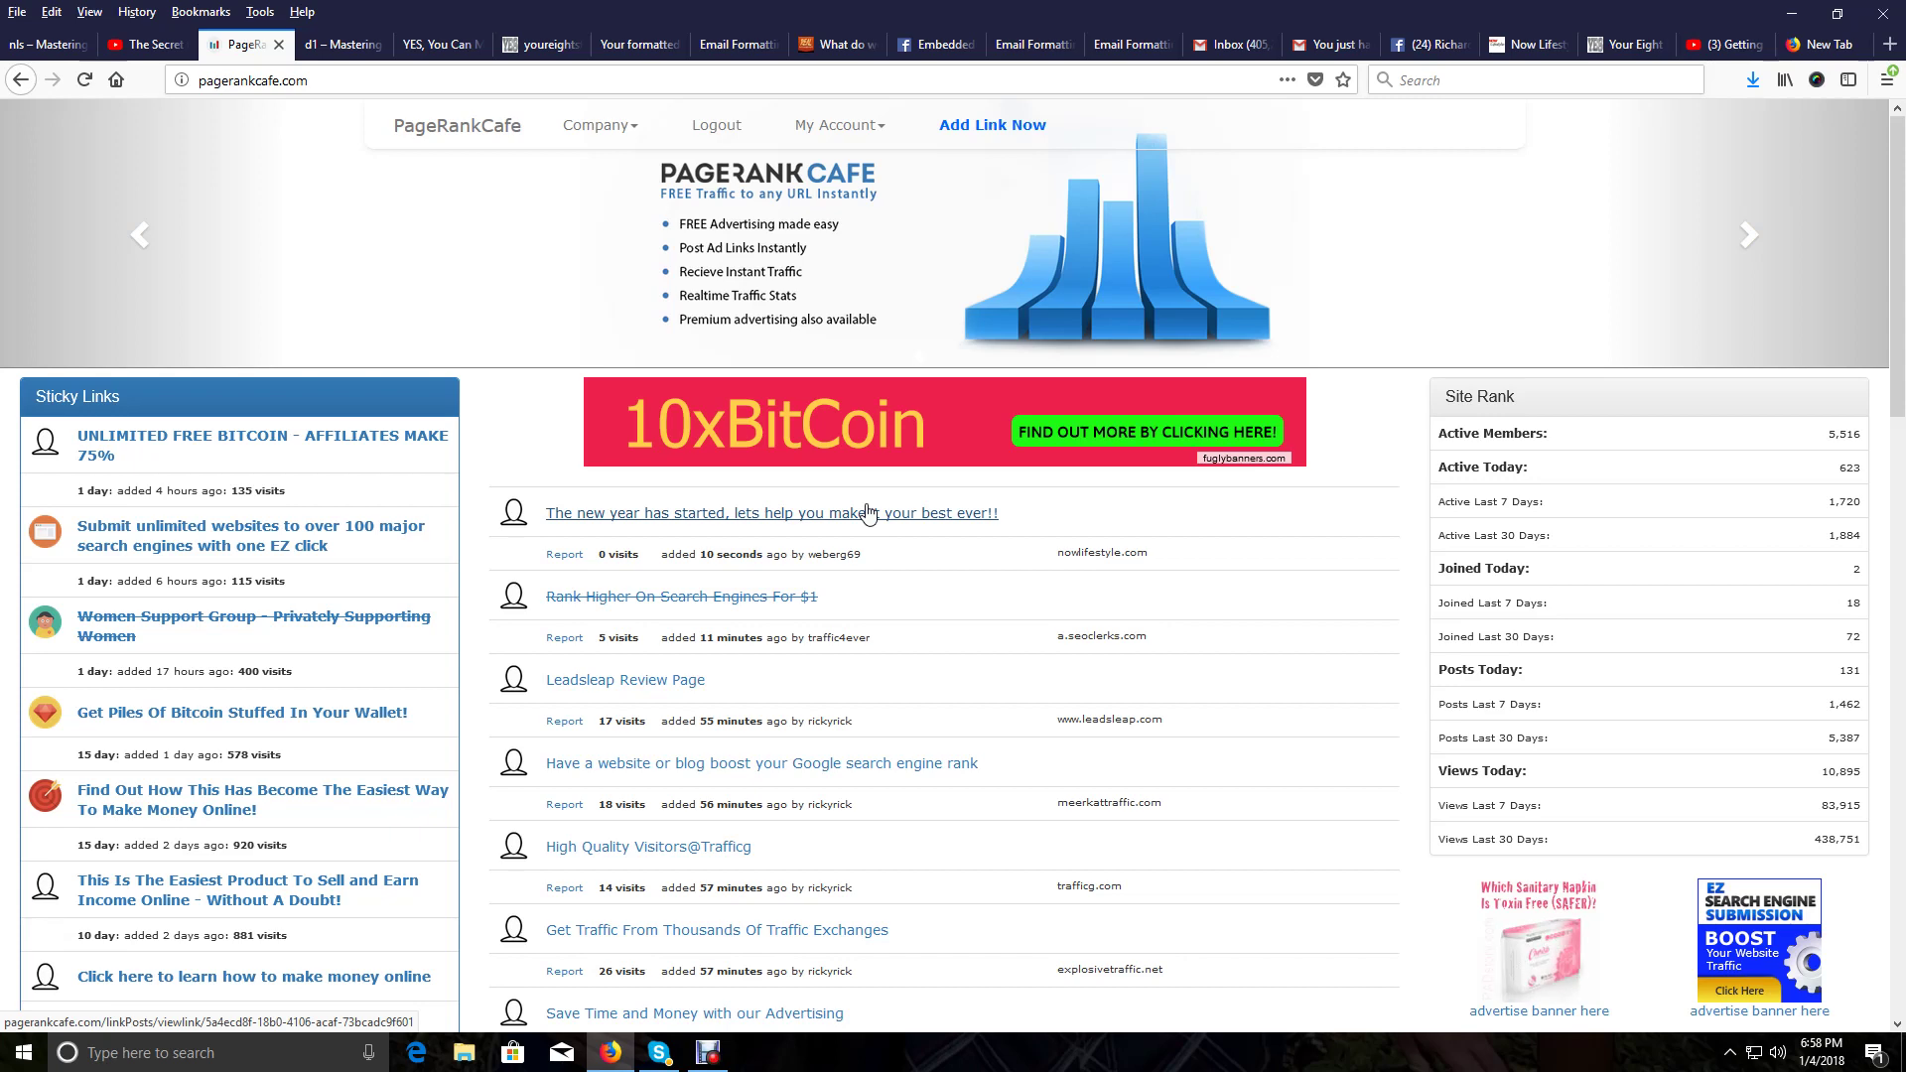
scroll(867, 512, "down", 6)
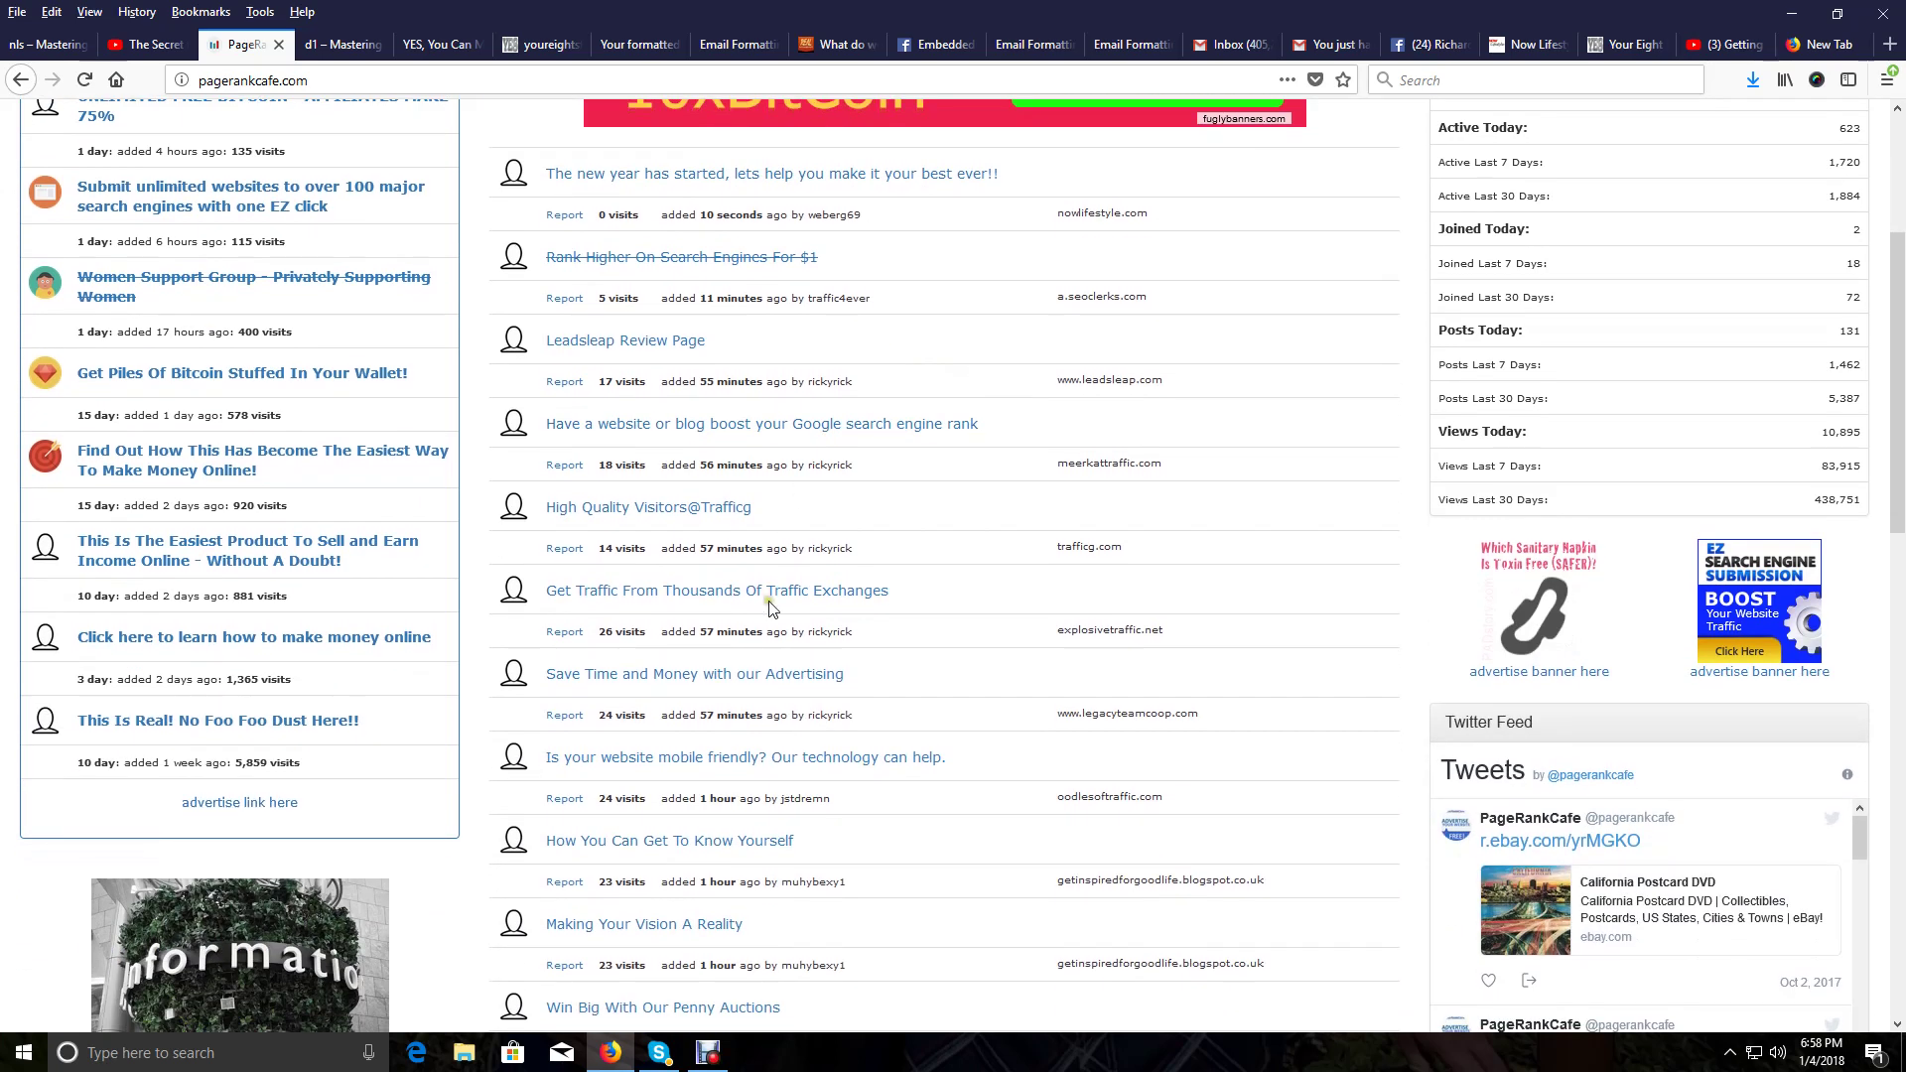
Return to Now Lifestyle and look over the first Facebook private message on the Adcopy page
scroll(769, 607, "up", 7)
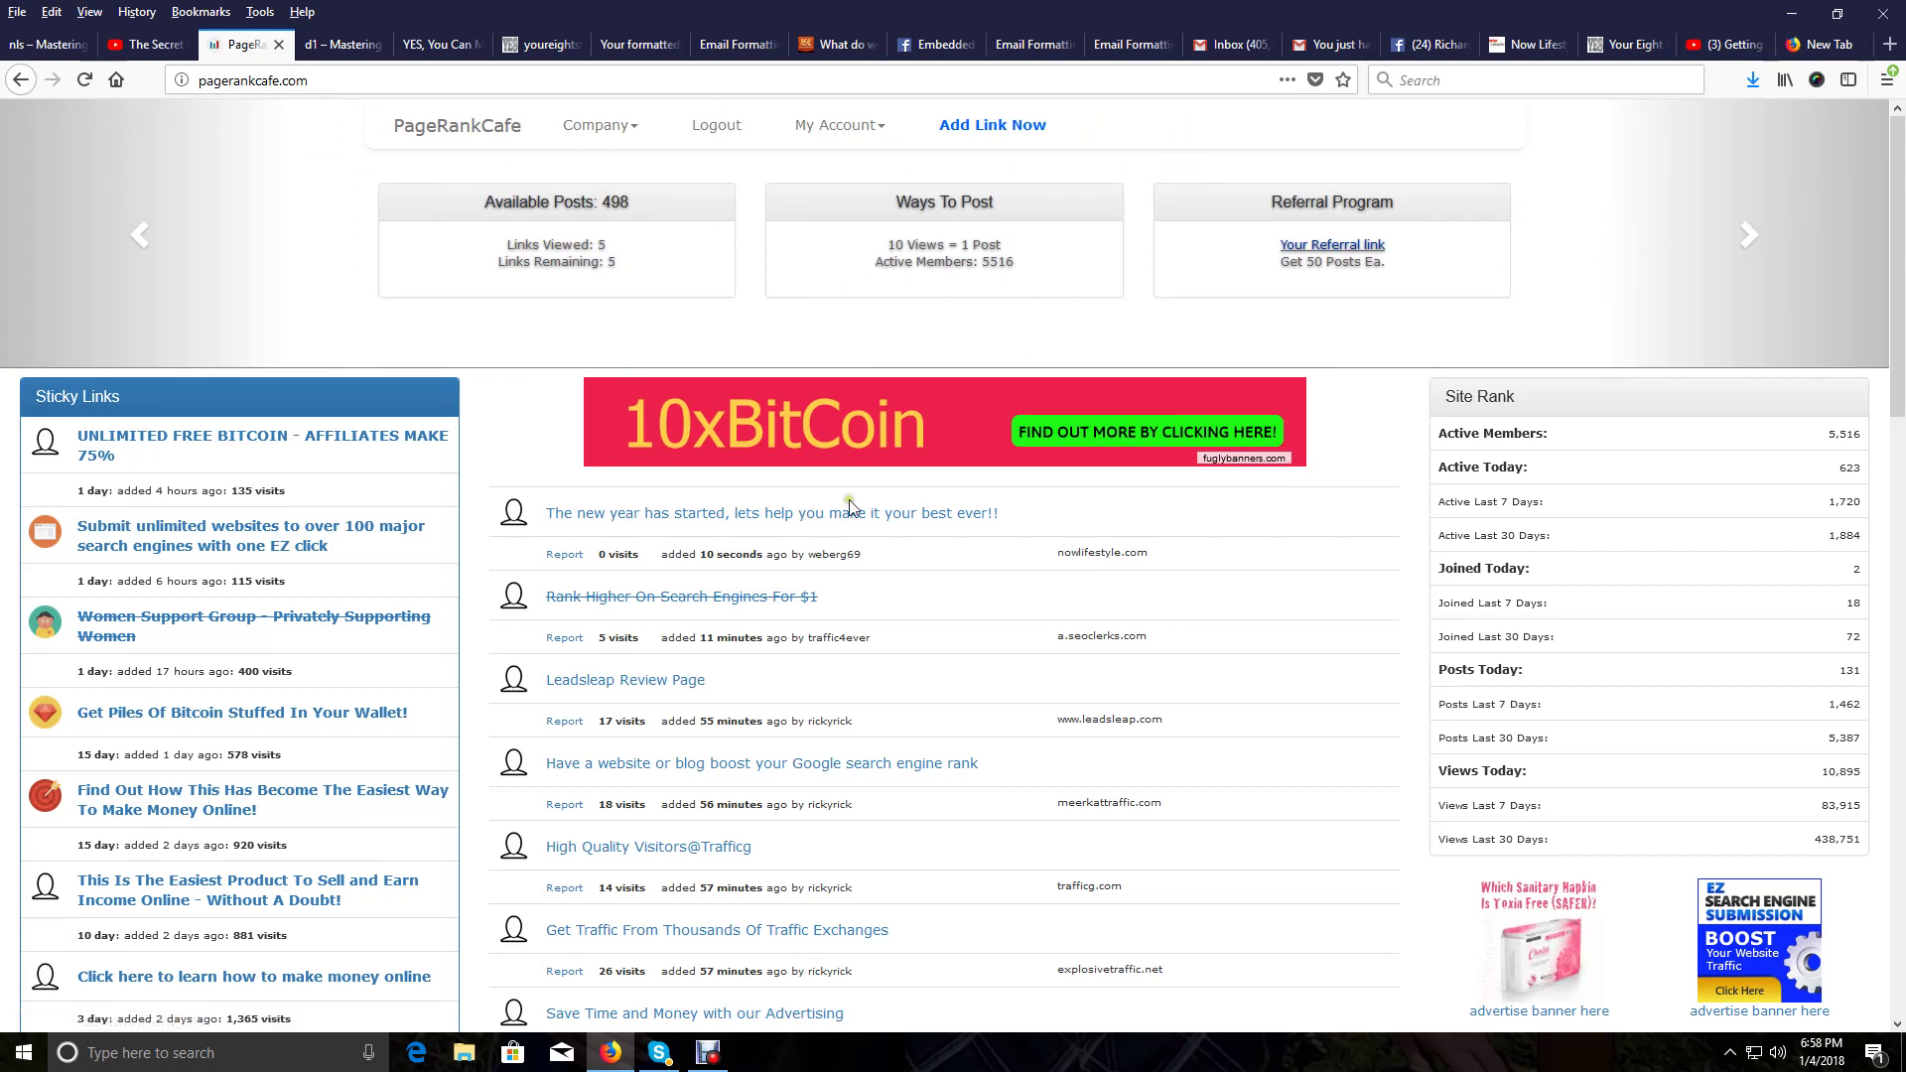
left_click(1648, 47)
left_click(1533, 45)
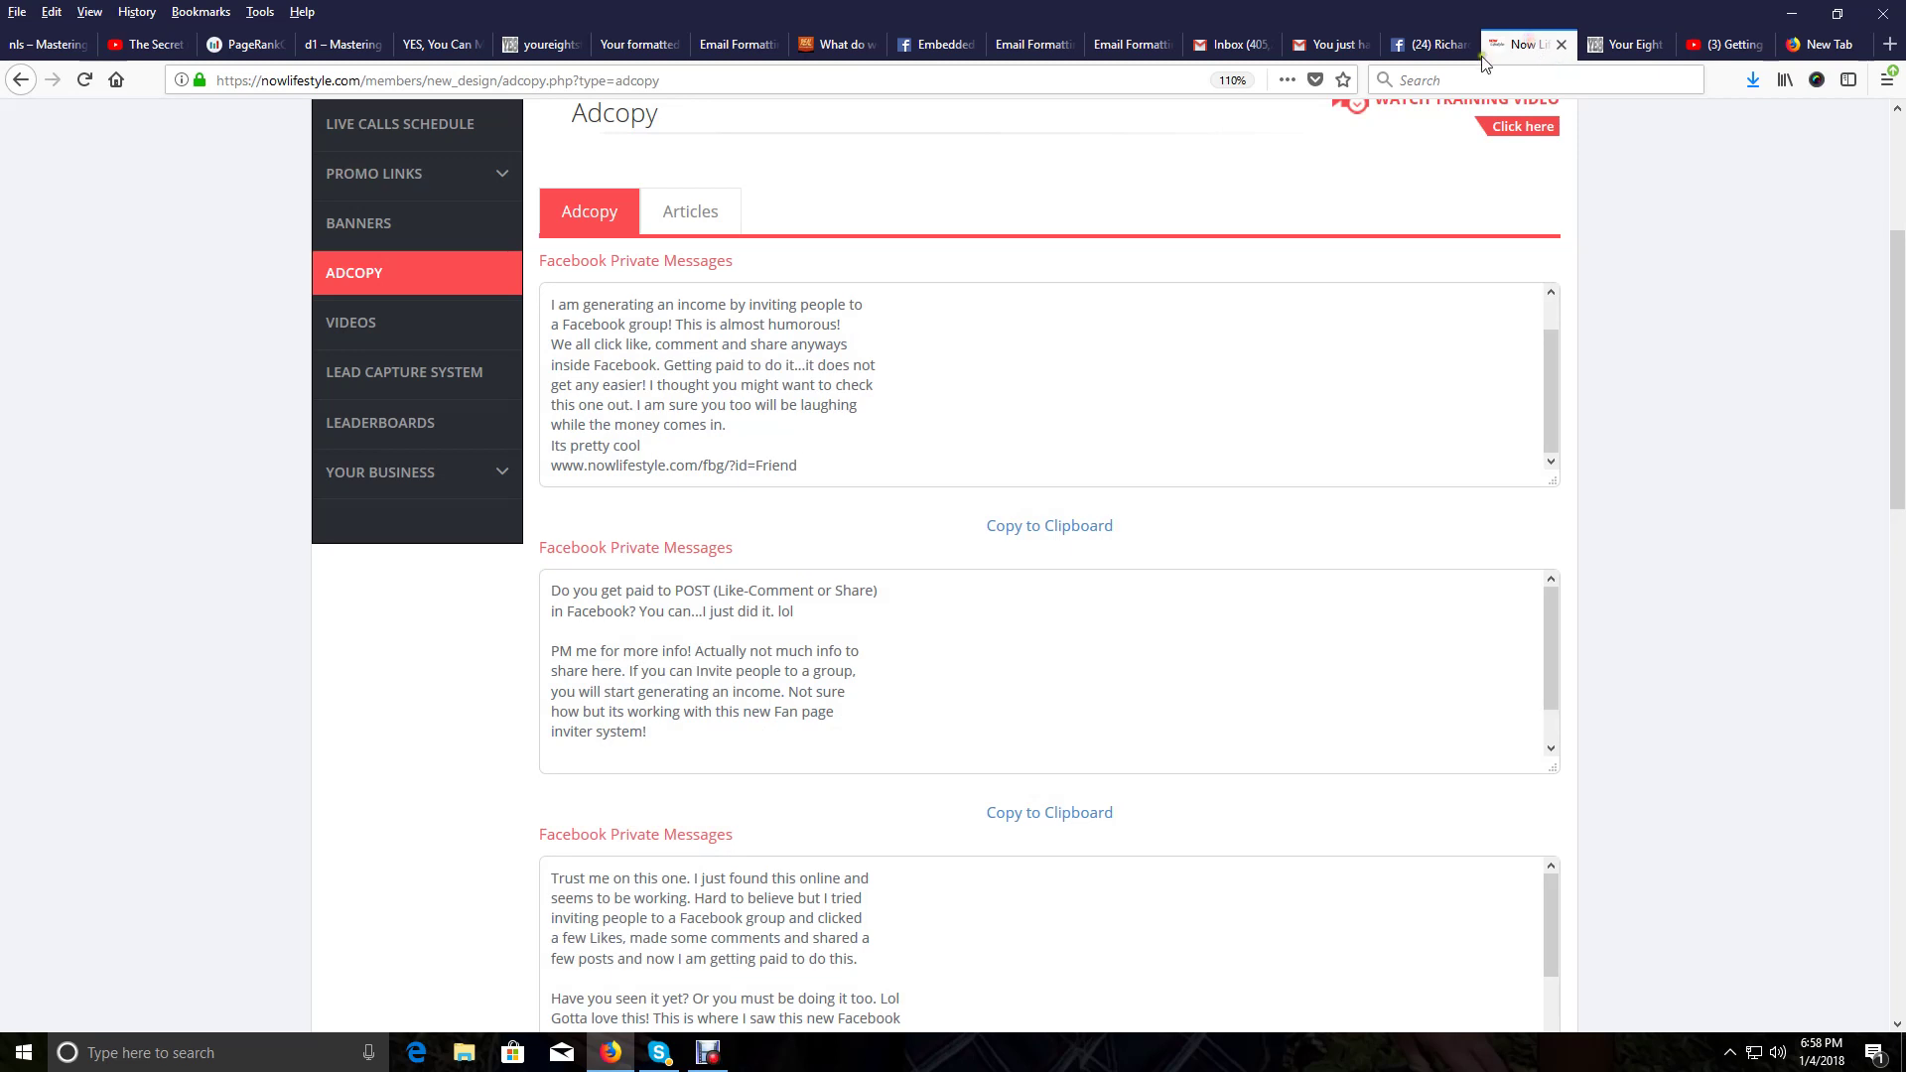
scroll(937, 293, "up", 2)
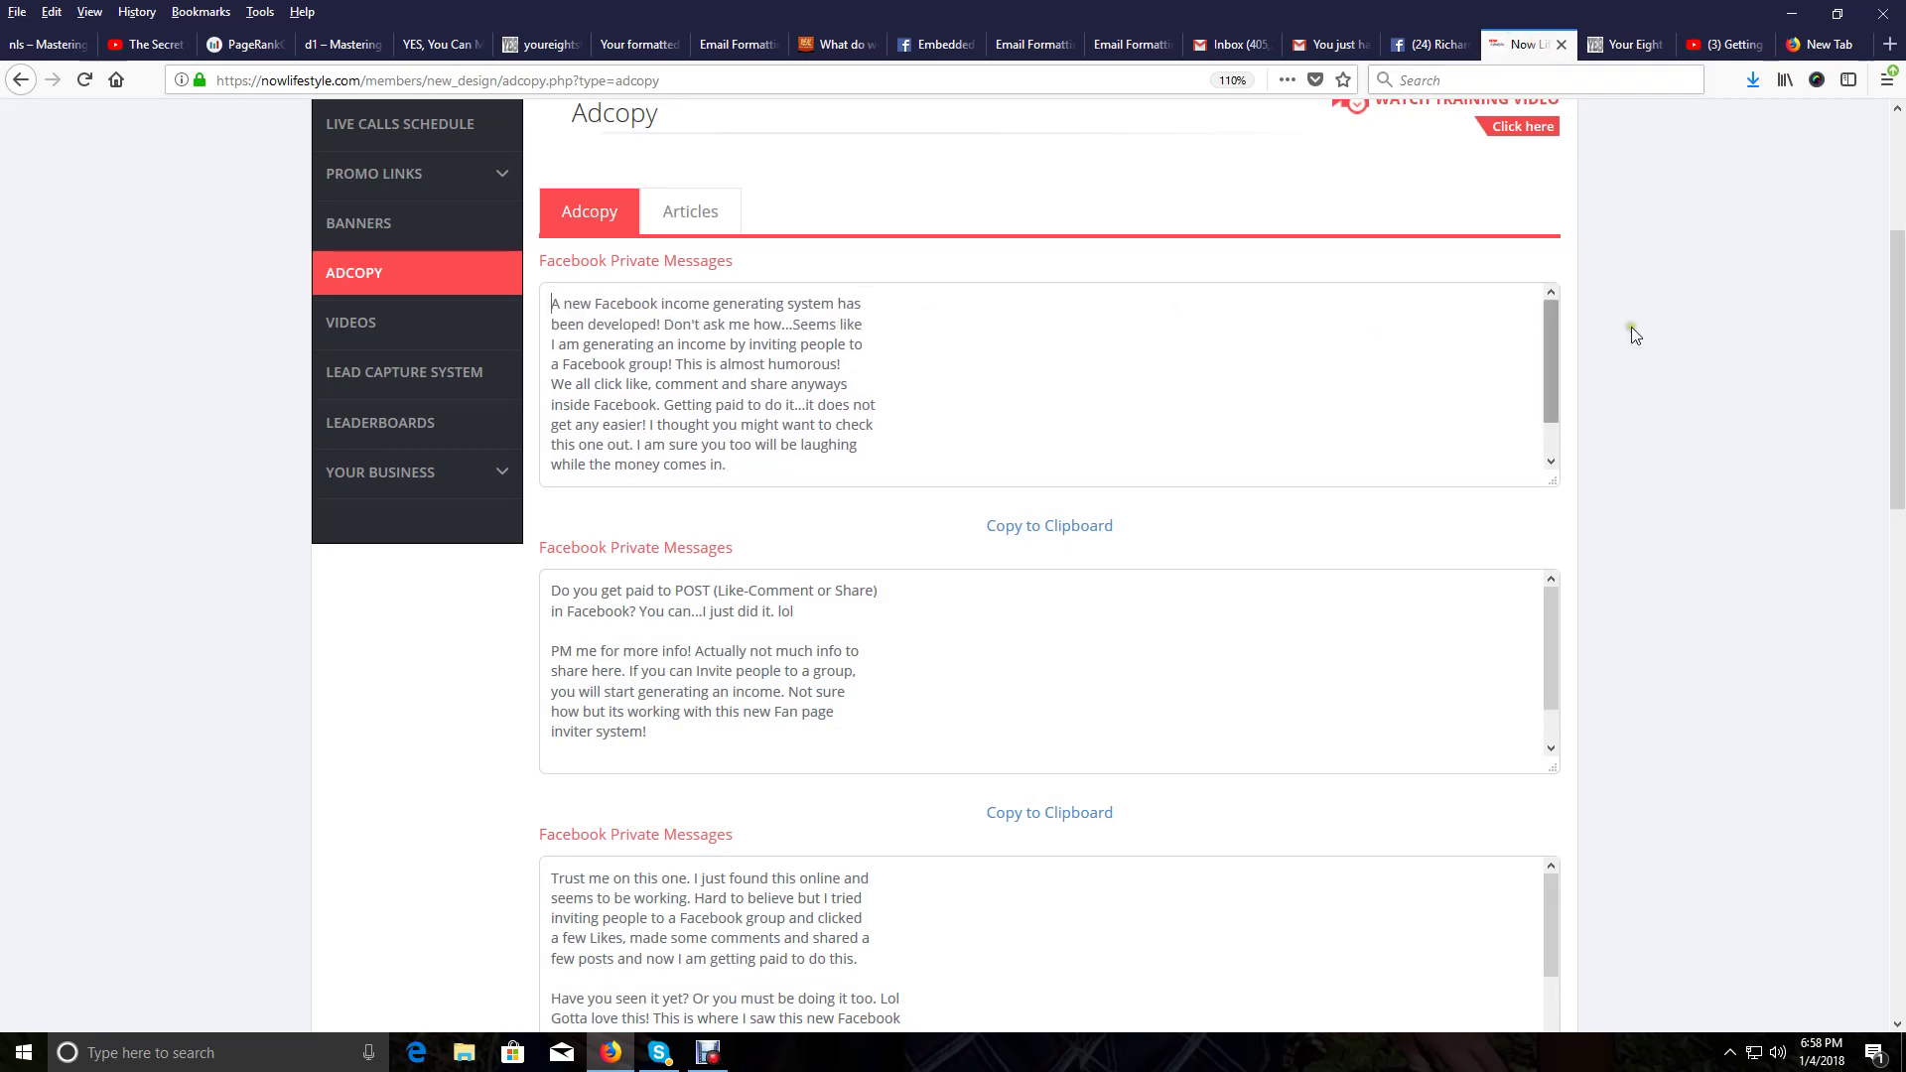
scroll(1903, 369, "up", 4)
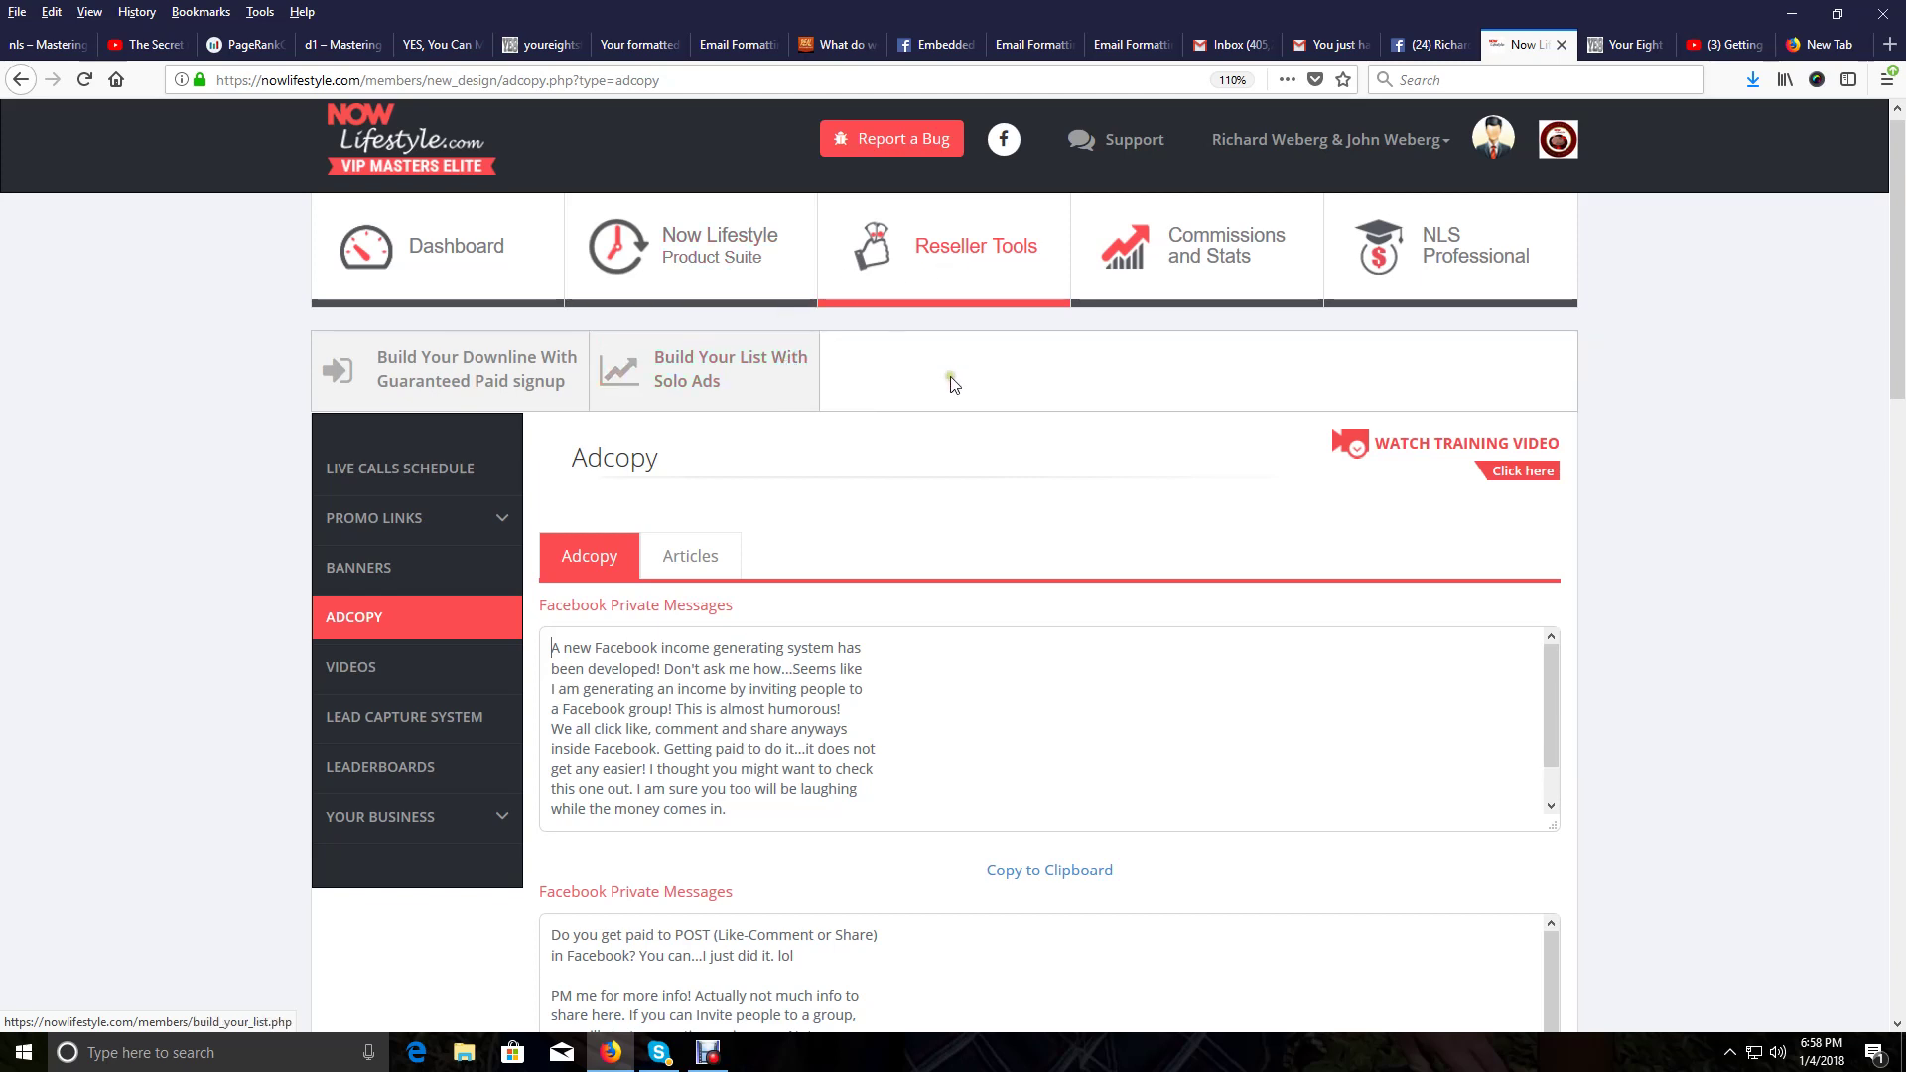
Switch to Your Eight Steps, open Step 3, and look through the autoresponder setup page to the list of squeeze page links
left_click(1624, 44)
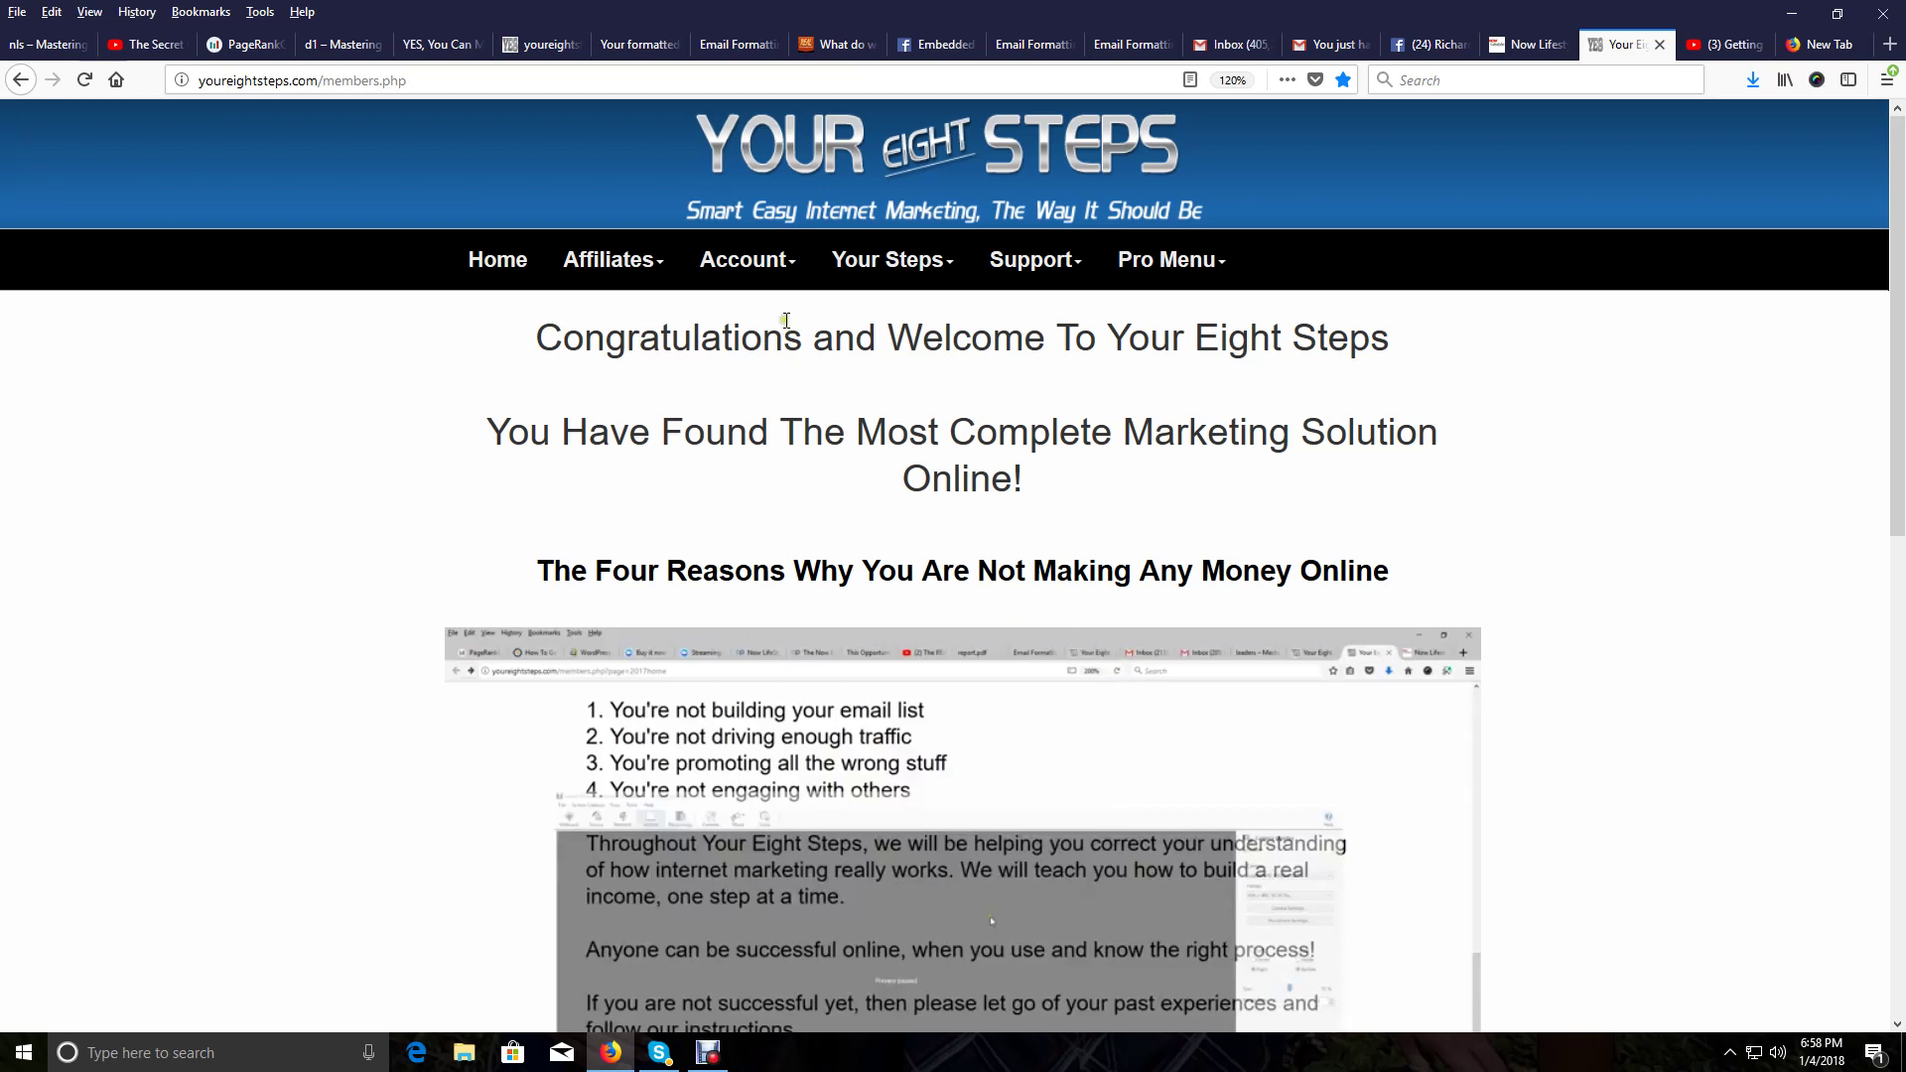
left_click(950, 274)
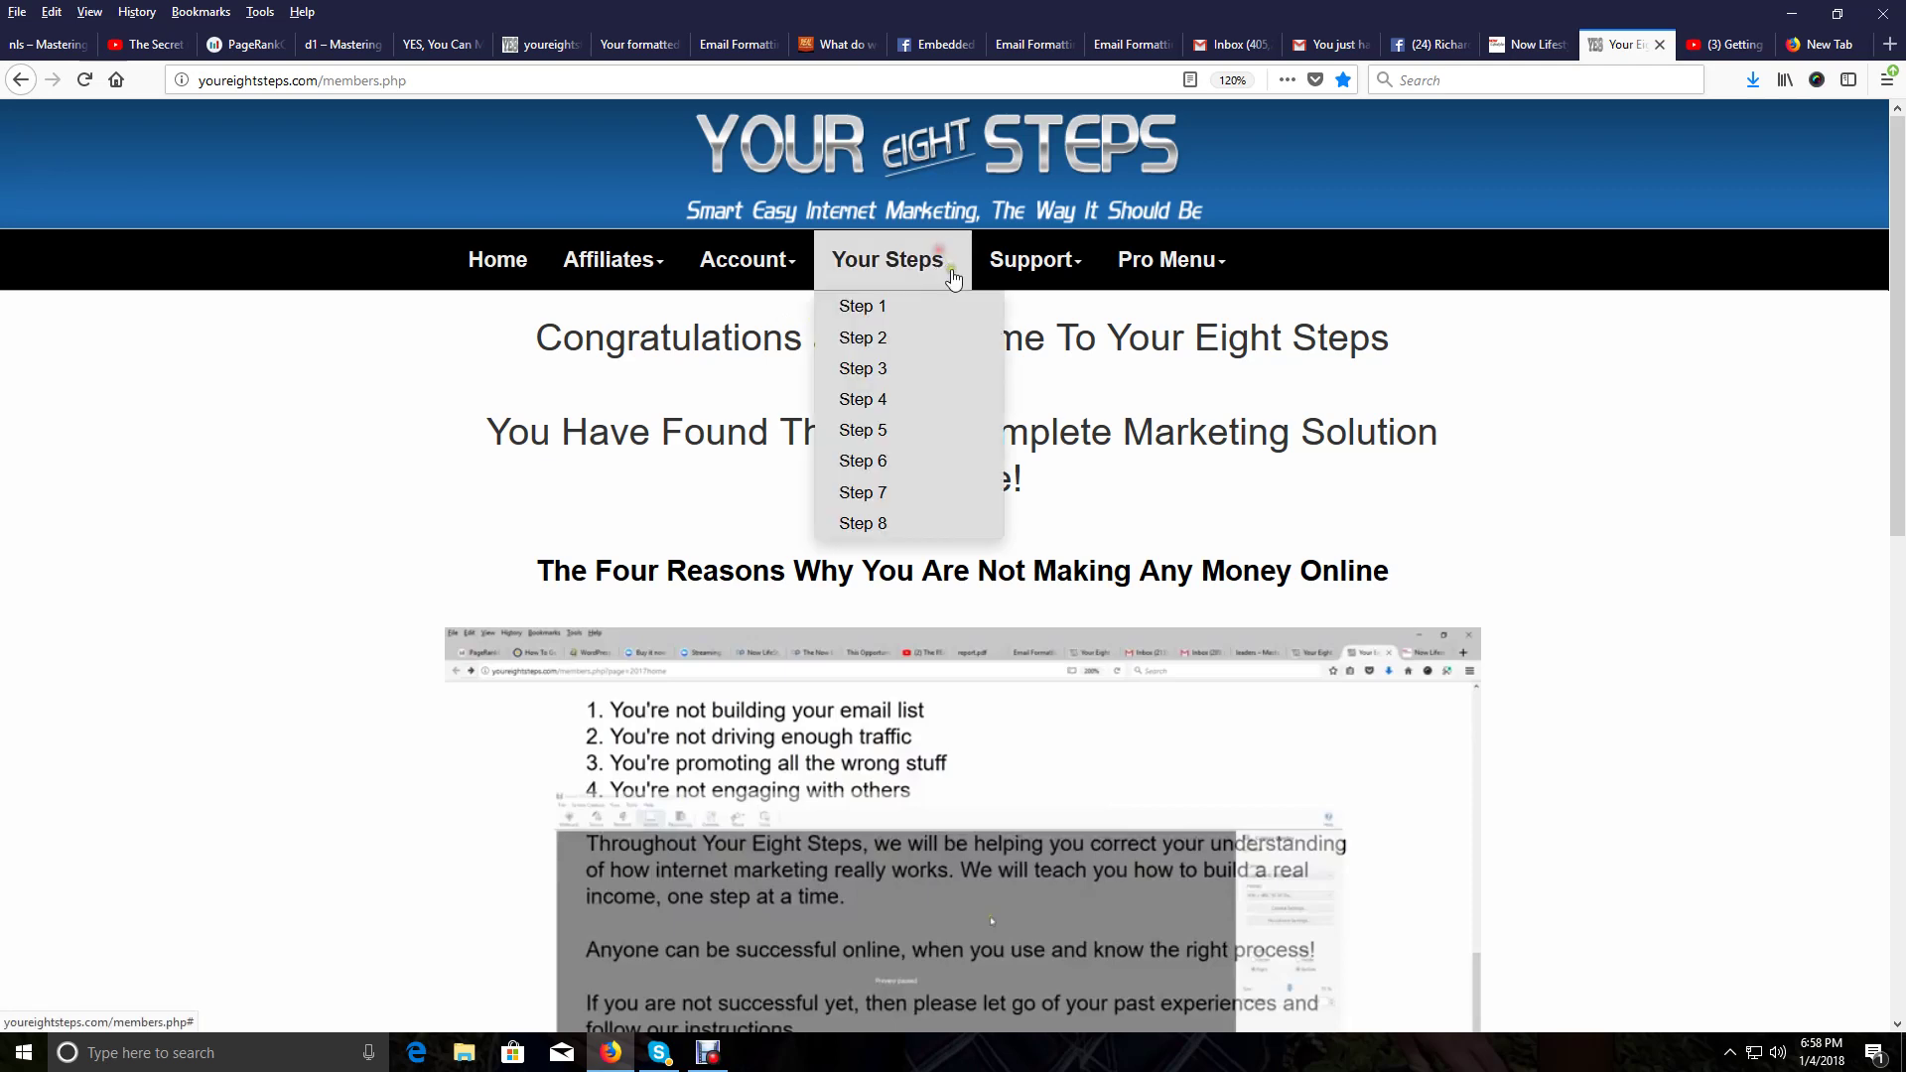
left_click(909, 369)
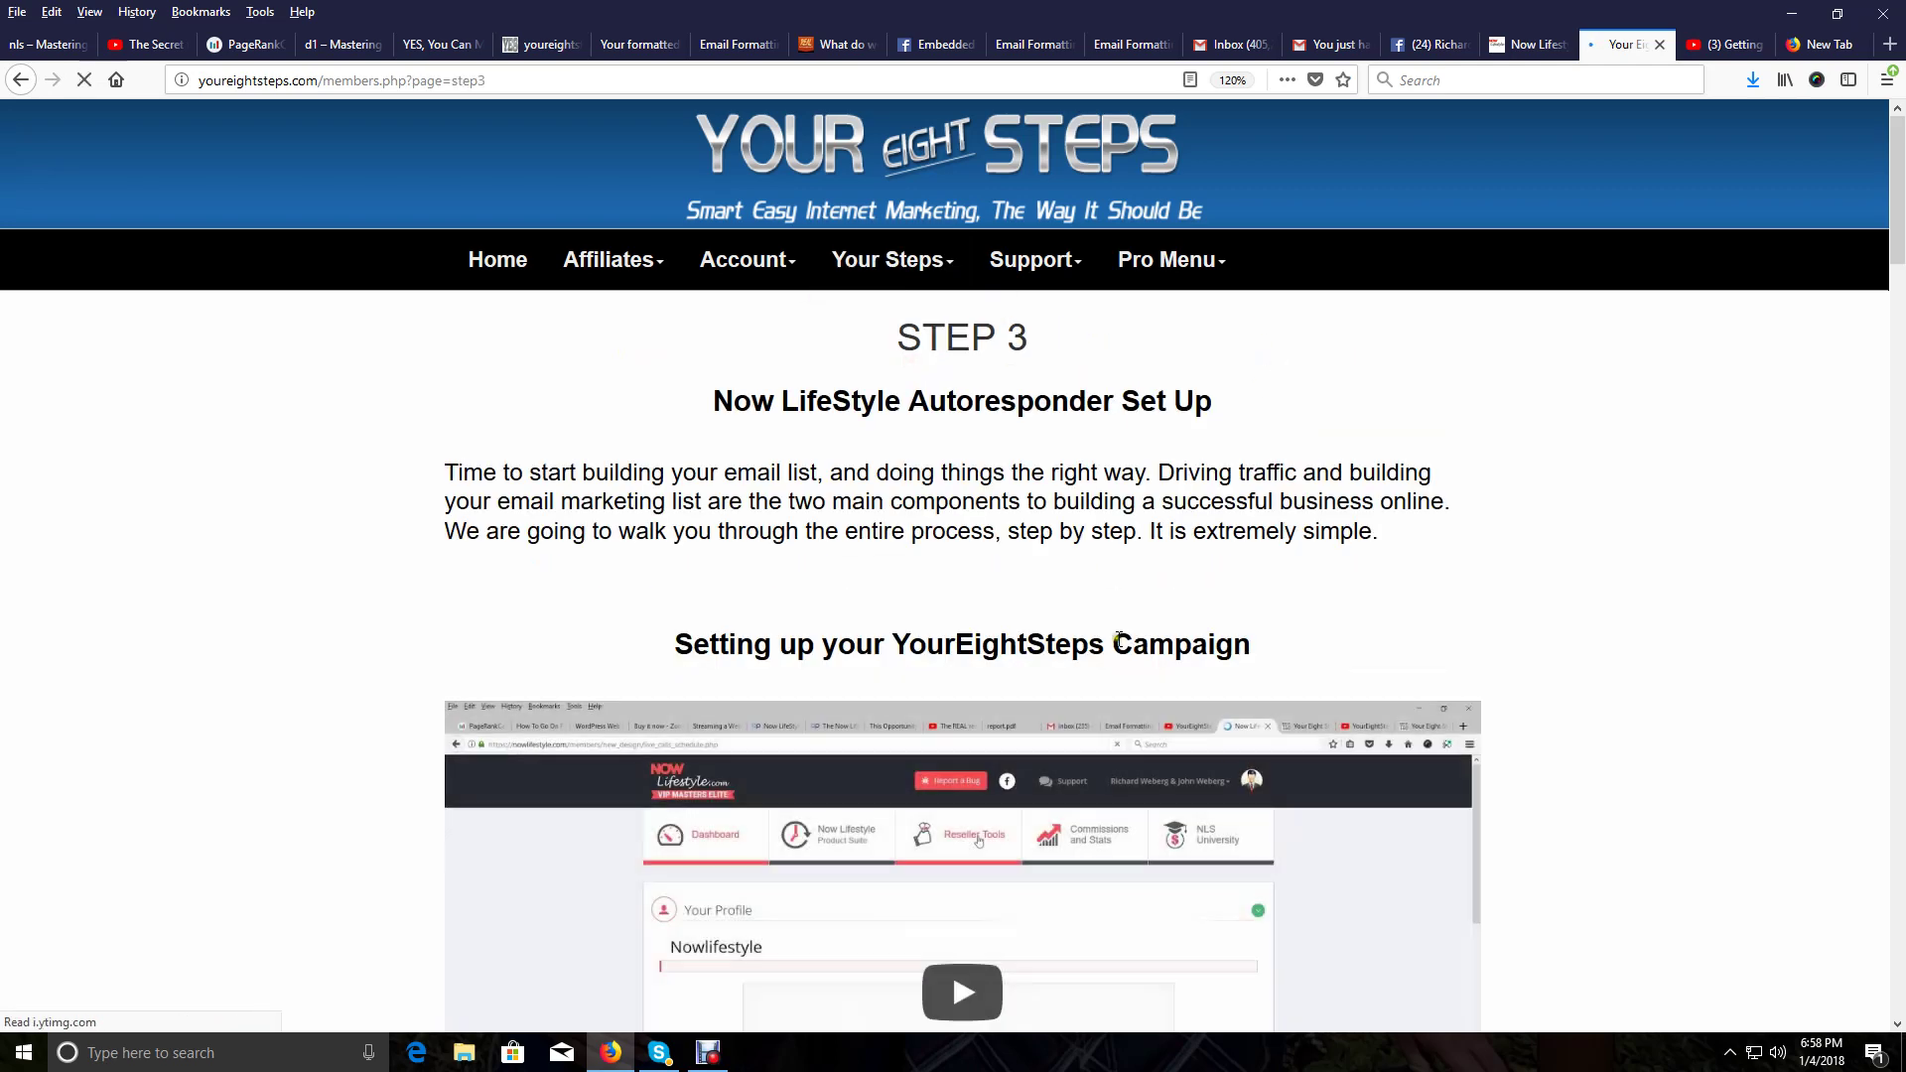
scroll(1118, 638, "down", 10)
scroll(1118, 638, "down", 4)
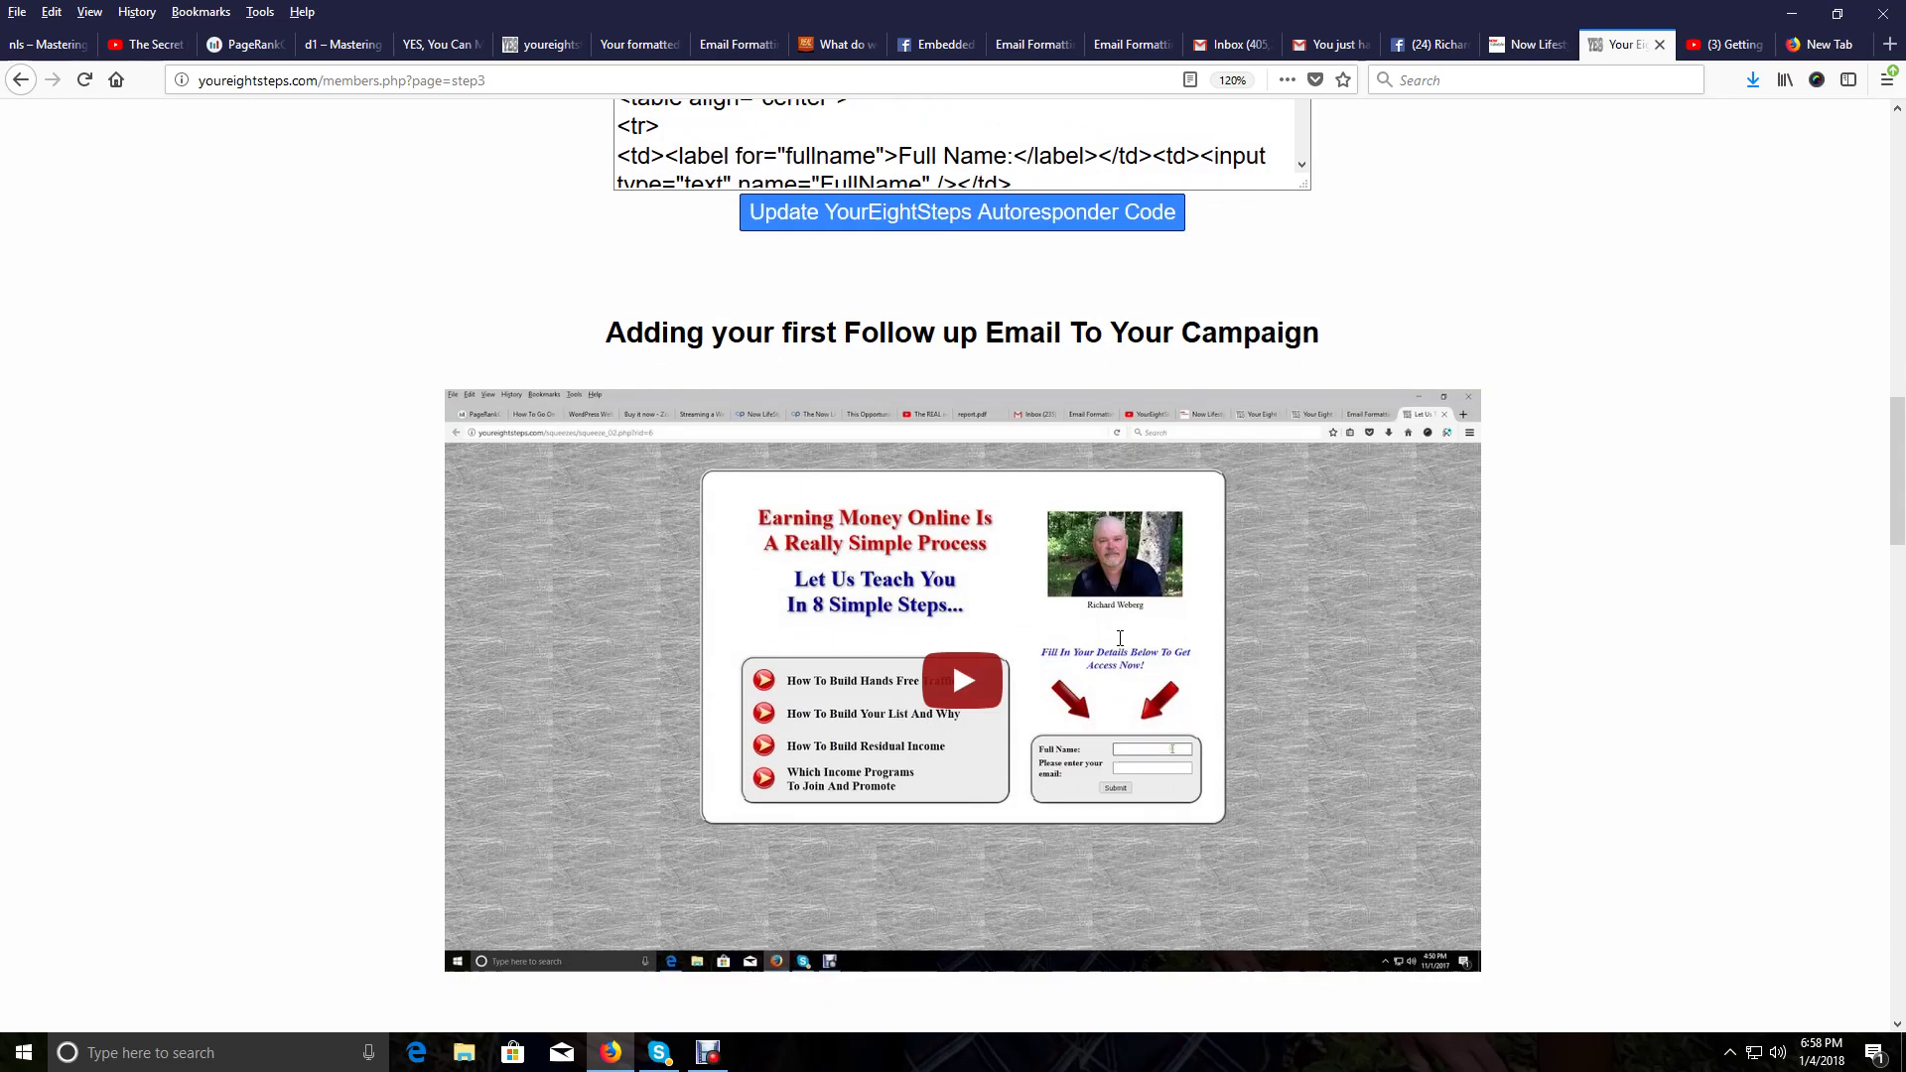
scroll(1119, 638, "up", 5)
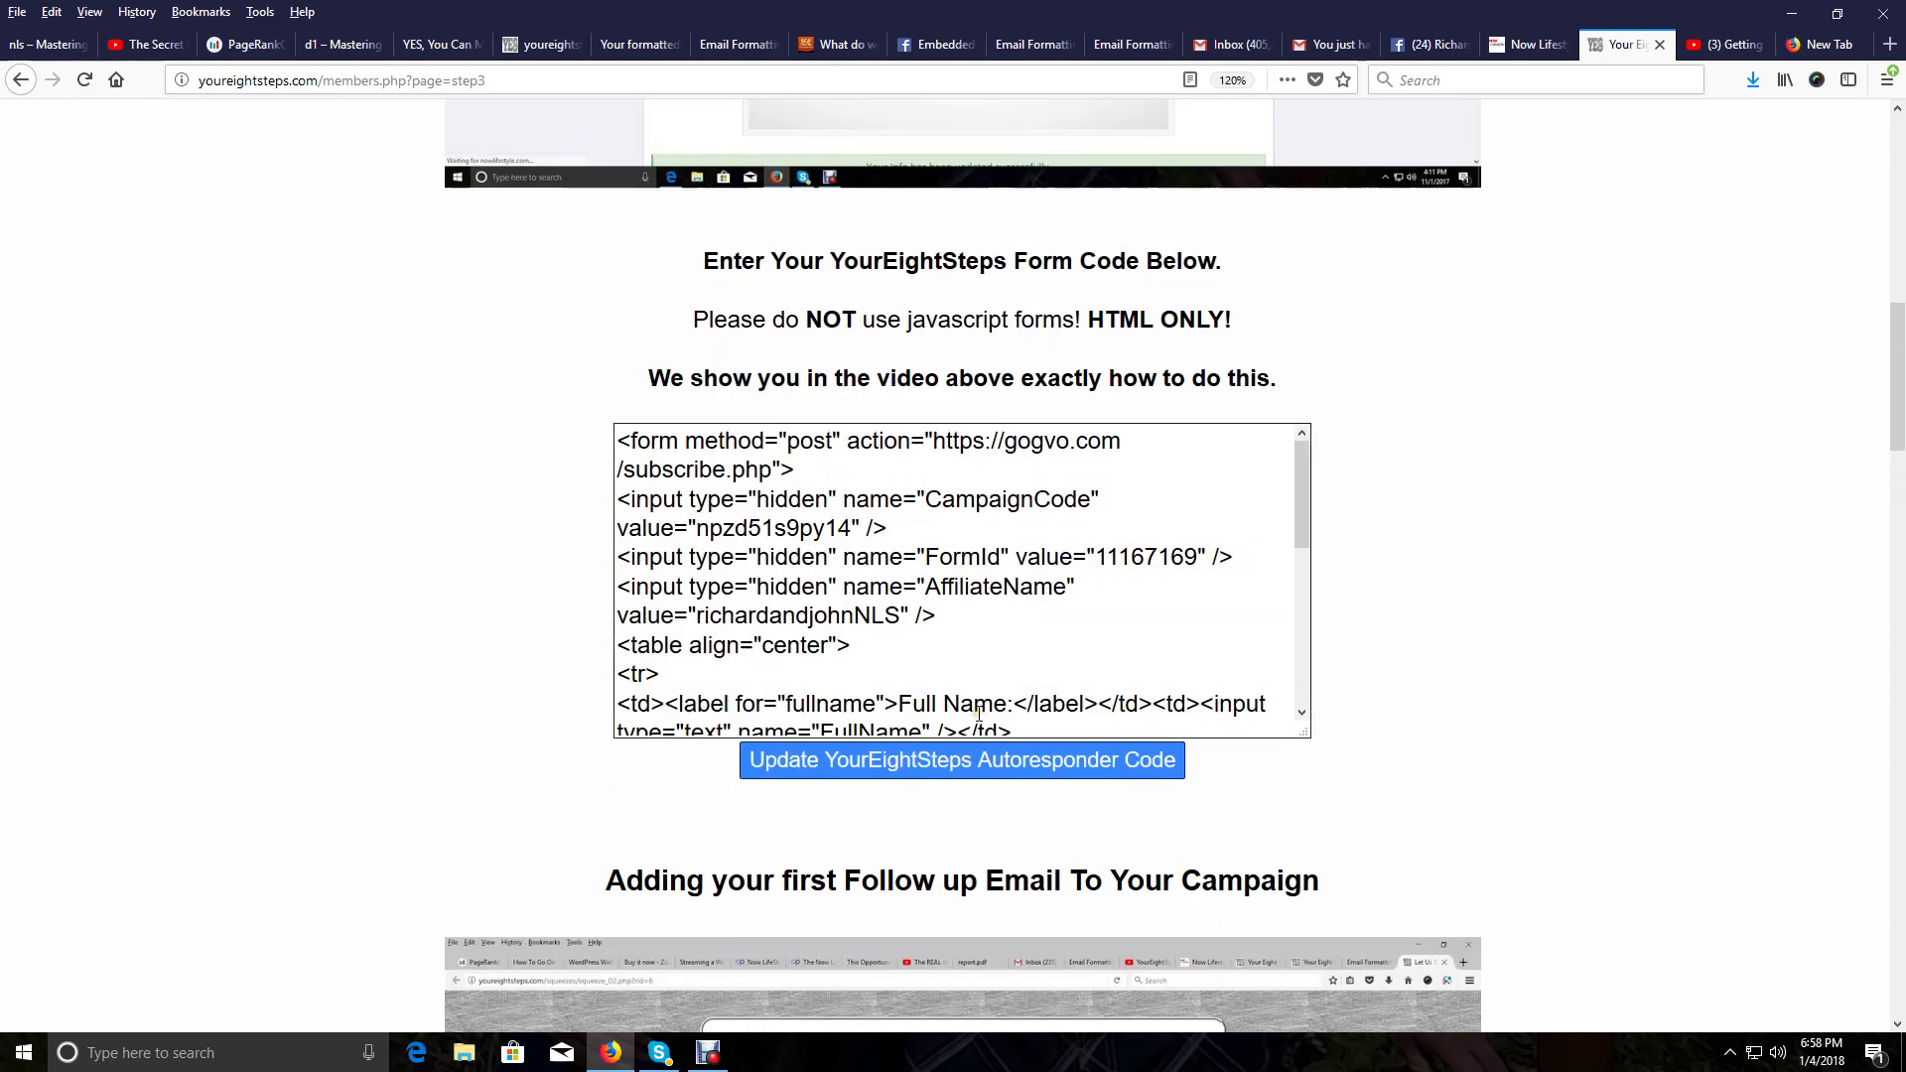
scroll(978, 714, "down", 5)
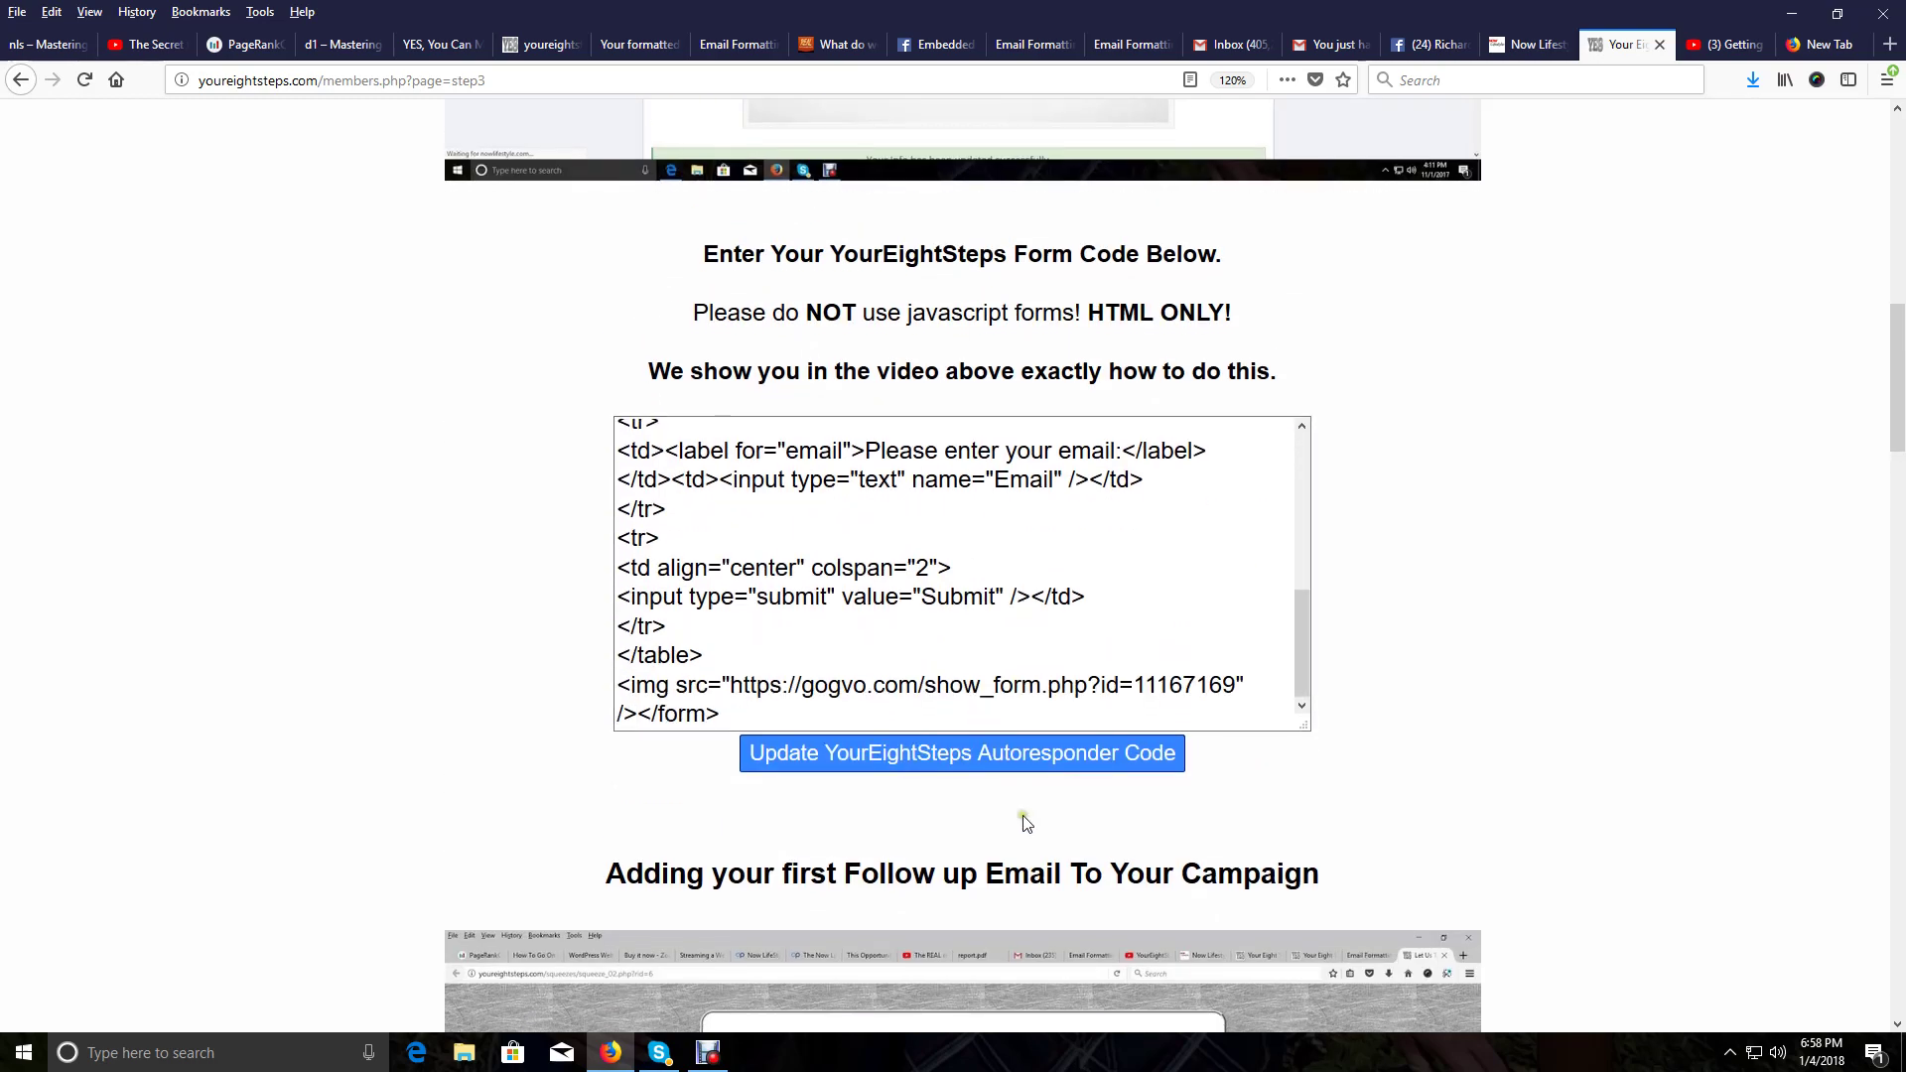
scroll(1025, 822, "down", 4)
scroll(1025, 821, "down", 3)
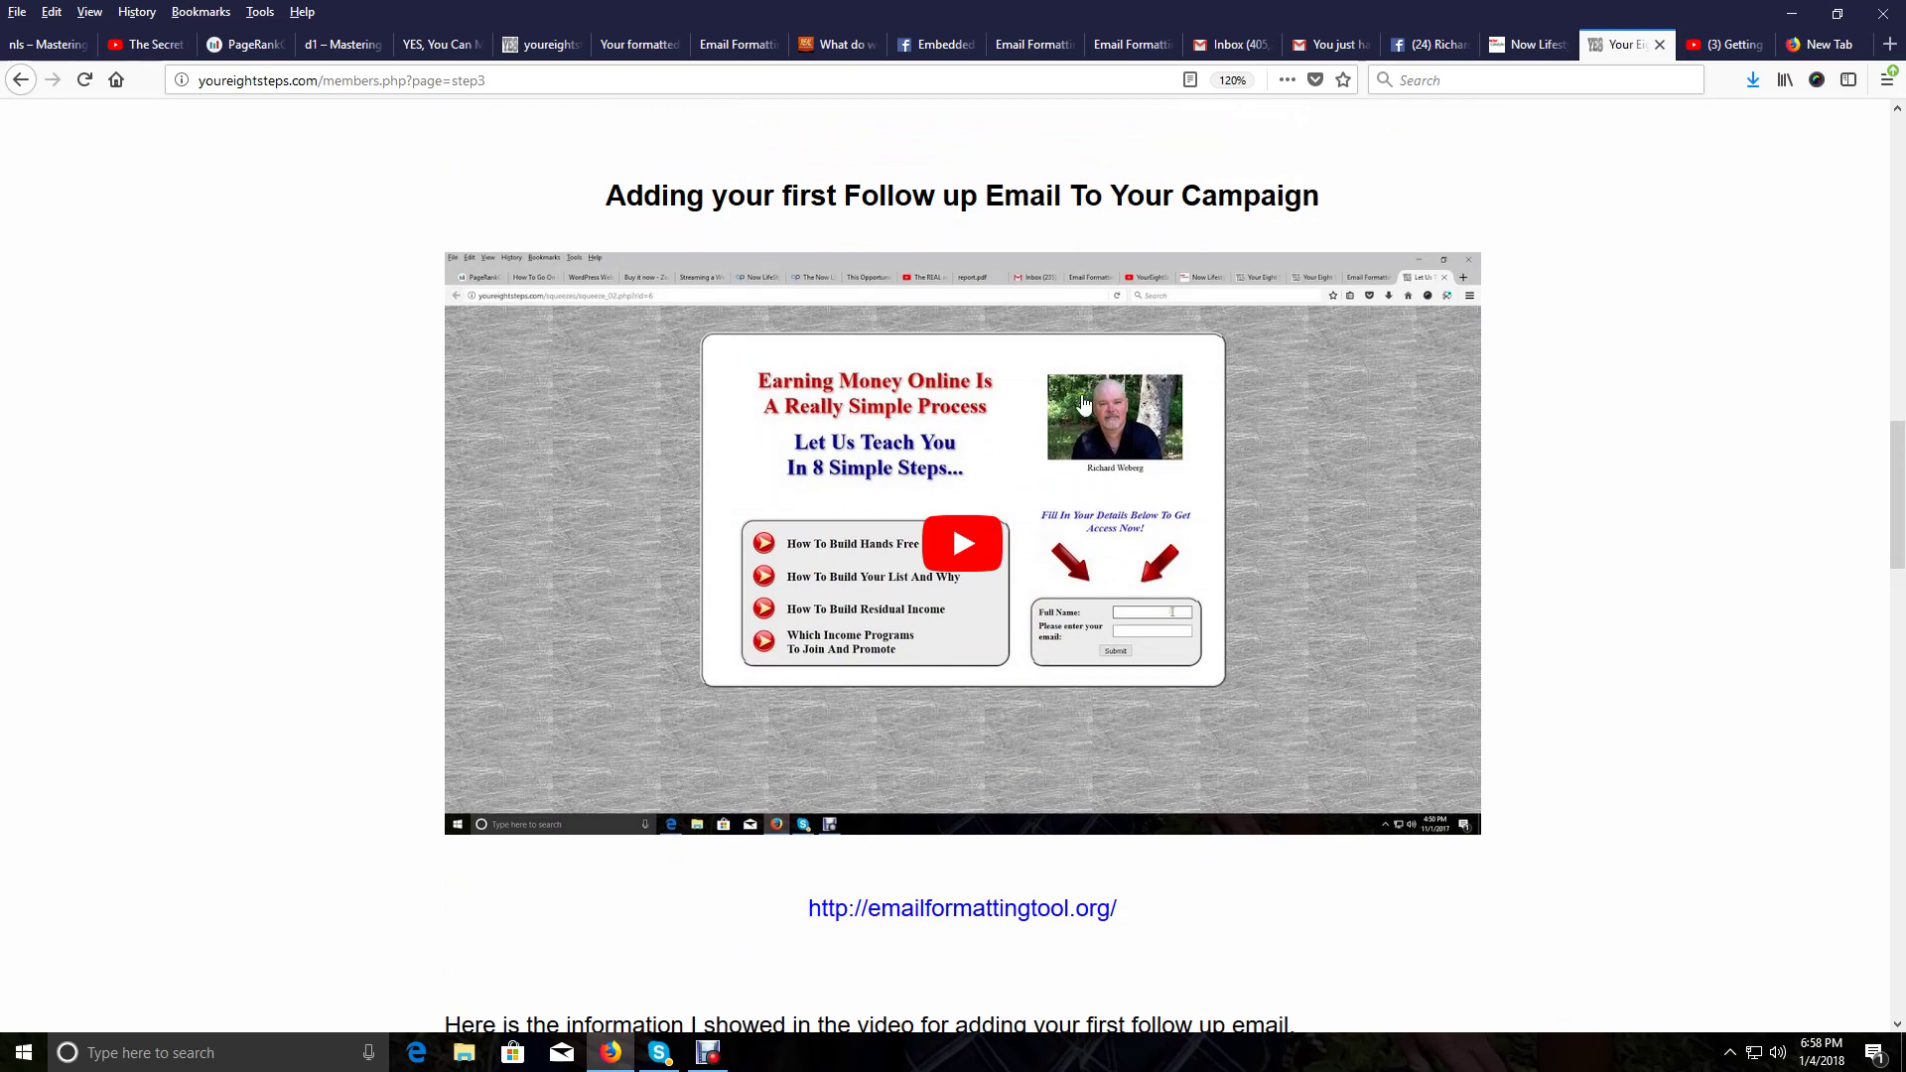
scroll(1071, 716, "down", 7)
scroll(1005, 639, "down", 8)
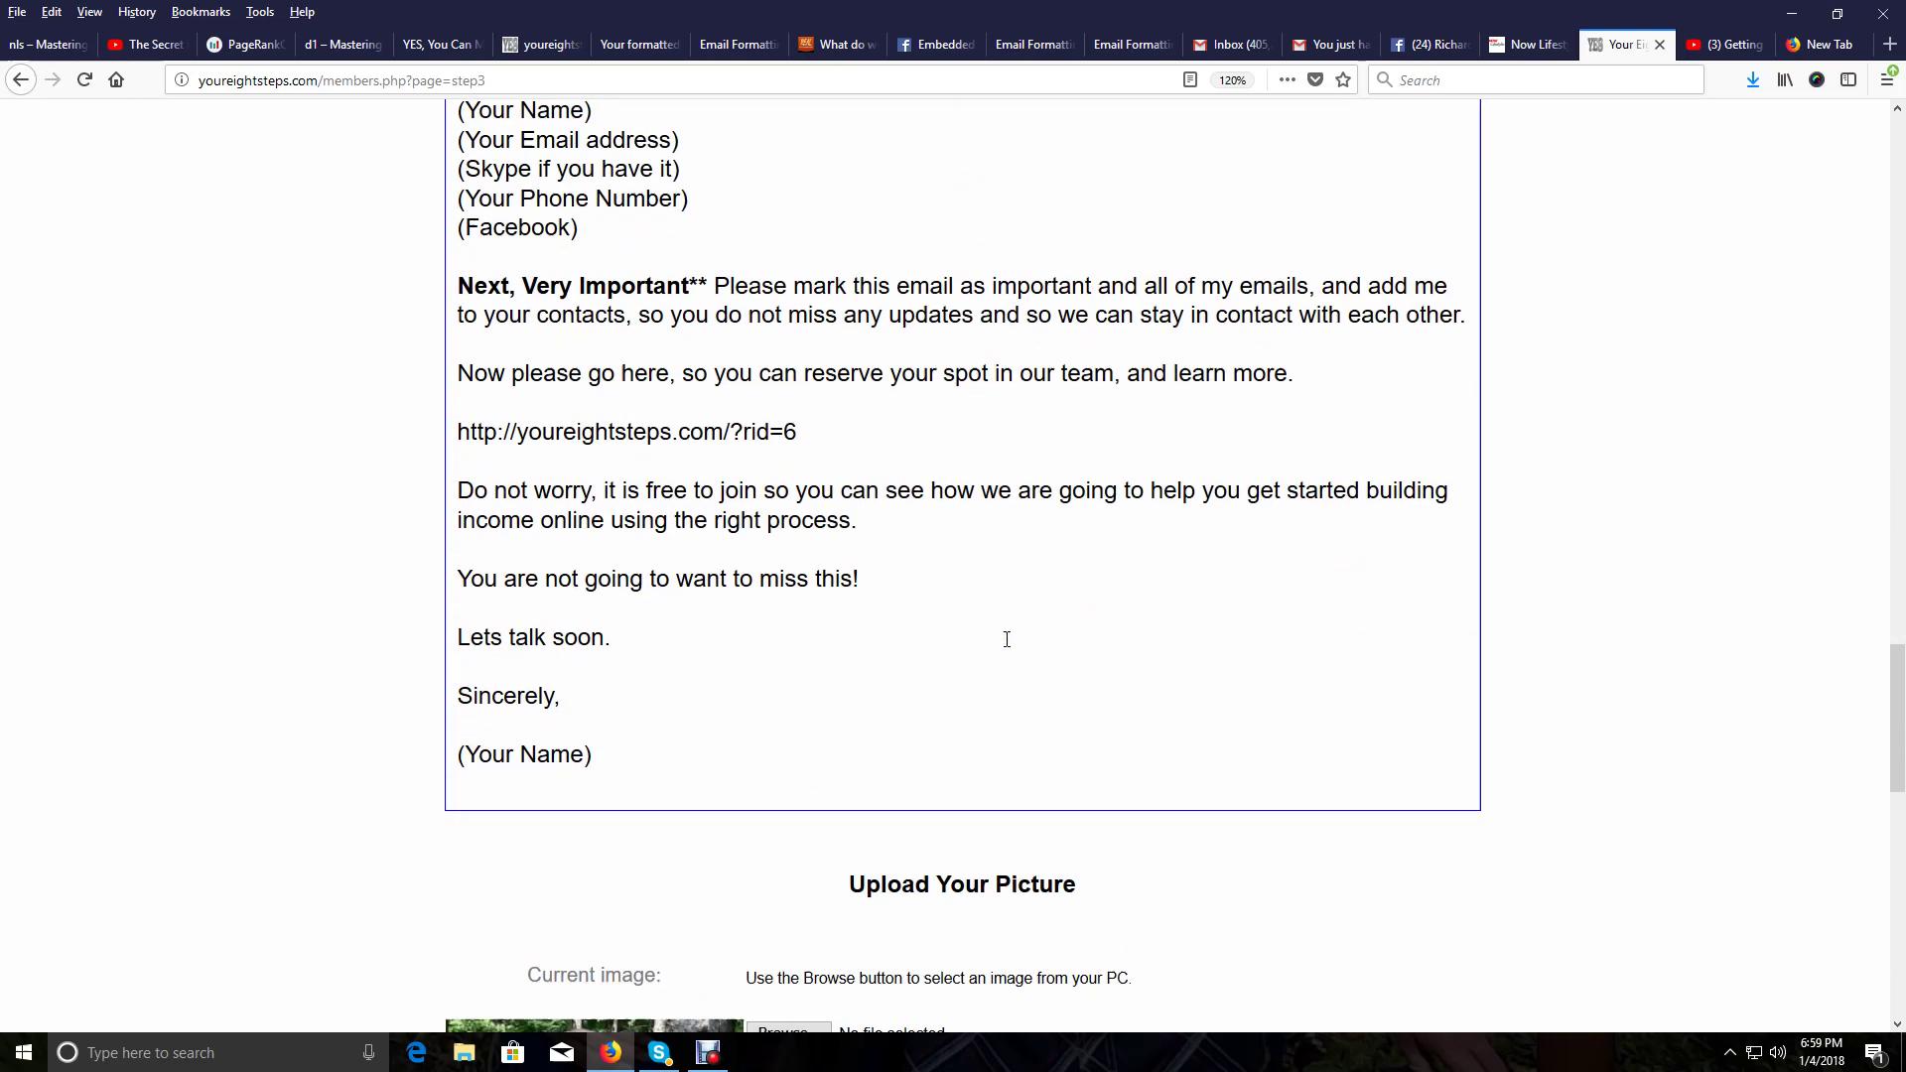
scroll(1007, 639, "down", 7)
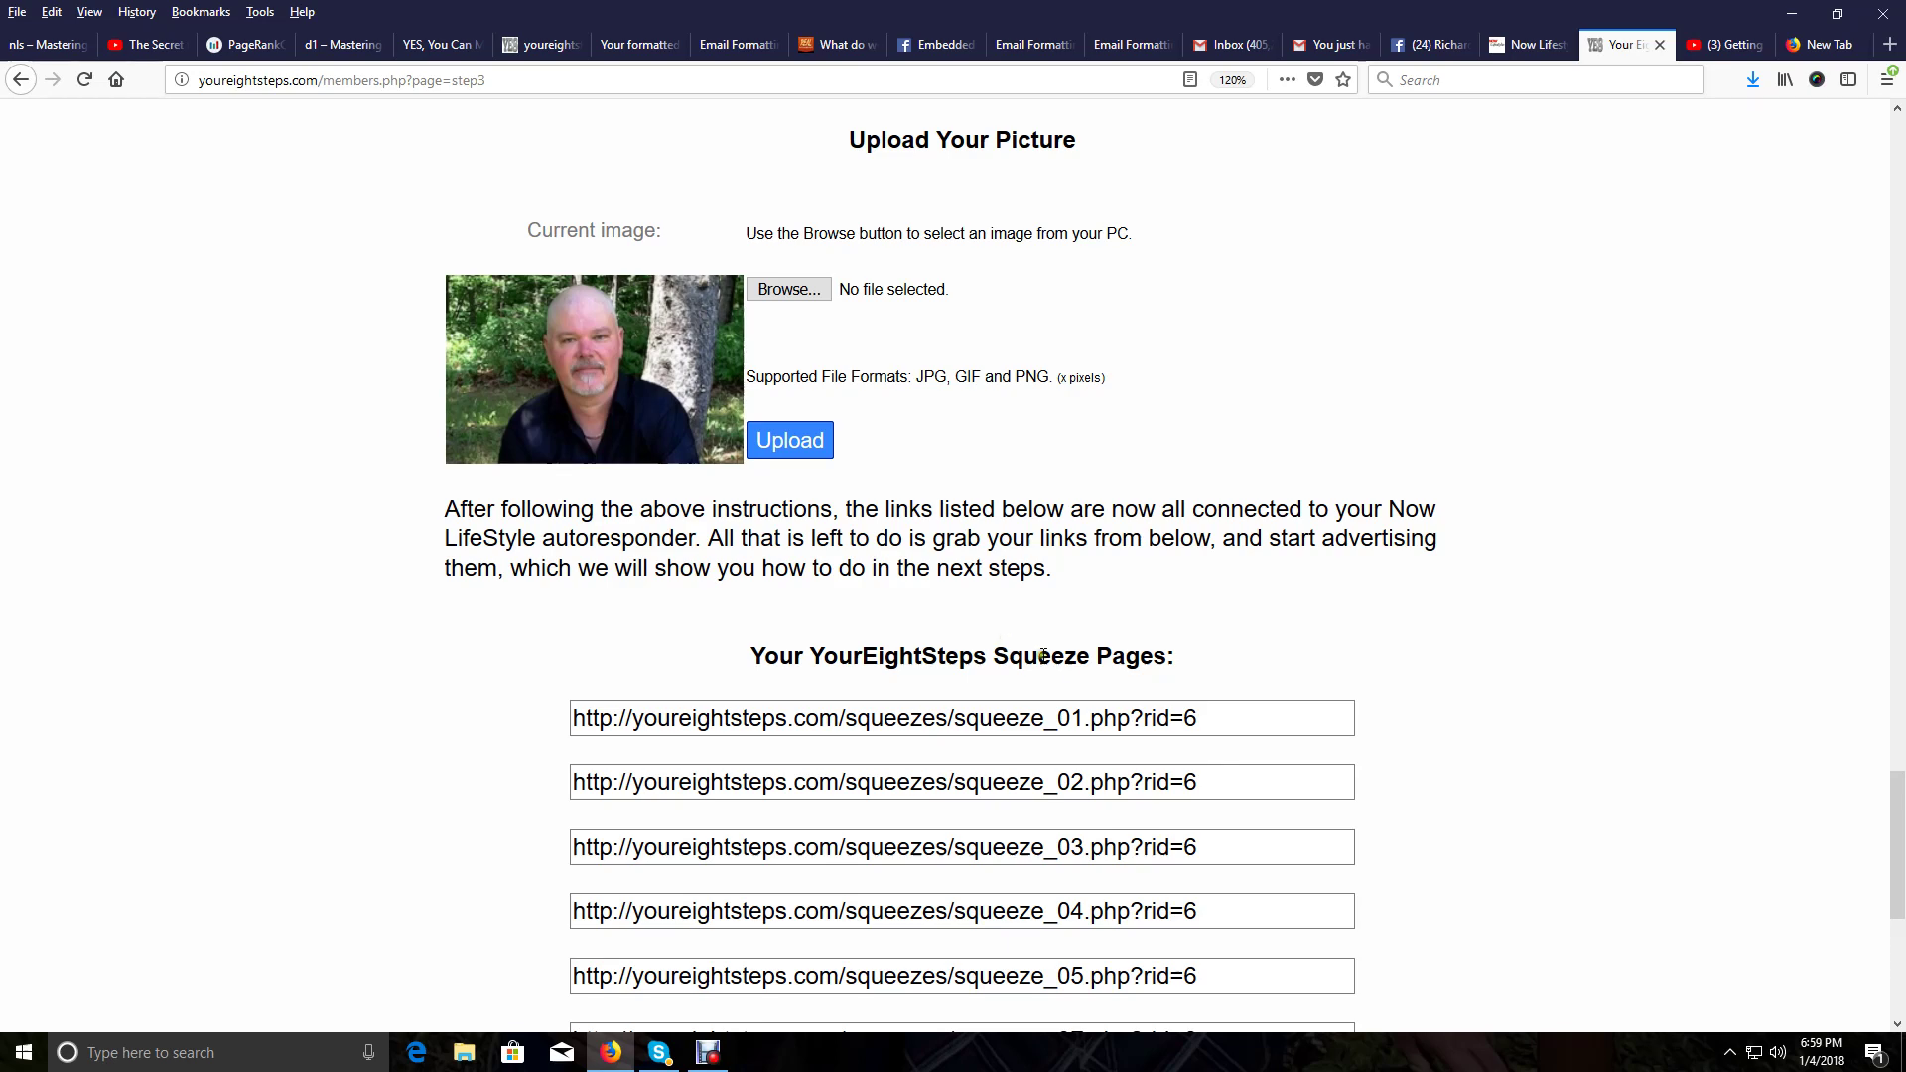
scroll(1042, 655, "down", 4)
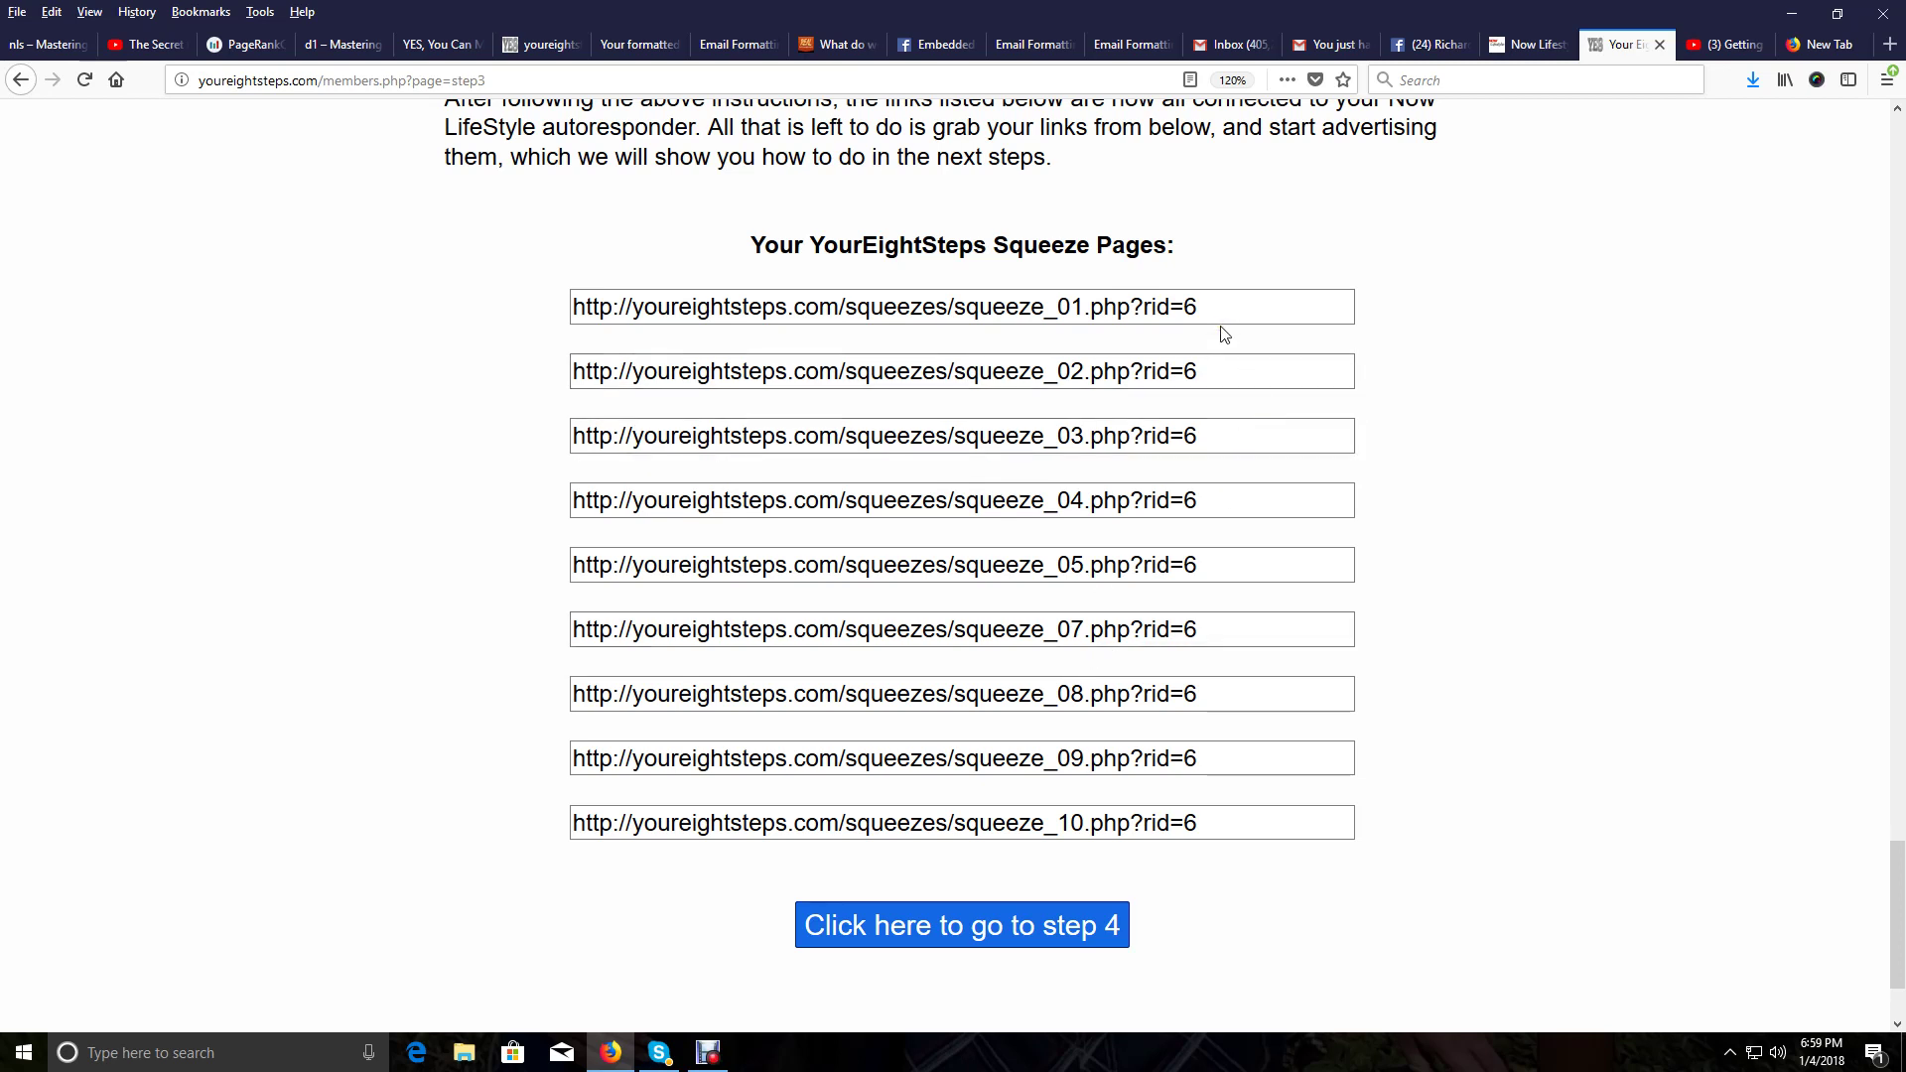
Copy the squeeze_02 page link and paste it as the URL of a new link on PageRankCafe
left_click_drag(1210, 370, 366, 374)
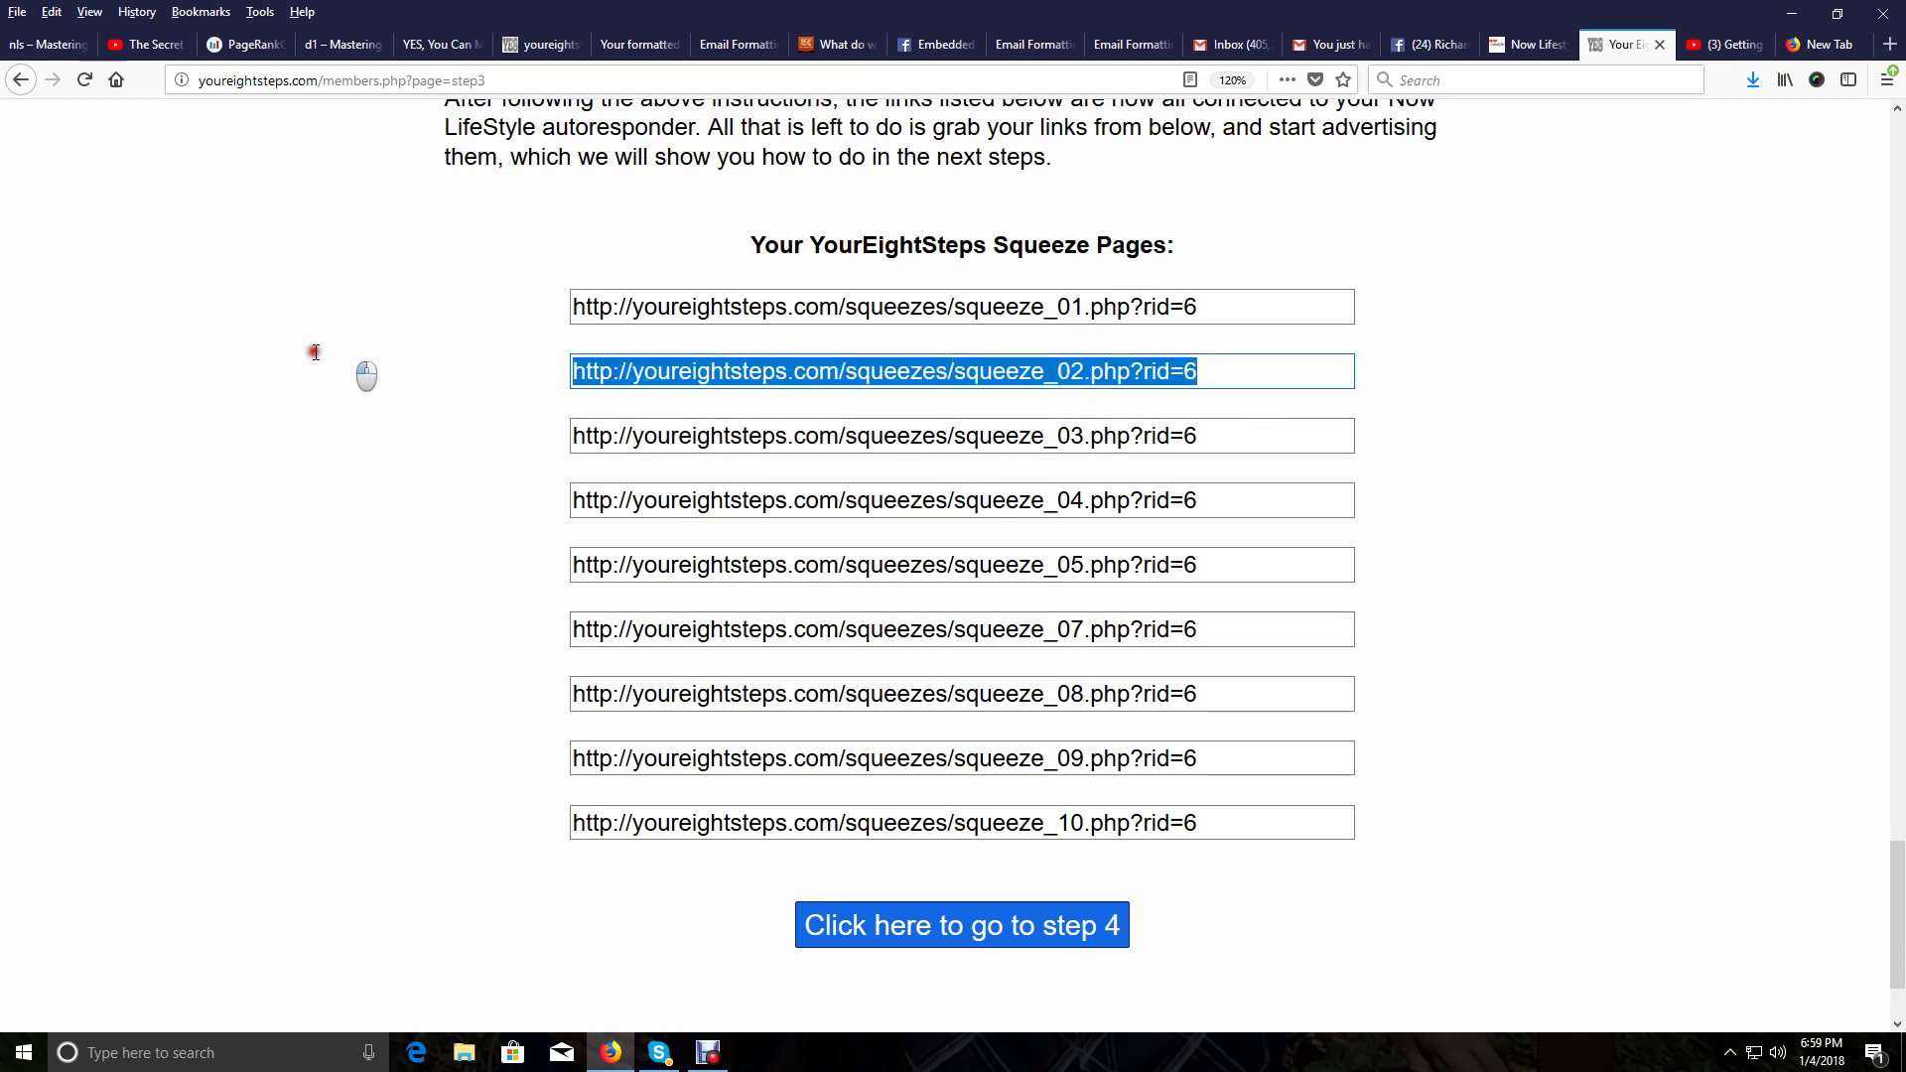
right_click(933, 363)
left_click(983, 563)
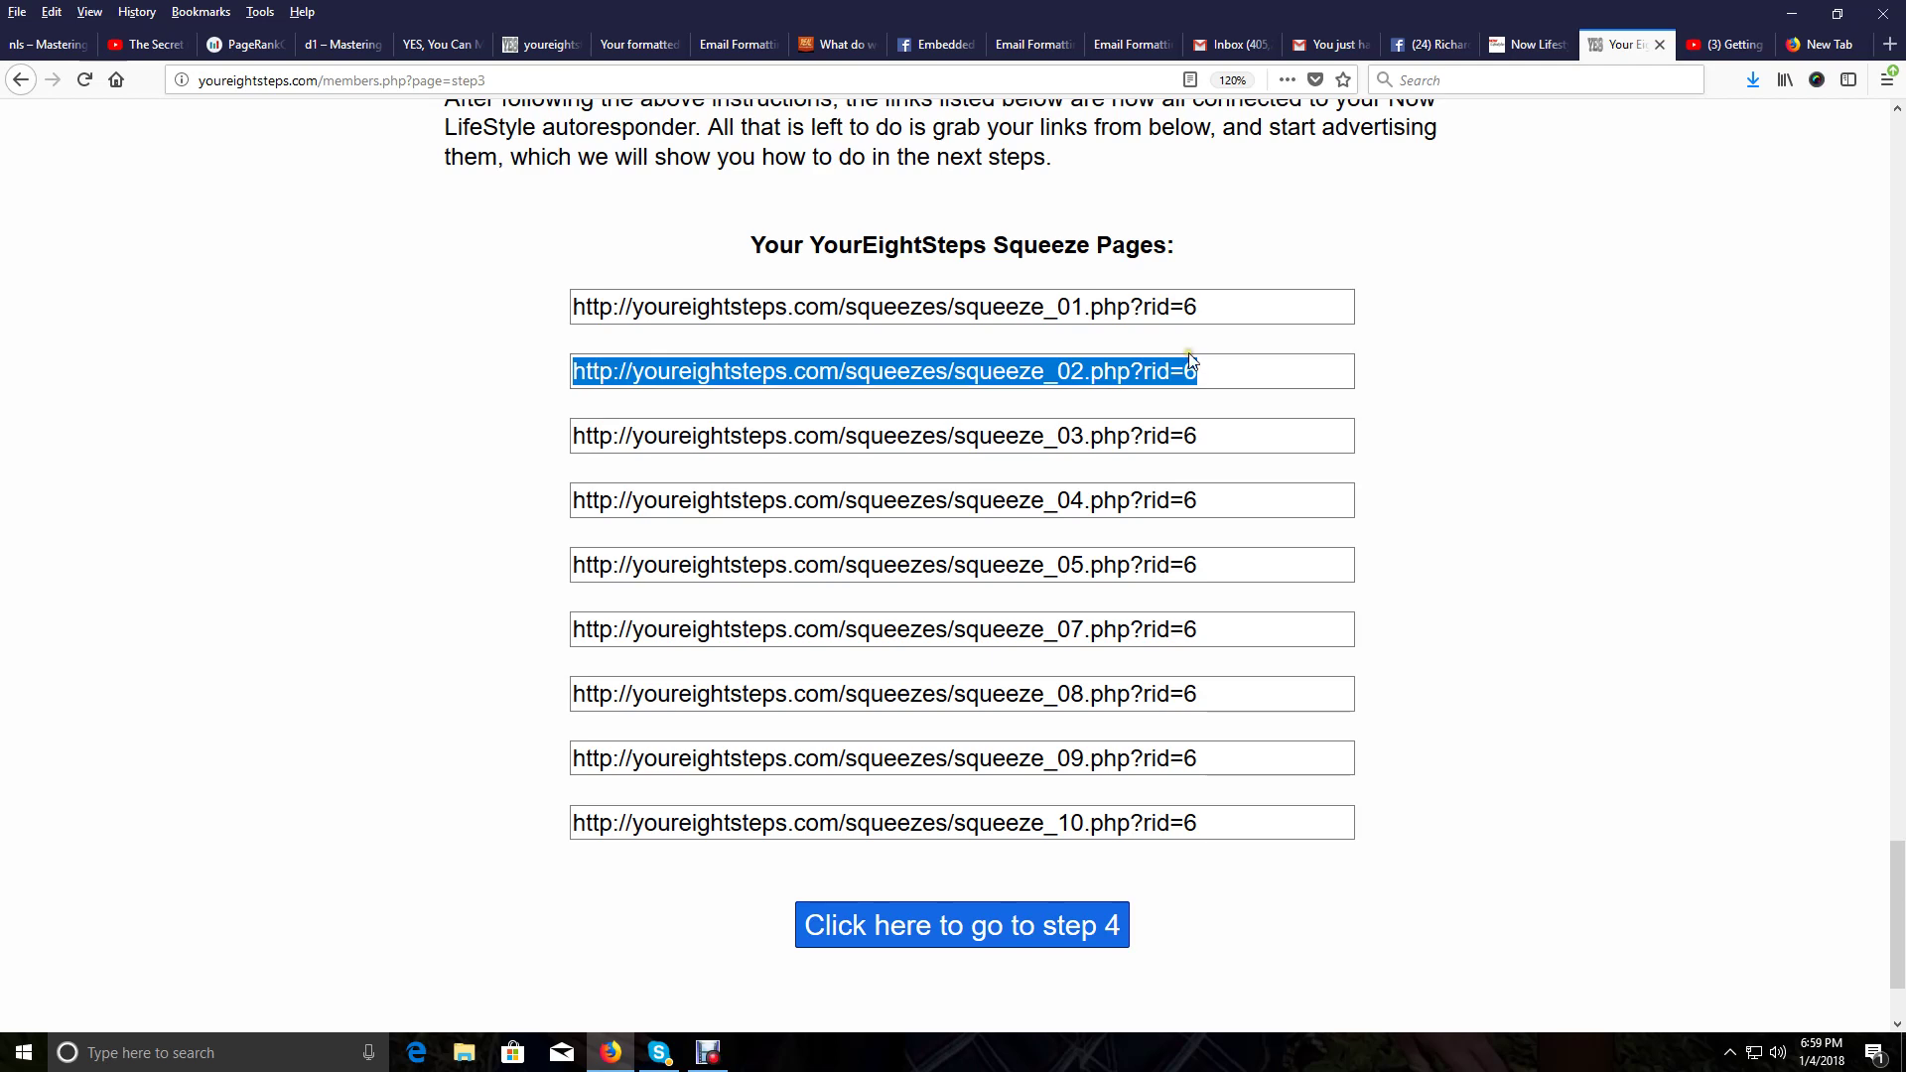
left_click(248, 45)
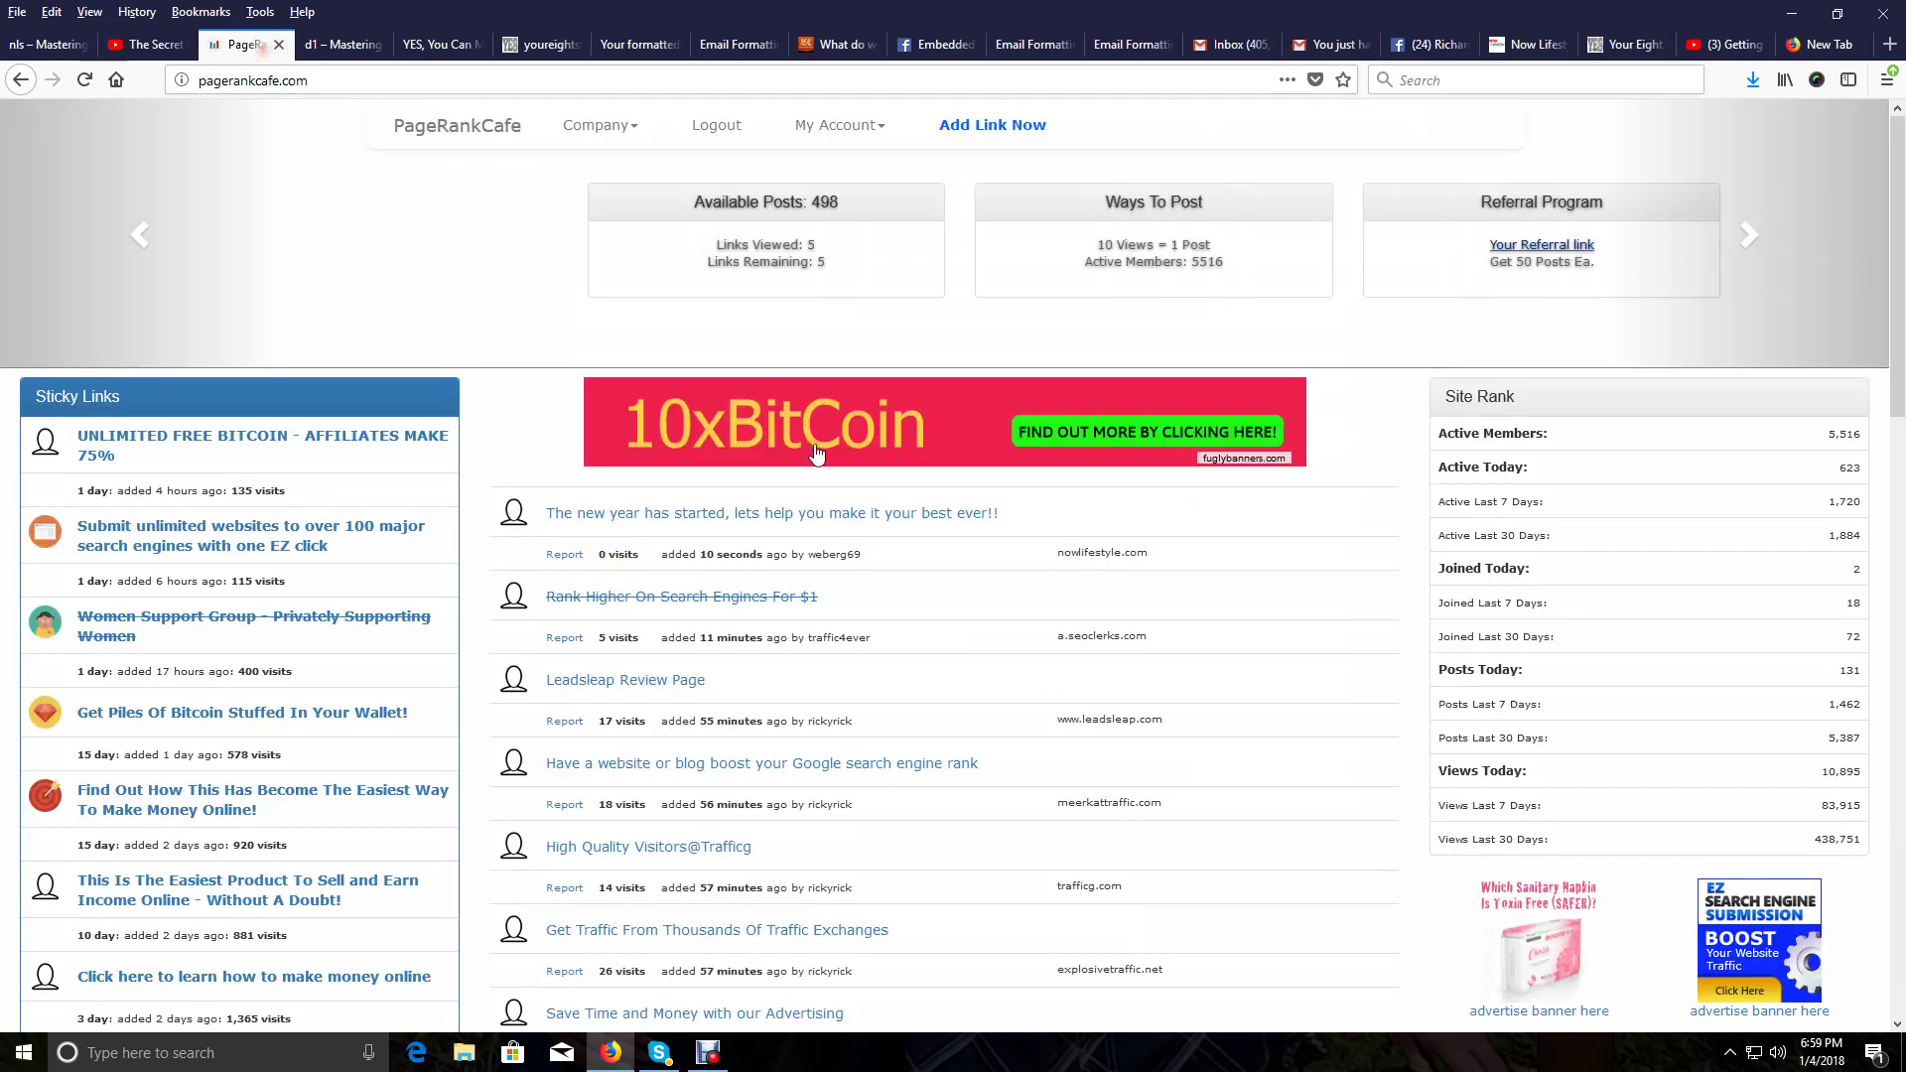
left_click(981, 121)
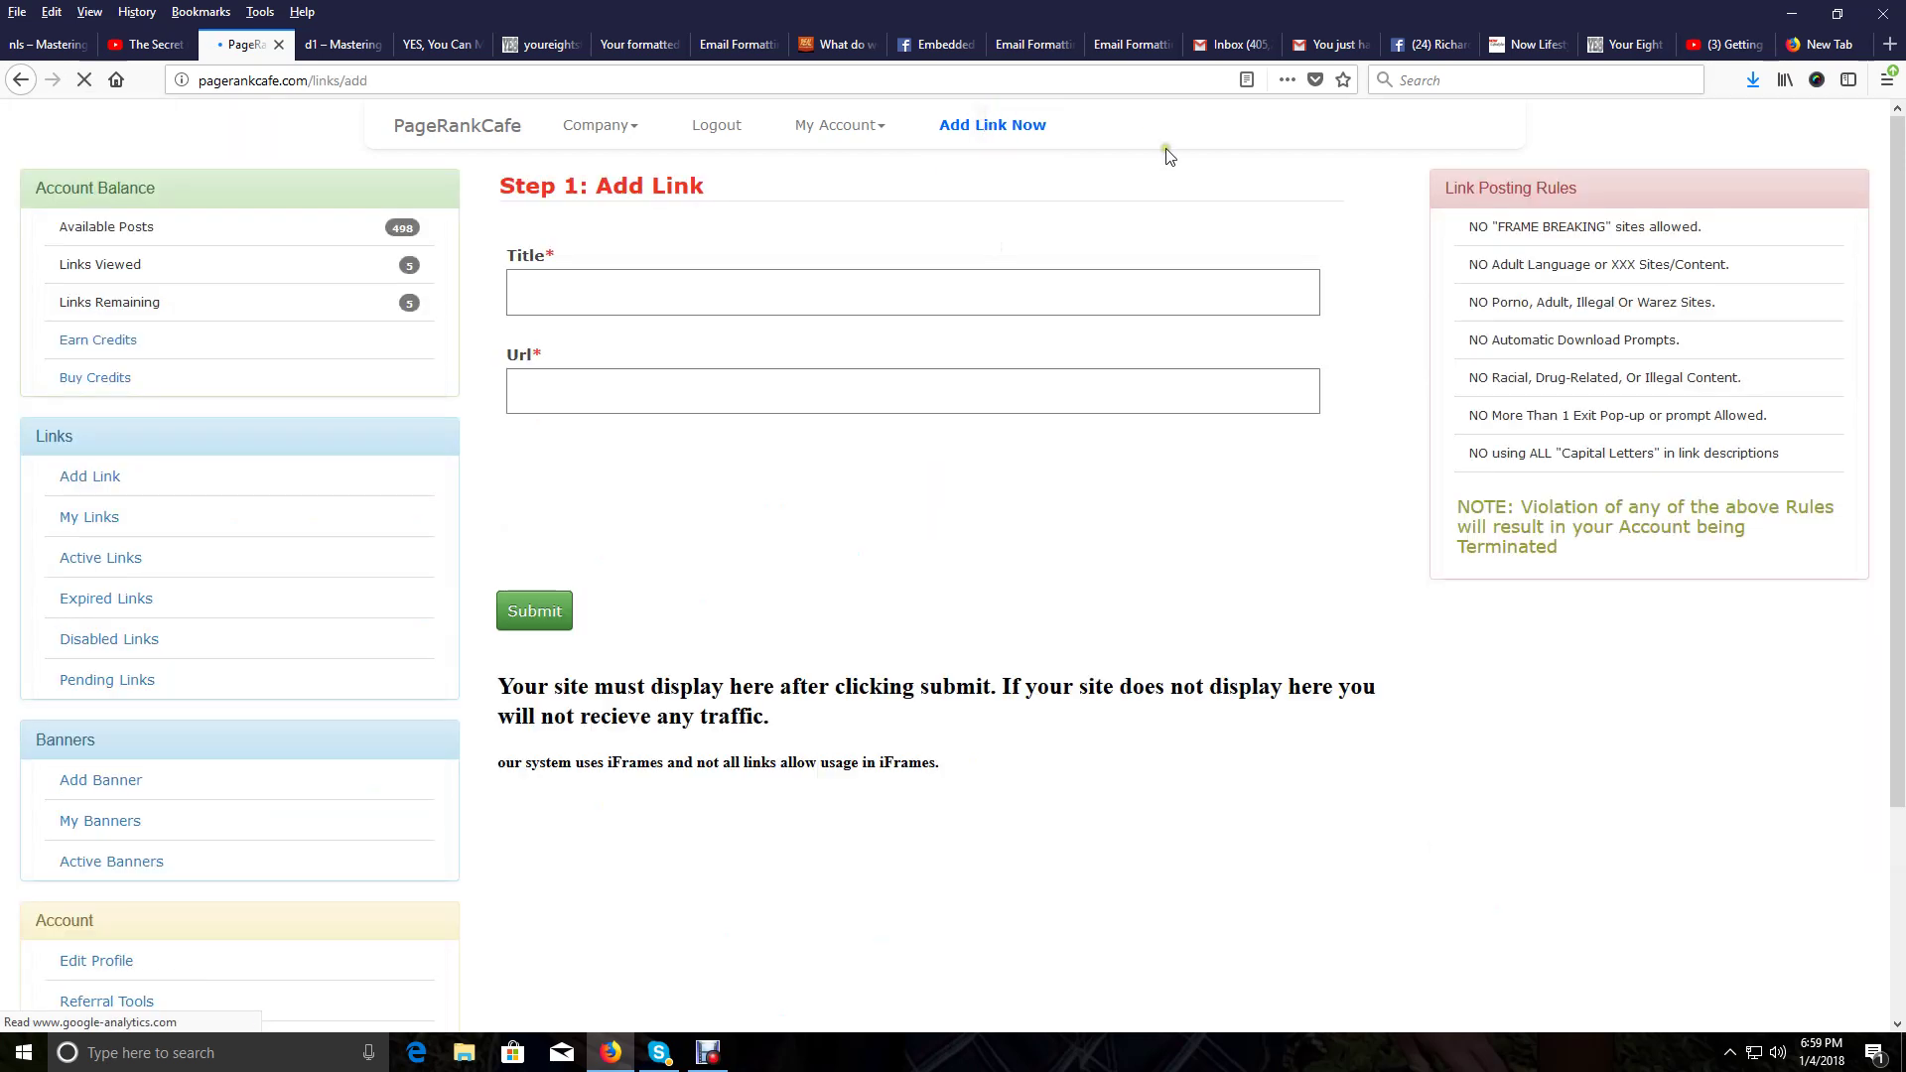
left_click(606, 385)
right_click(599, 384)
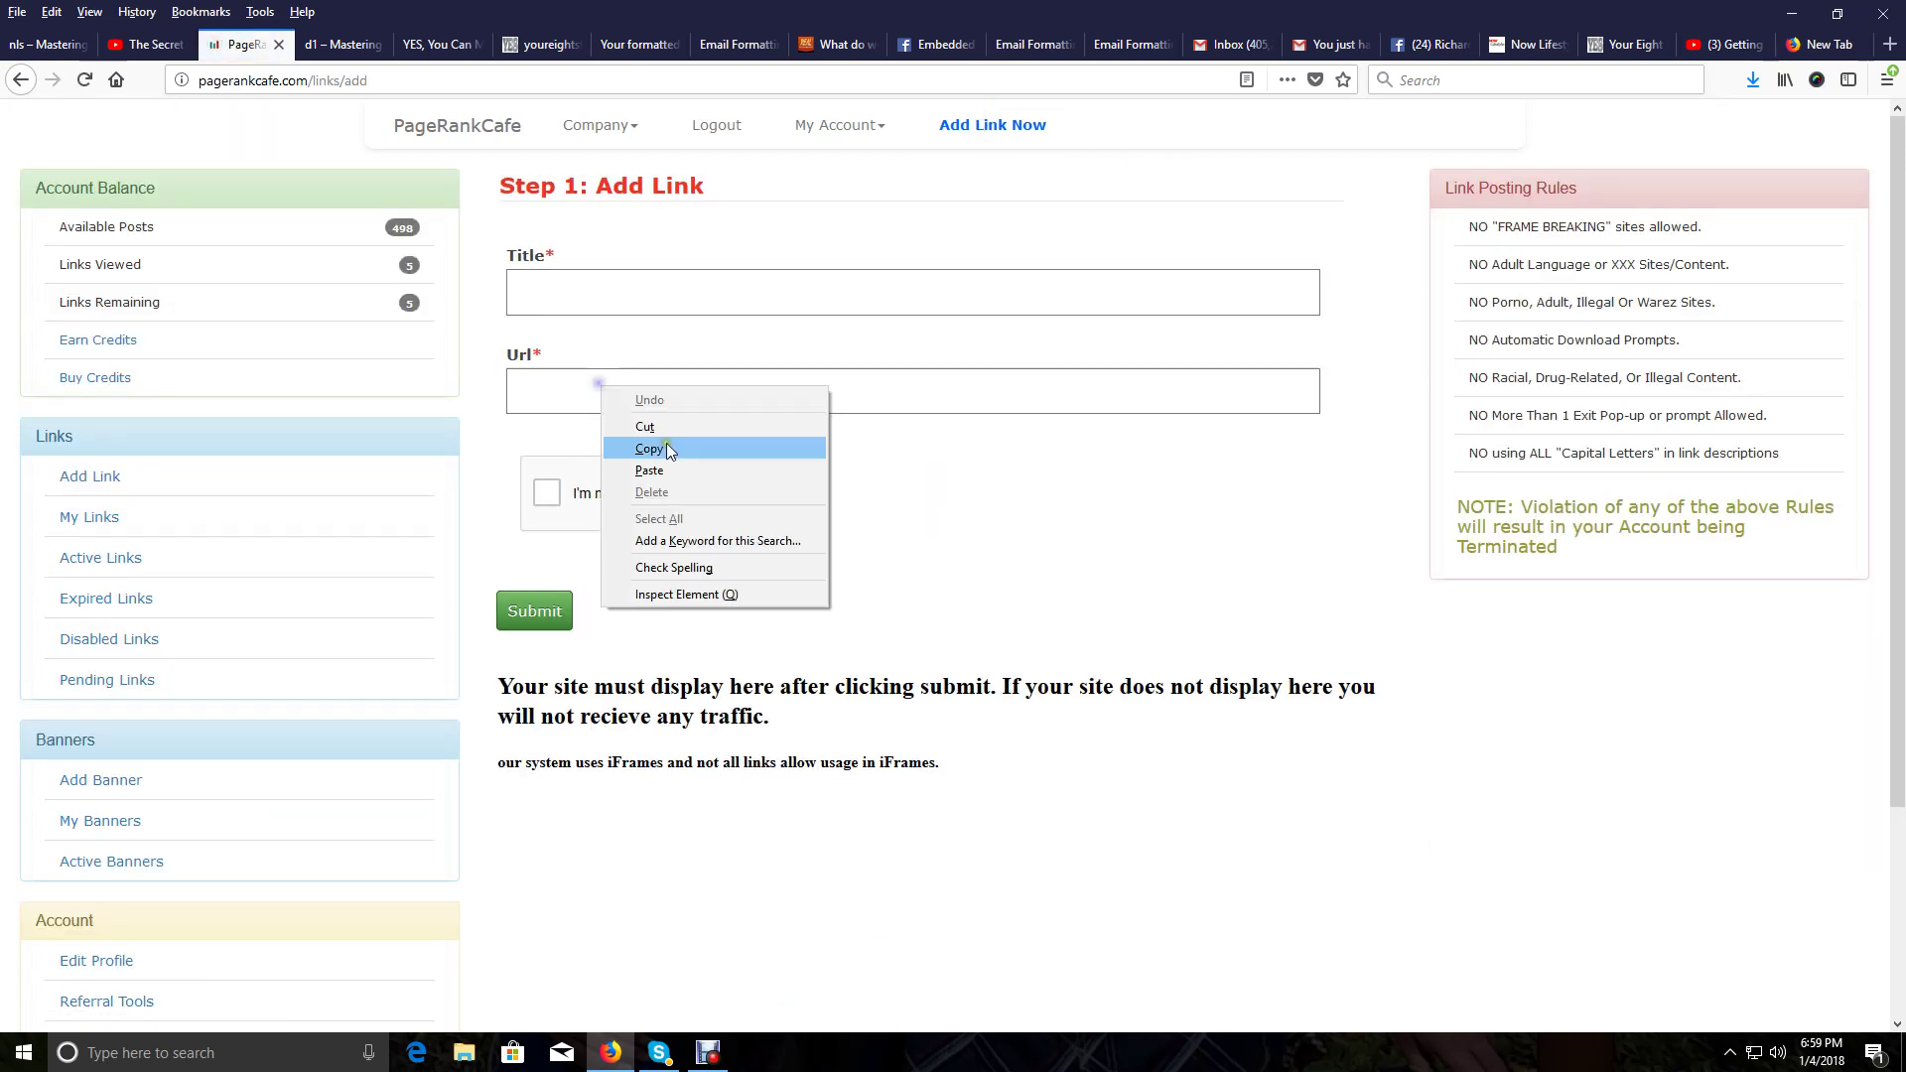
left_click(673, 470)
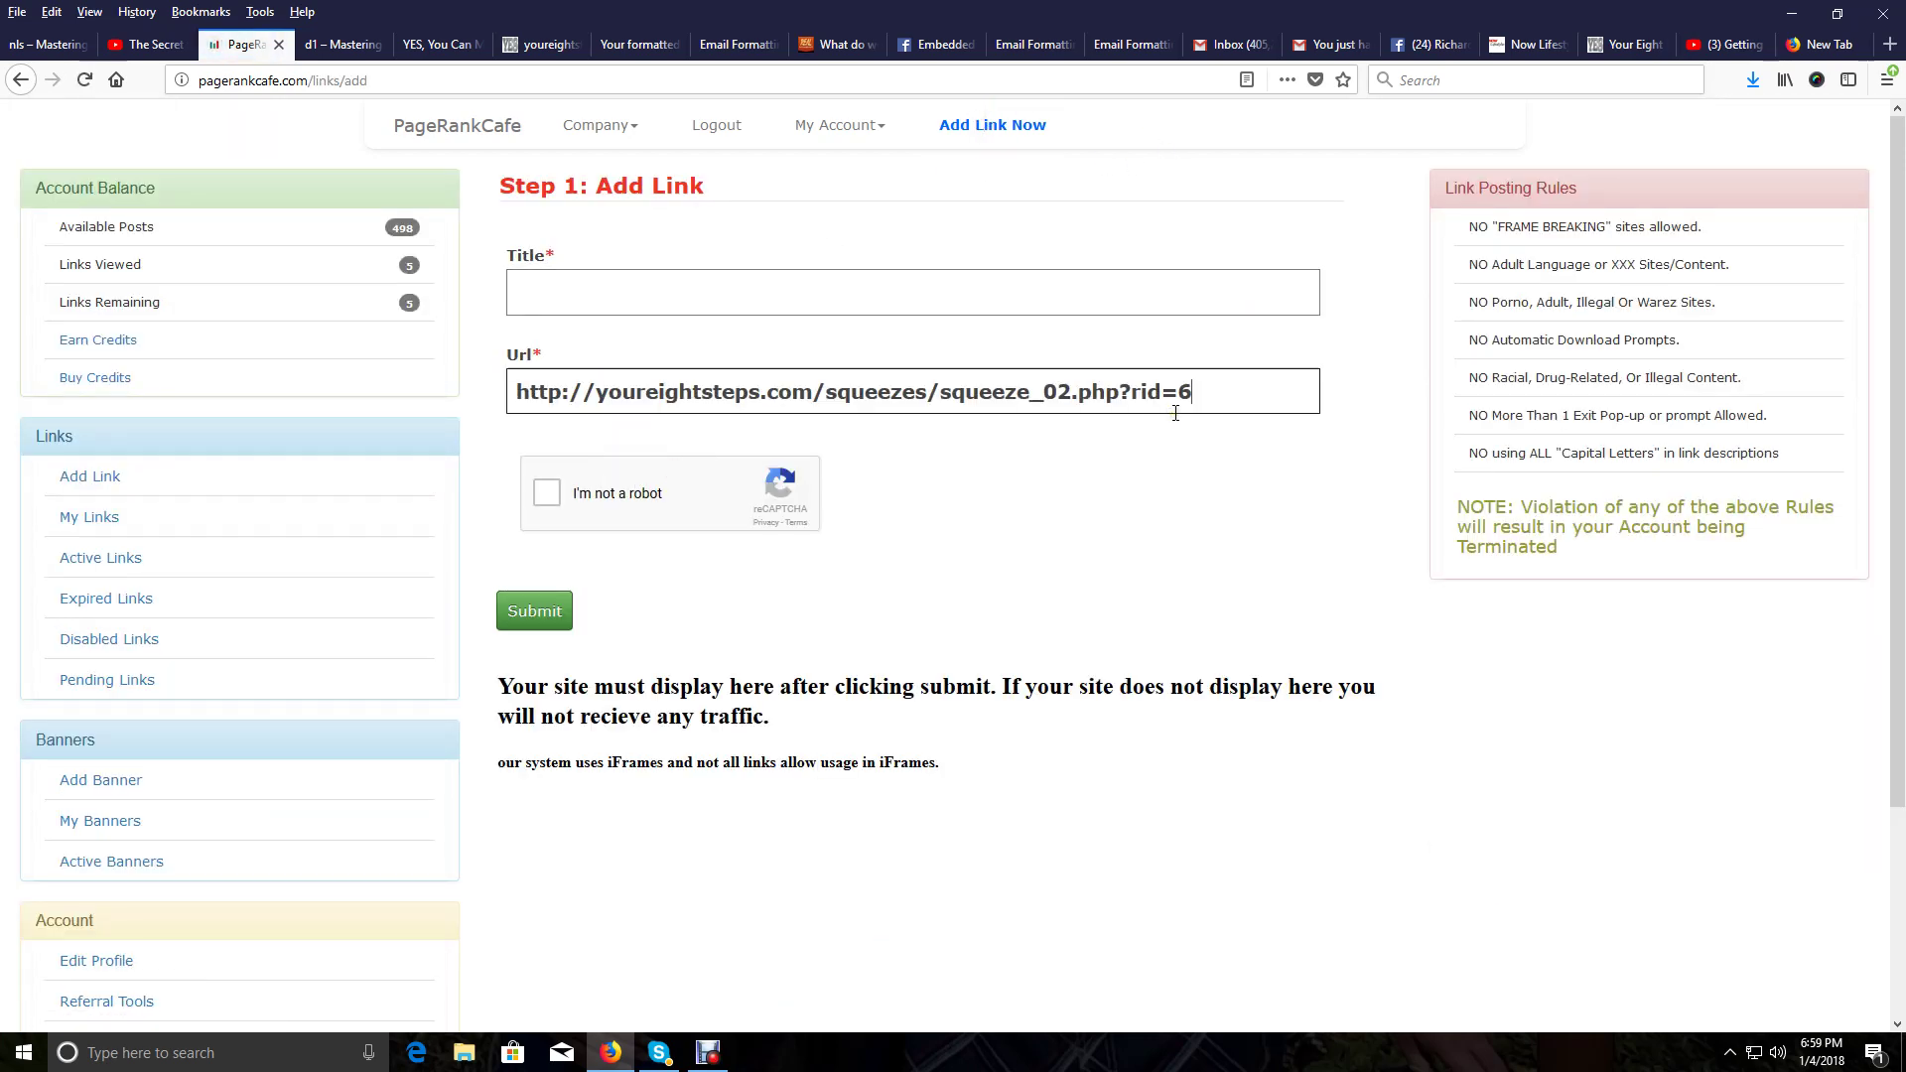
Return to Your Eight Steps, open the Affiliate Toolbox, and browse the ready-made subscriber emails for a usable subject line
left_click(1620, 44)
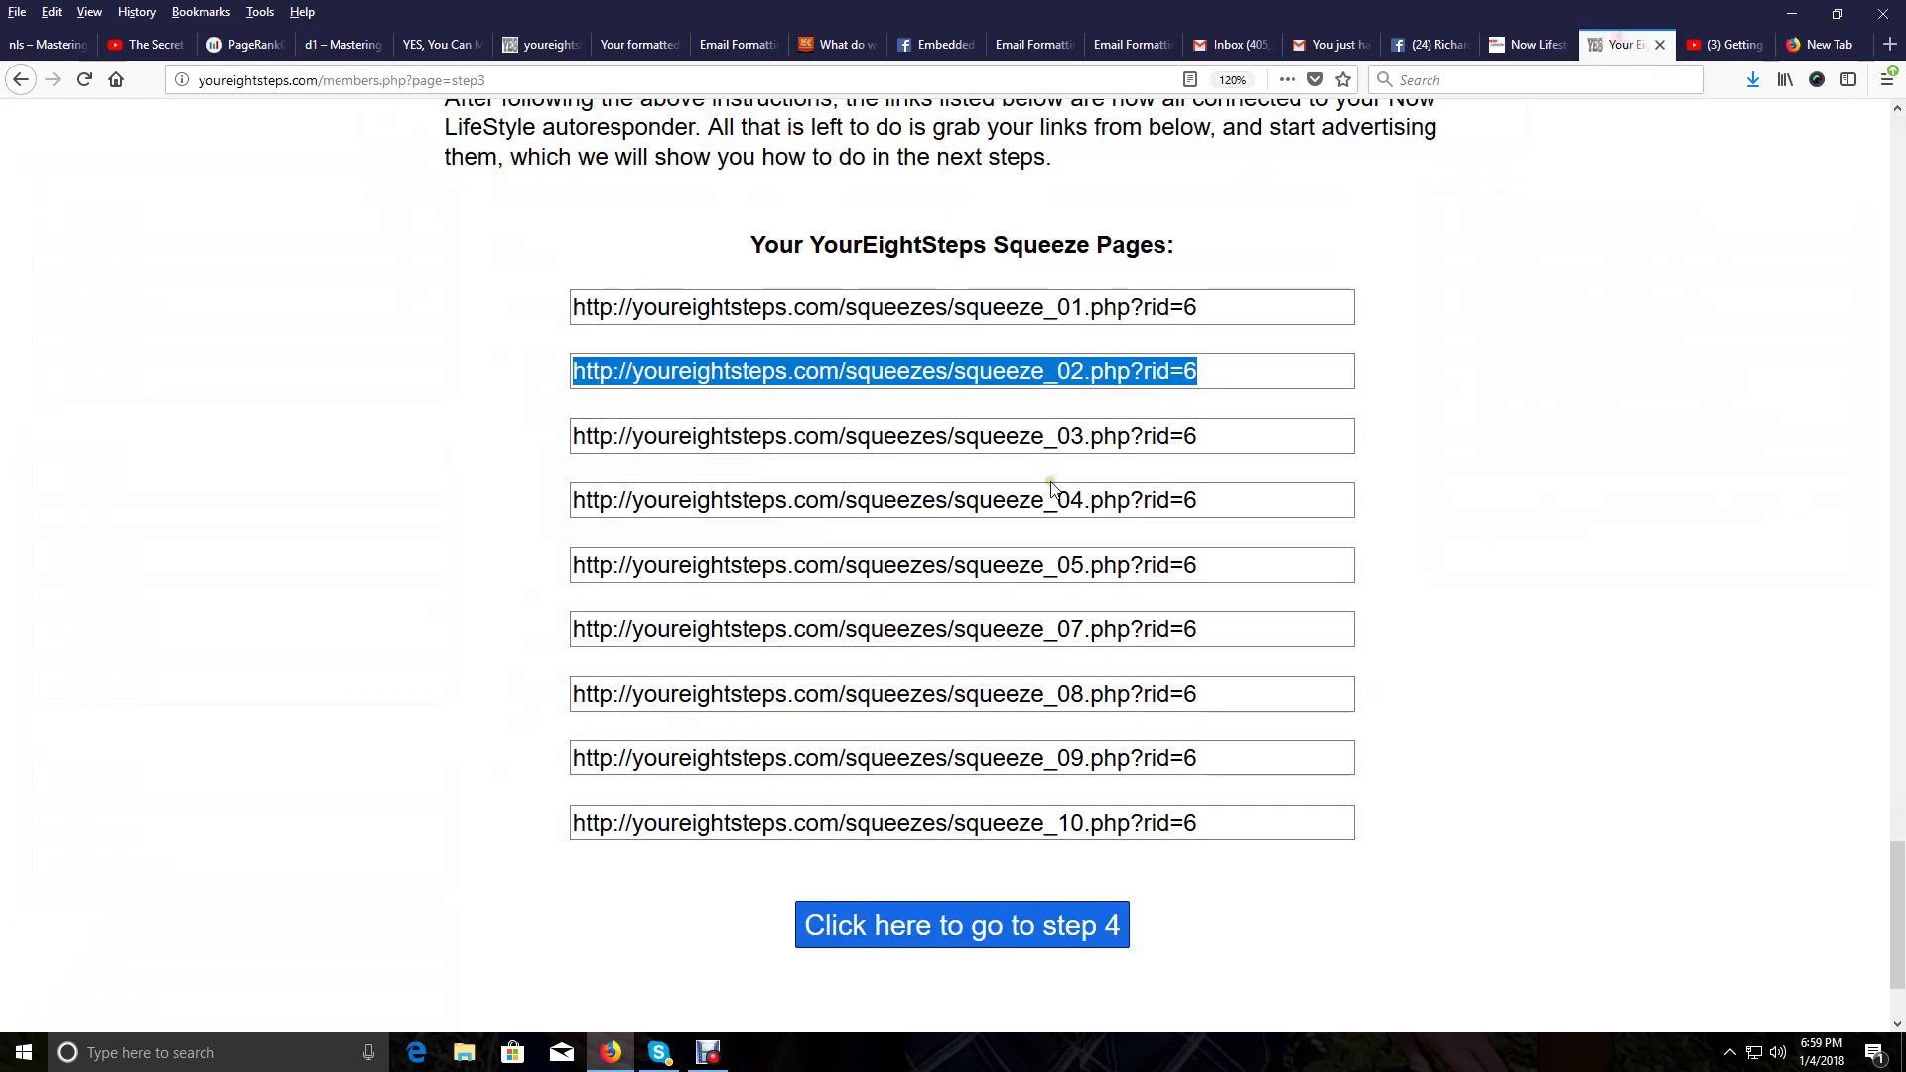
scroll(996, 484, "up", 15)
scroll(993, 477, "up", 15)
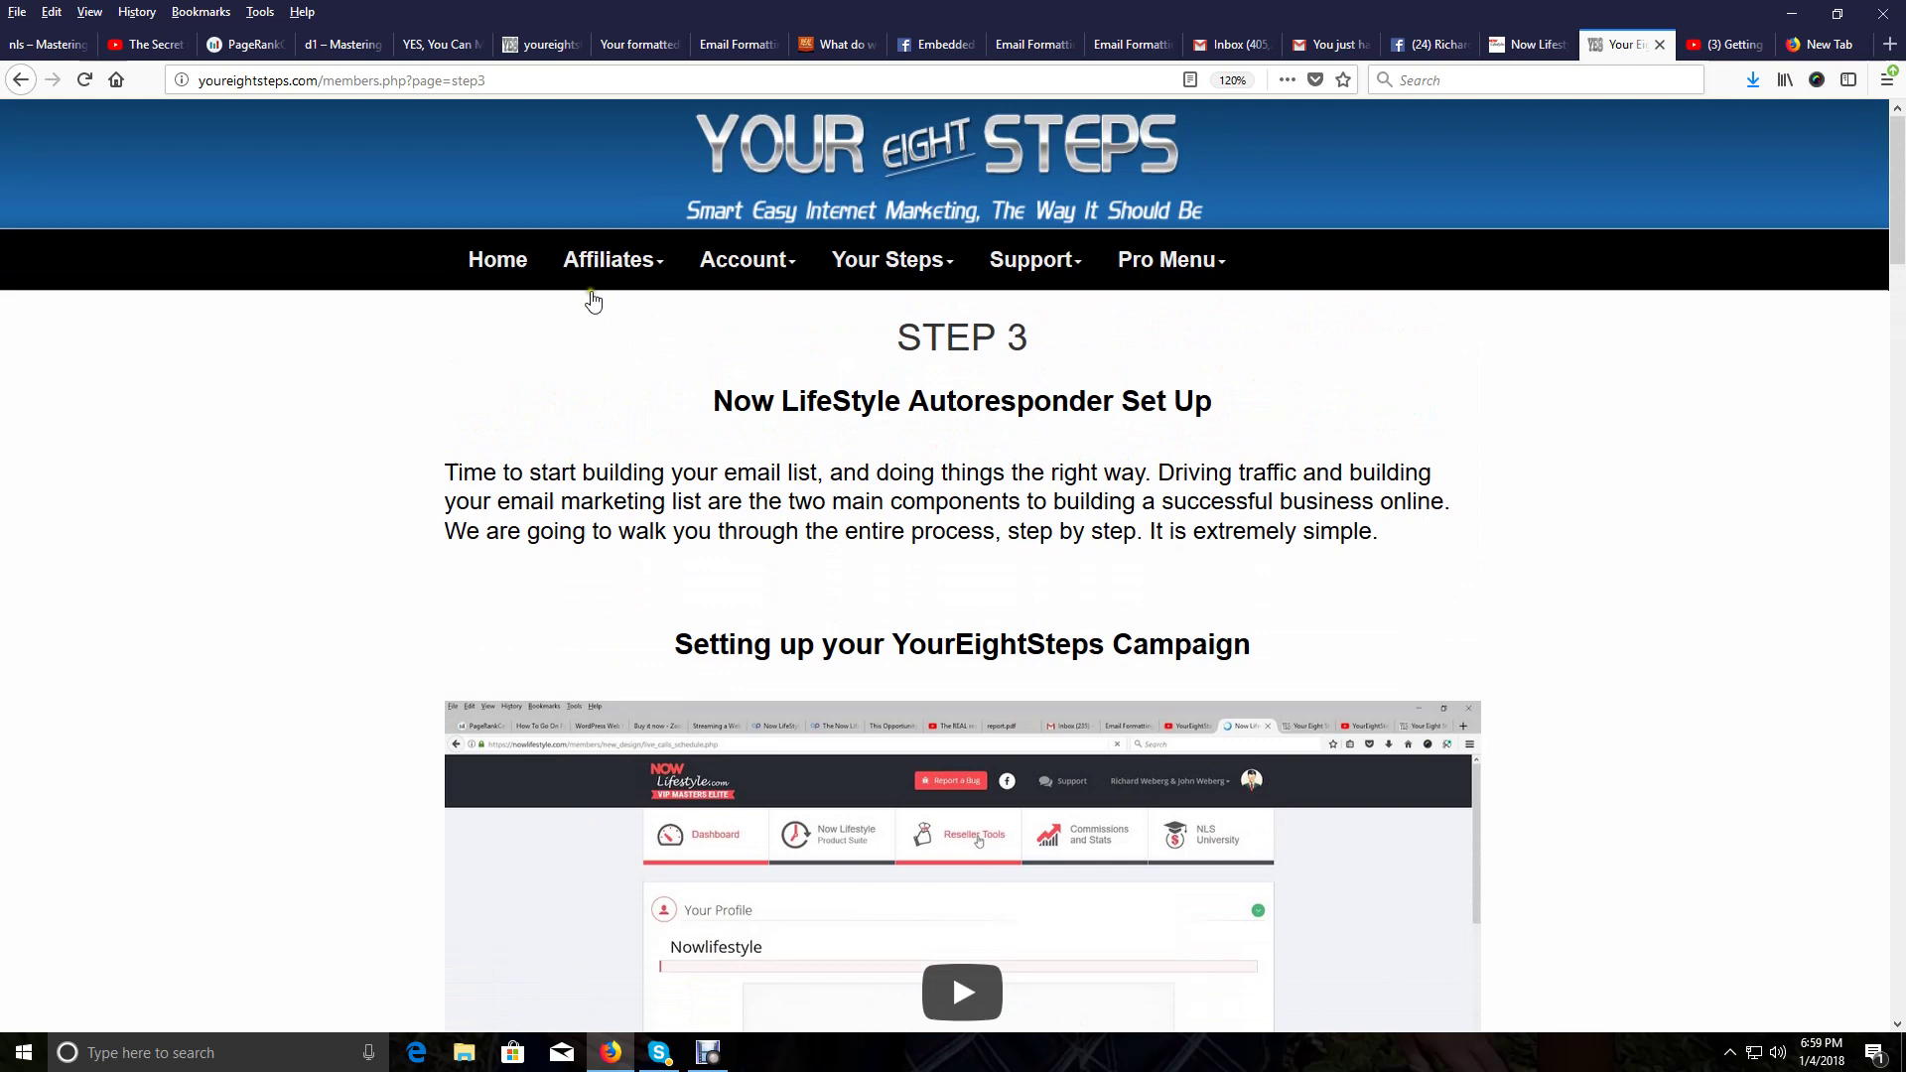
mouse_move(601, 253)
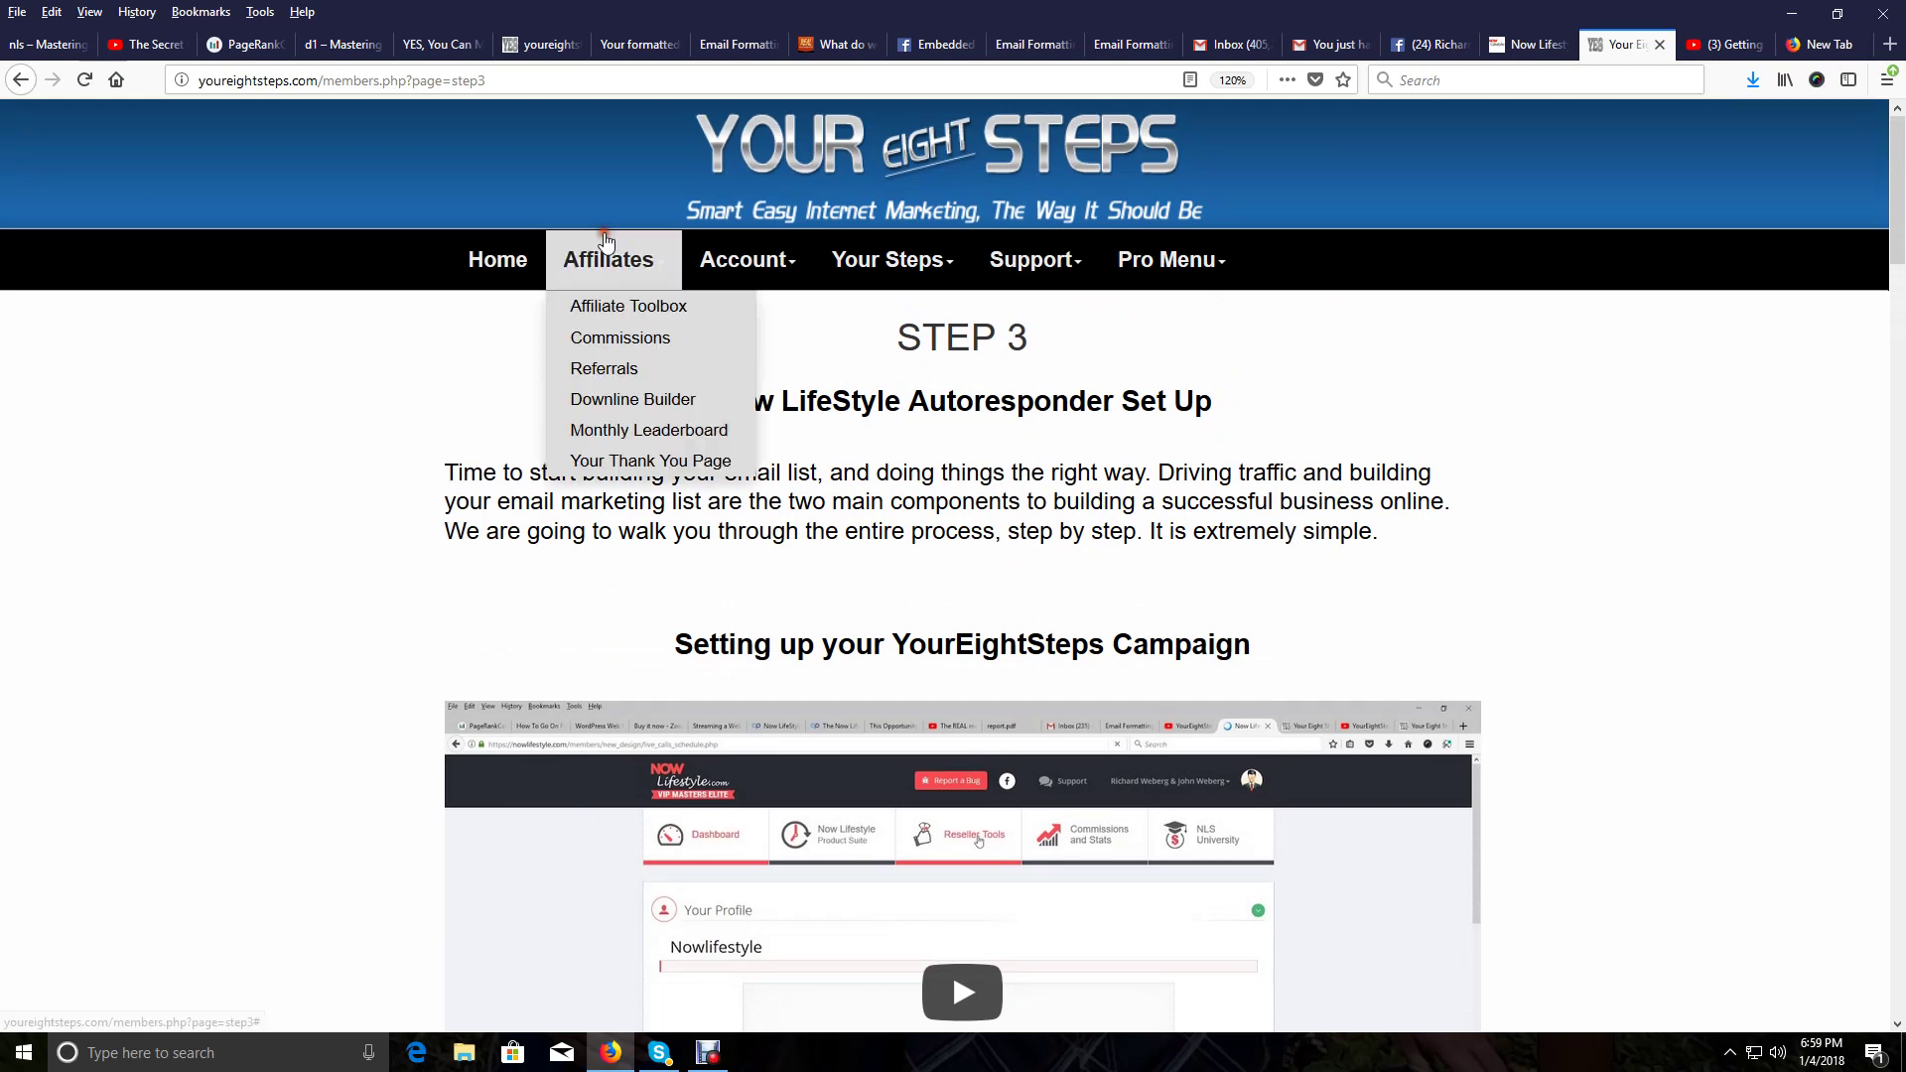
left_click(640, 305)
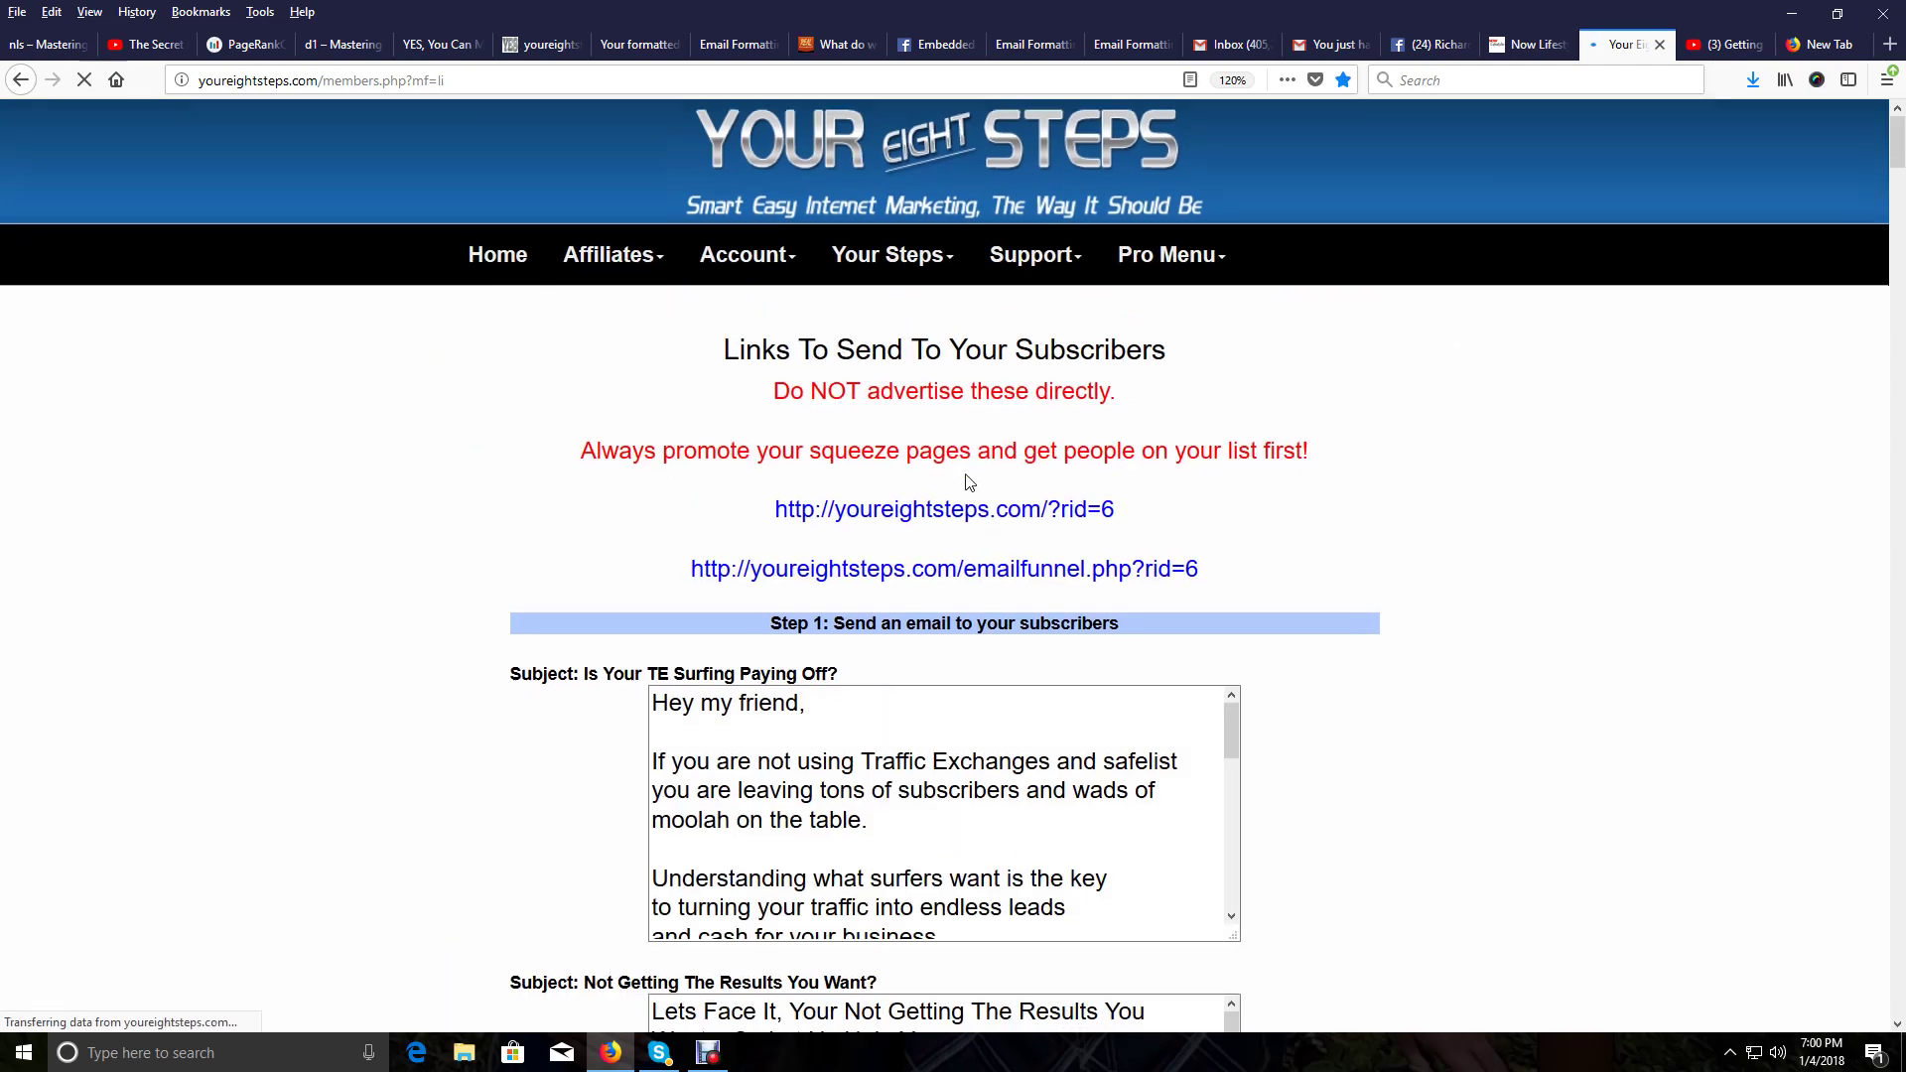
scroll(969, 482, "down", 4)
scroll(969, 482, "down", 20)
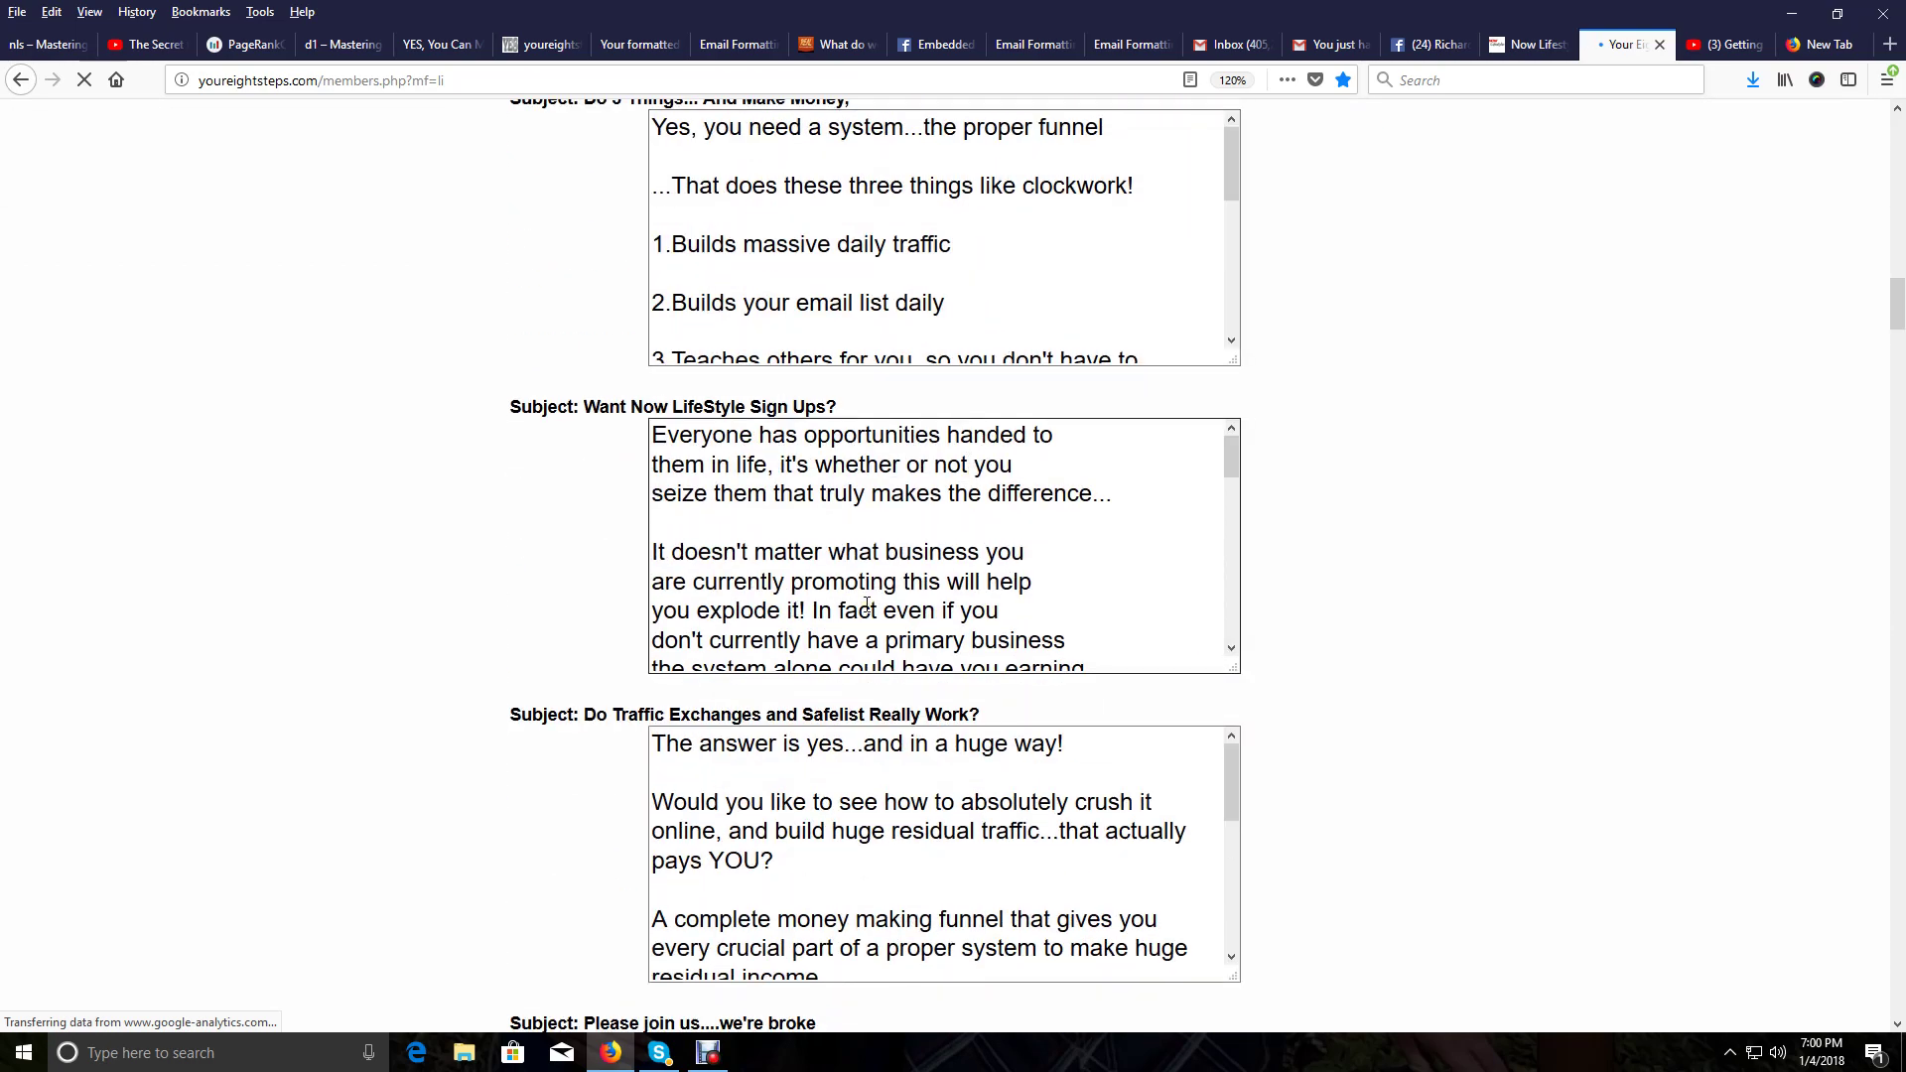
scroll(866, 605, "down", 7)
scroll(949, 826, "down", 8)
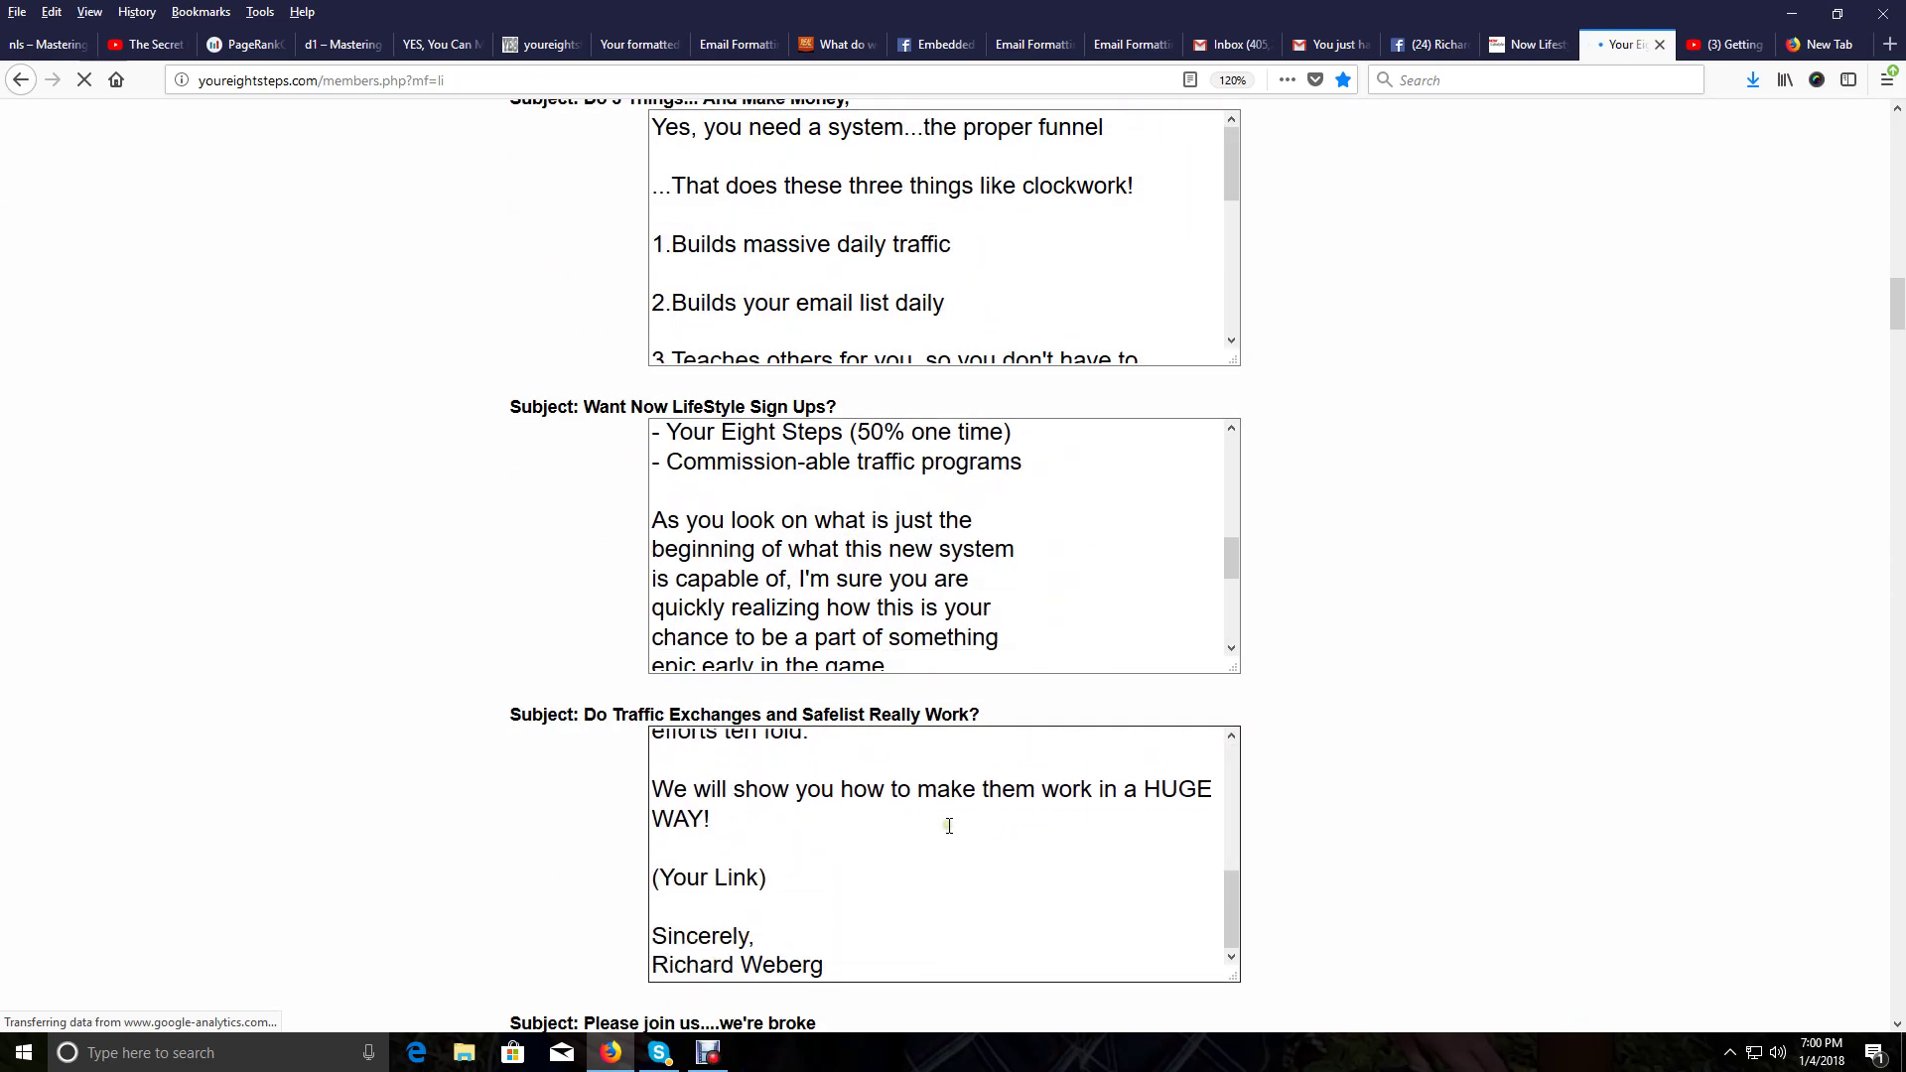
left_click_drag(1896, 308, 1894, 385)
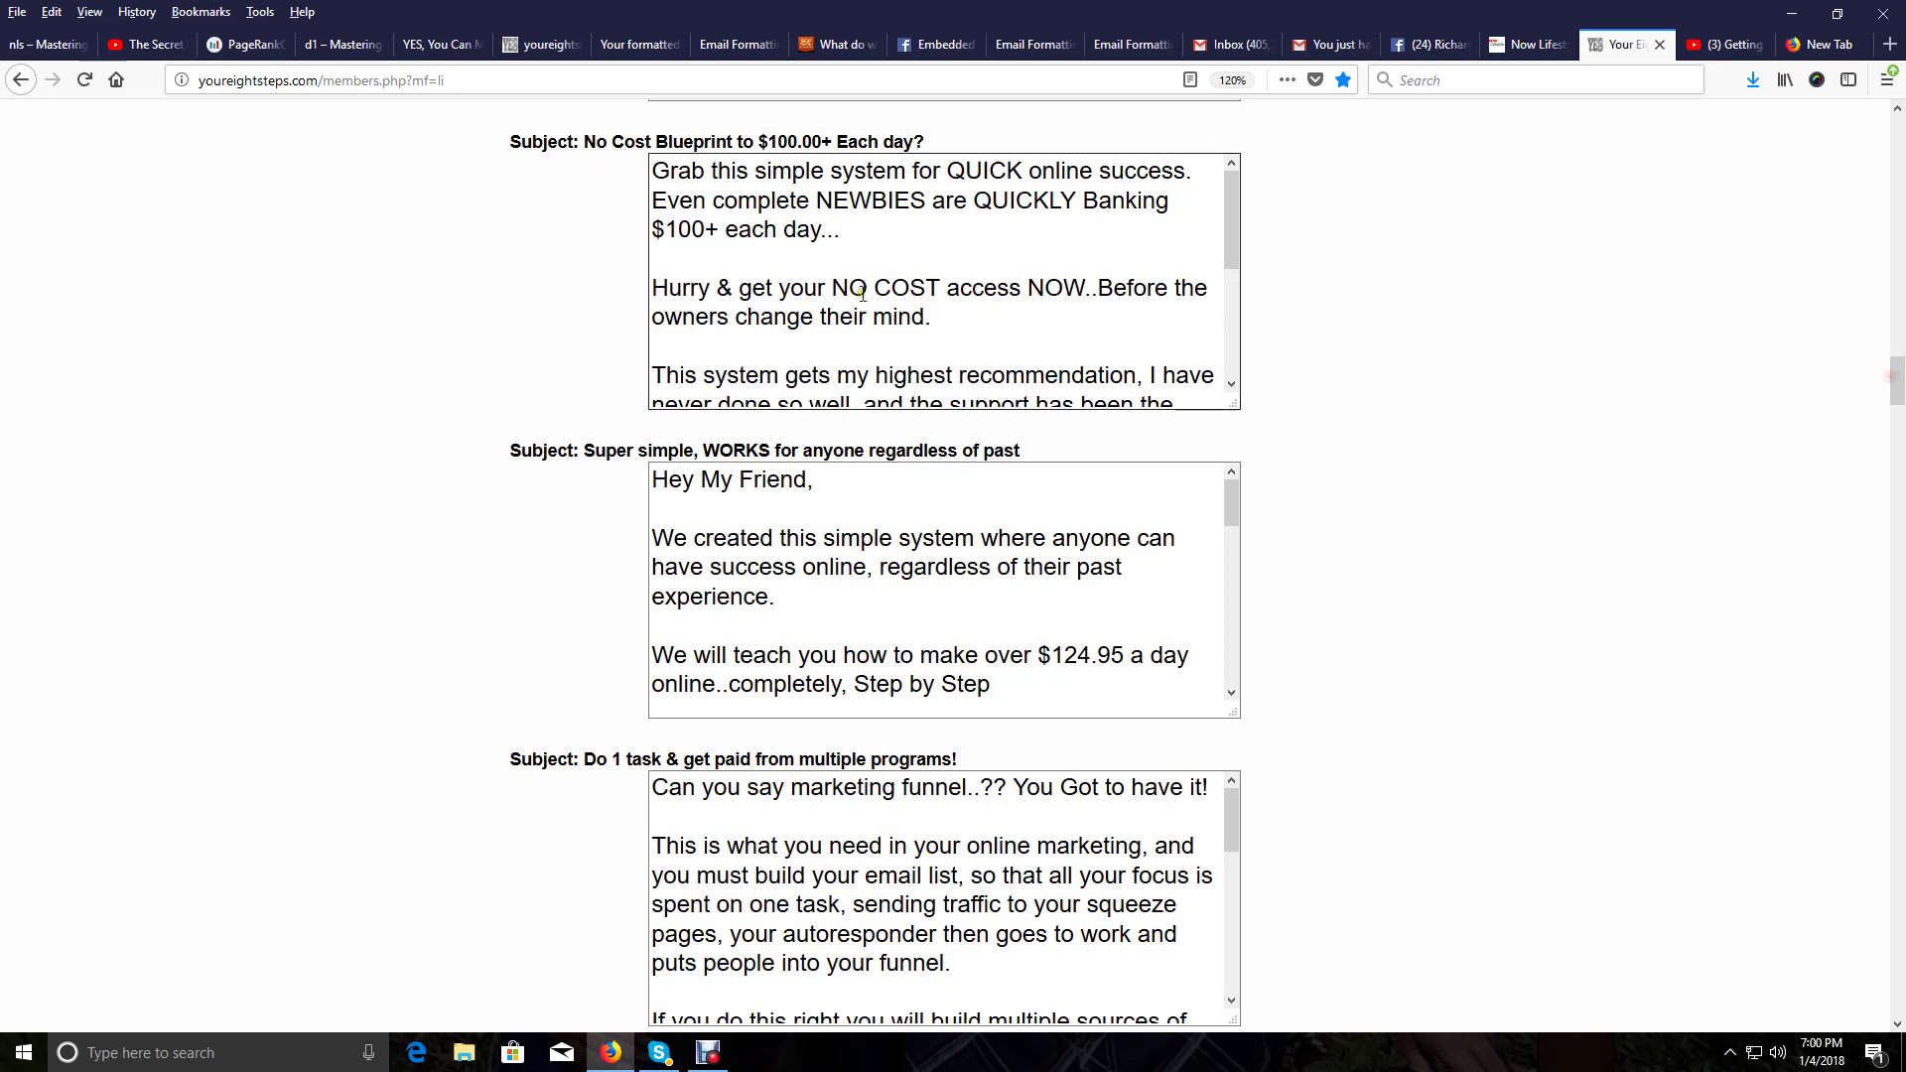
Copy the "Super simple" email subject into the PageRankCafe title and complete it as "Super simple, WORKS for anyone regardless of past experience!"
left_click_drag(1027, 452, 780, 454)
left_click(497, 681)
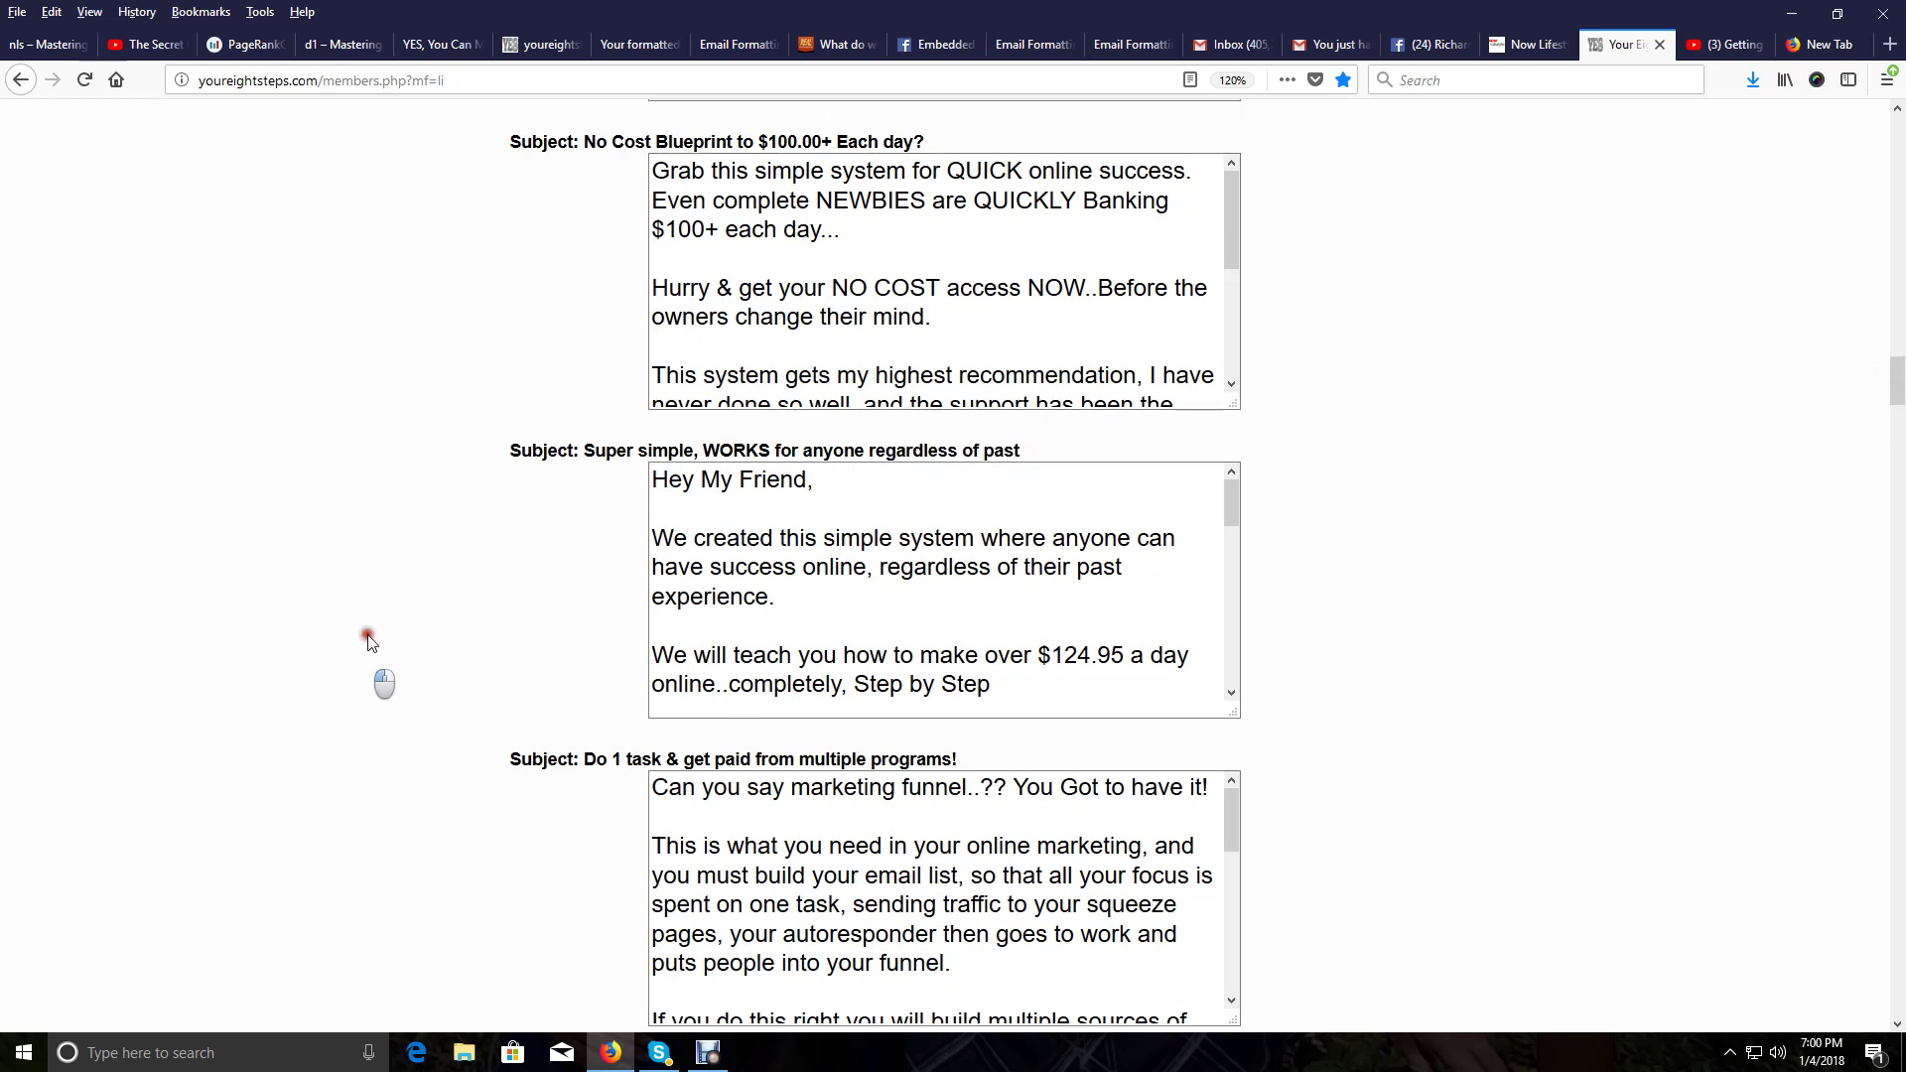
triple_click(588, 477)
right_click(598, 476)
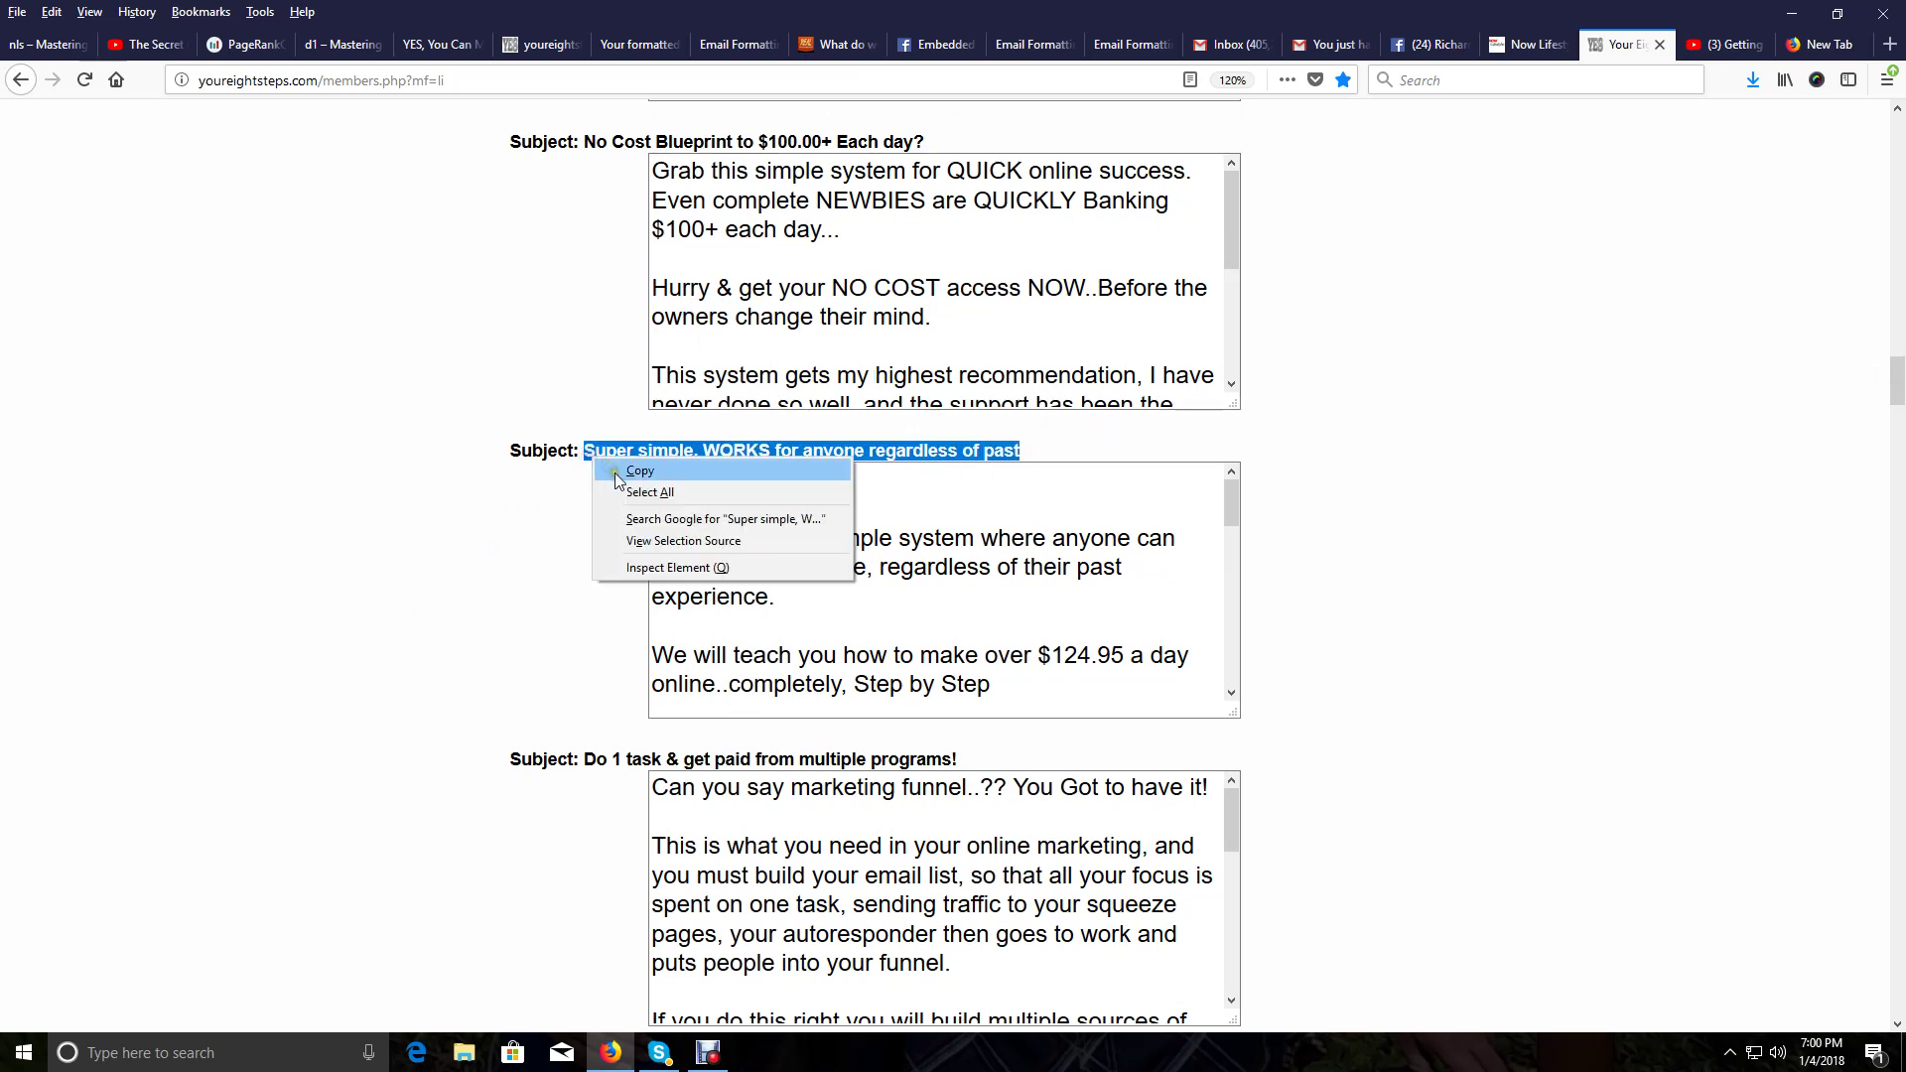
left_click(615, 482)
left_click(227, 45)
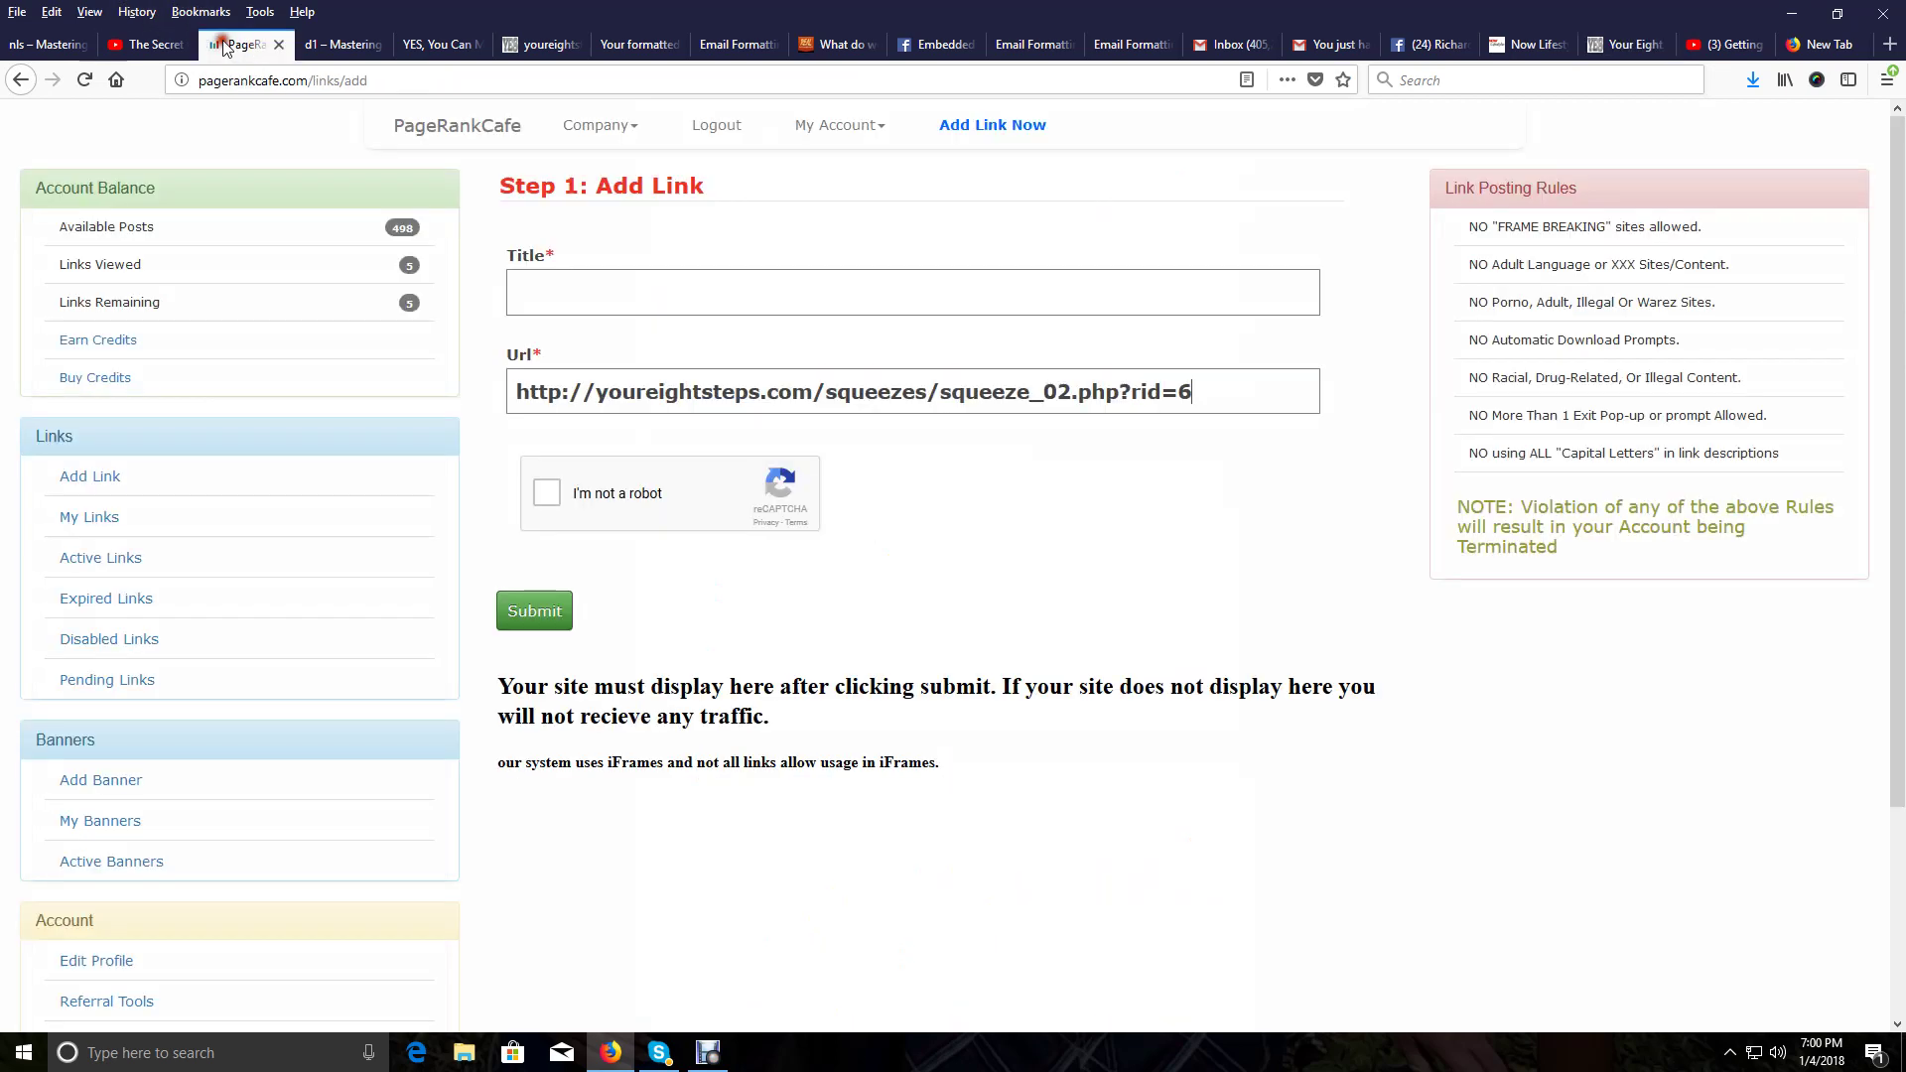
left_click(573, 302)
right_click(573, 303)
left_click(659, 378)
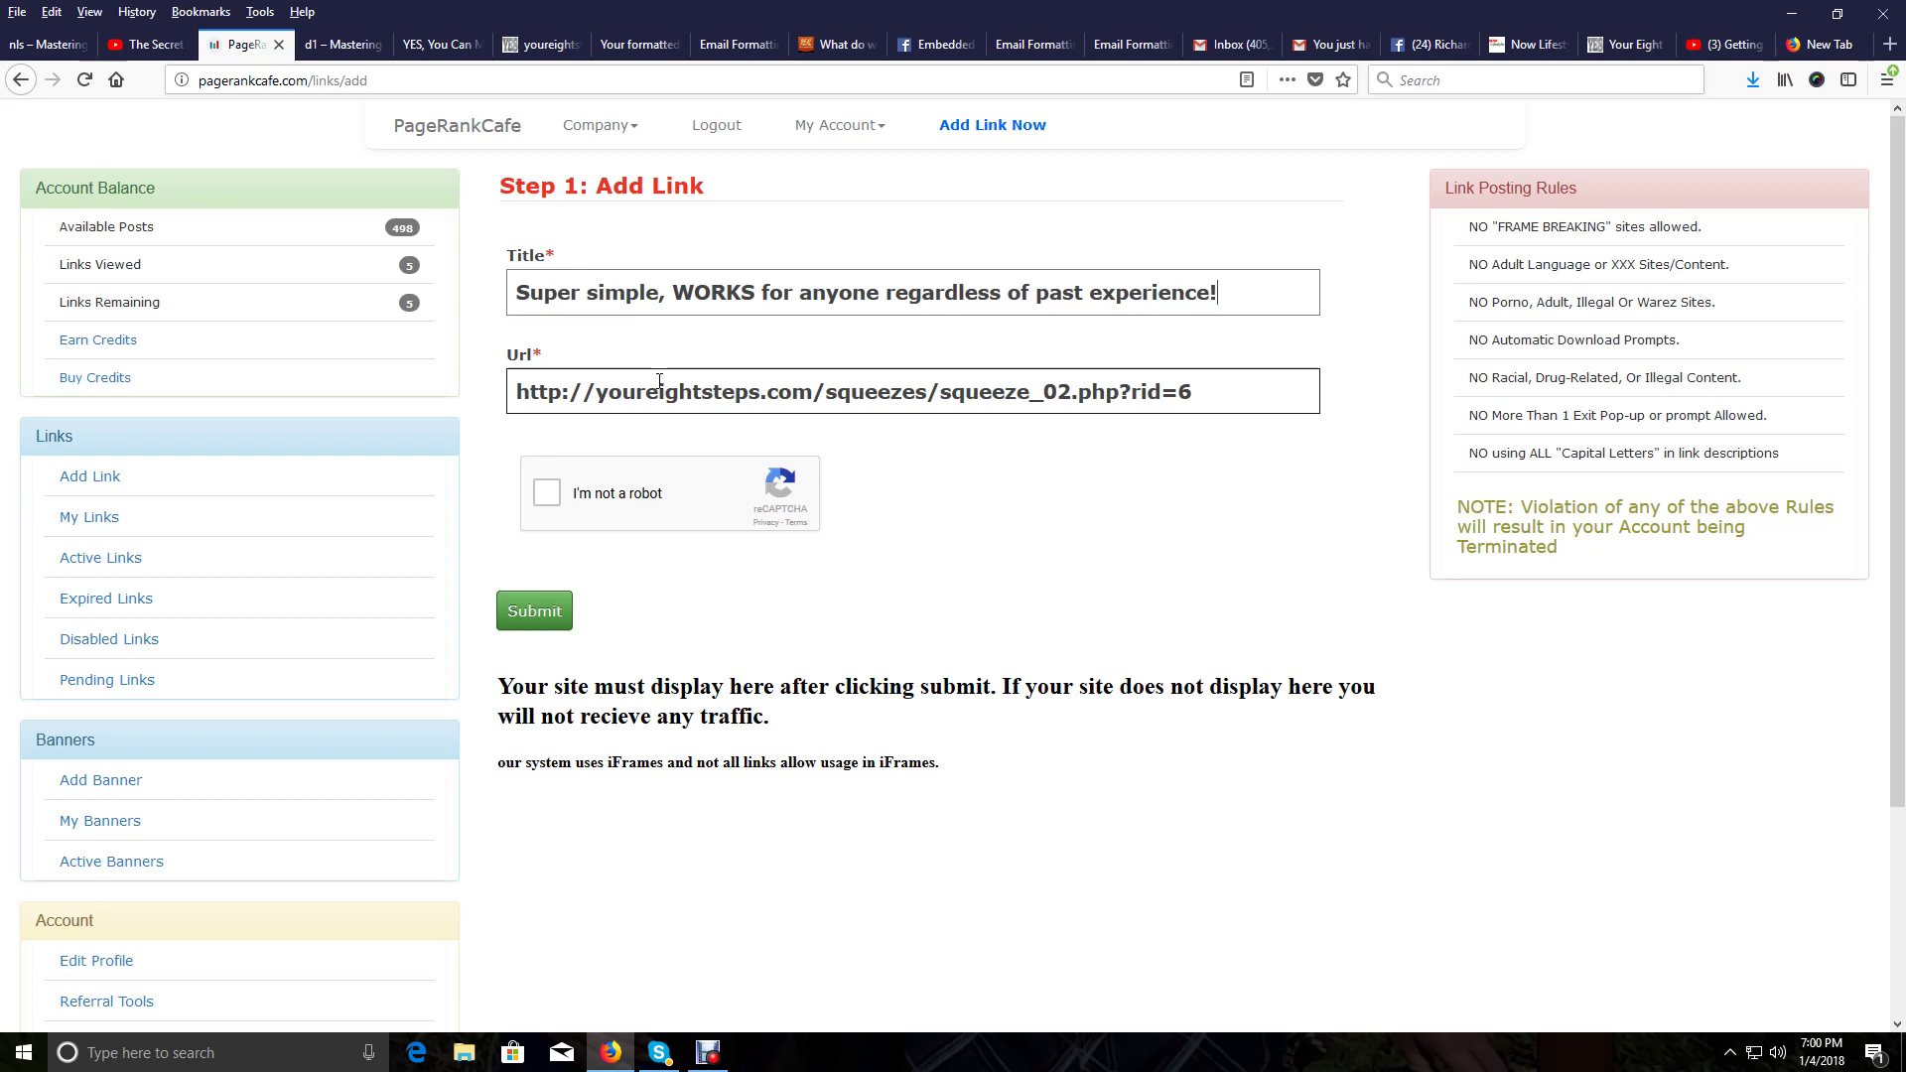
Complete the robot check, submit the squeeze page link, and confirm that the site displays correctly in the frame
left_click(546, 493)
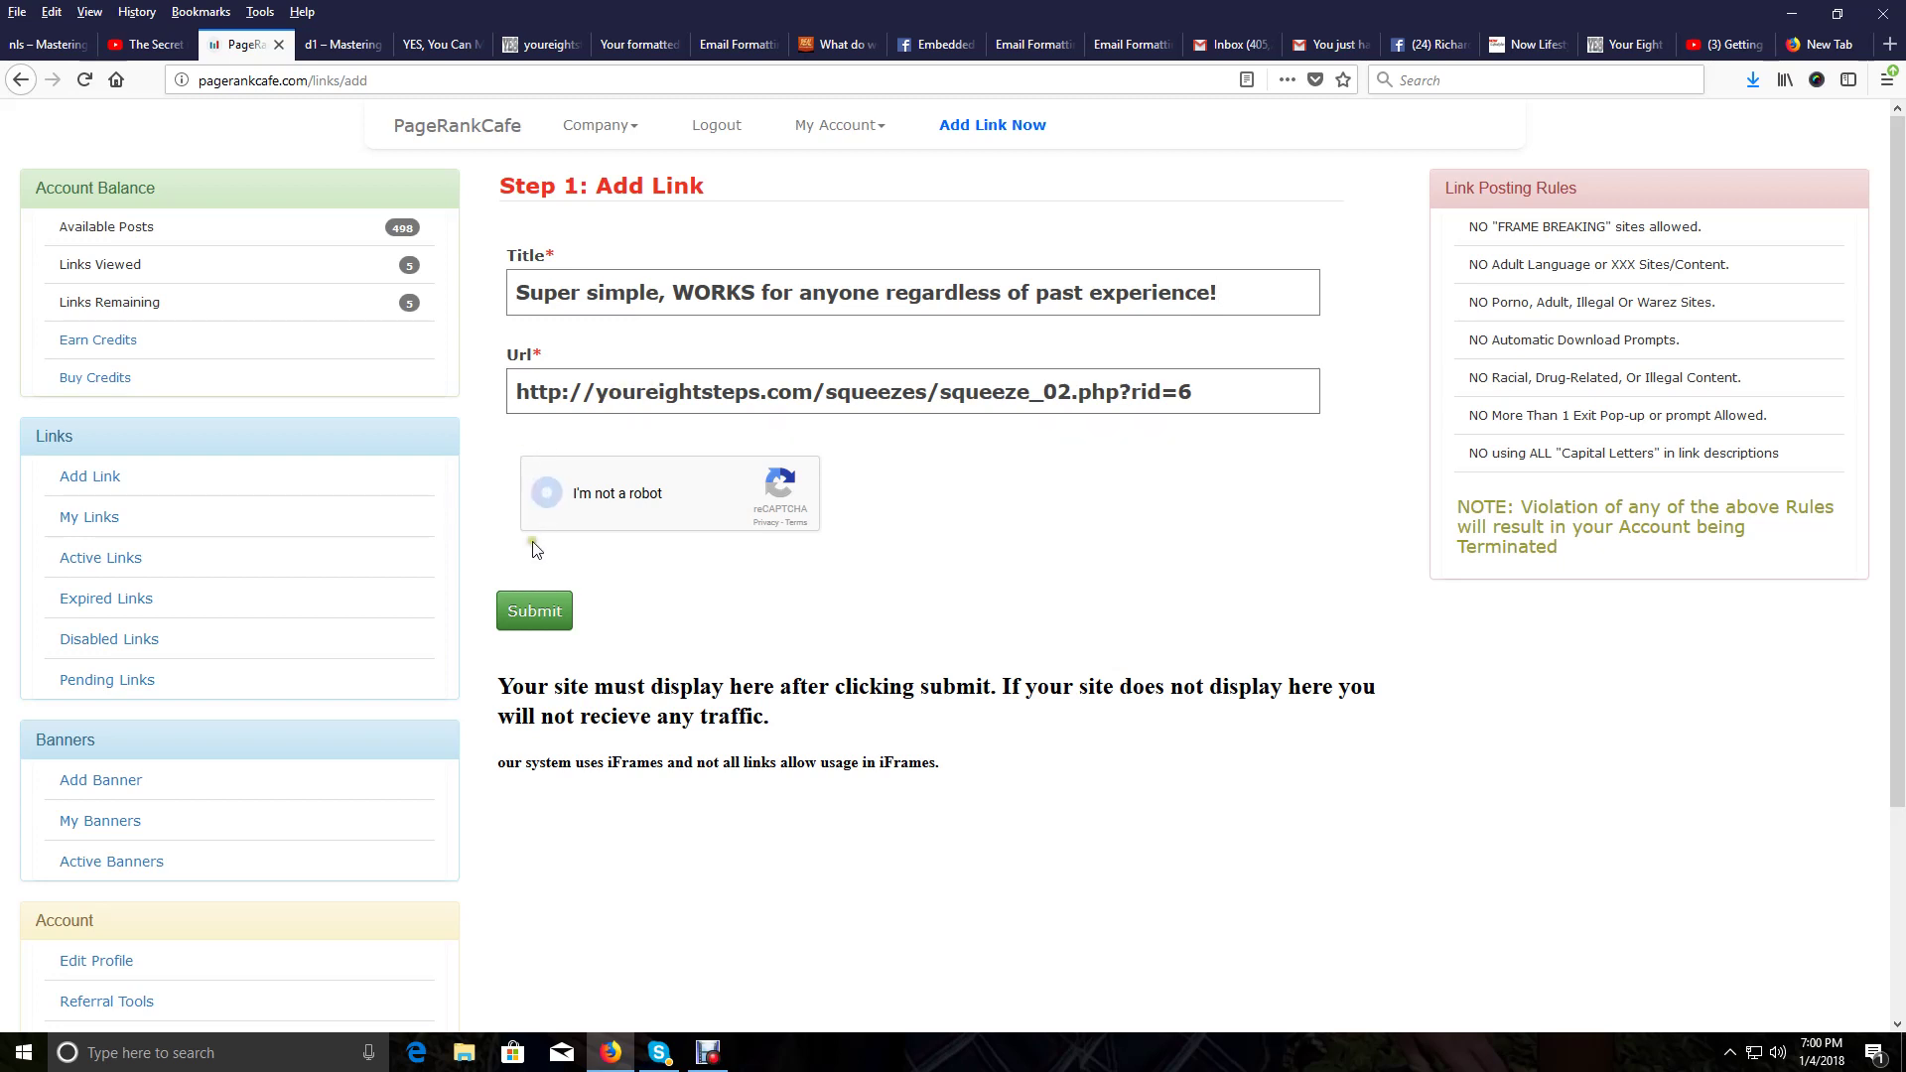
left_click(553, 609)
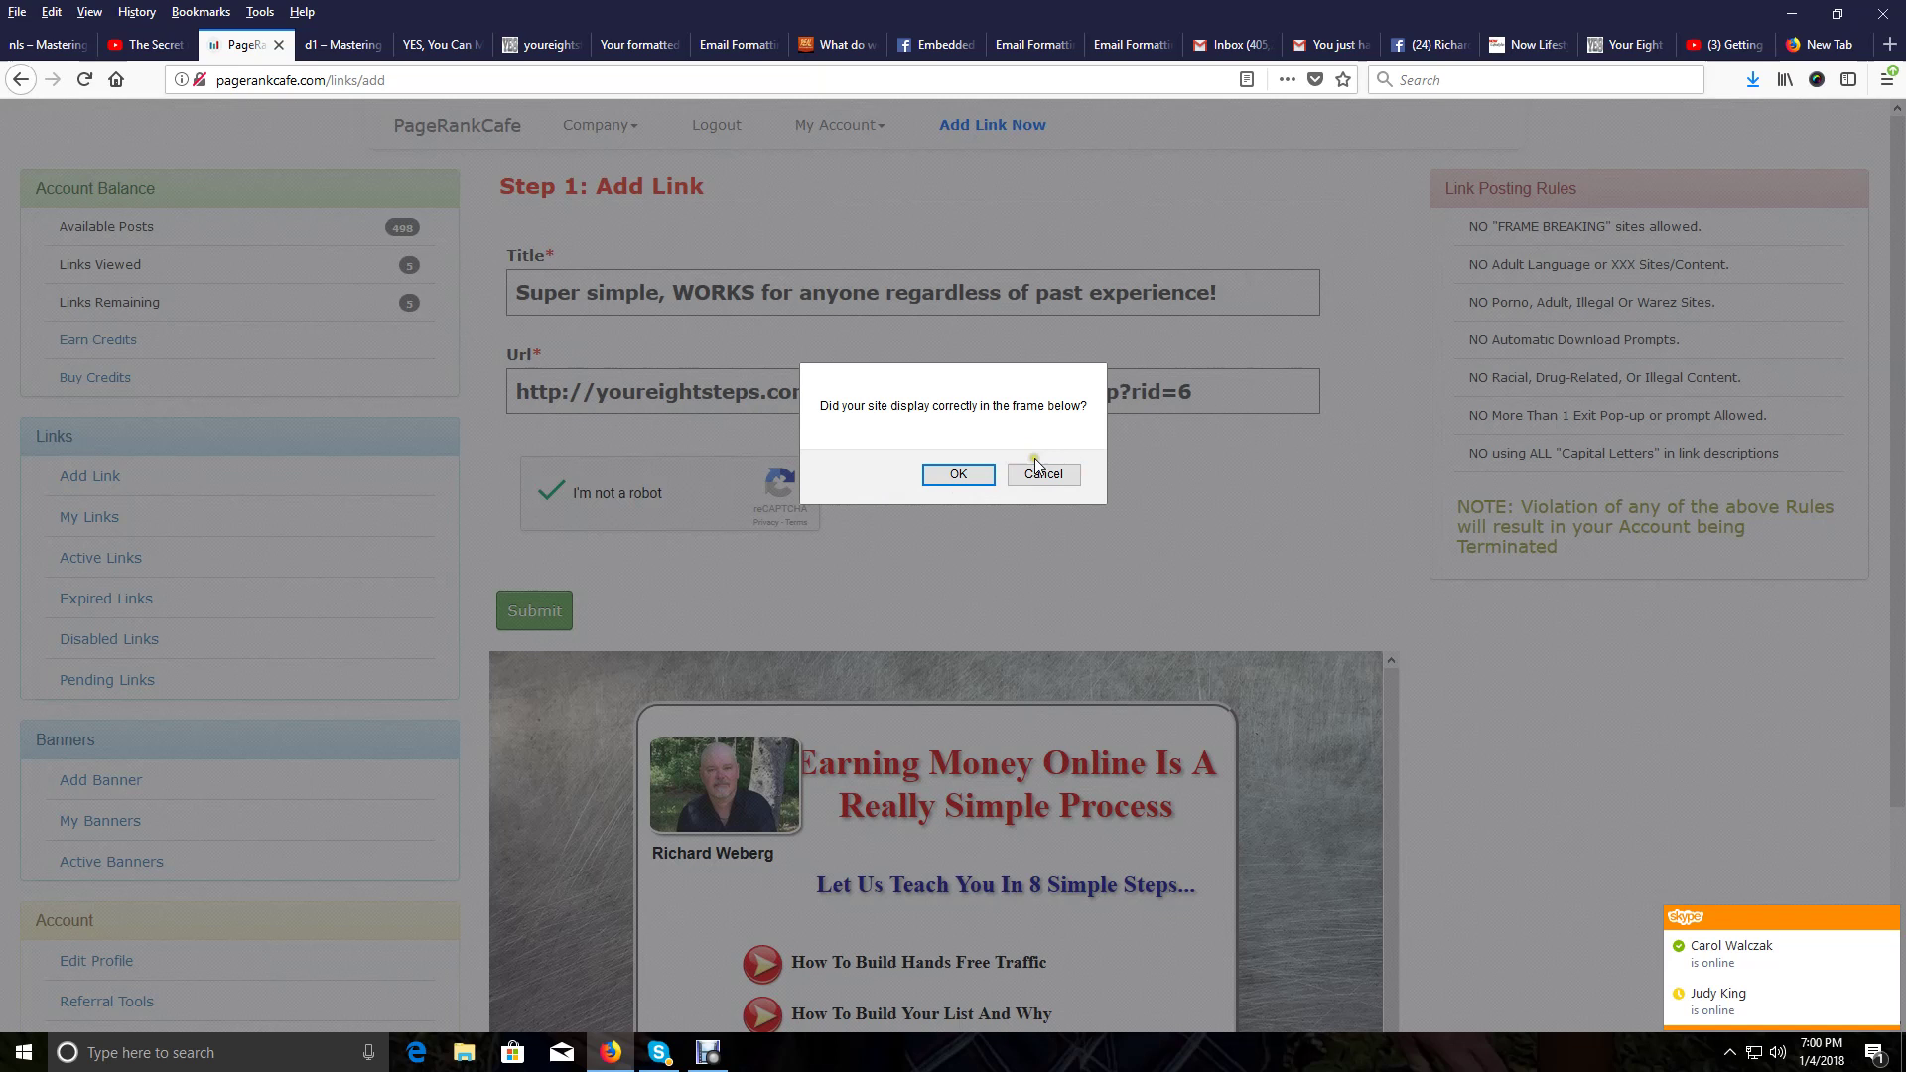
left_click(959, 474)
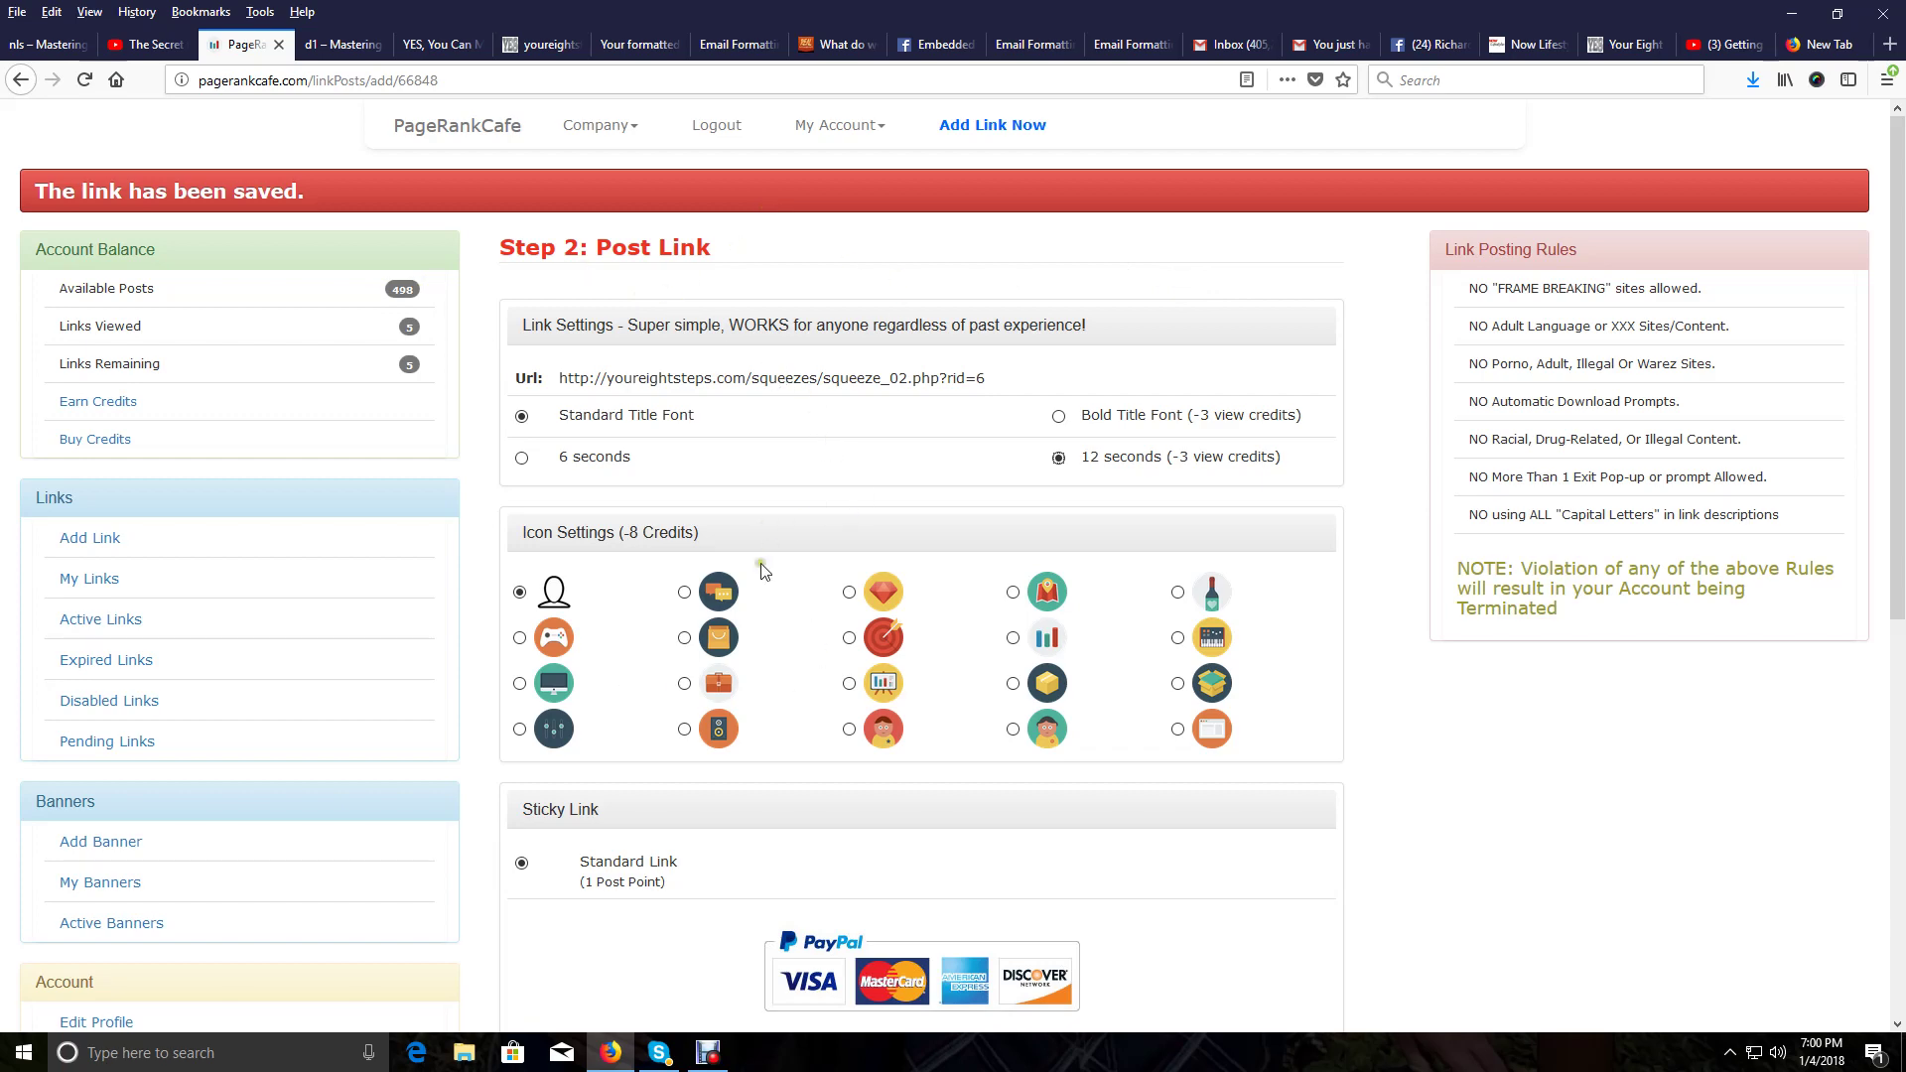
Post the squeeze page link as a standard, non-sticky link with the standard title font and 12-second viewing time
scroll(754, 609, "down", 7)
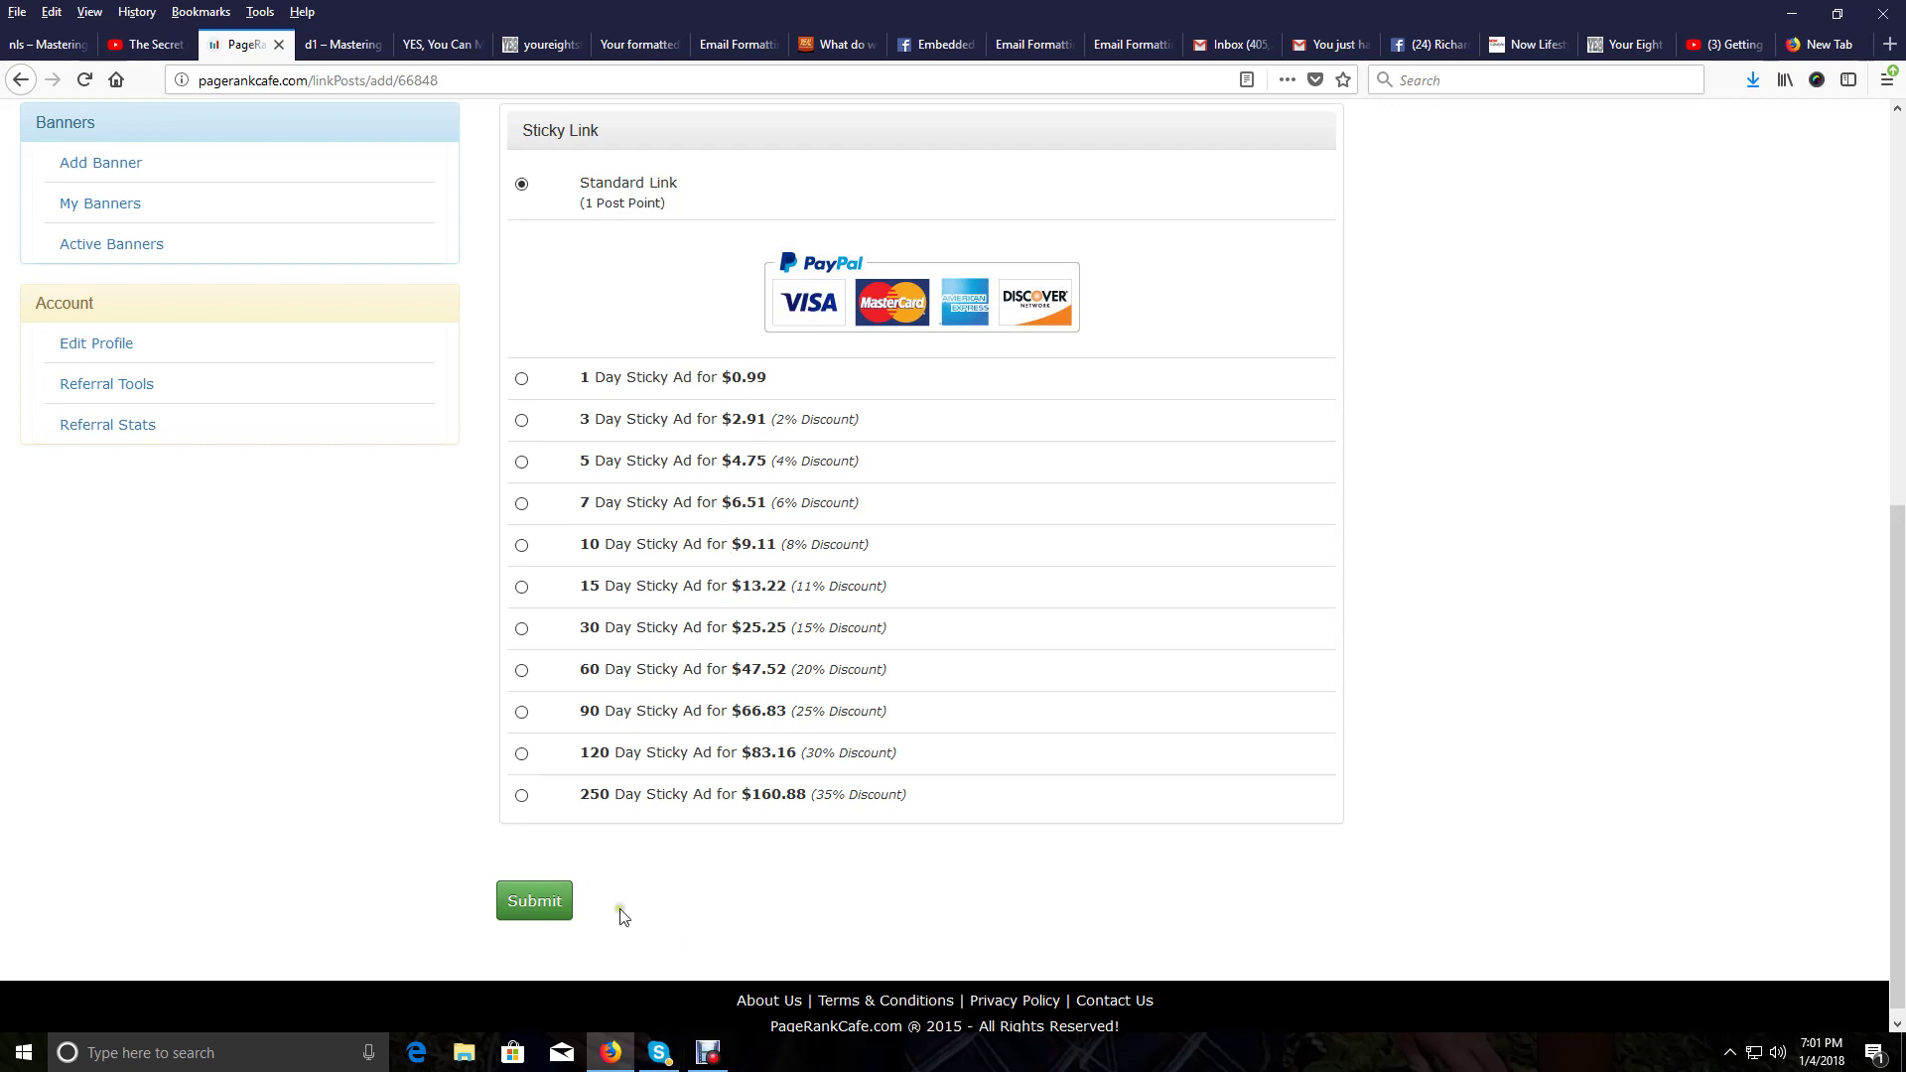
left_click(539, 904)
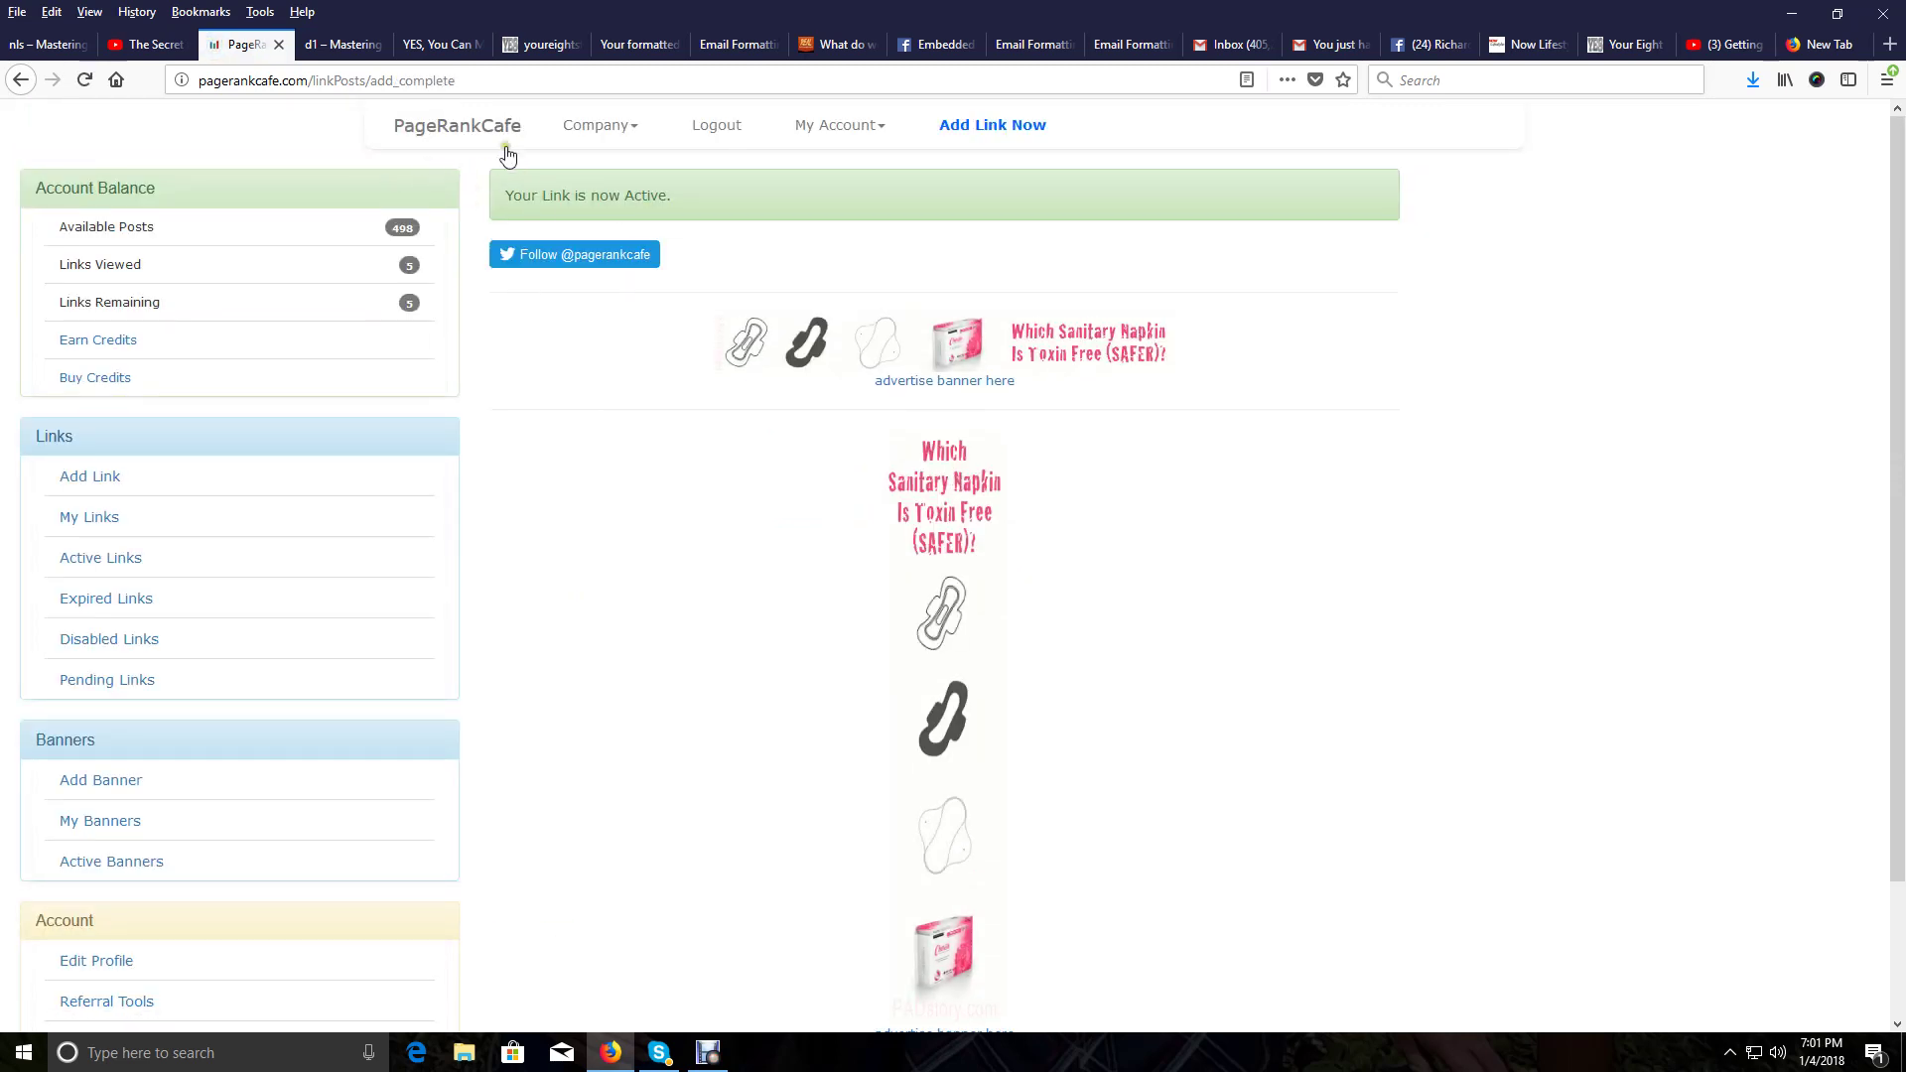
Open the PageRankCafe home page, examine the latest member links, and view the "Super simple, WORKS for anyone regardless of past experience!" post
left_click(452, 128)
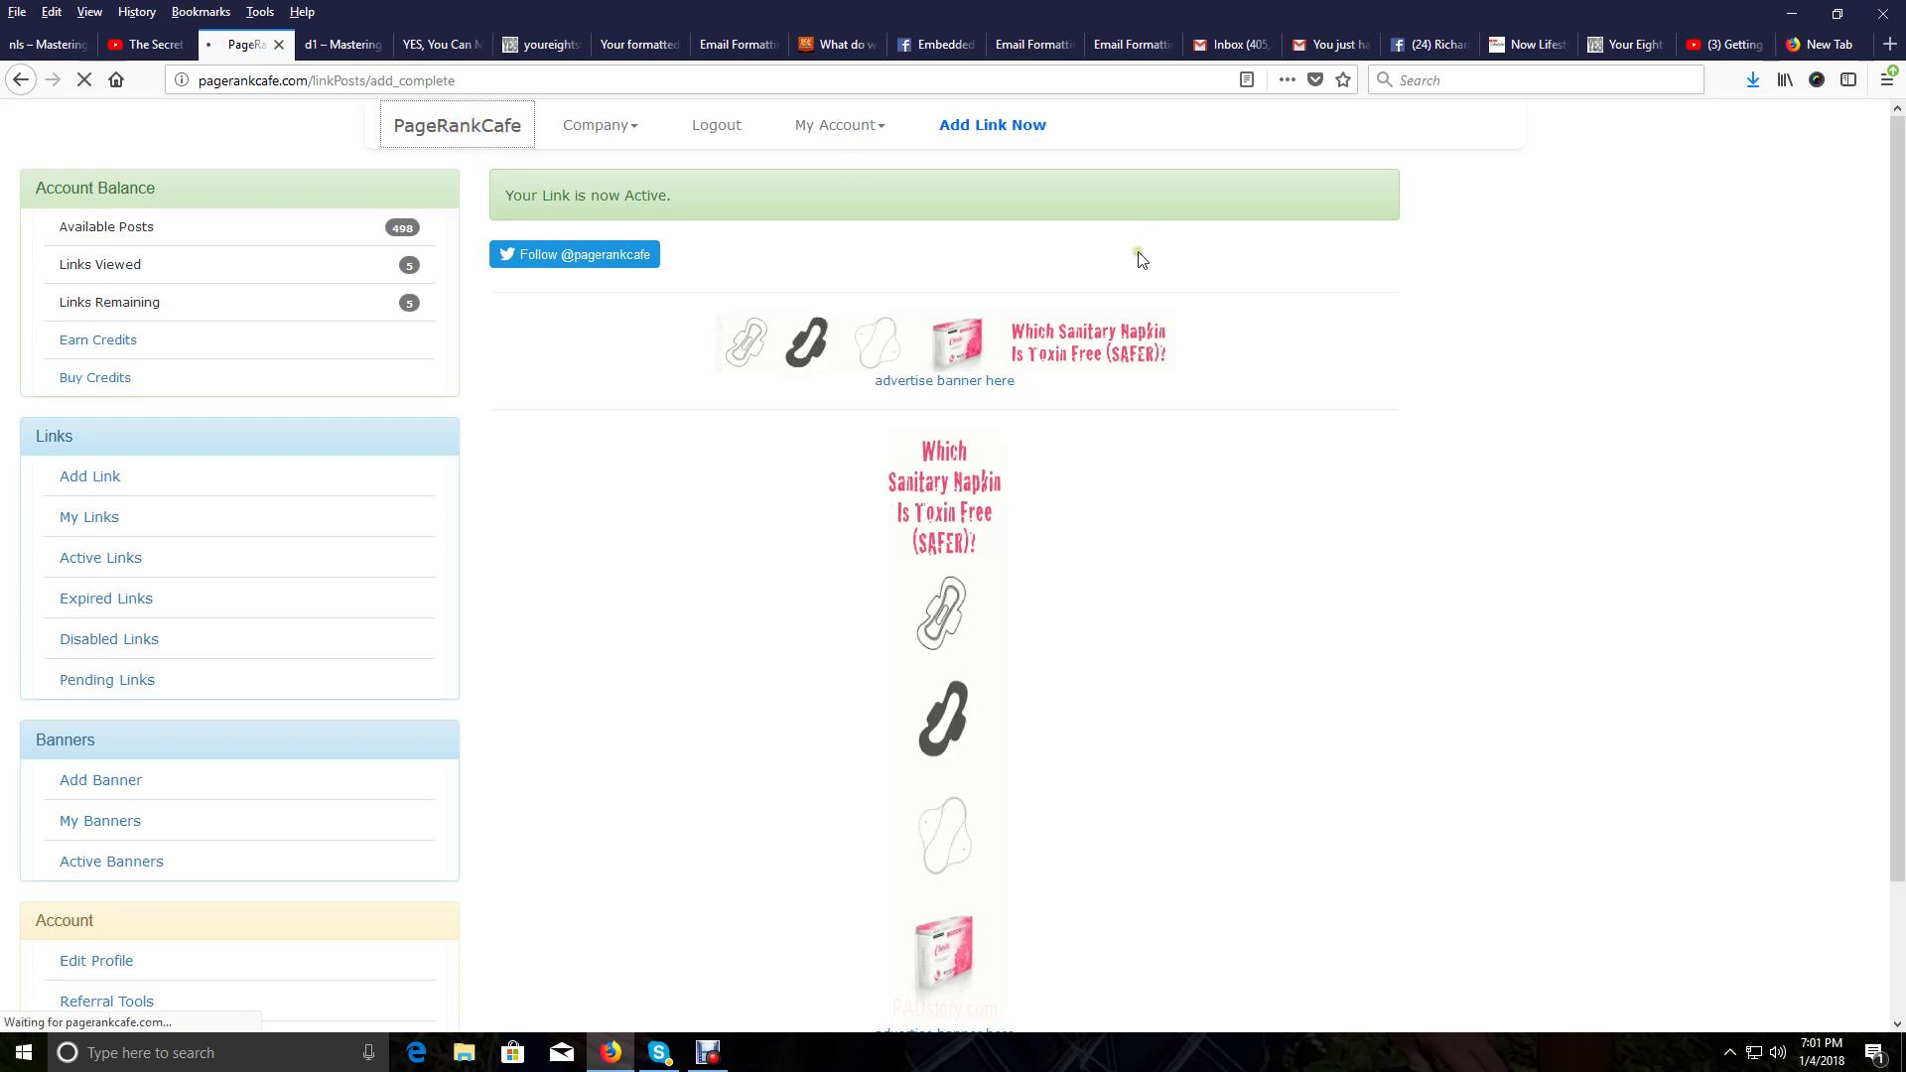
scroll(836, 439, "down", 2)
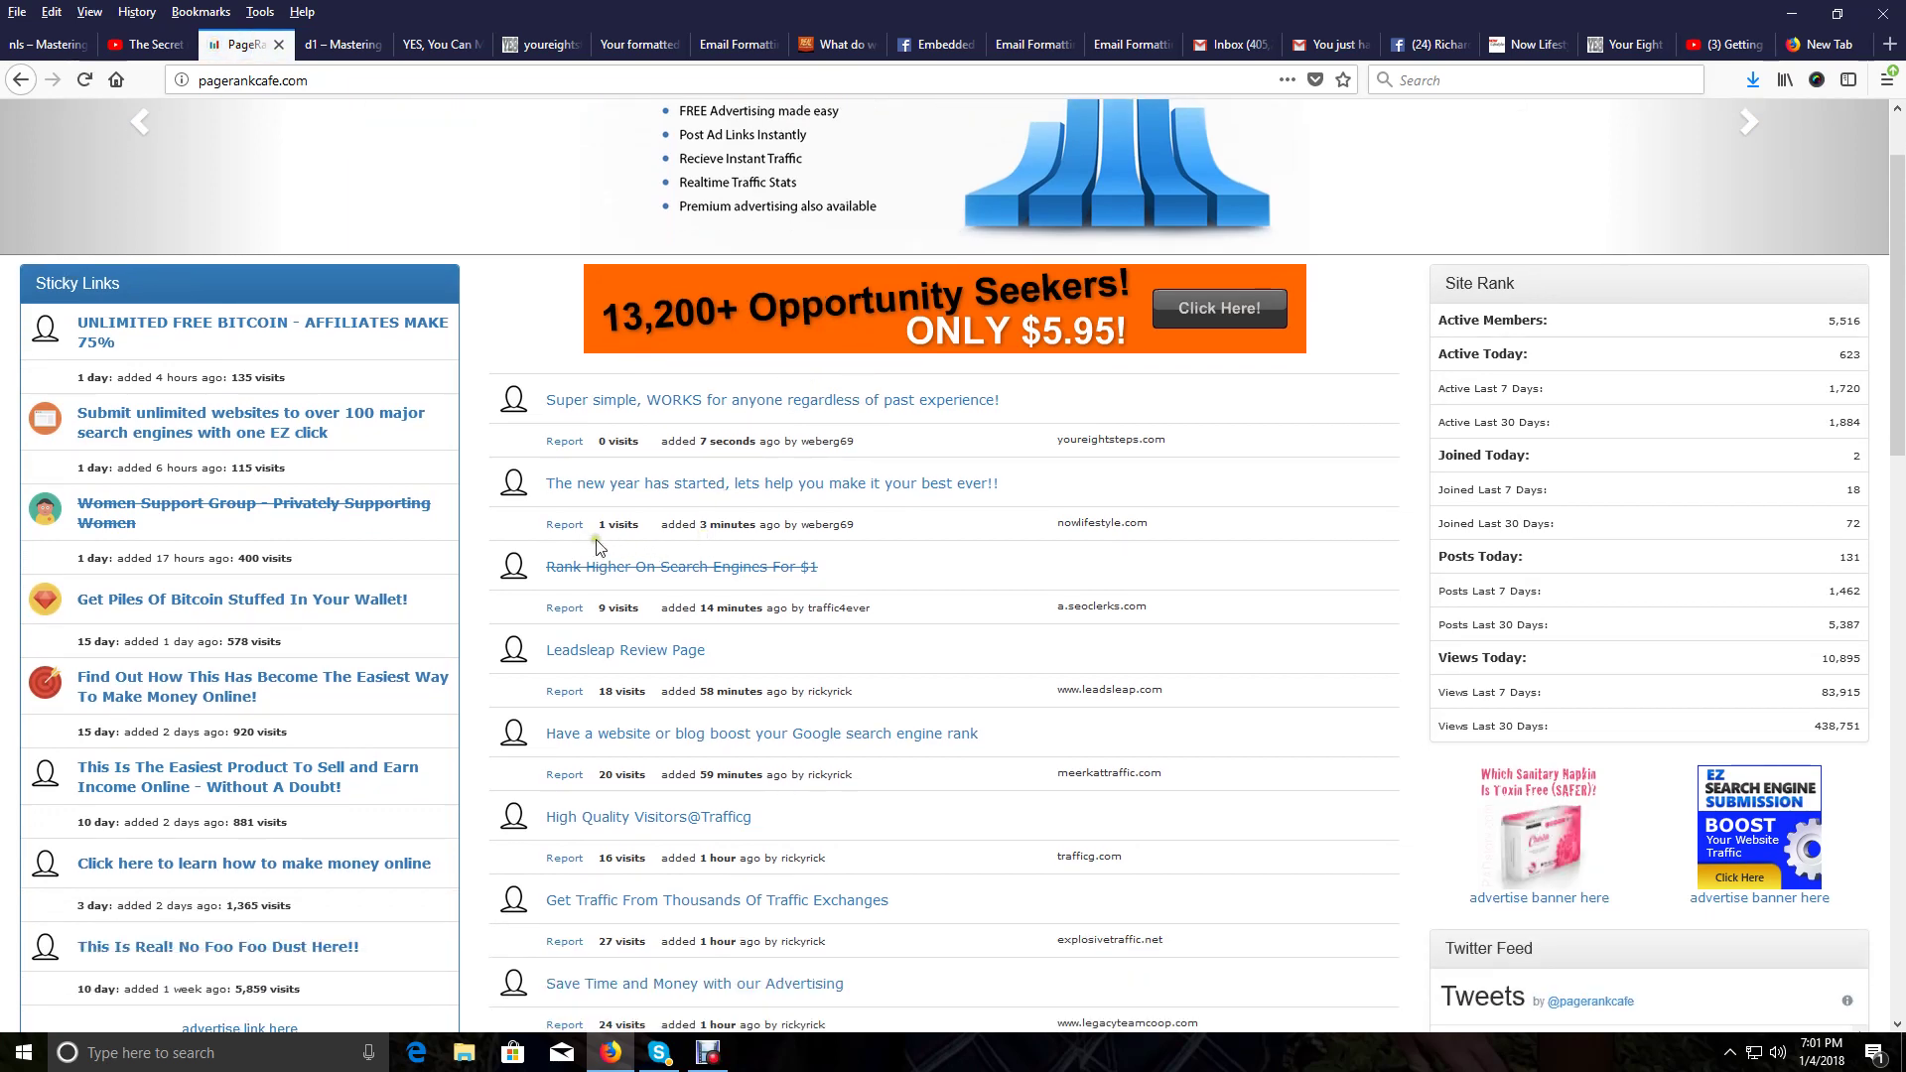
scroll(739, 518, "down", 8)
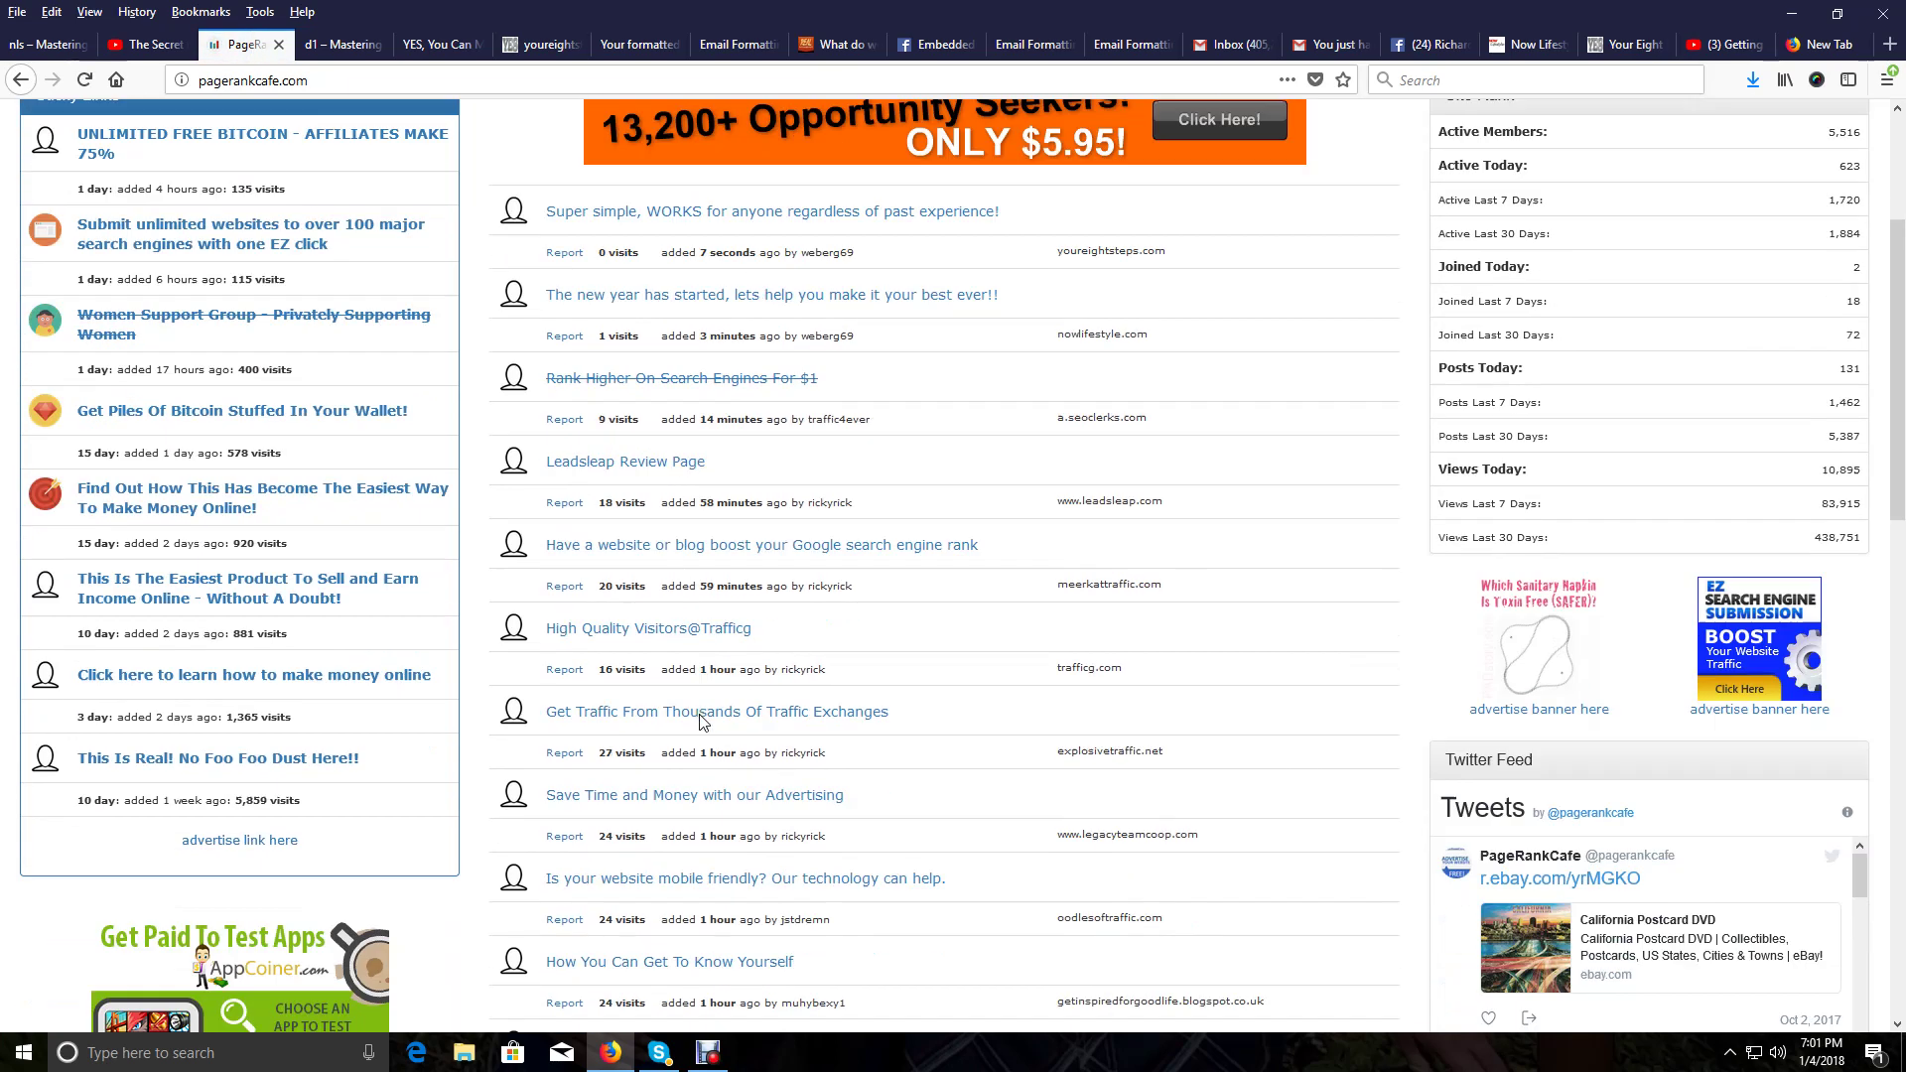
scroll(708, 578, "down", 12)
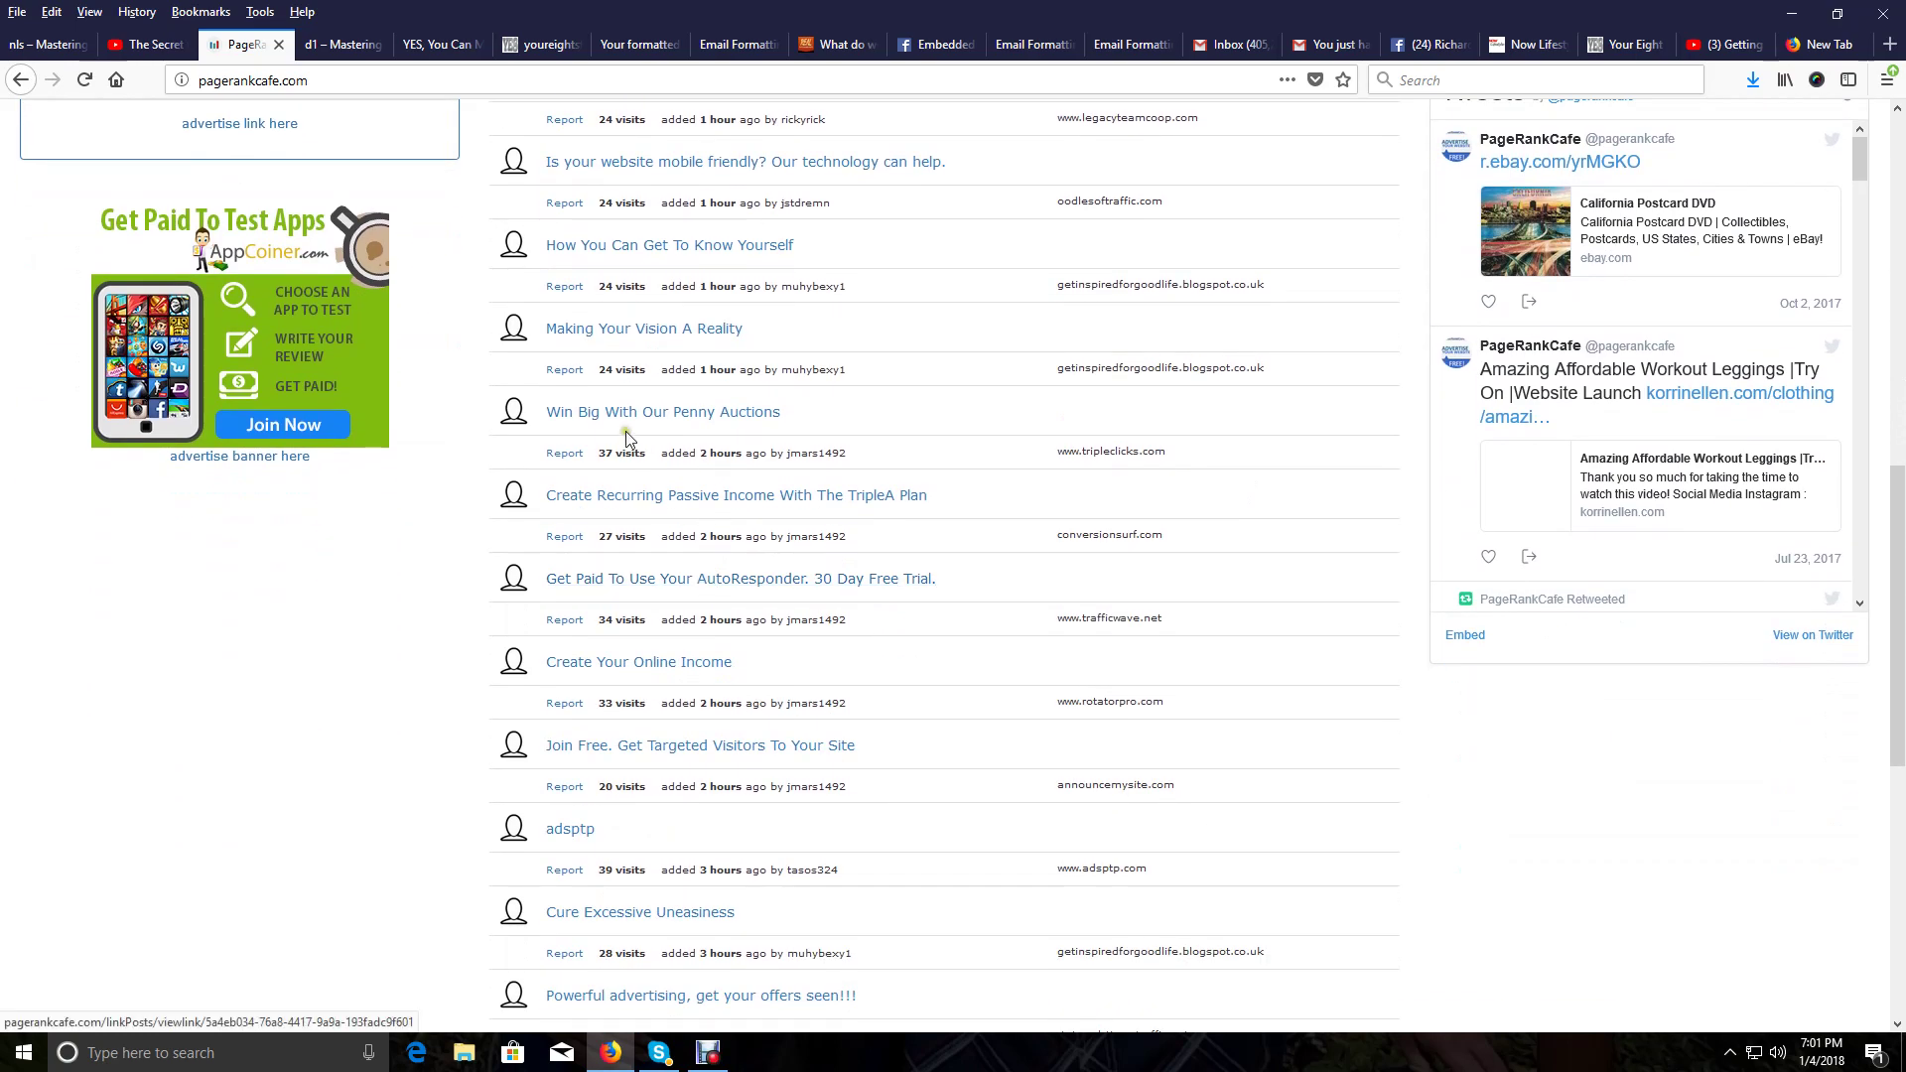
scroll(689, 526, "down", 4)
scroll(695, 536, "up", 20)
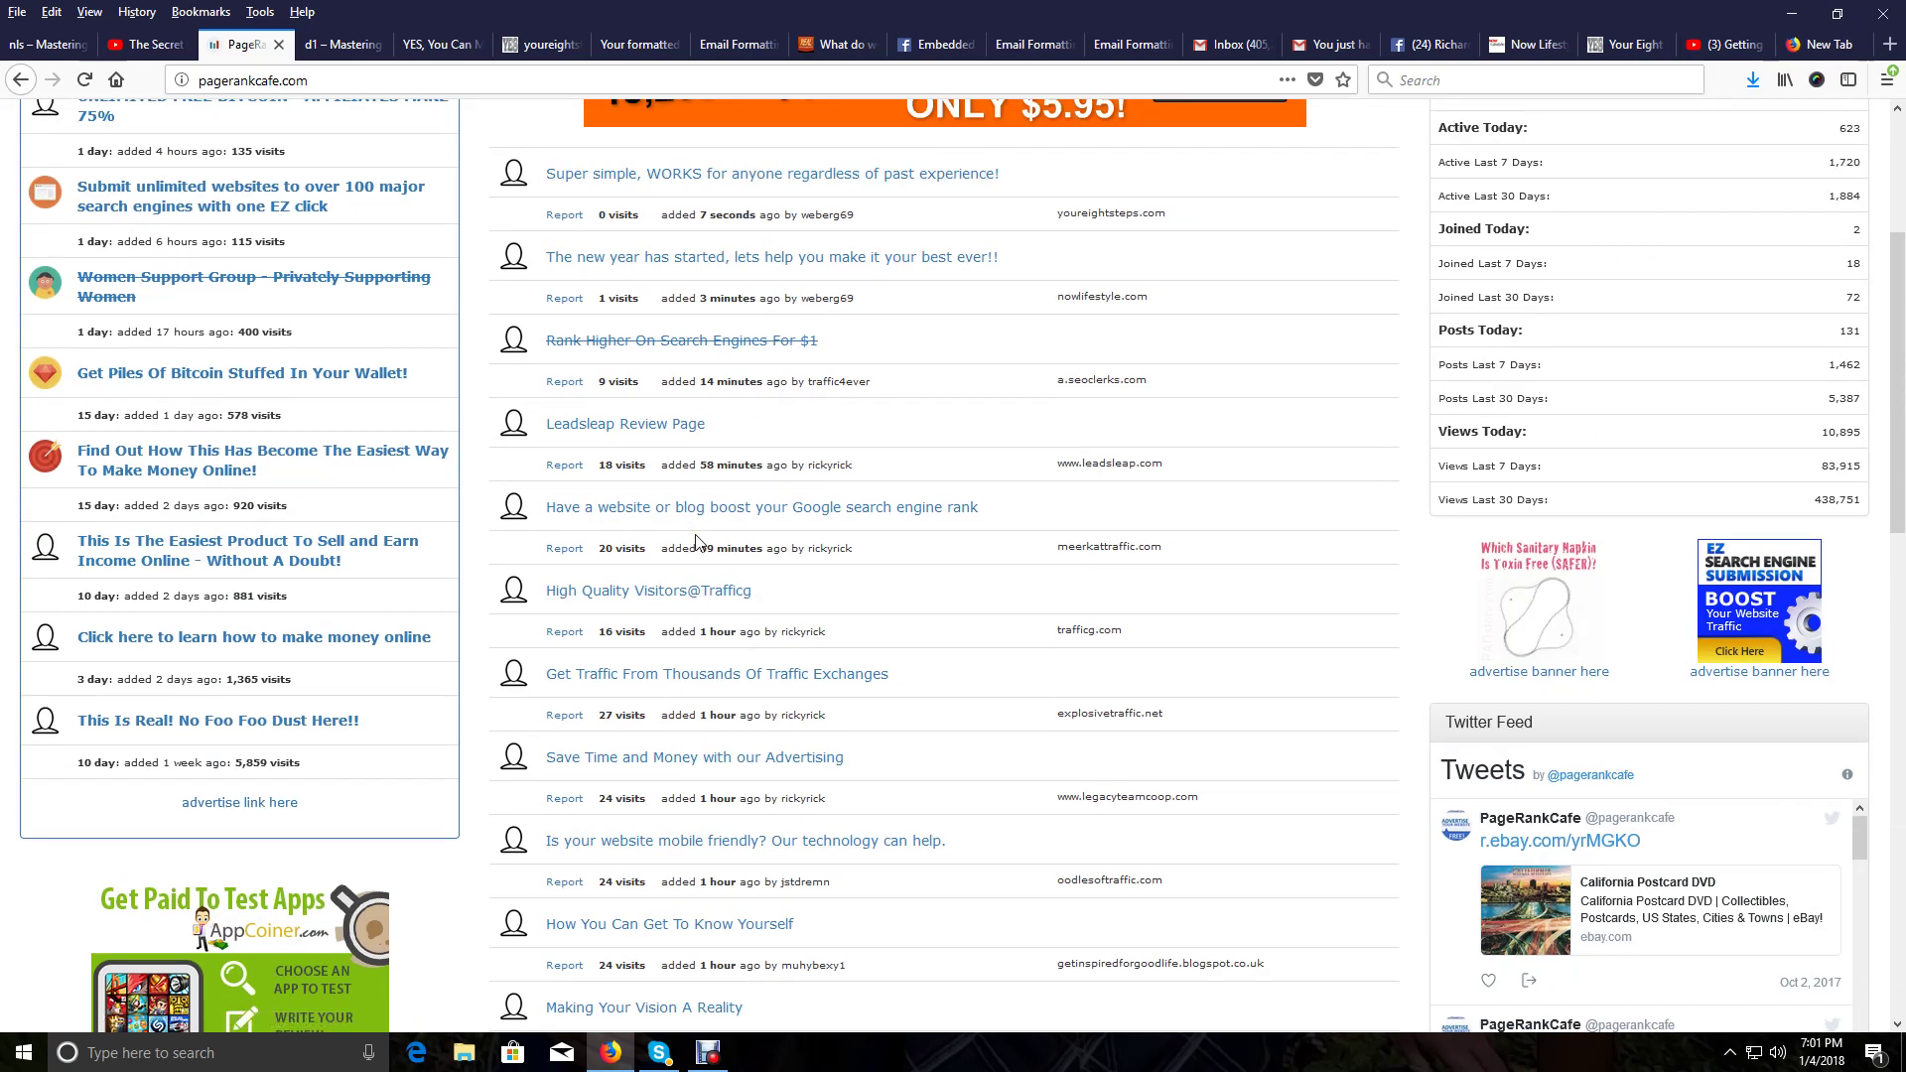
scroll(1014, 467, "up", 2)
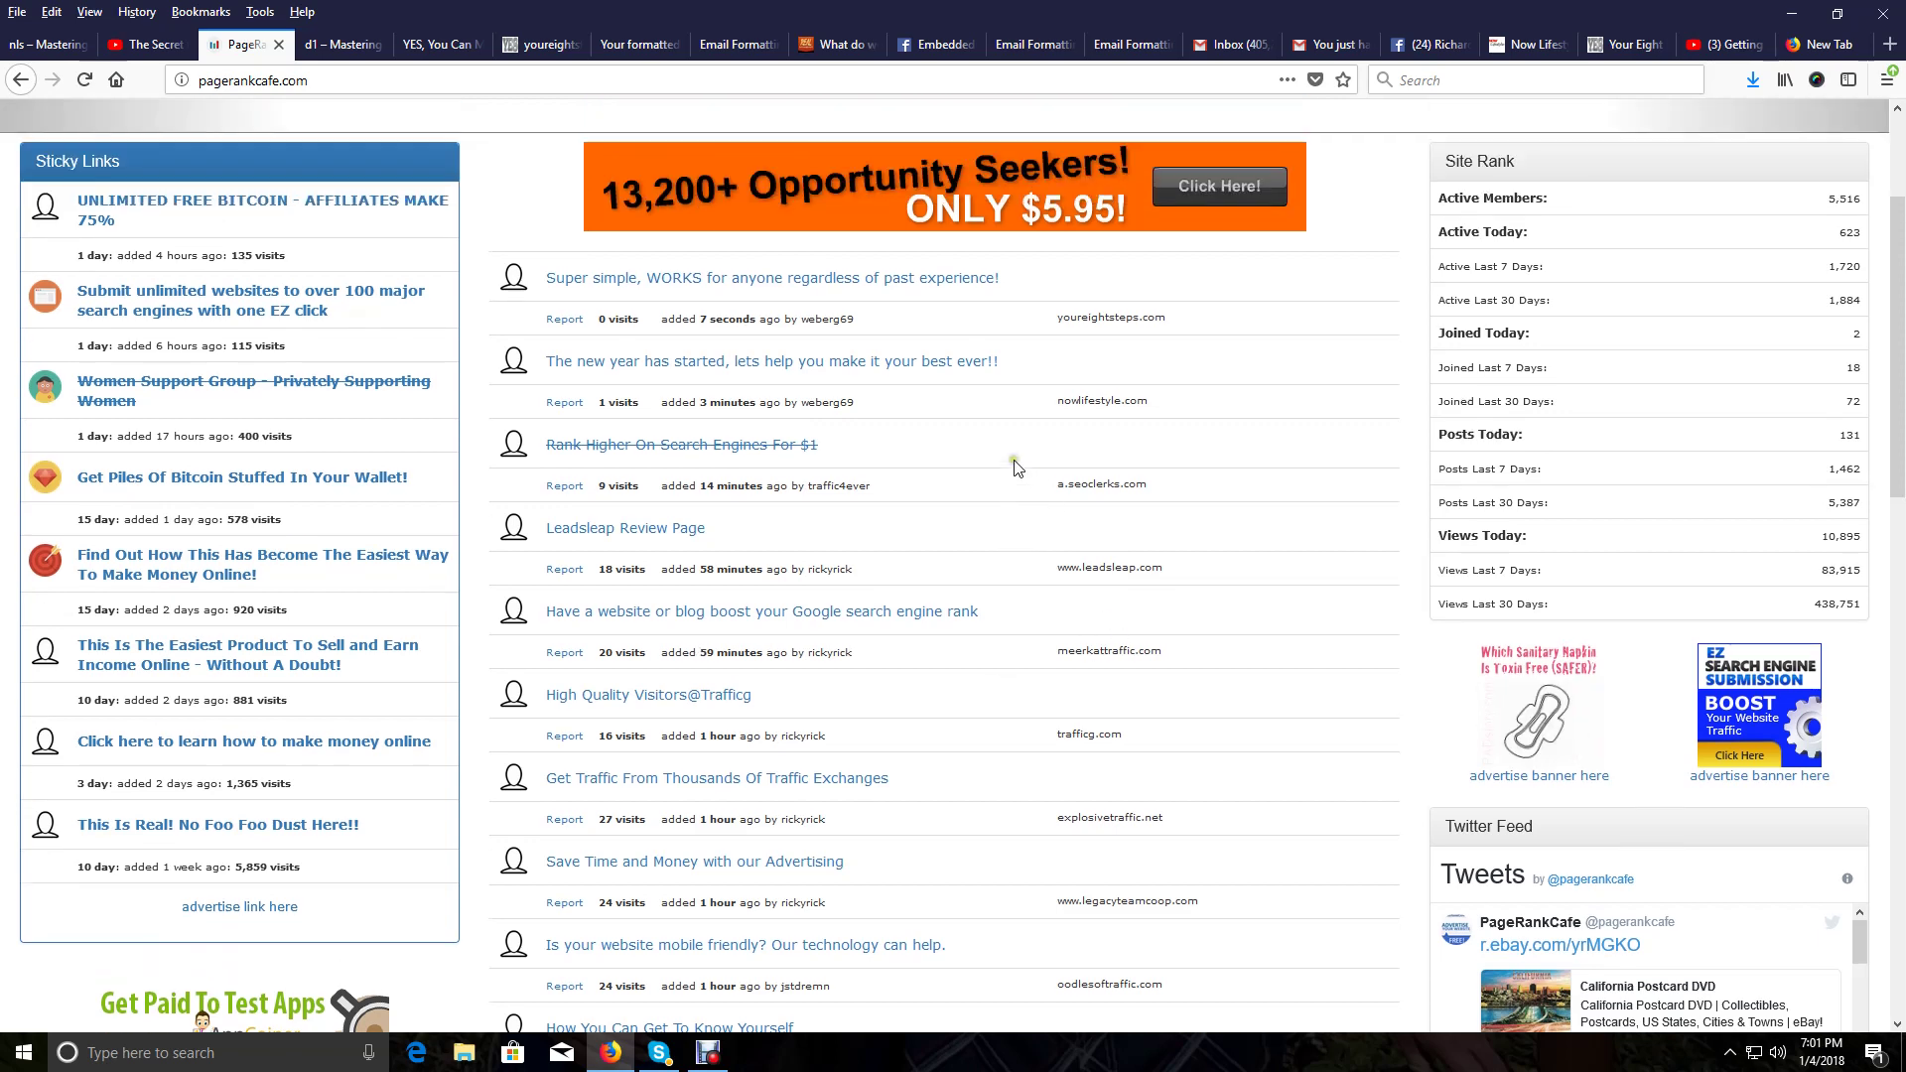
scroll(1014, 466, "up", 2)
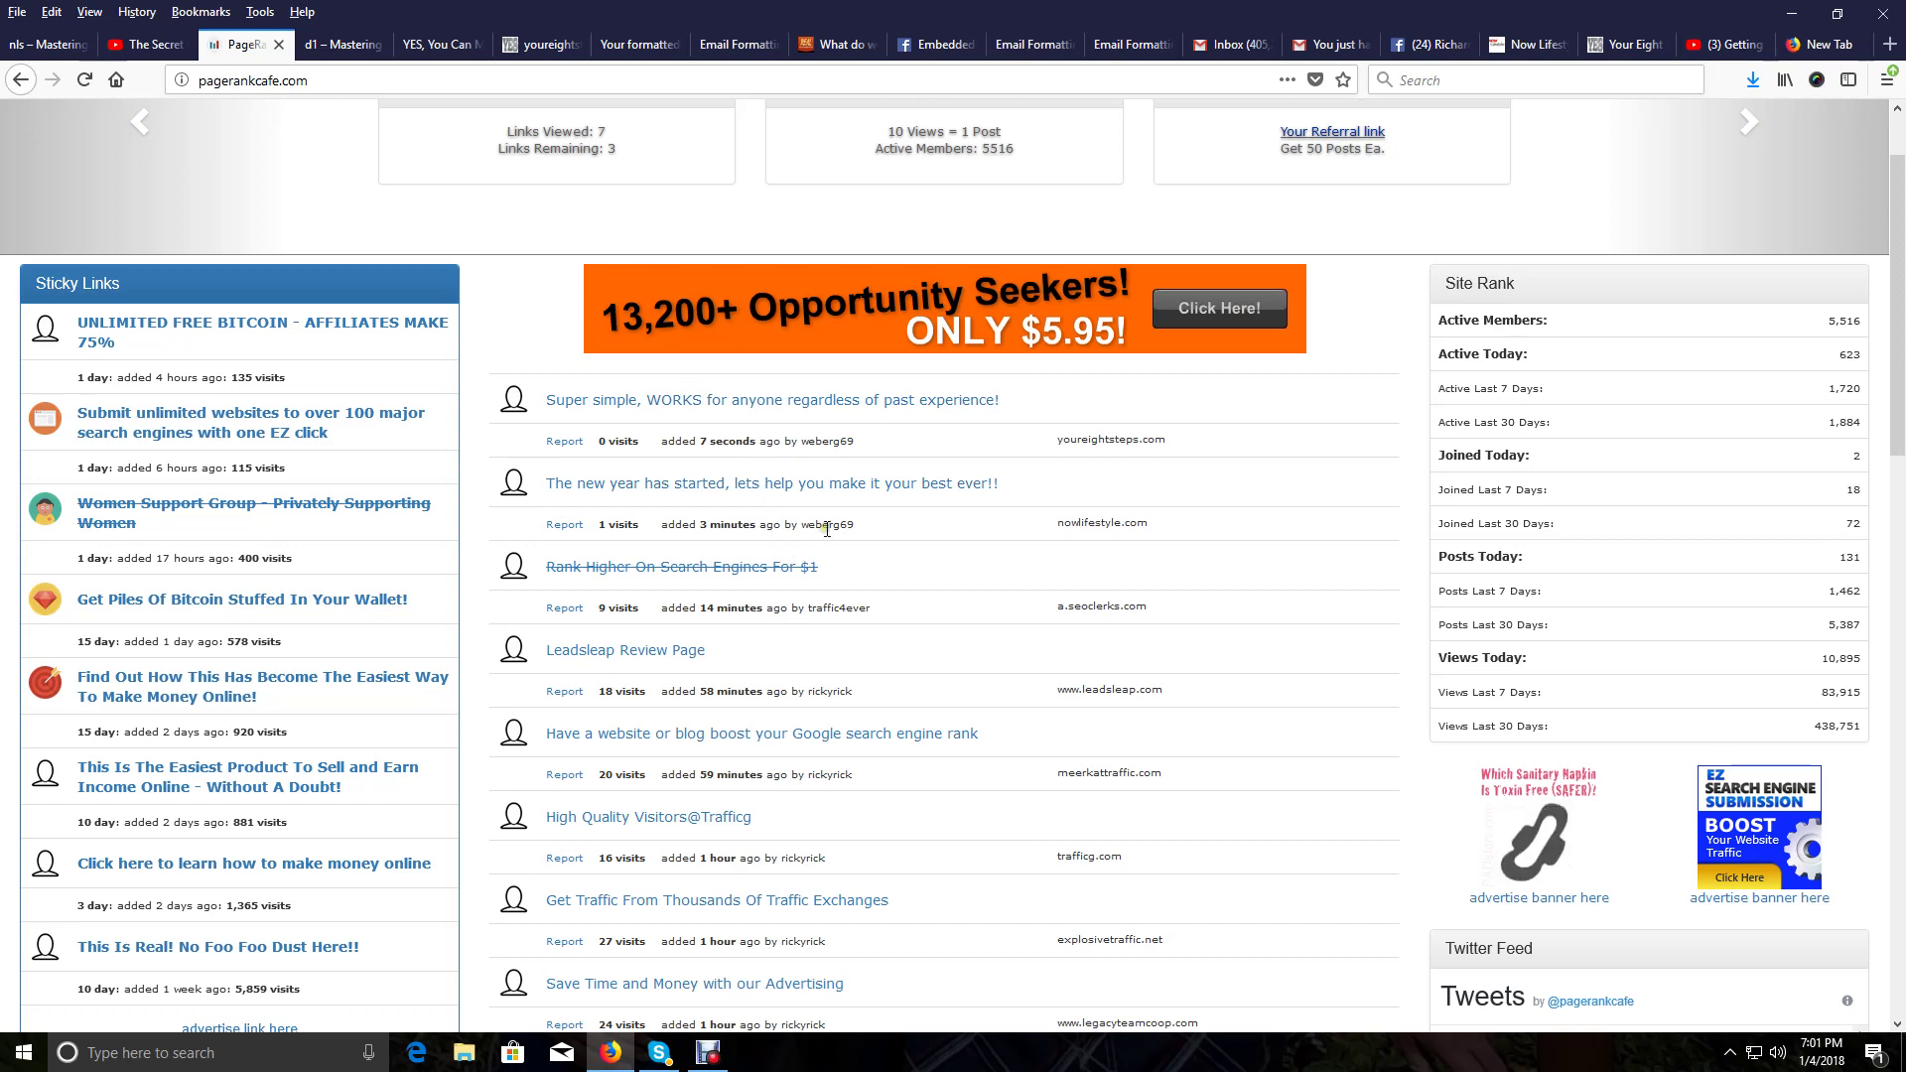
left_click(878, 400)
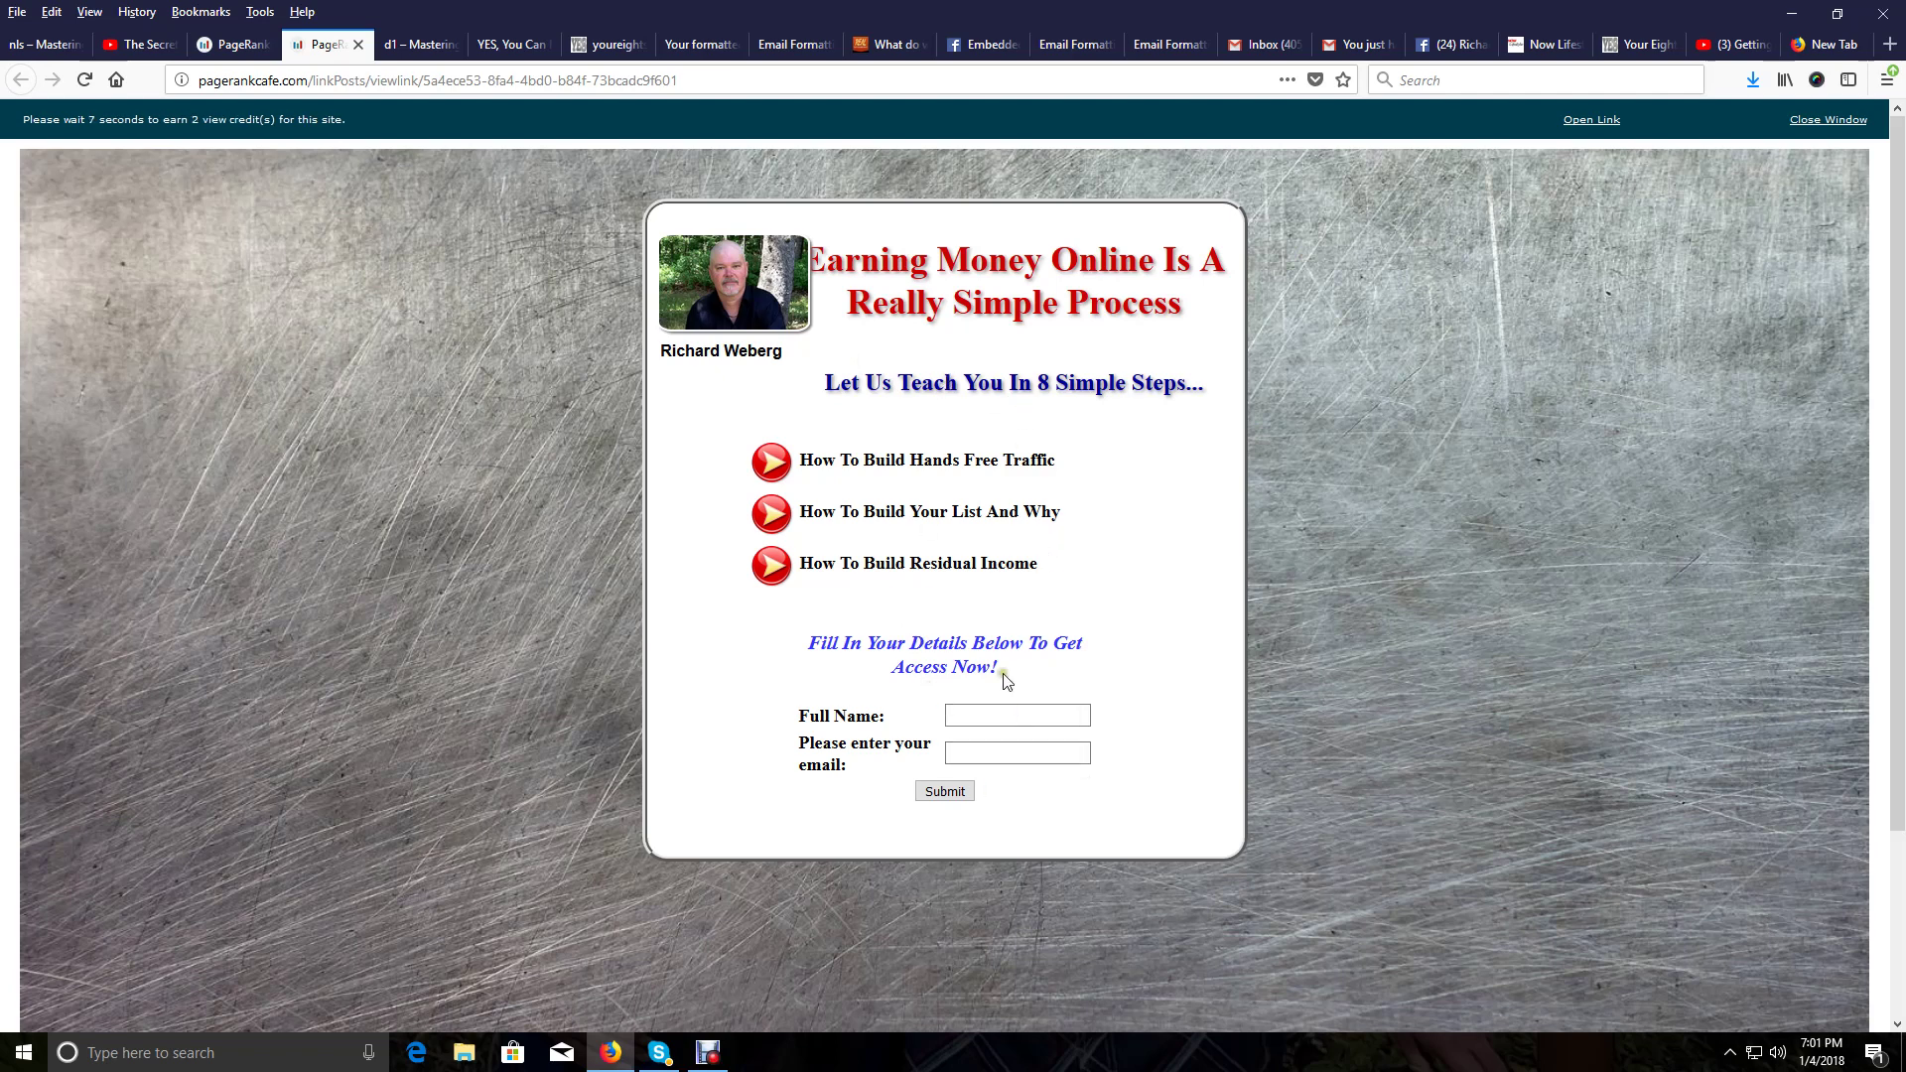
left_click(1017, 743)
Review the Now Lifestyle ad copy and the Your Eight Steps subscriber emails, and return to the PageRankCafe link list
left_click(1543, 45)
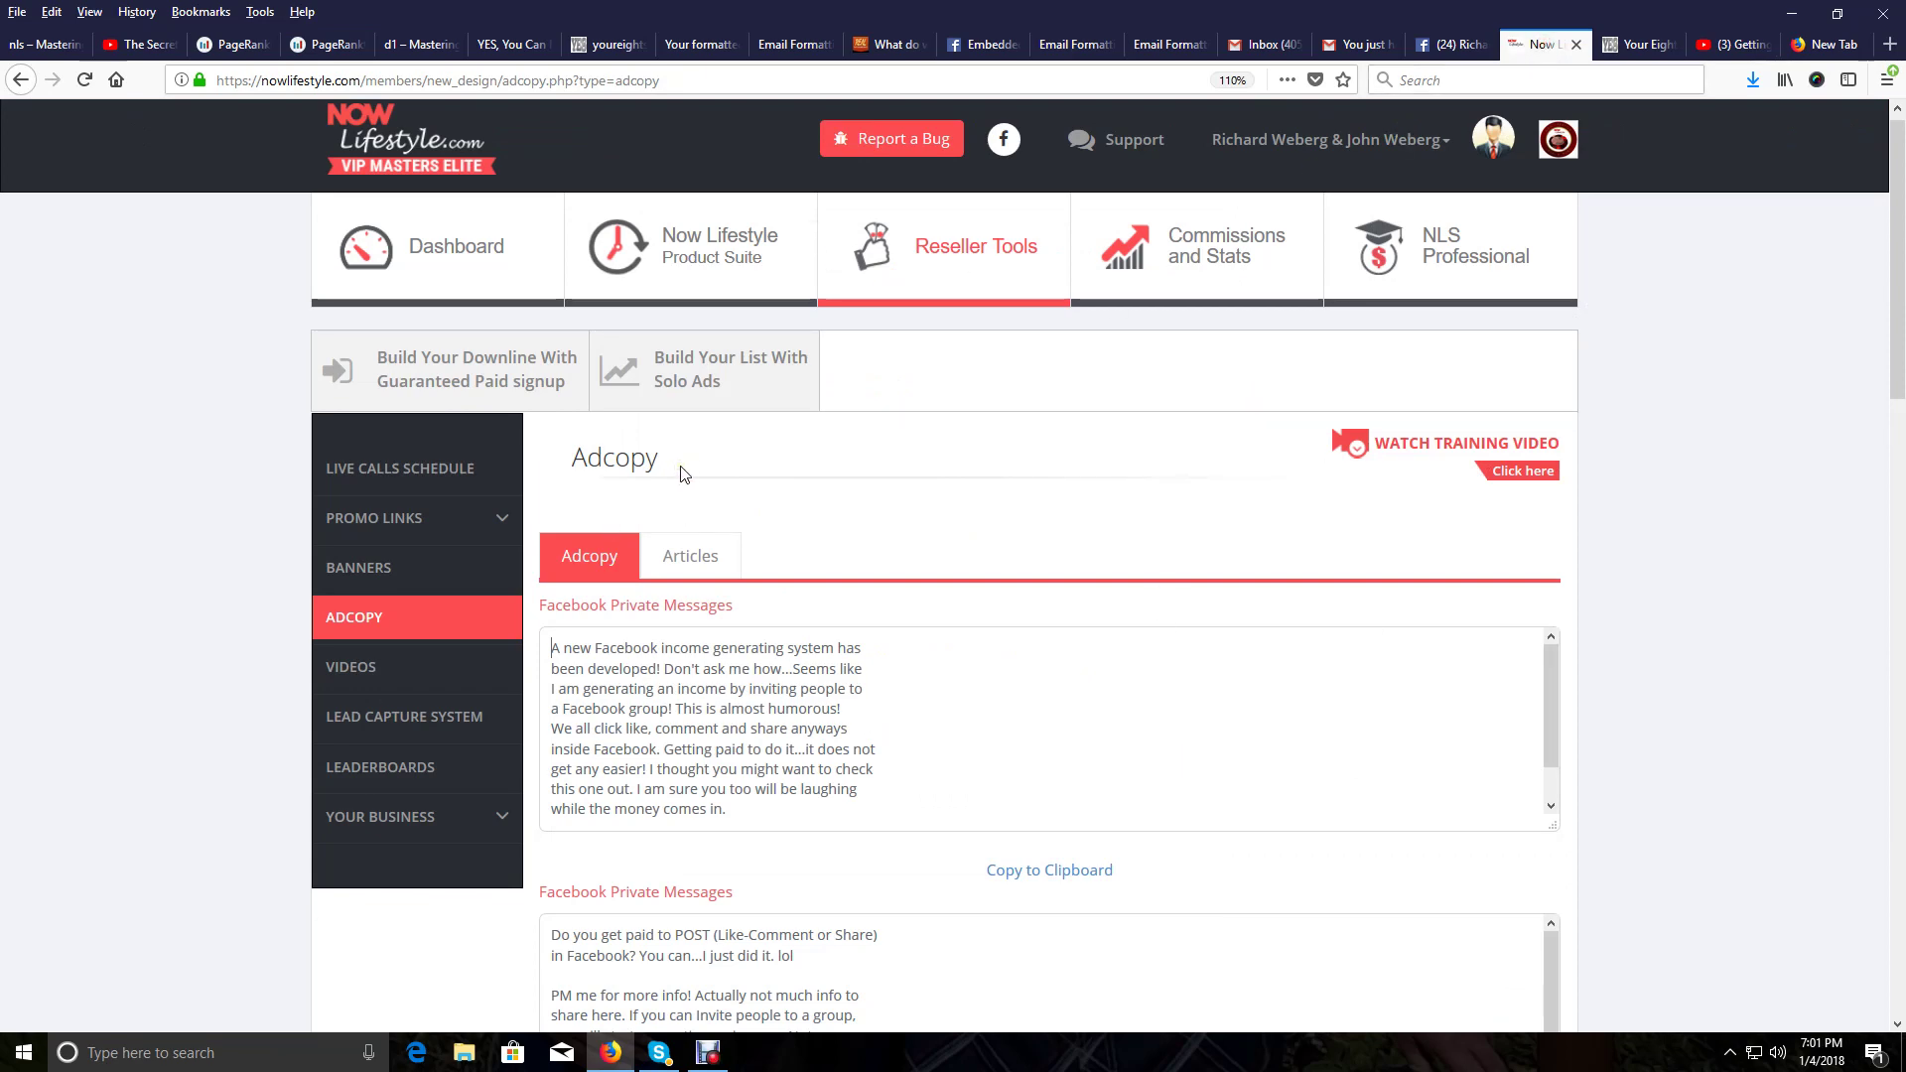
left_click(1639, 45)
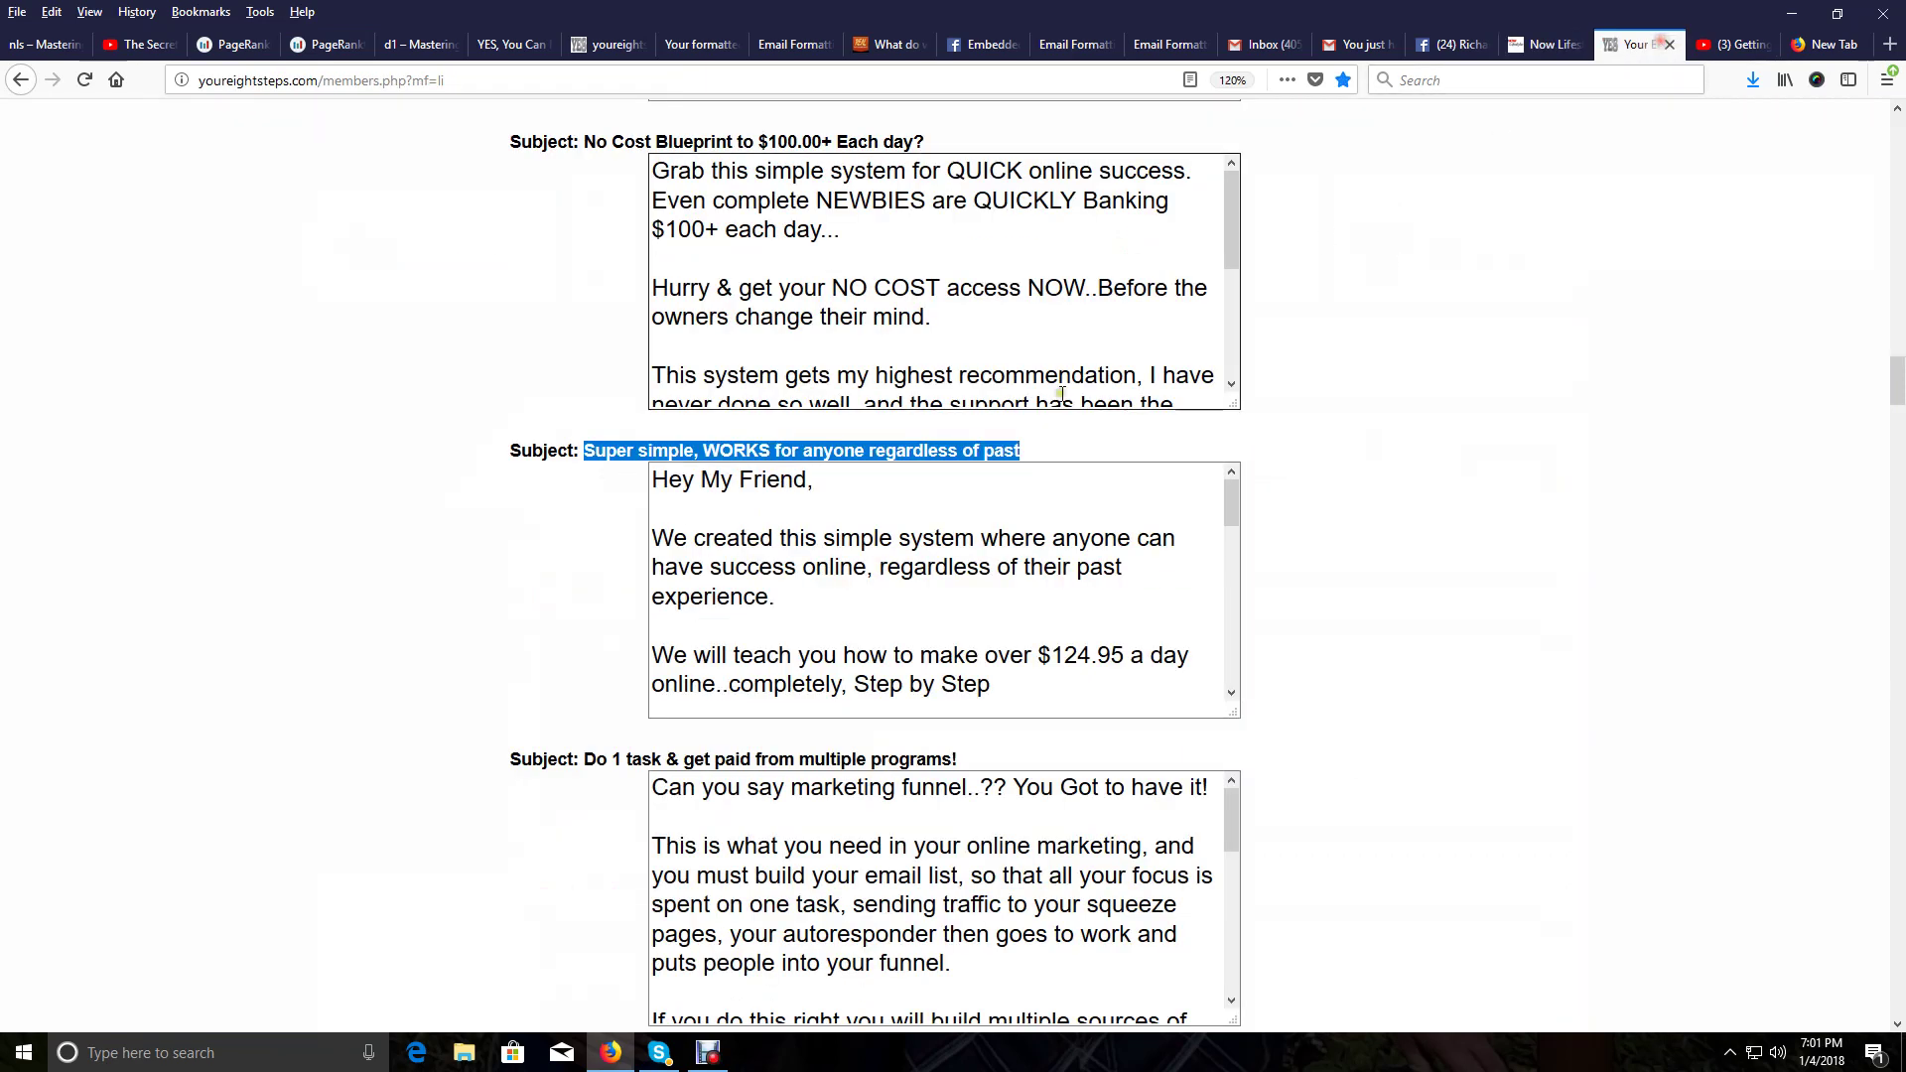
scroll(915, 478, "up", 20)
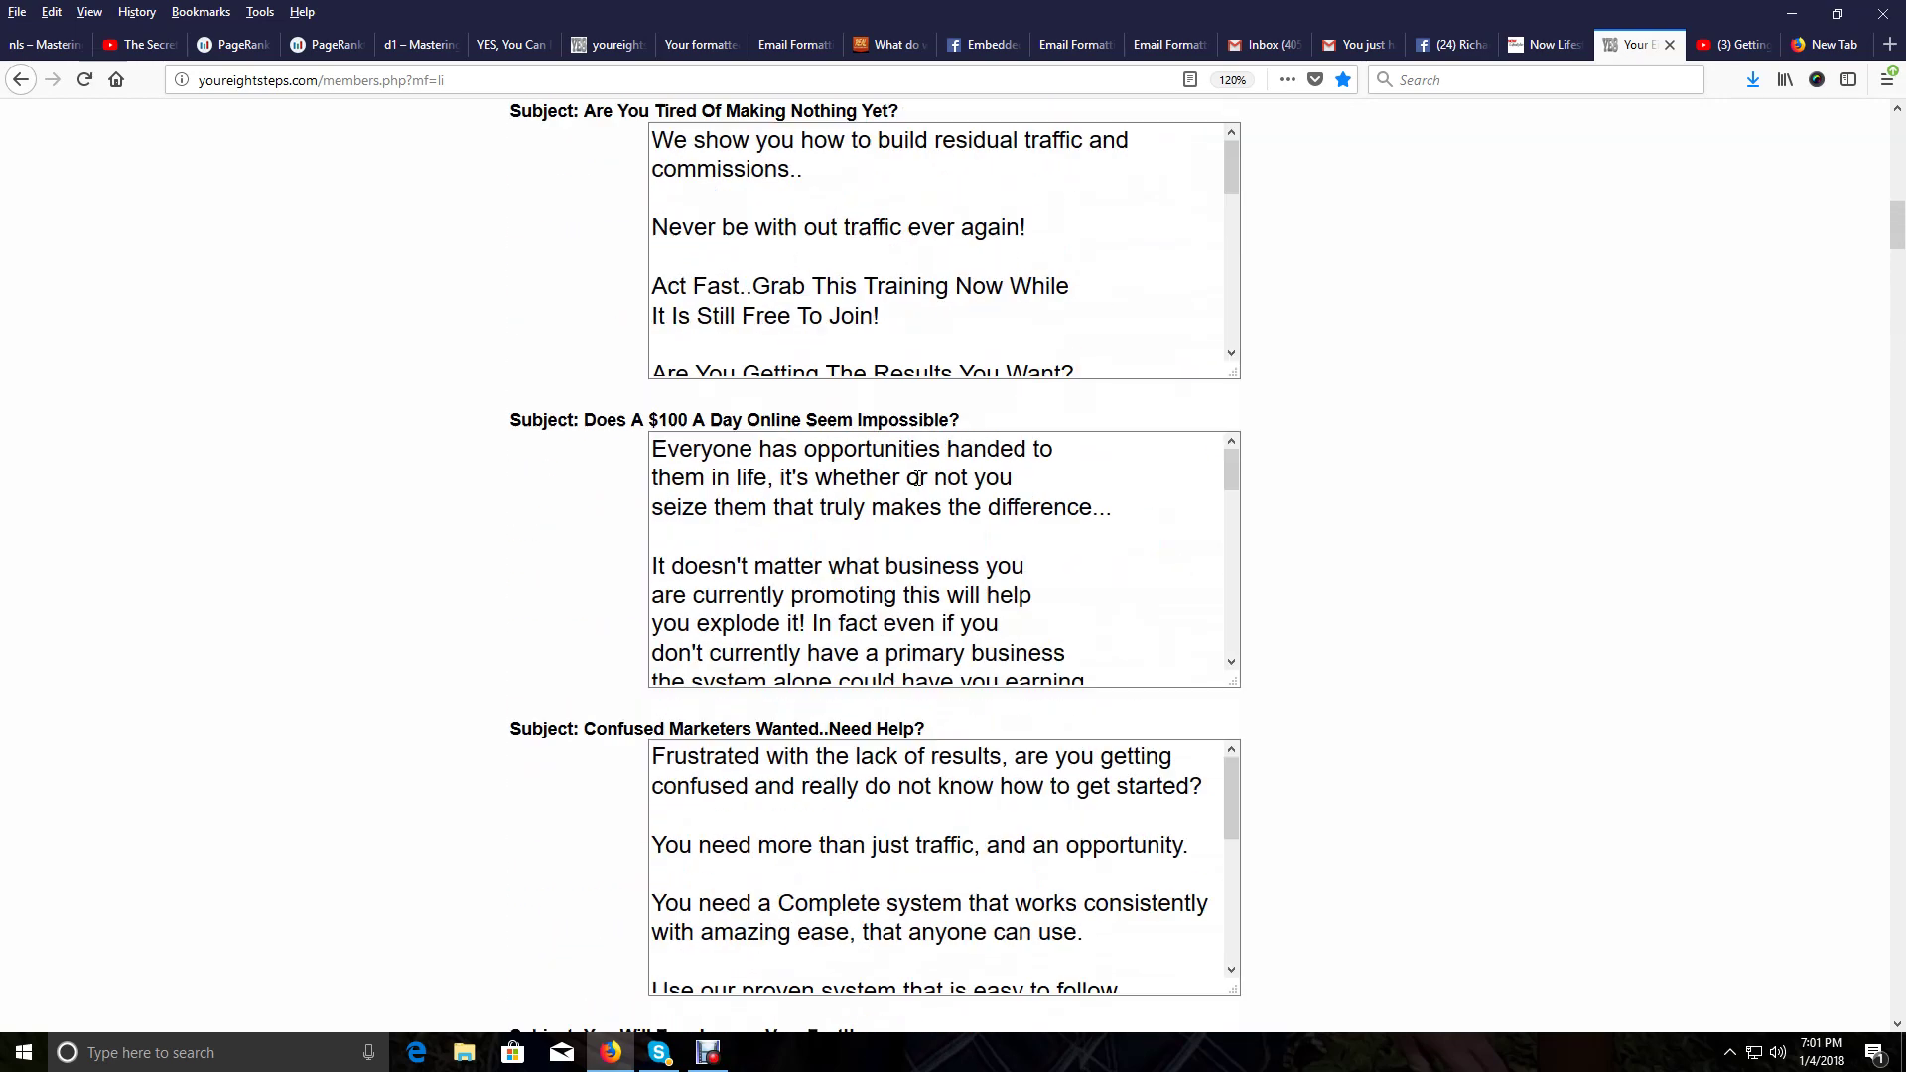
scroll(917, 479, "up", 1)
scroll(921, 196, "up", 4)
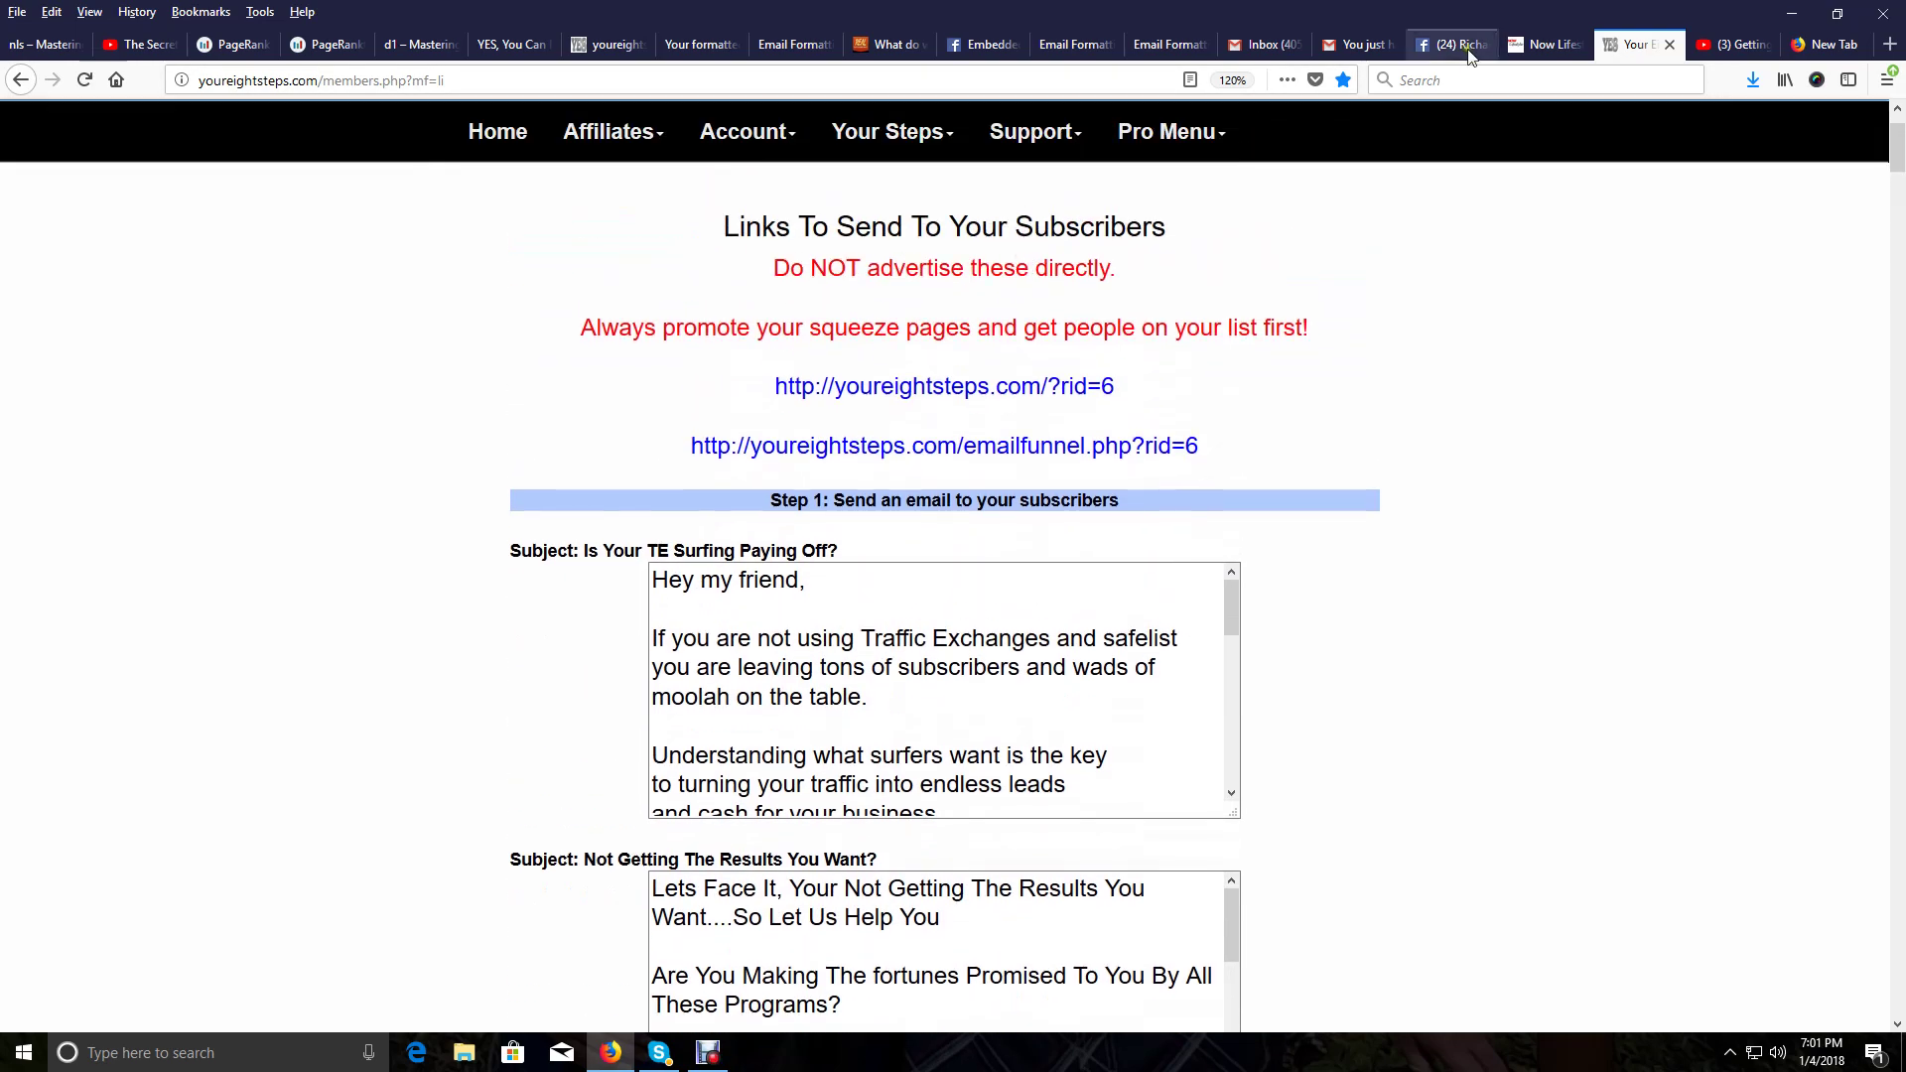
left_click(1547, 44)
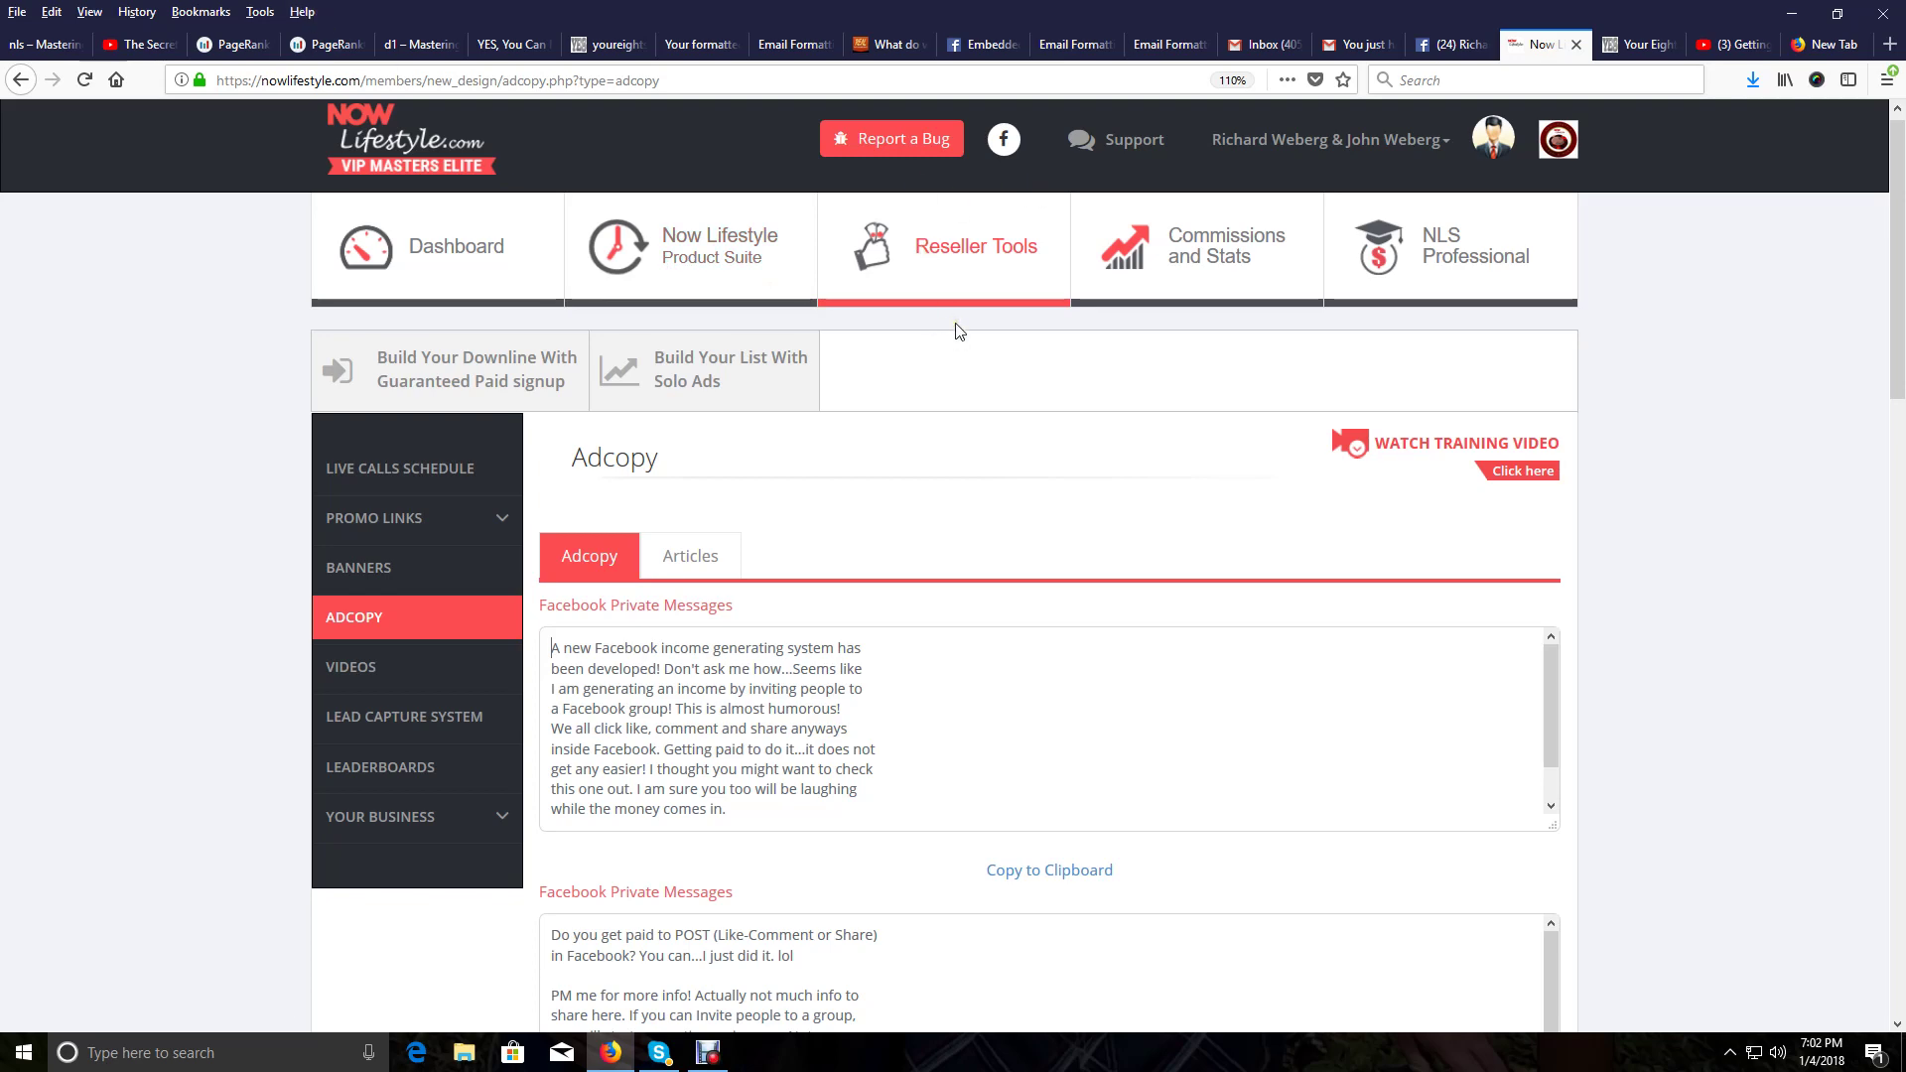
left_click(239, 44)
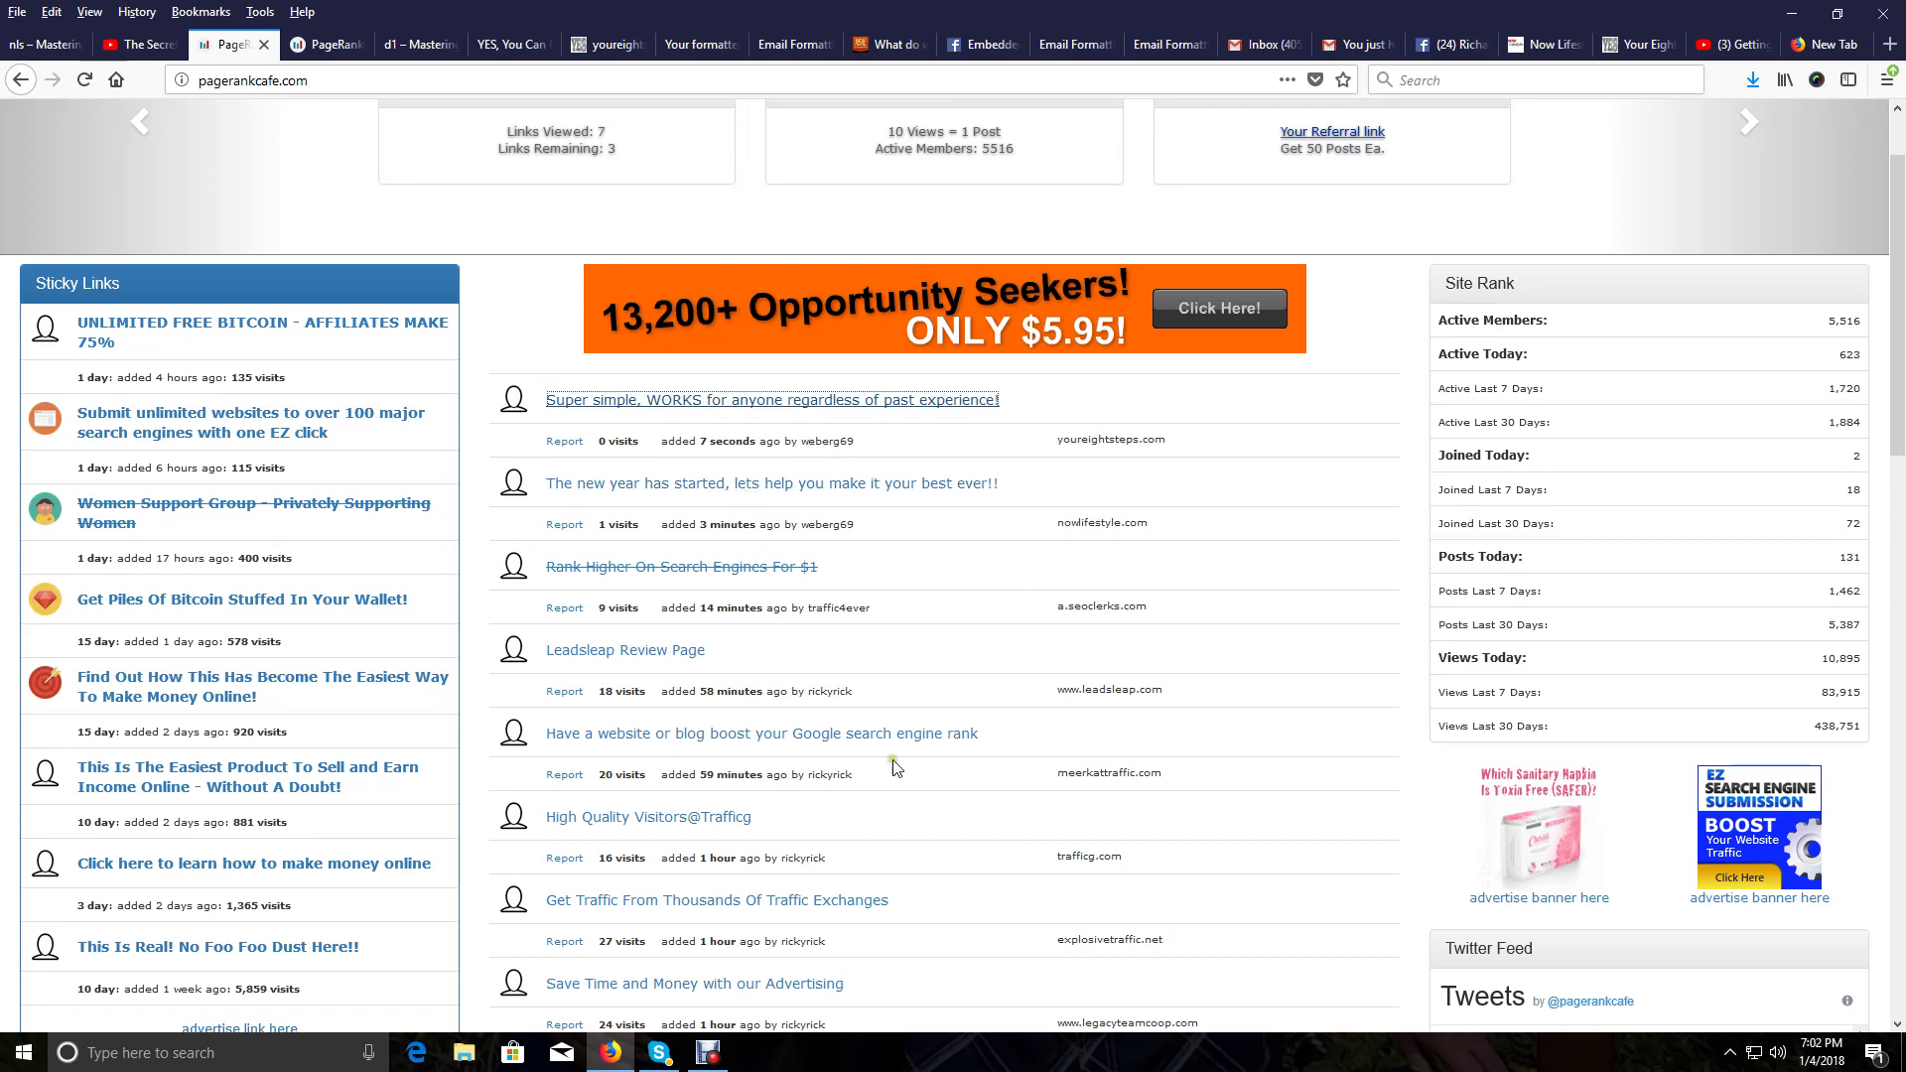
scroll(913, 794, "down", 1)
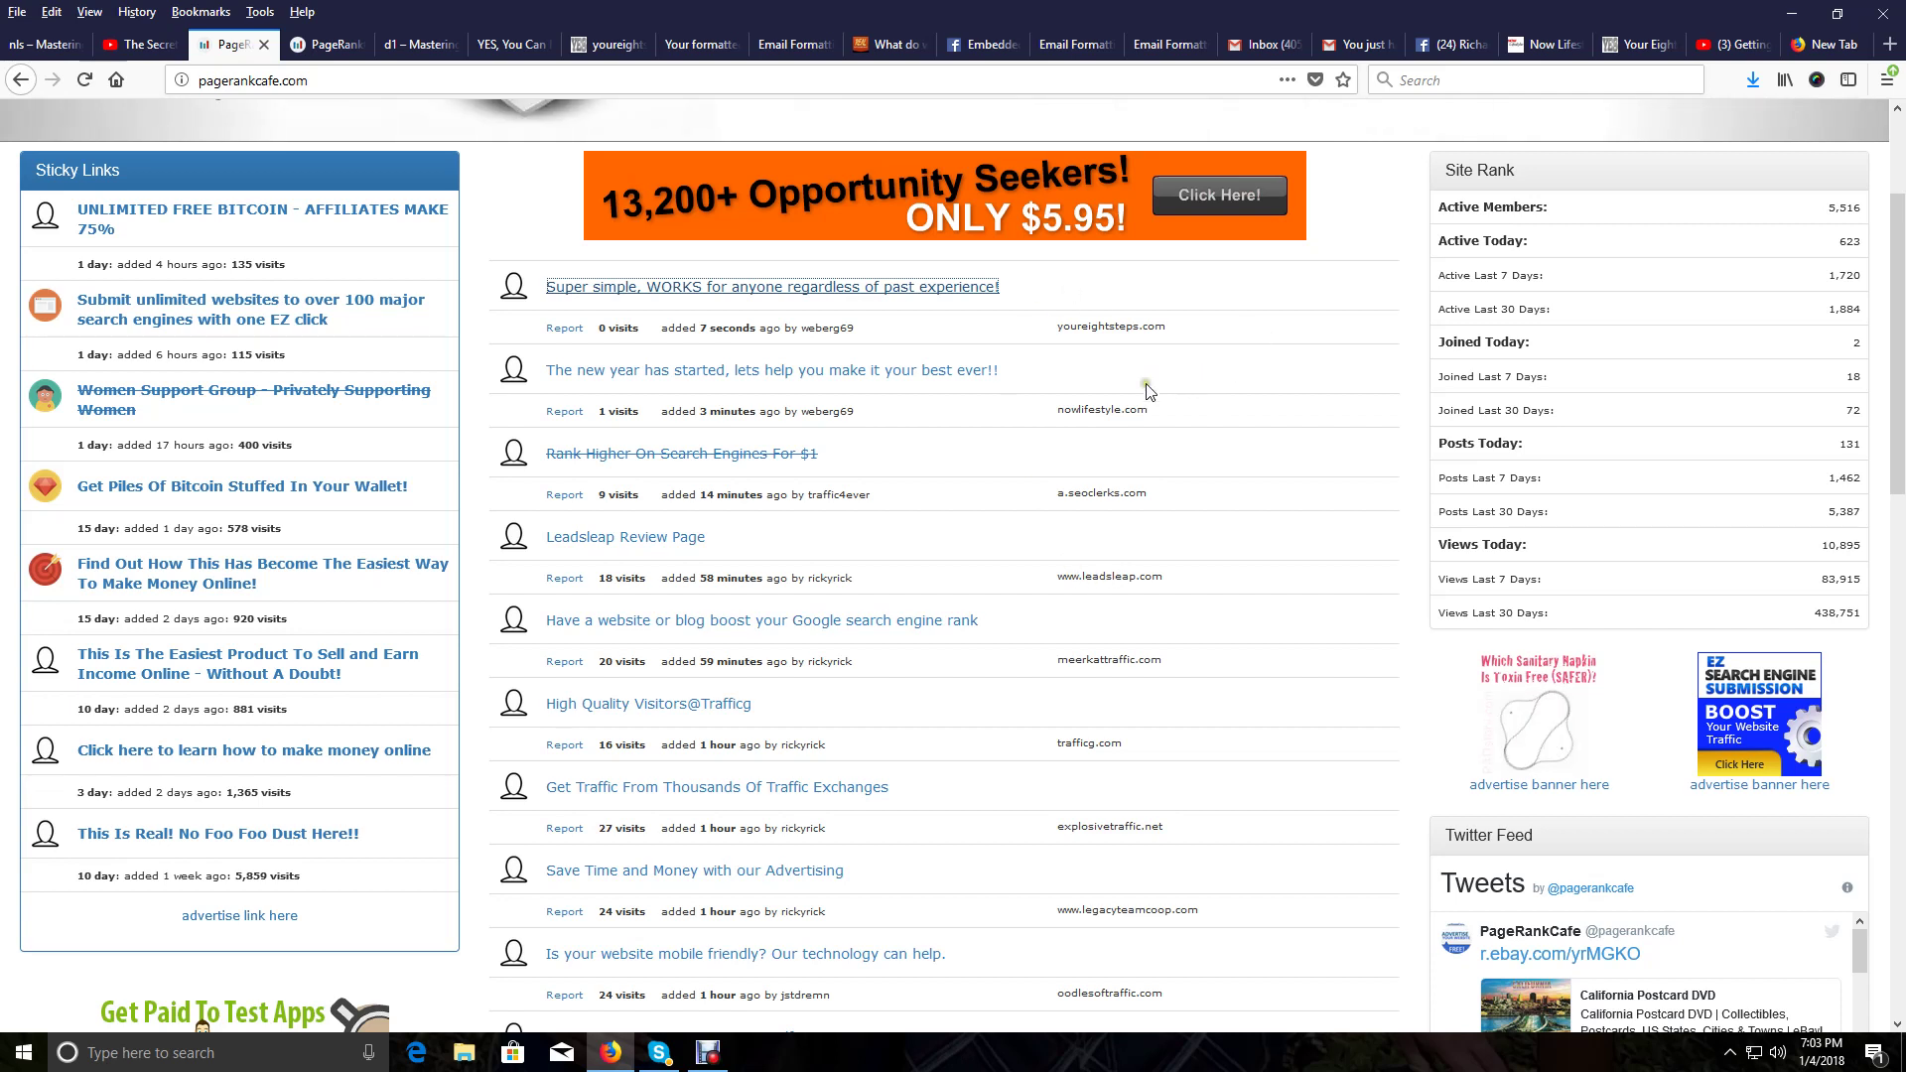
Open the Now Lifestyle dashboard at "How to Start Earning Quickly" and pause its video
left_click(1548, 44)
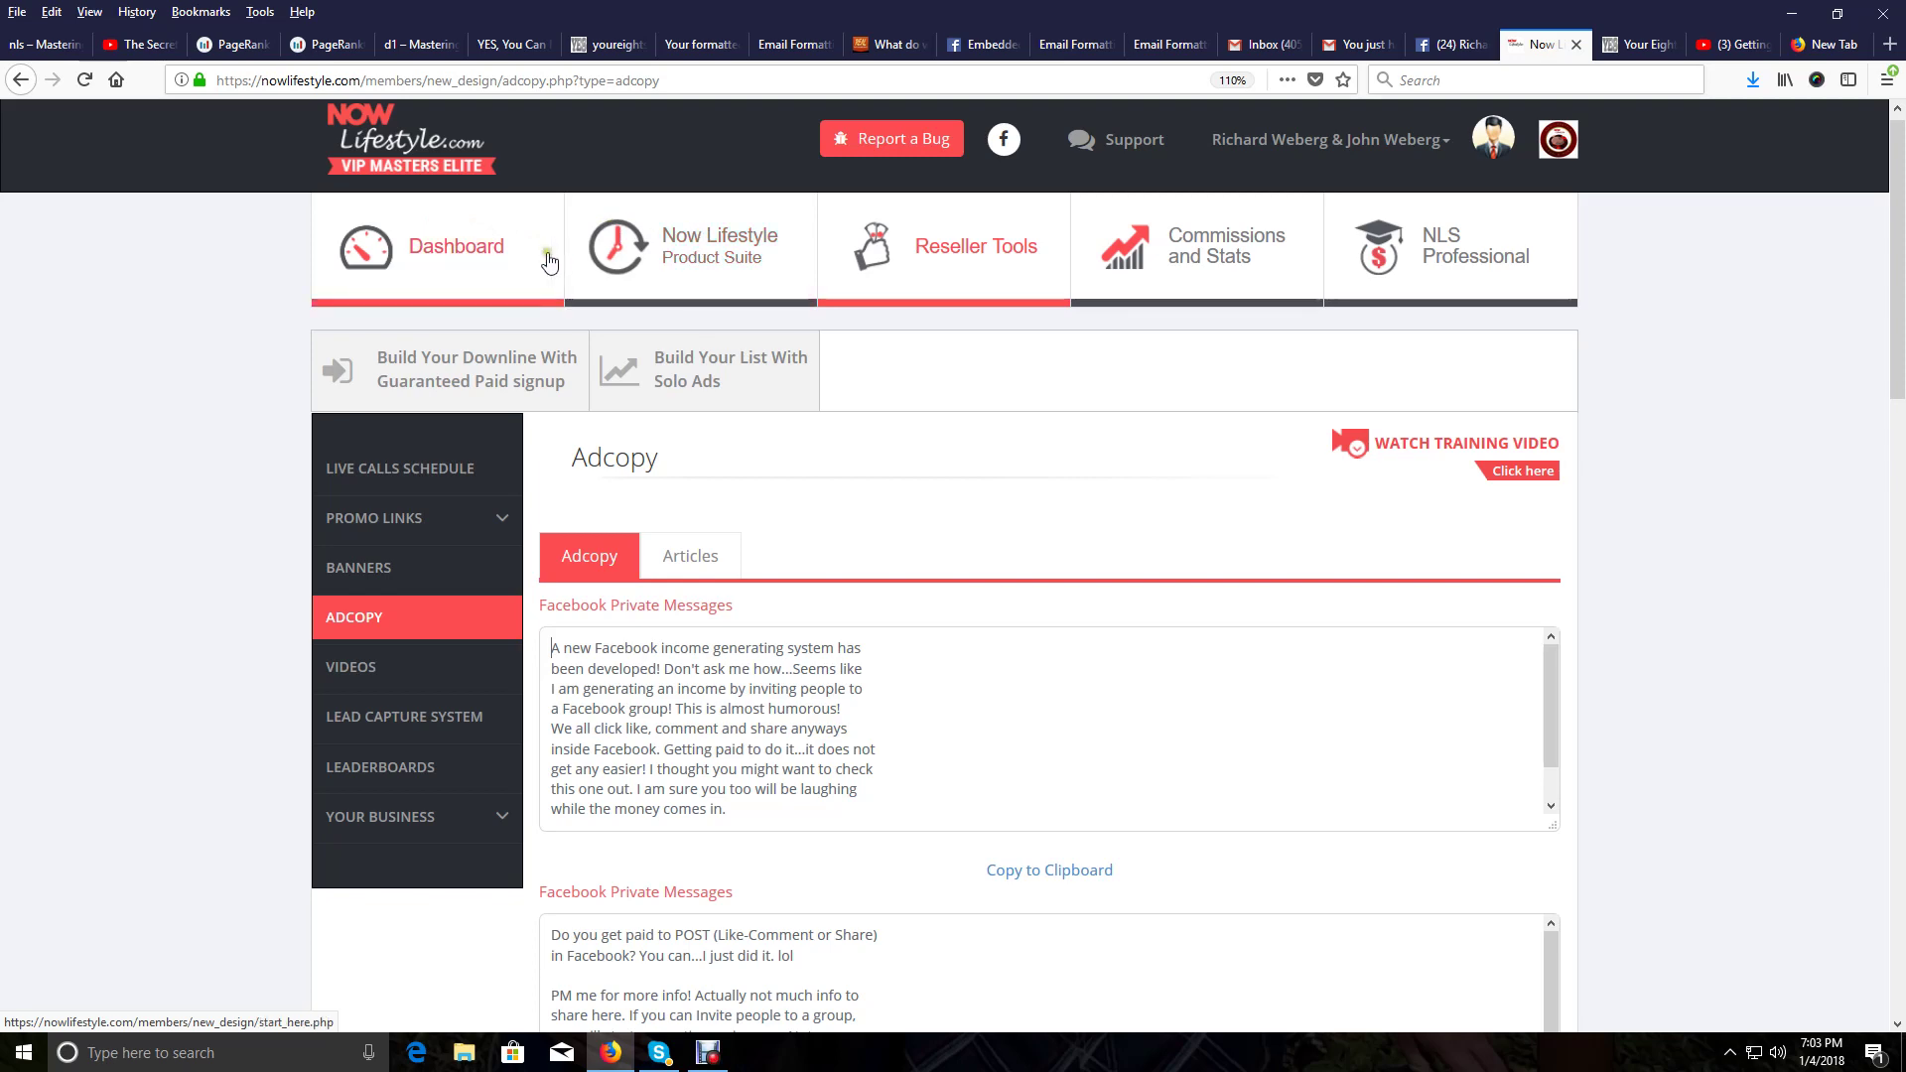
left_click(484, 258)
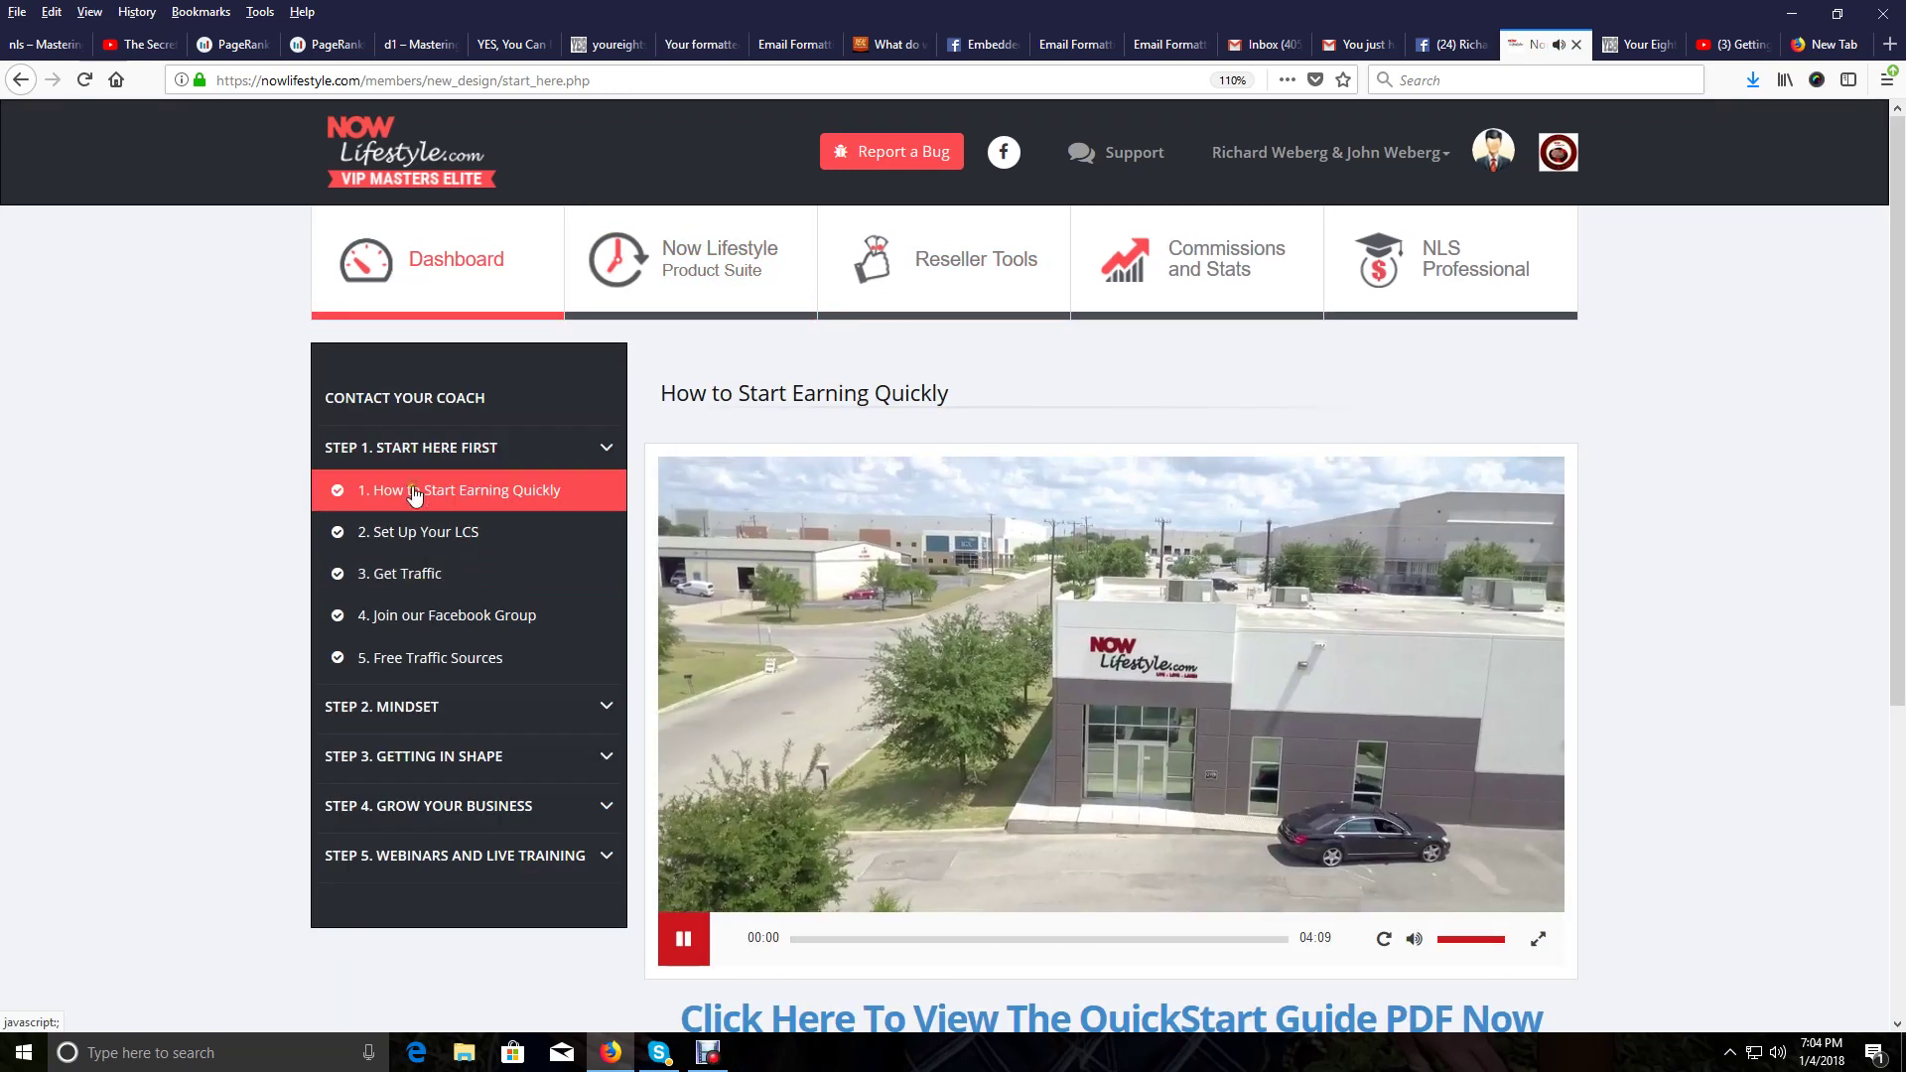
left_click(712, 621)
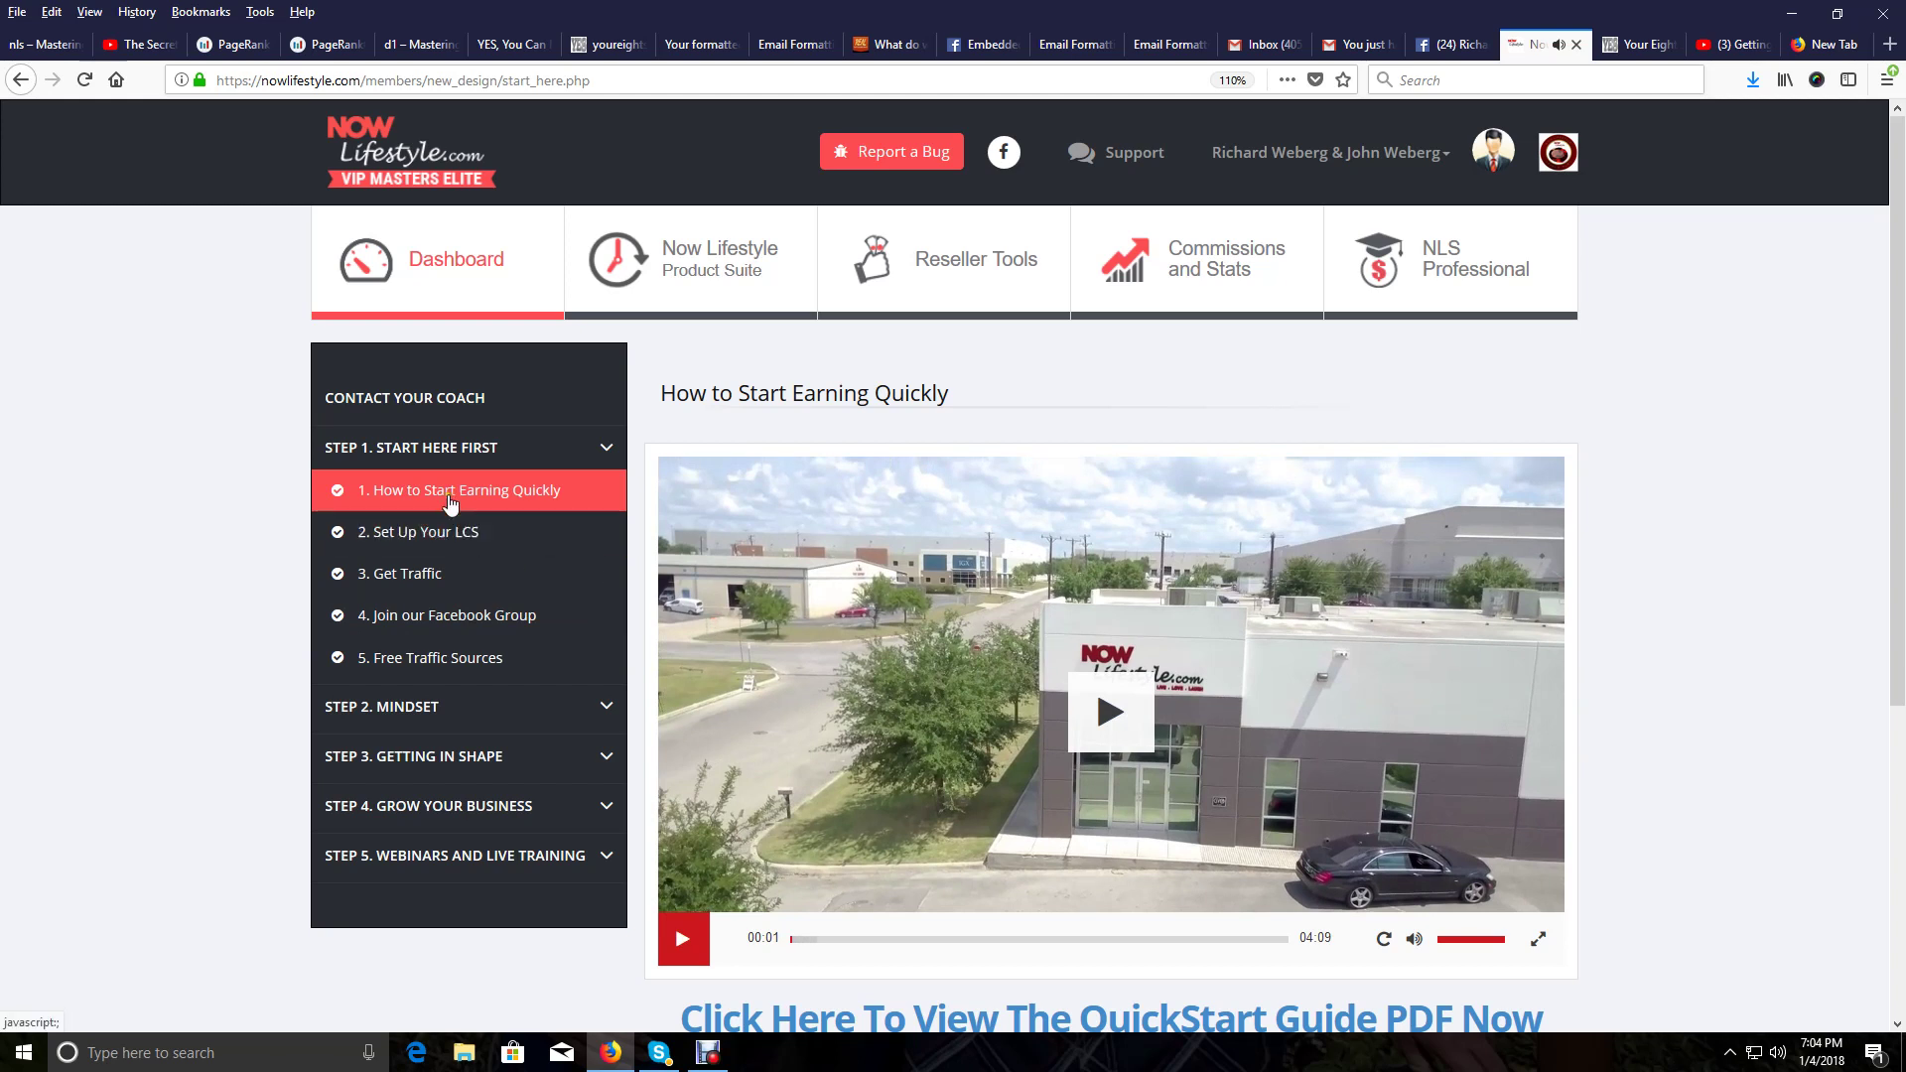